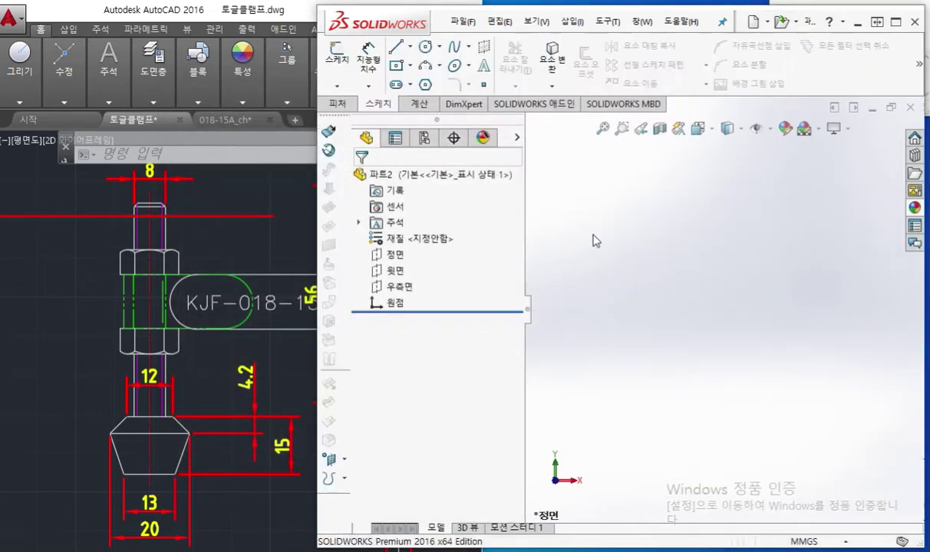
Start a sketch on the Front plane and draw a vertical centerline about 169 mm long upward from the origin
left_click(394, 259)
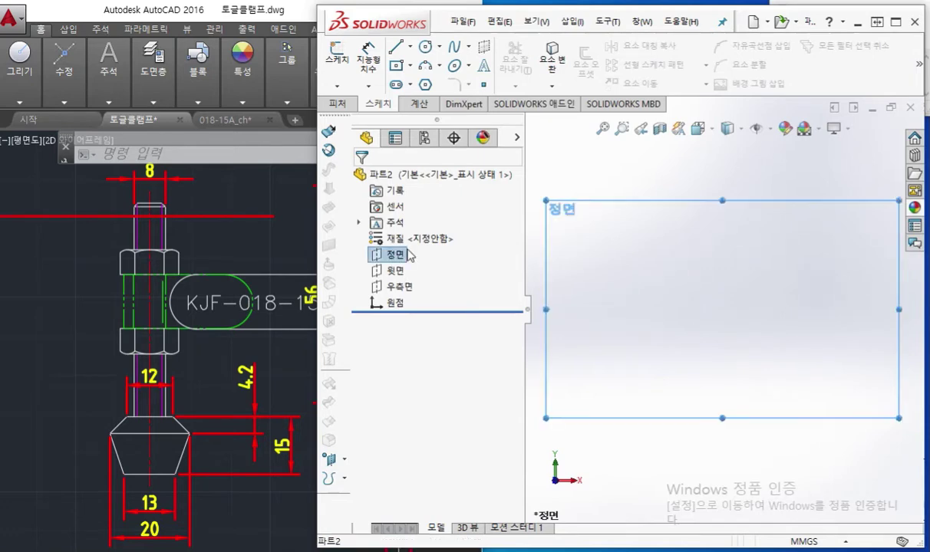
left_click(408, 236)
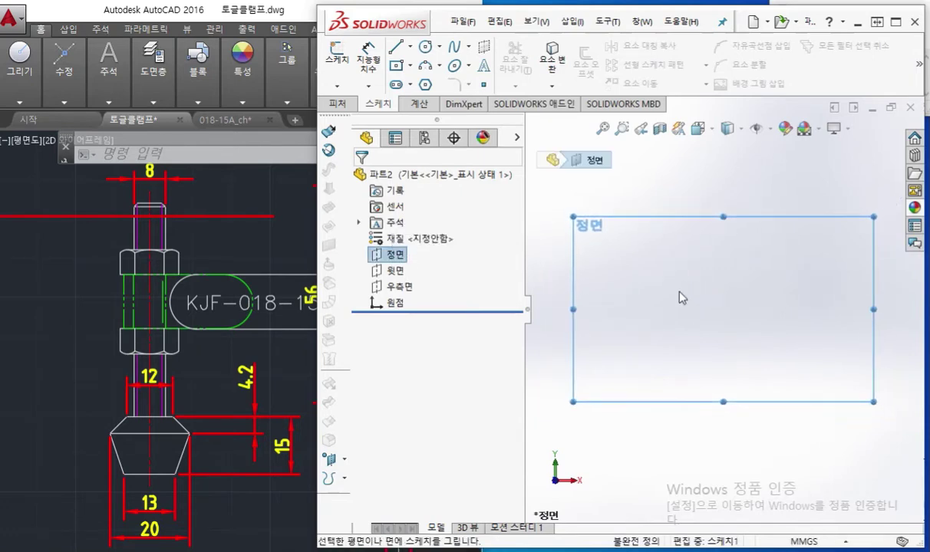
left_click(409, 47)
left_click(408, 64)
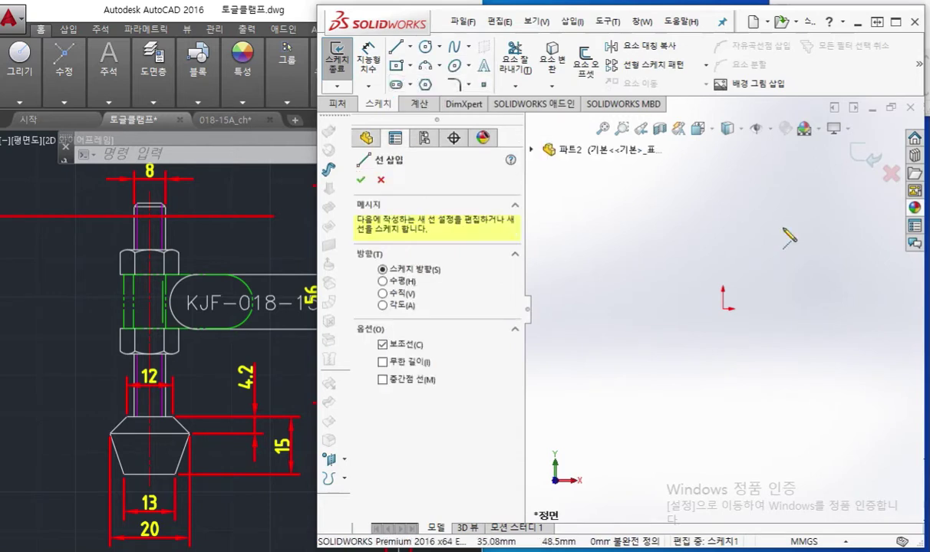
left_click(724, 293)
mouse_move(731, 156)
middle_mouse_down("ctrl")
mouse_move(700, 238)
mouse_move(691, 297)
middle_mouse_up("ctrl")
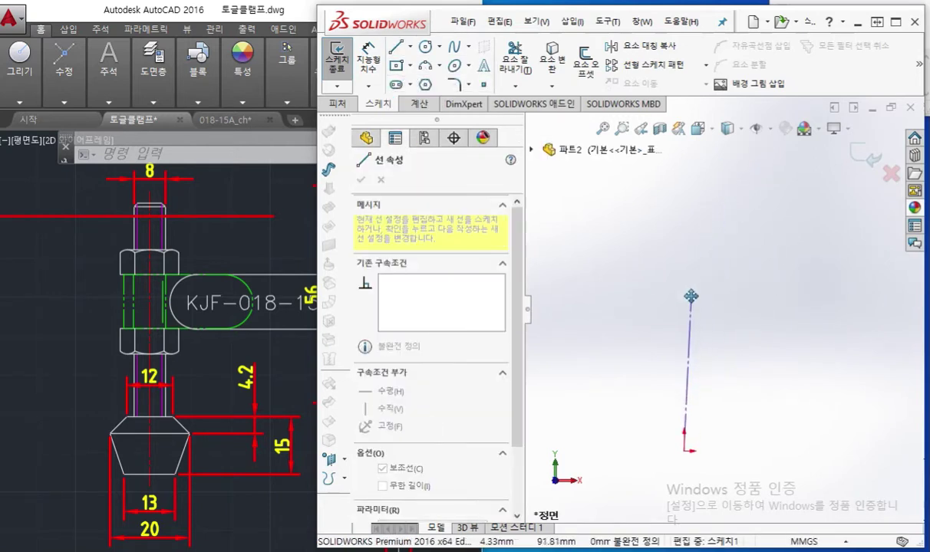
left_click(684, 167)
right_click(734, 196)
left_click(786, 206)
mouse_move(745, 371)
middle_mouse_down("ctrl")
mouse_move(763, 324)
mouse_move(761, 362)
middle_mouse_up("ctrl")
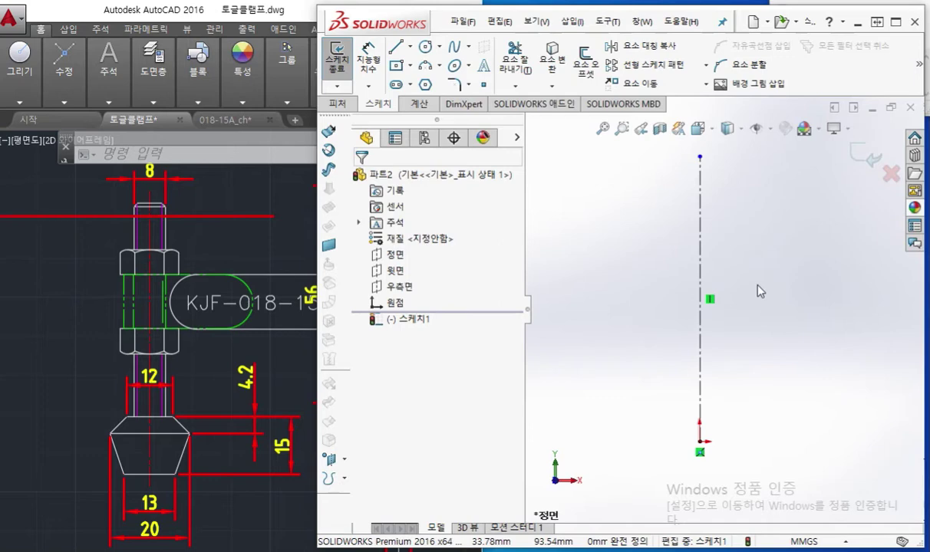
key("ctrl+F1")
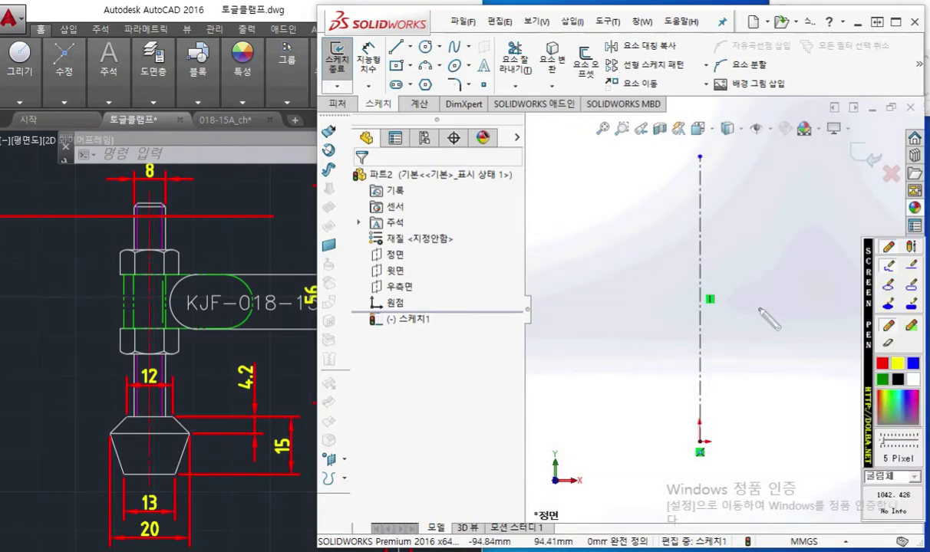
left_click_drag(134, 207, 133, 240)
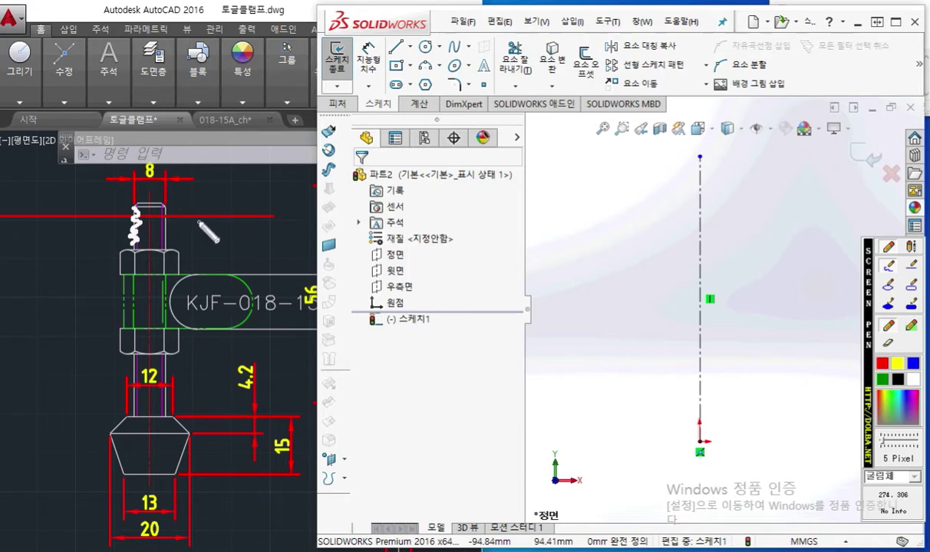
key("Escape")
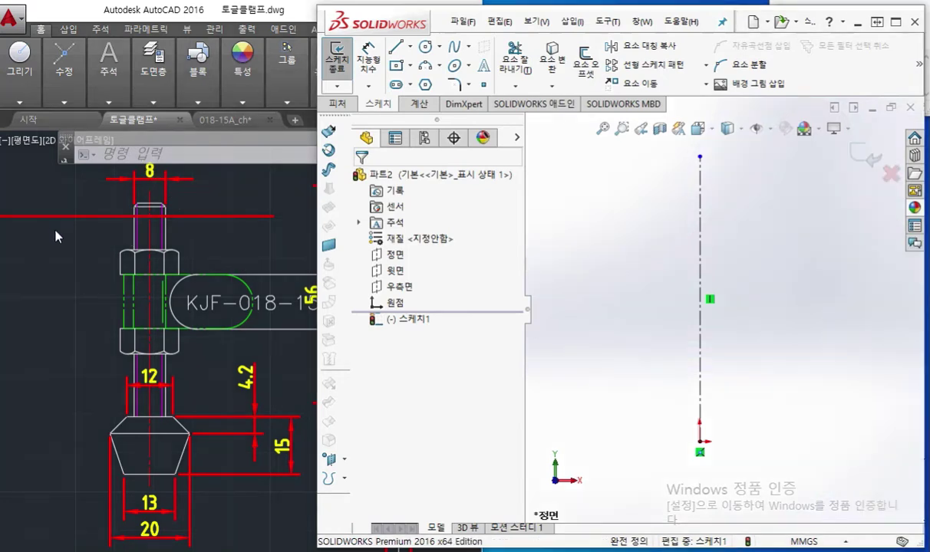
Switch to AutoCAD and add a vertical linear dimension from the bolt's top end to the top edge of the tapered tip
left_click(54, 218)
type("D")
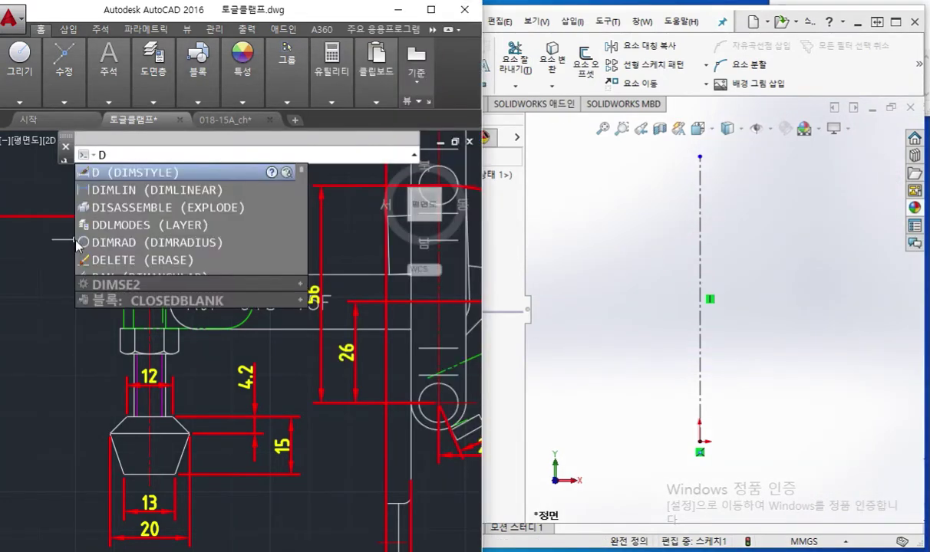
type("imlin")
key("Return")
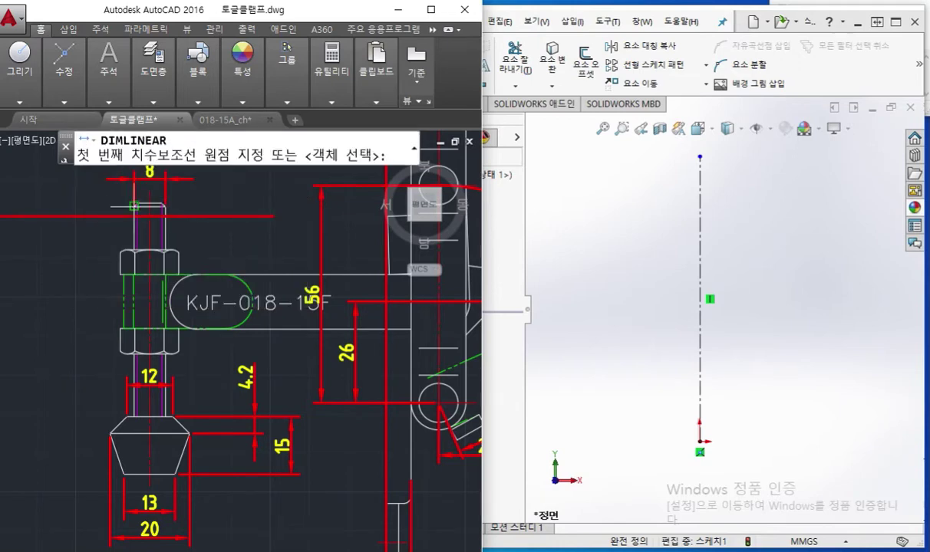
left_click(138, 203)
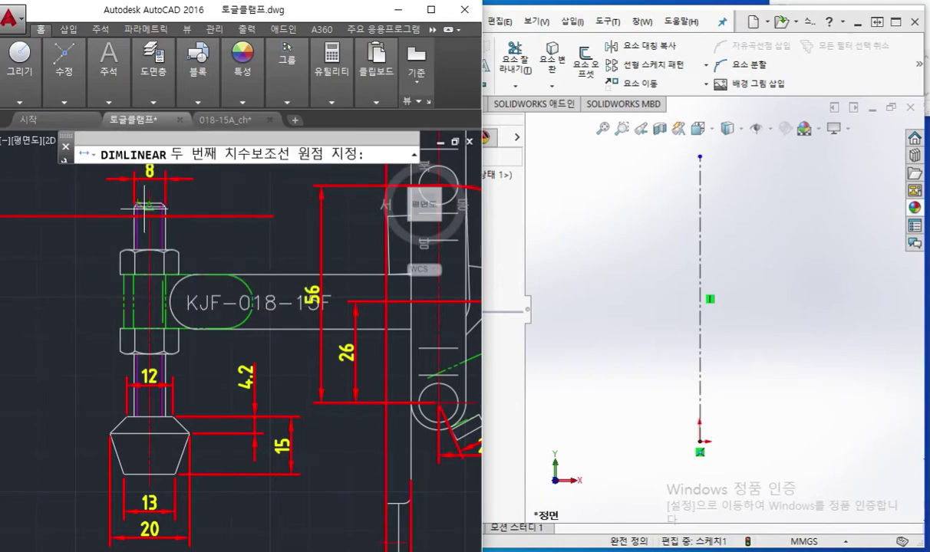
left_click(127, 417)
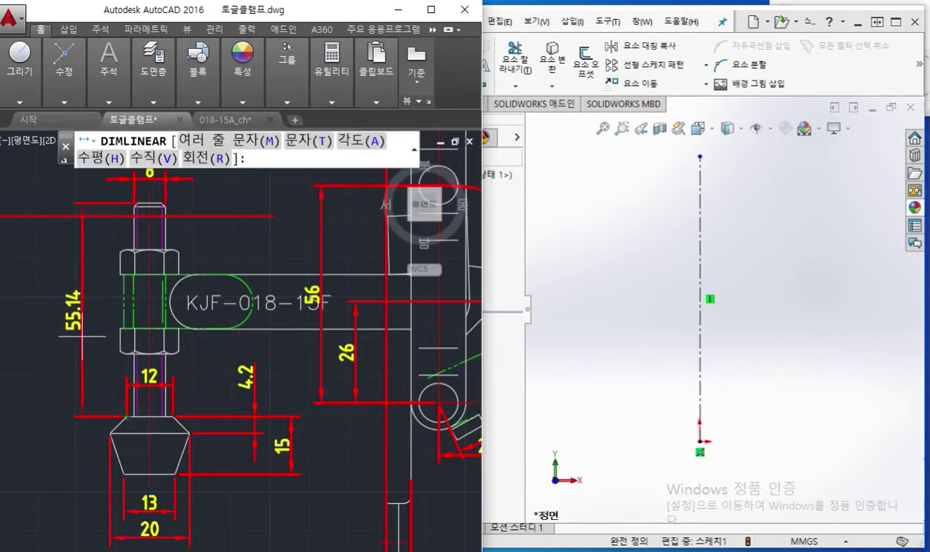
left_click(82, 336)
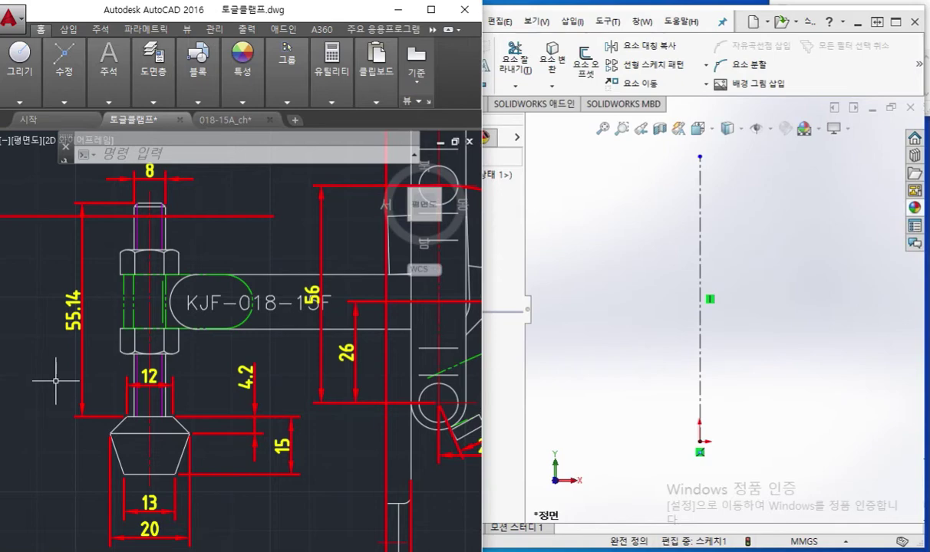
key("F12")
mouse_move(131, 412)
left_mouse_down()
mouse_move(133, 440)
mouse_move(164, 420)
mouse_move(165, 405)
left_mouse_up()
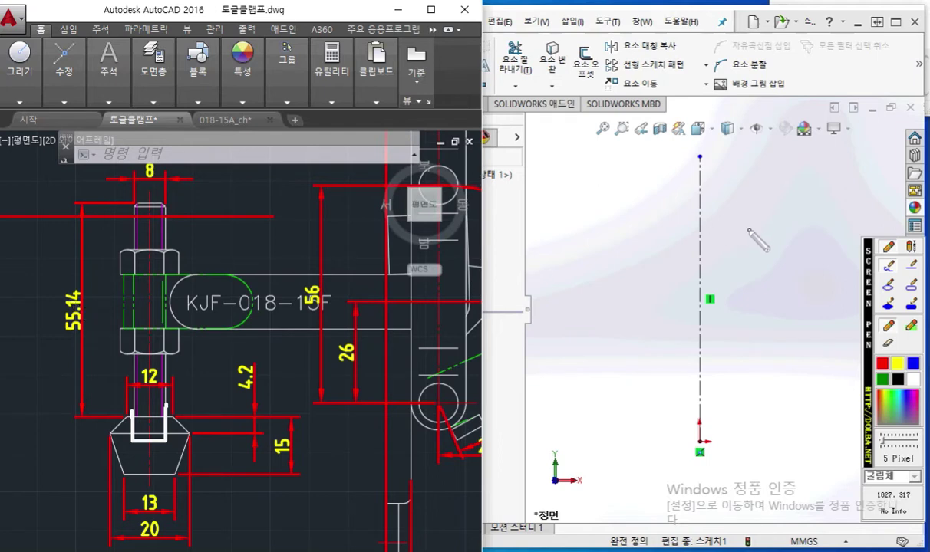
key("Escape")
In SOLIDWORKS, sketch the bolt's half profile from the origin: bottom edge about 26 mm, outward and inward slants, vertical shank, and top edge back to the centerline
left_click(739, 300)
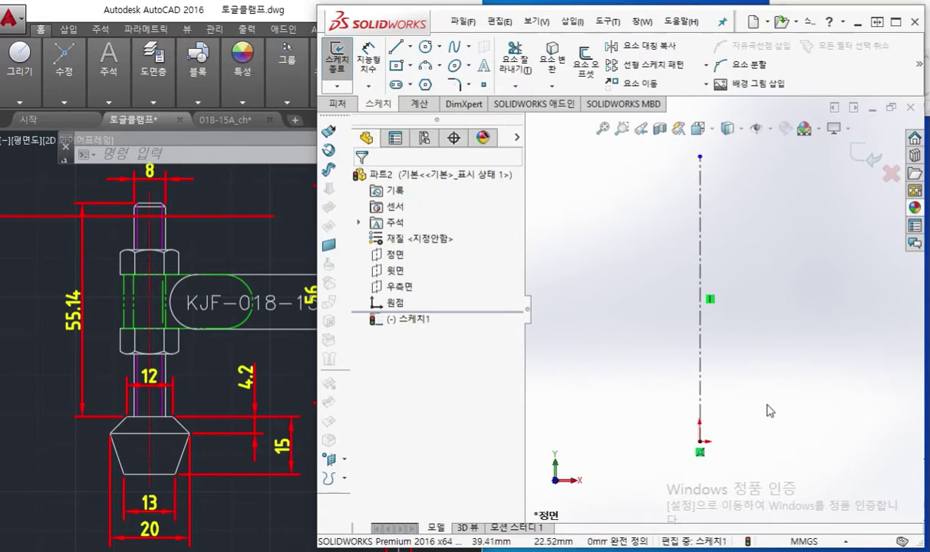
key("l")
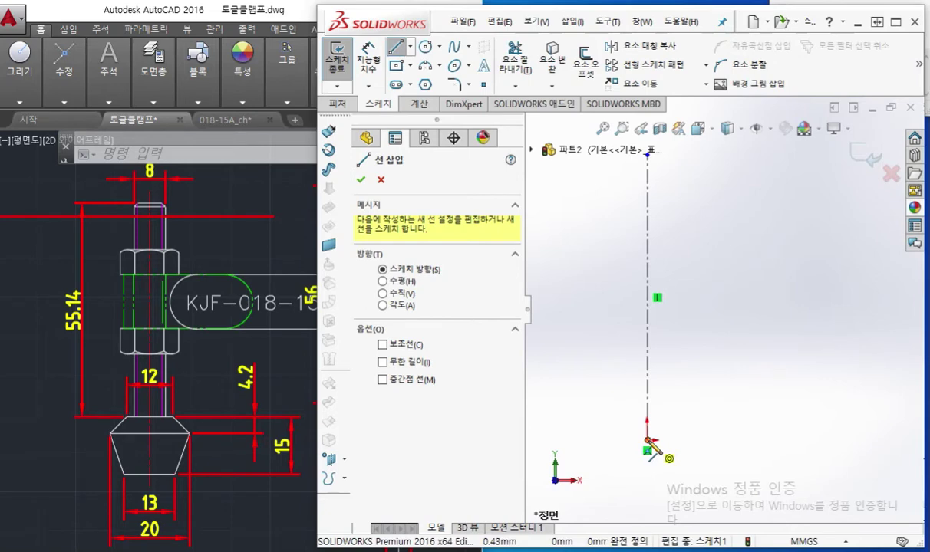
left_click(648, 440)
left_click(691, 439)
left_click(727, 381)
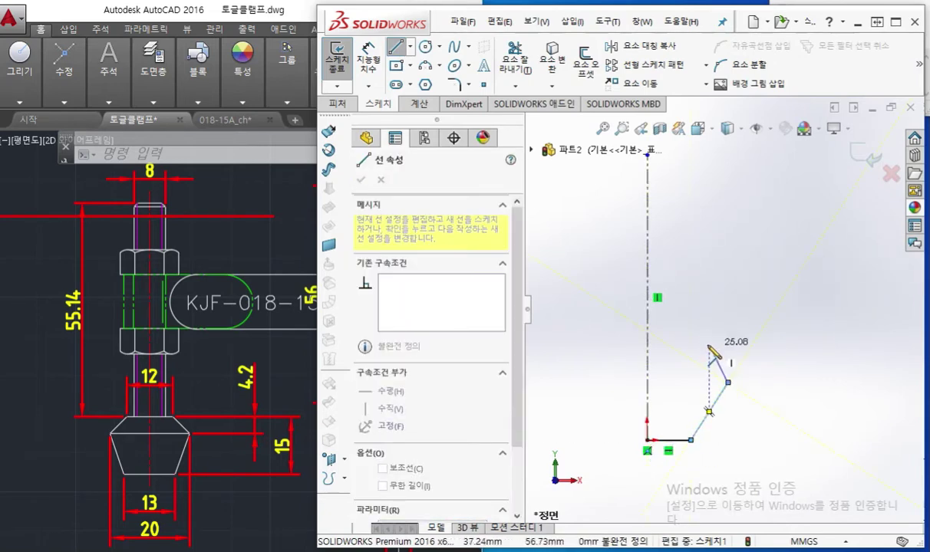
left_click(702, 348)
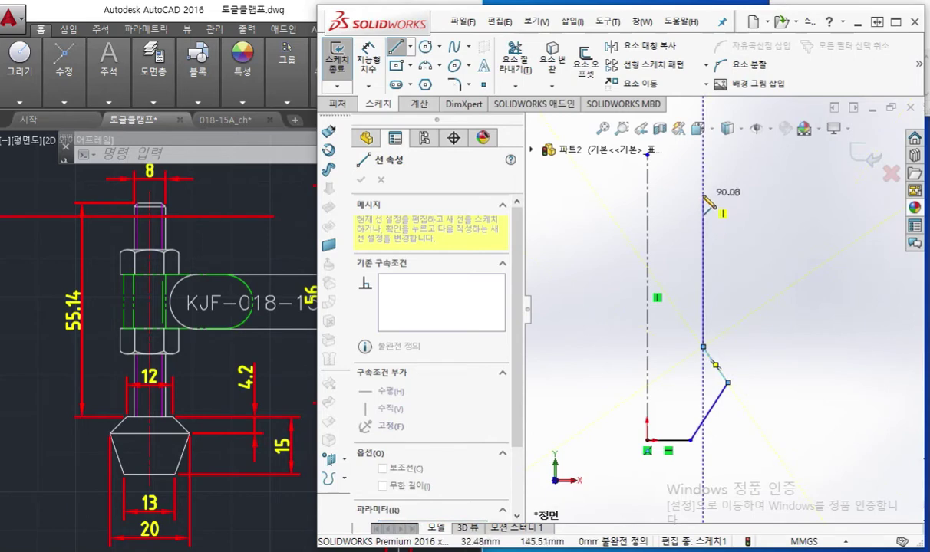
left_click(703, 186)
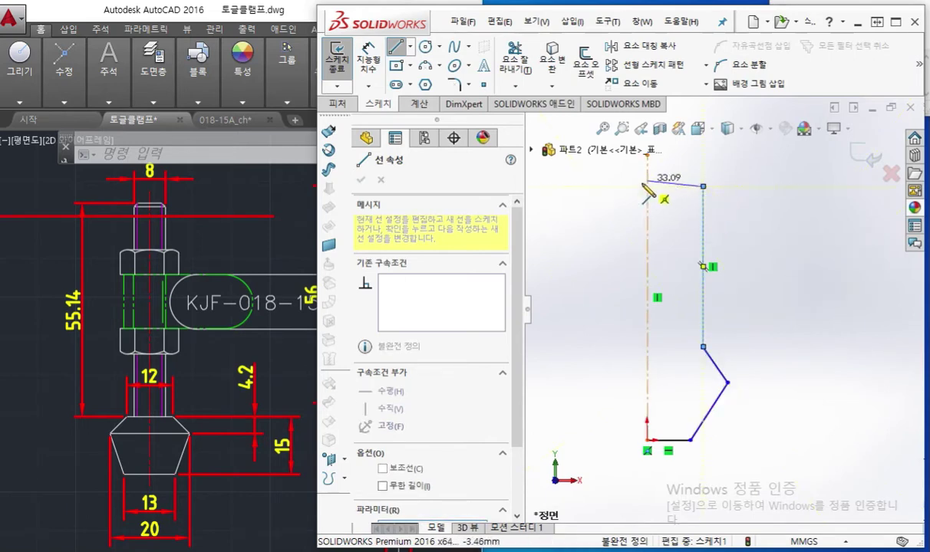
left_click(648, 185)
right_click(765, 208)
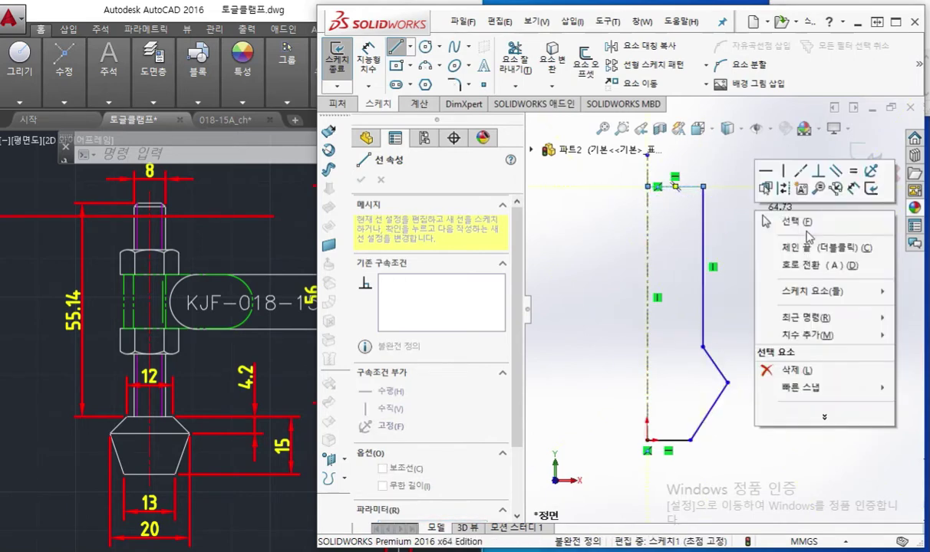
left_click(794, 224)
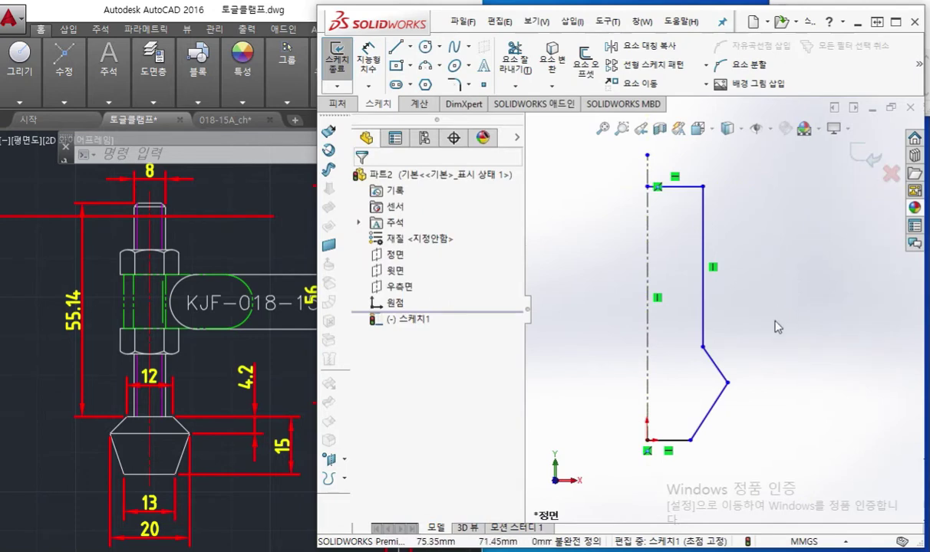
Dimension the profile's bottom corner as a 13 mm diameter across the centerline
right_click(777, 351)
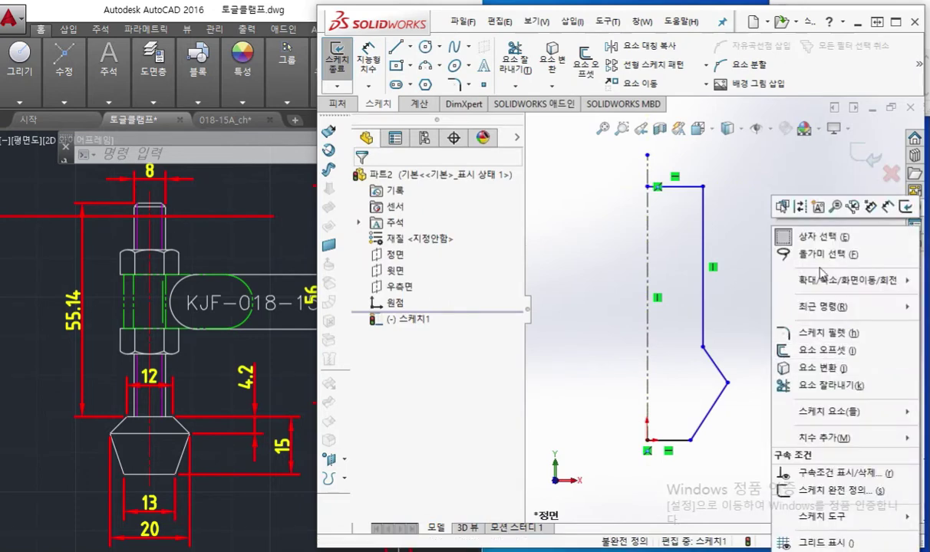
left_click(906, 206)
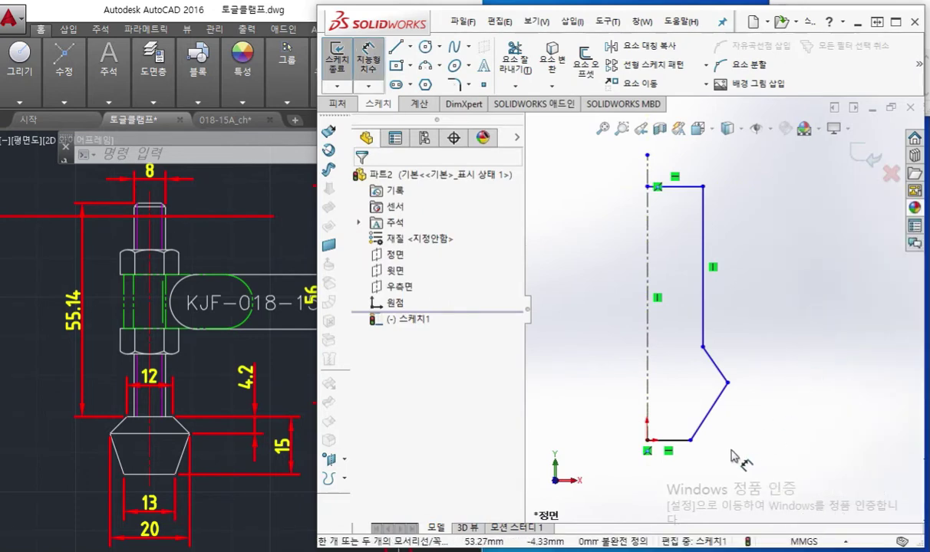
left_click(691, 441)
left_click(649, 390)
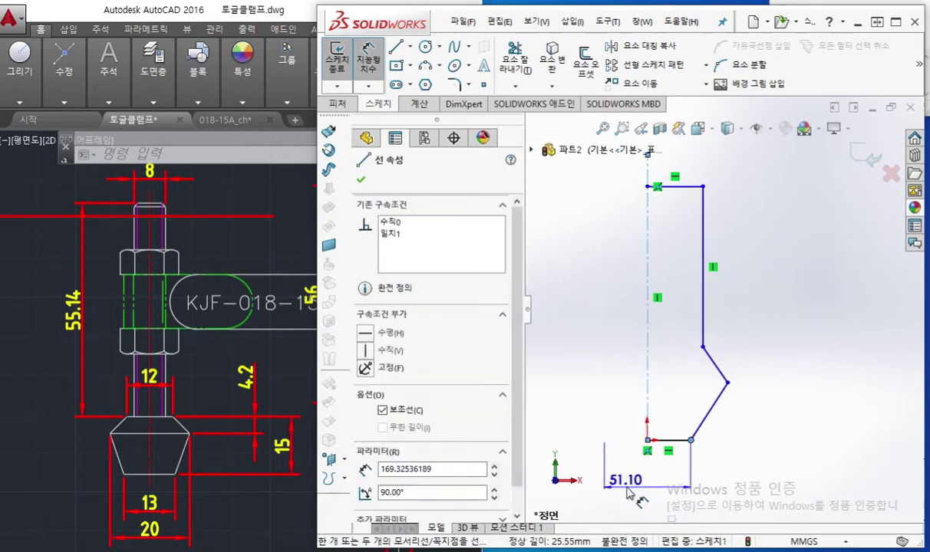
left_click(706, 497)
type("13")
key("Return")
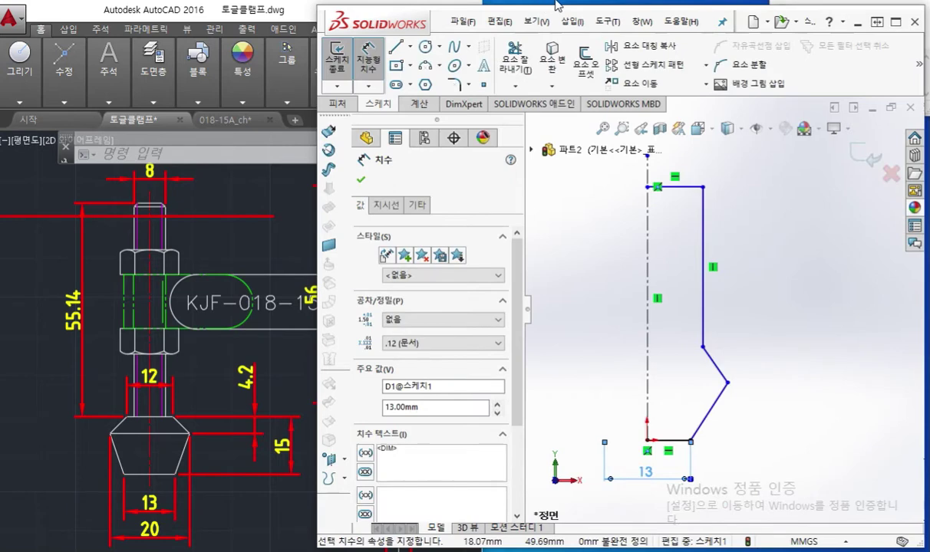
Enlarge the dimension text through the options and move the 13 mm dimension farther below the profile
left_click(607, 20)
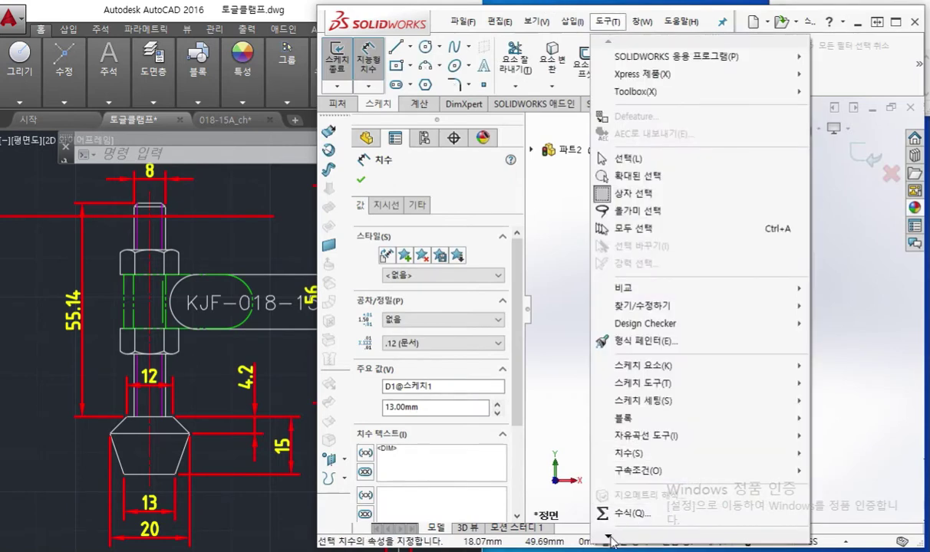
mouse_move(610, 536)
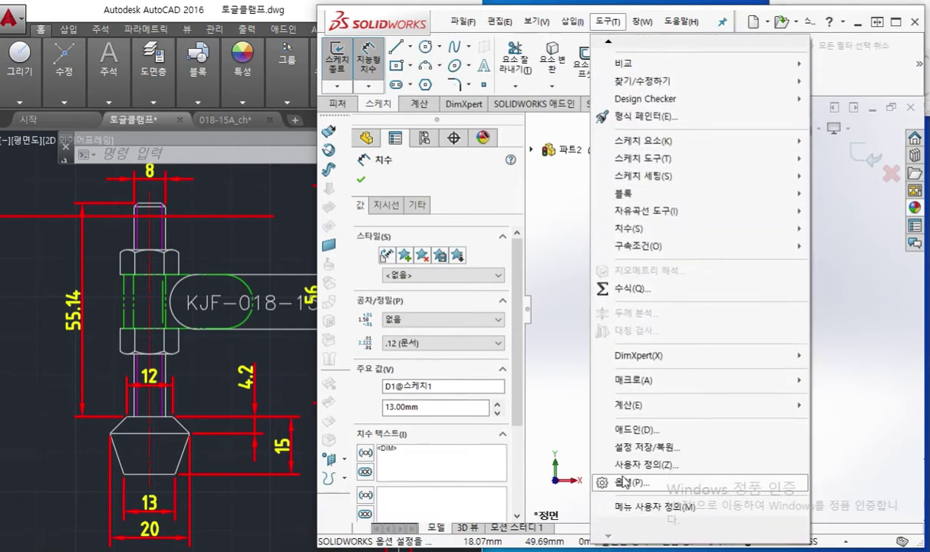
left_click(625, 482)
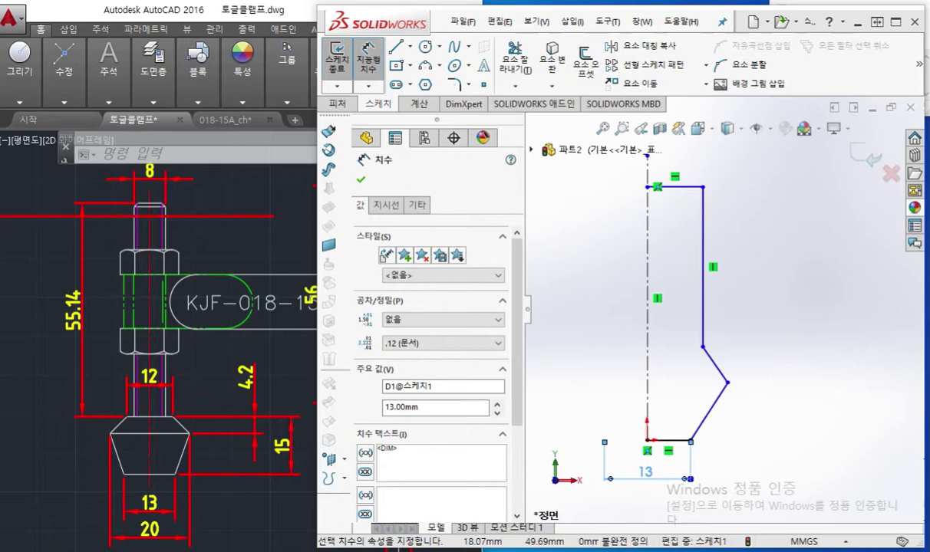
left_click(788, 435)
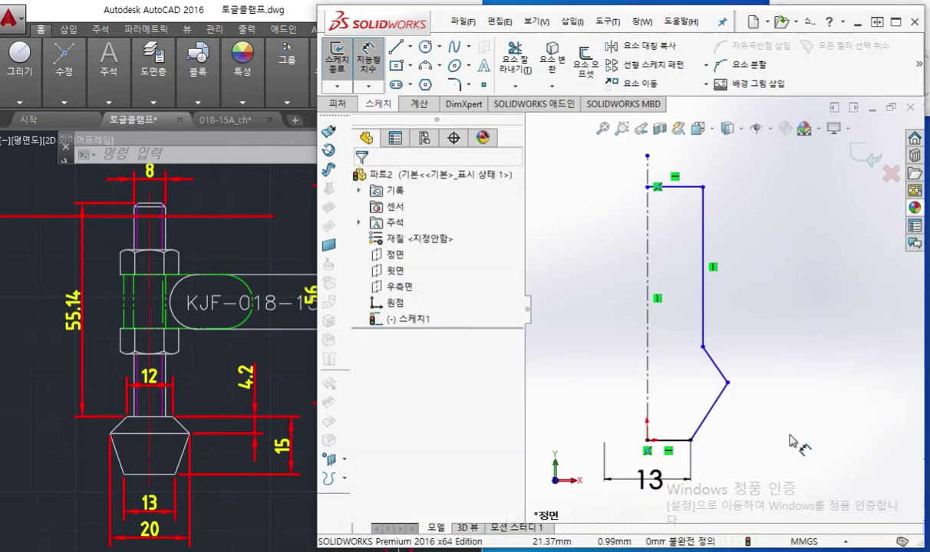
mouse_move(643, 476)
left_mouse_down()
mouse_move(634, 493)
mouse_move(650, 498)
left_mouse_up()
left_click(784, 326)
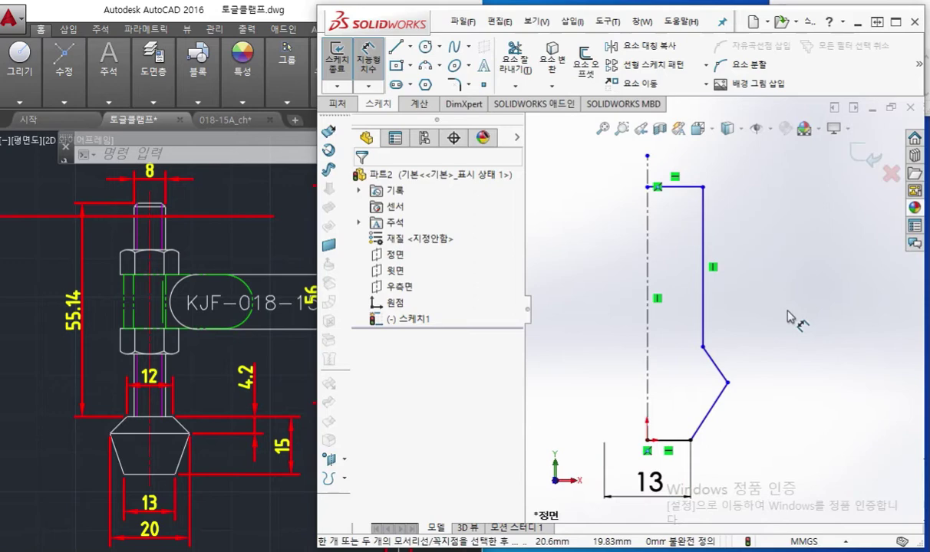
Dimension the profile's widest corner as a 20 mm diameter across the centerline and place it below the 13 mm dimension
left_click(728, 383)
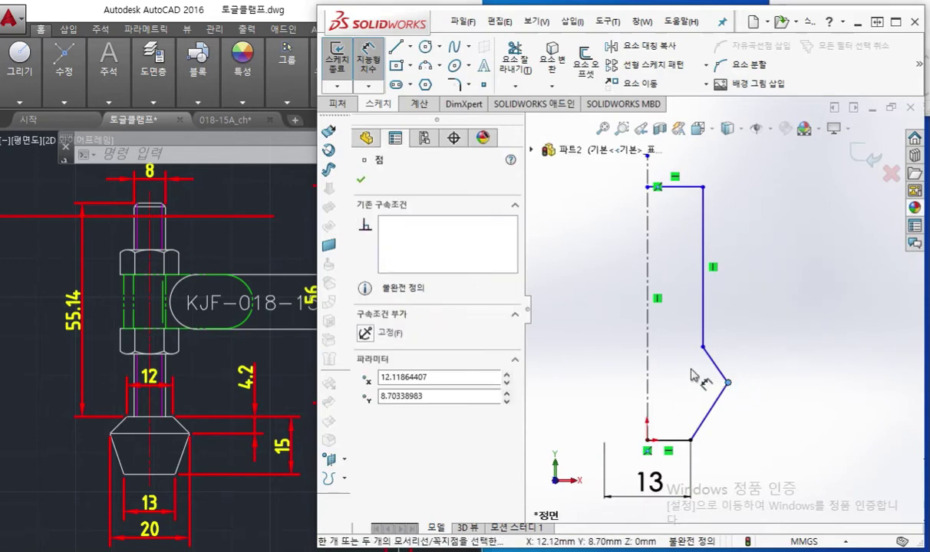
left_click(648, 376)
left_click(611, 412)
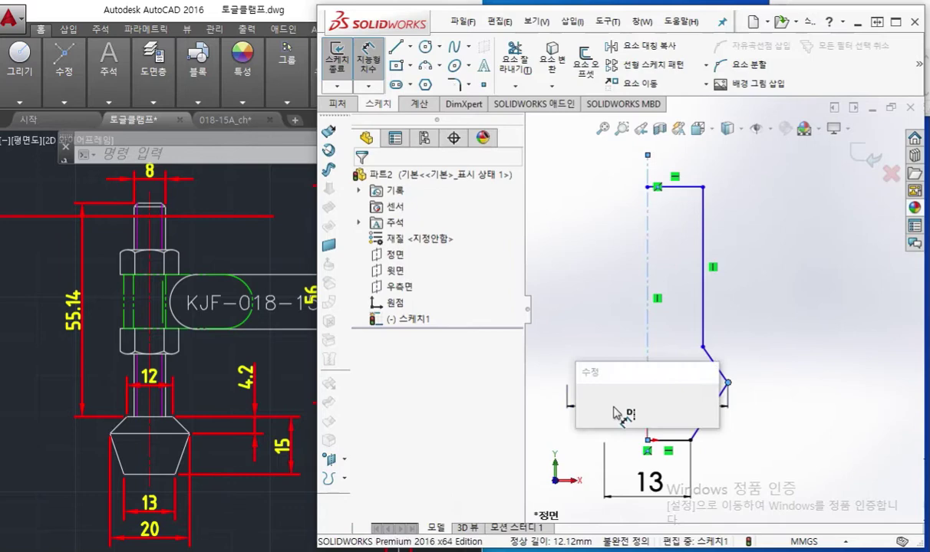
key("Return")
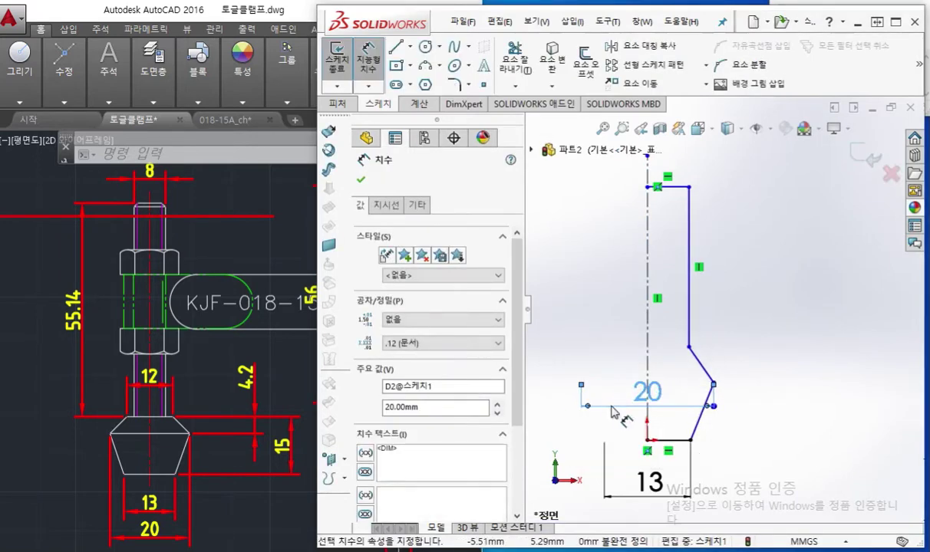
left_click(770, 367)
scroll(773, 384, "up", 1)
middle_click_drag(773, 385, 758, 334, "ctrl")
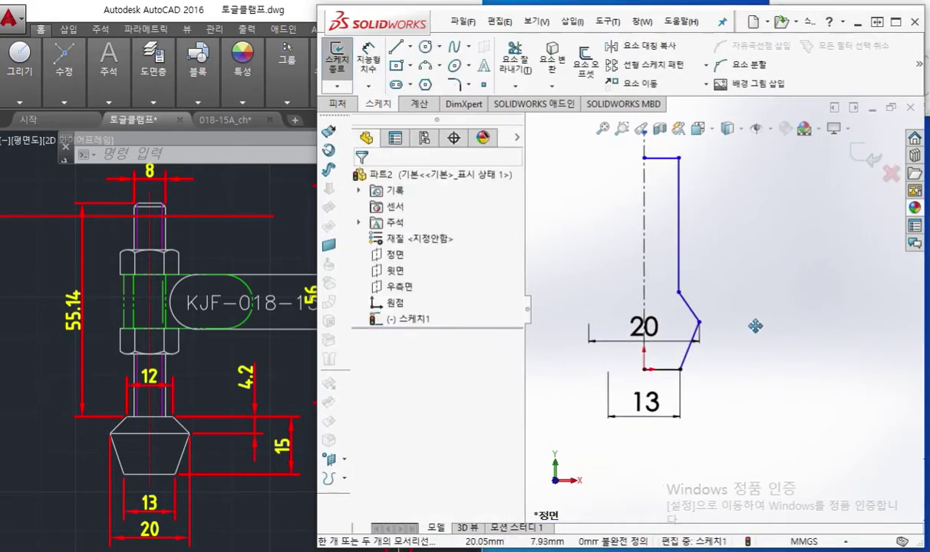
mouse_move(645, 341)
left_mouse_down()
mouse_move(643, 464)
mouse_move(645, 445)
left_mouse_up()
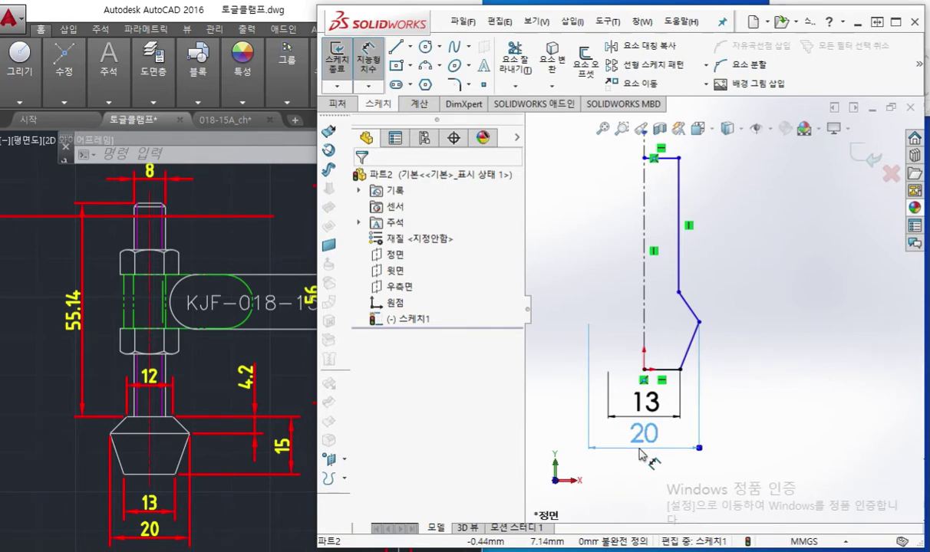
Delete the vertical shank line and the top edge from the half profile
left_click(797, 241)
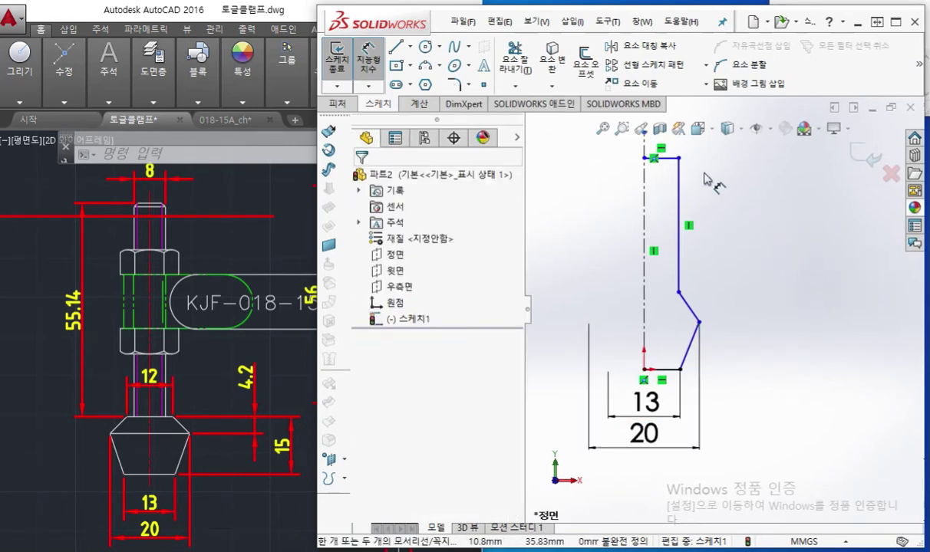
left_click(678, 292)
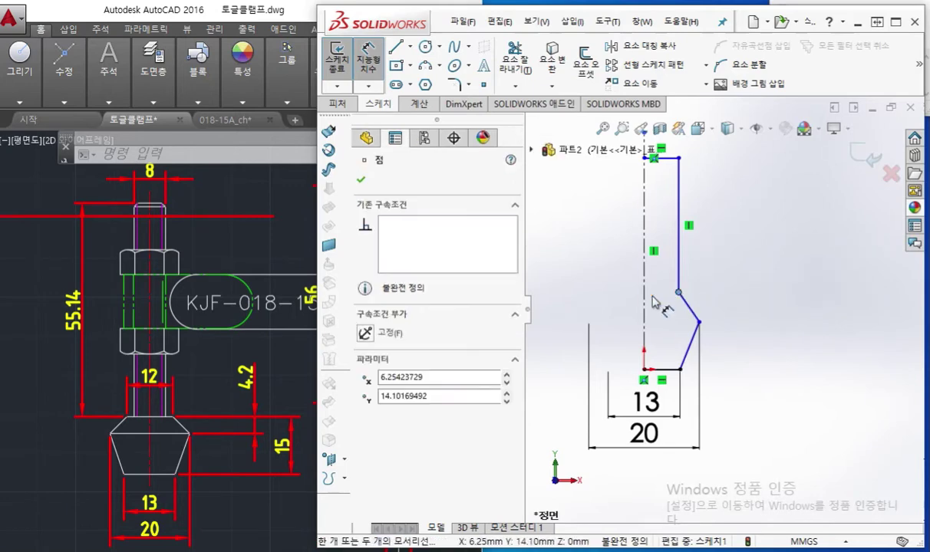
key("Escape")
middle_click_drag(738, 207, 729, 250, "ctrl")
right_click(703, 231)
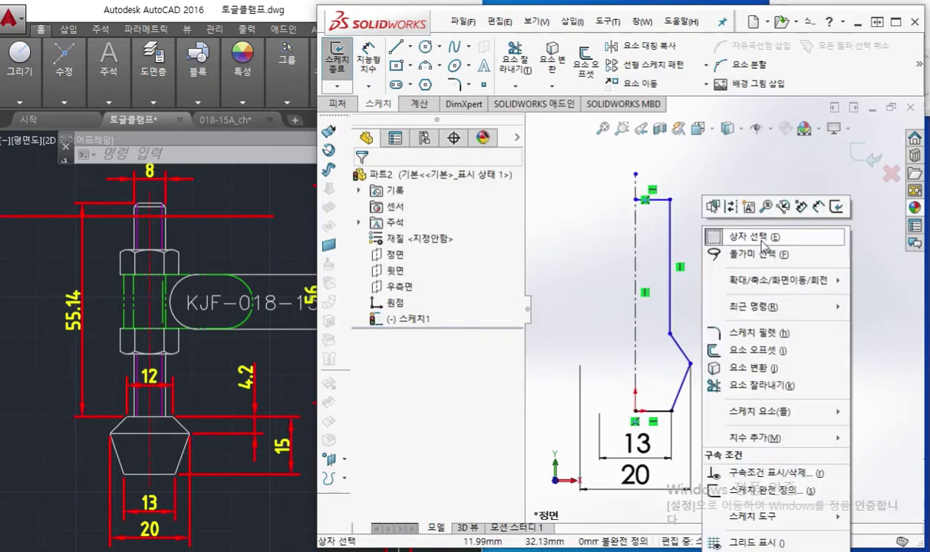
left_click(759, 237)
left_click_drag(724, 253, 658, 119)
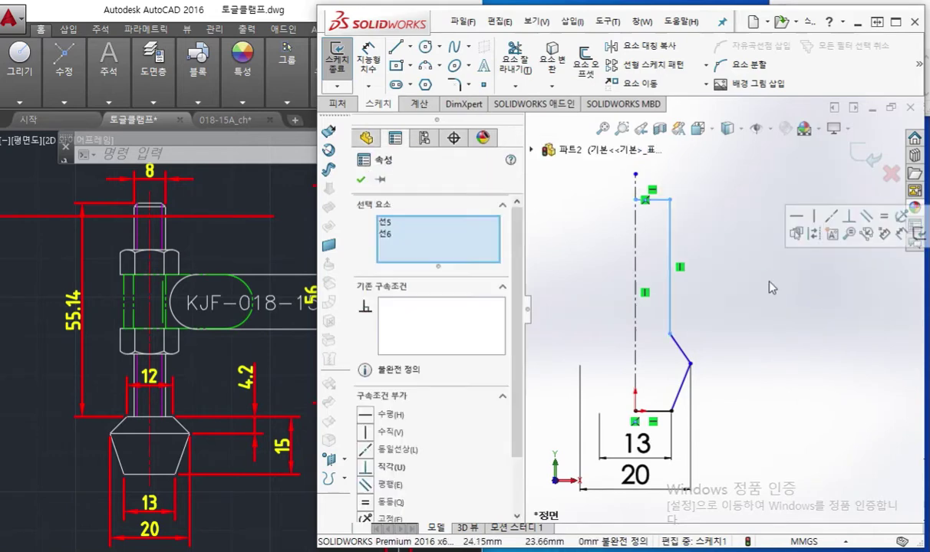
key("Delete")
Sketch a short horizontal shoulder inward from the upper slant's end, a vertical shank about 26 mm long, and a top edge back to the centerline
key("l")
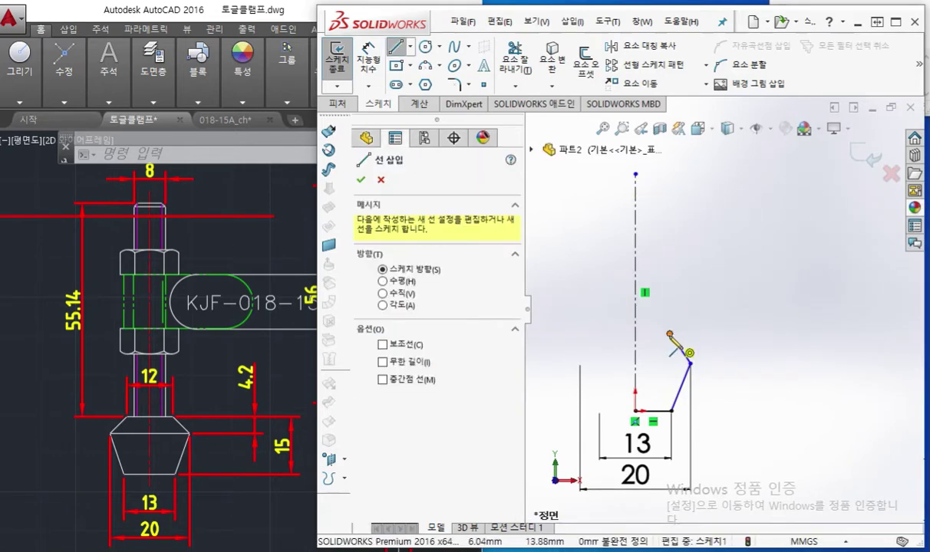
left_click(669, 338)
left_click(652, 334)
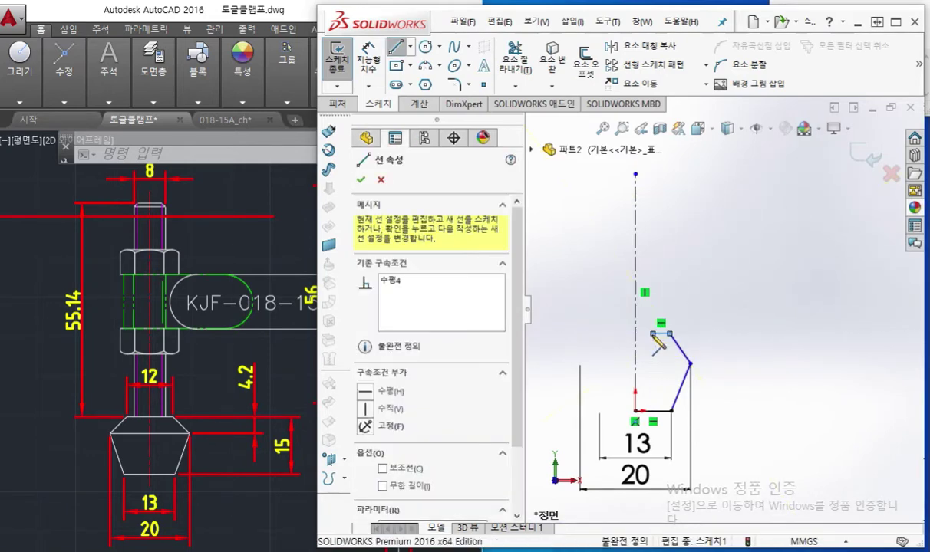
left_click(644, 188)
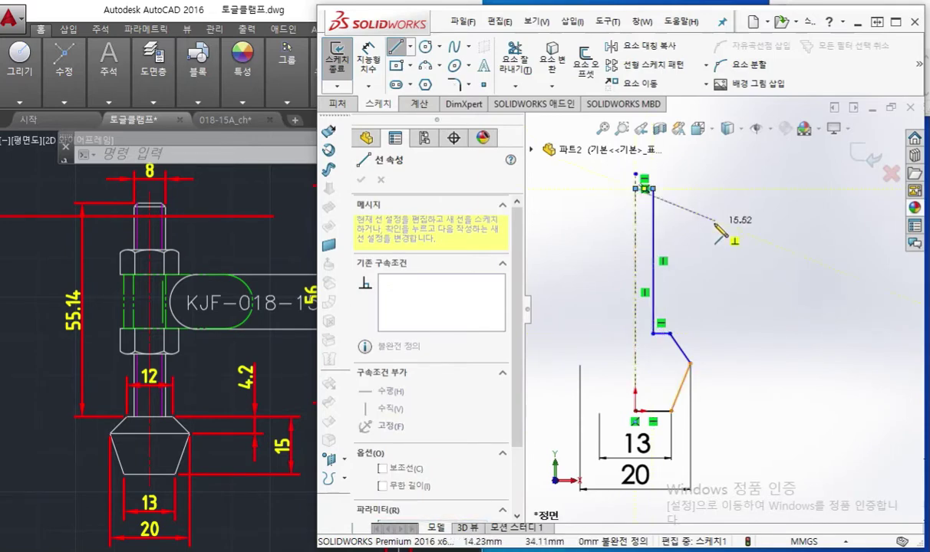
right_click(726, 228)
left_click(765, 236)
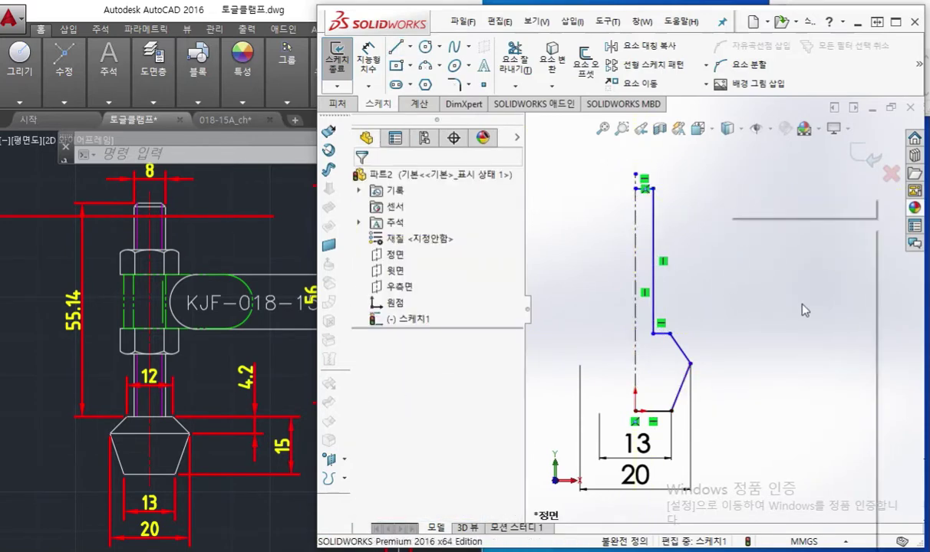
Dimension the shoulder's outer corner as a 12 mm diameter across the centerline
right_click(732, 230)
left_click(845, 206)
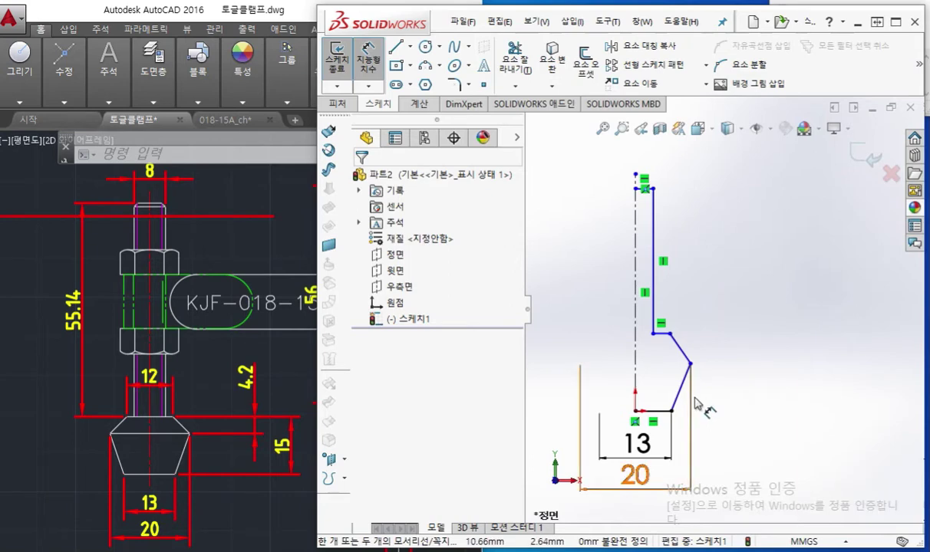
left_click(669, 334)
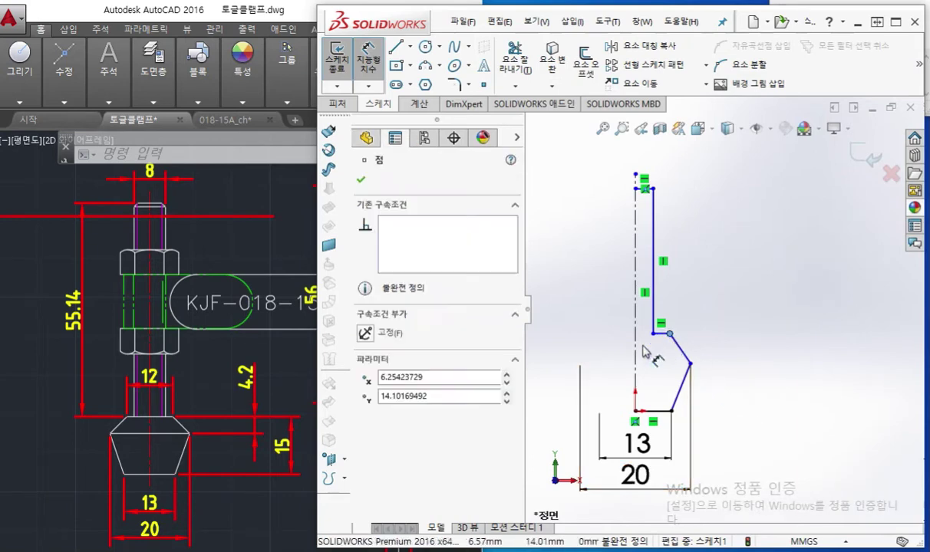
left_click(635, 354)
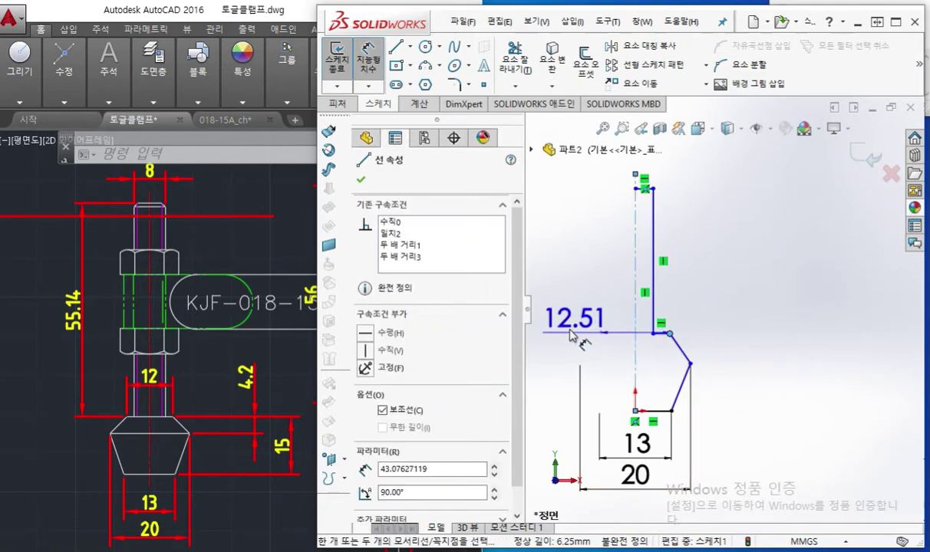
left_click(610, 310)
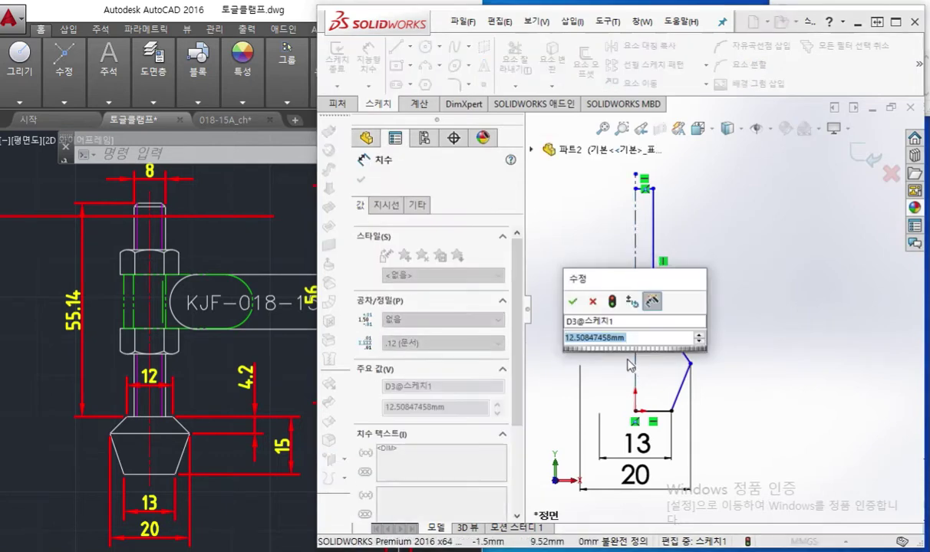
type("12")
key("Return")
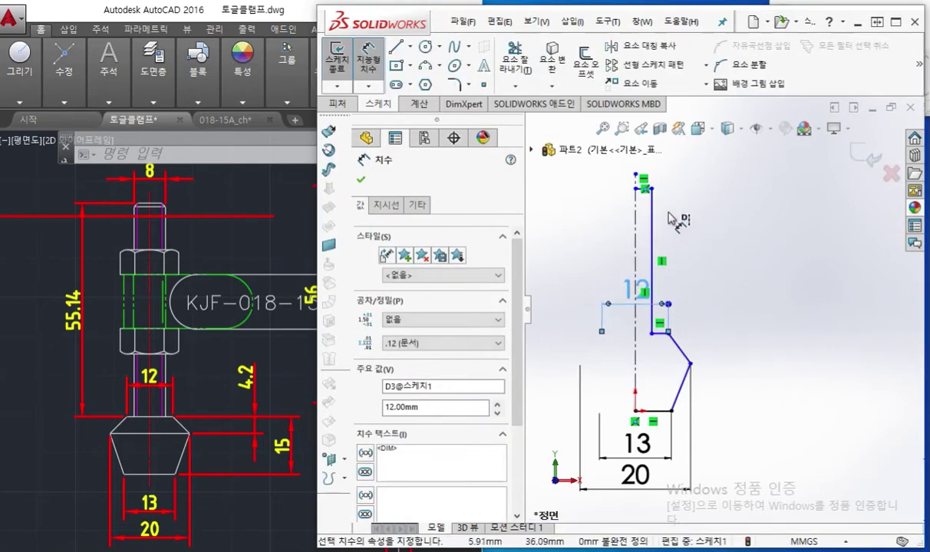
Dimension the vertical shank line as an 8 mm diameter across the centerline
left_click(653, 223)
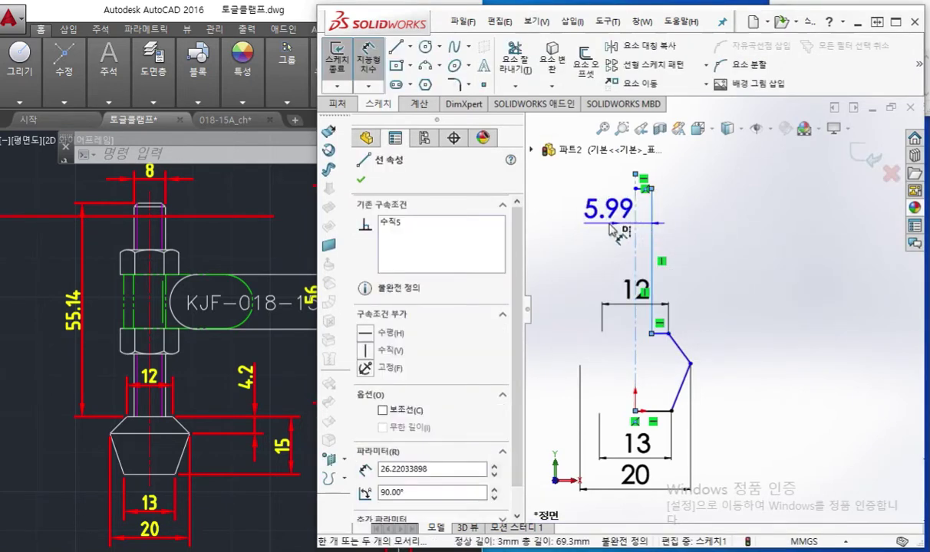
left_click(602, 175)
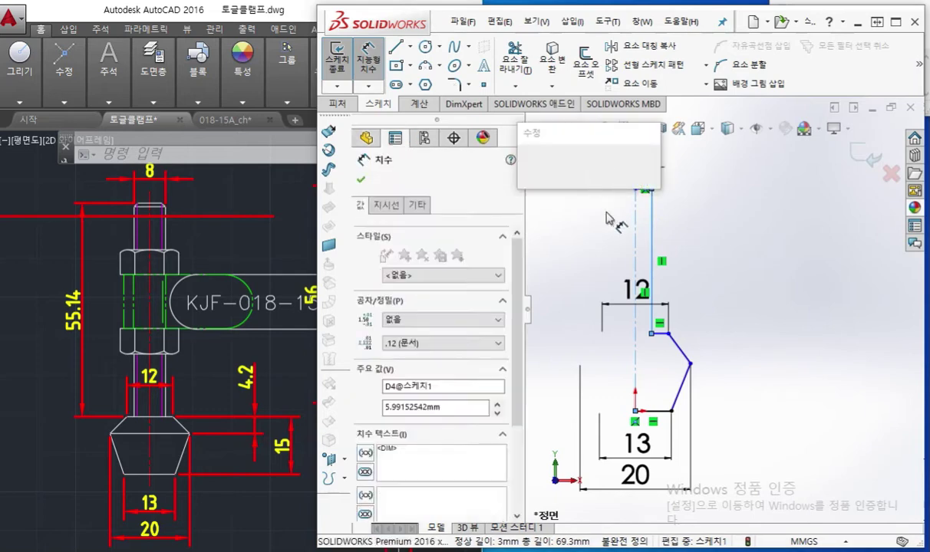
type("8")
key("Return")
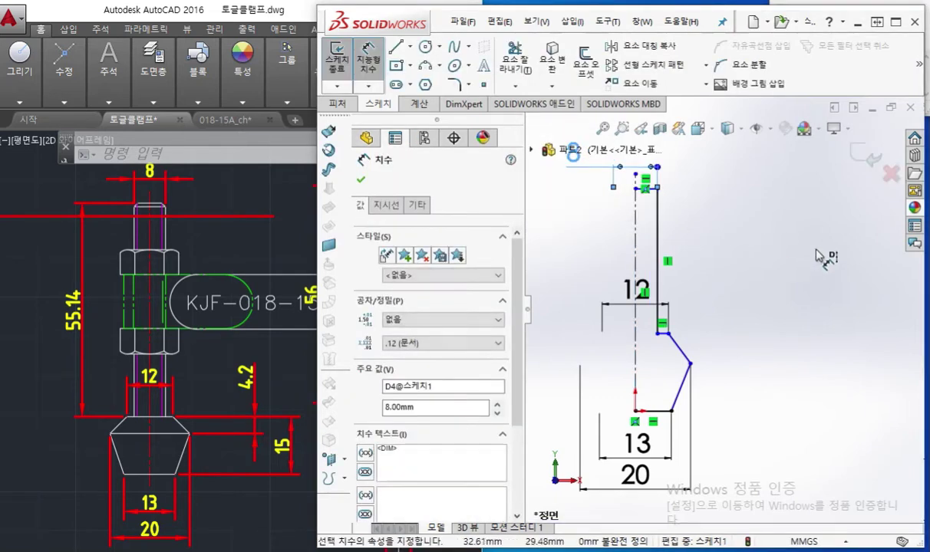
left_click(798, 256)
Rearrange the diameter dimensions: 8 mm centered above the shank, 13 and 20 mm spaced farther below the profile, and 12 mm just below the shoulder
scroll(786, 245, "up", 1)
middle_click_drag(785, 247, 794, 269, "ctrl")
mouse_move(610, 194)
left_mouse_down()
mouse_move(666, 176)
mouse_move(656, 185)
left_mouse_up()
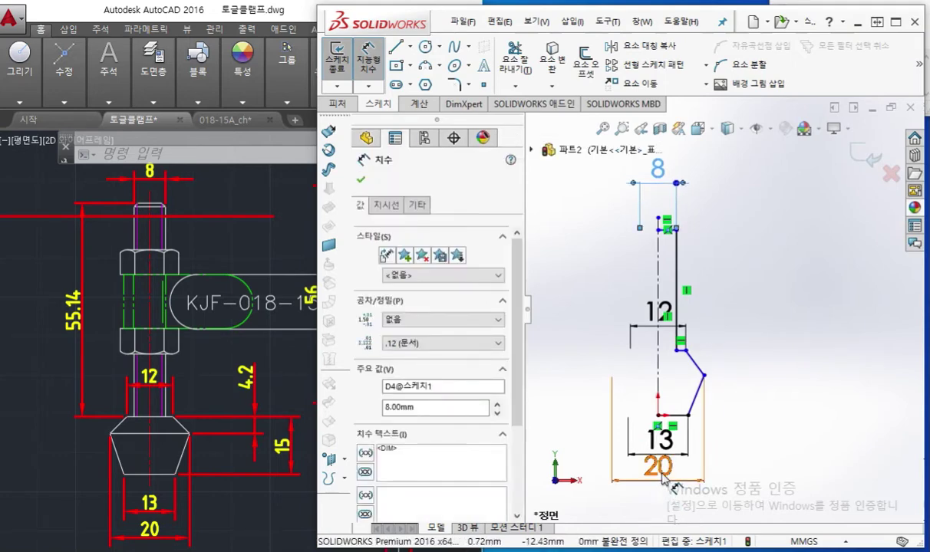
left_click_drag(665, 469, 664, 482)
left_click(666, 441)
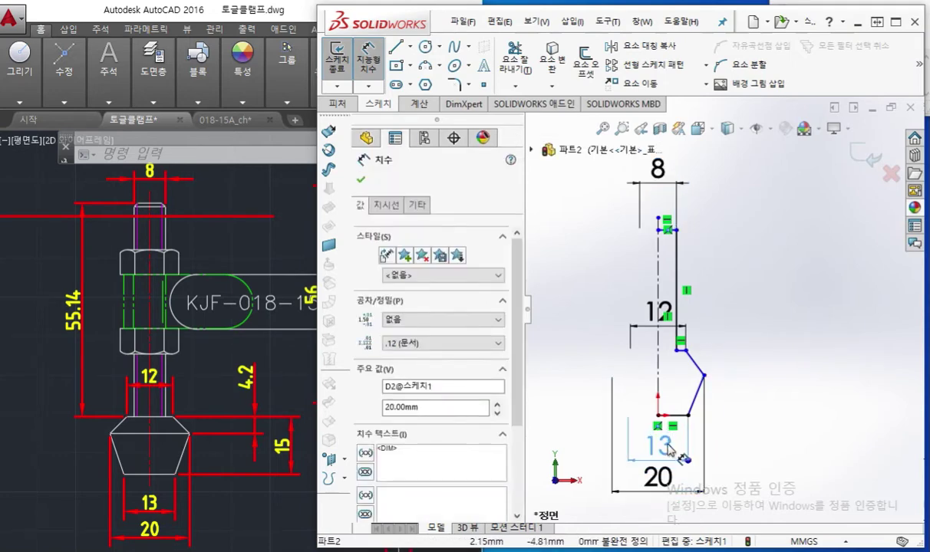
left_click_drag(644, 330, 651, 391)
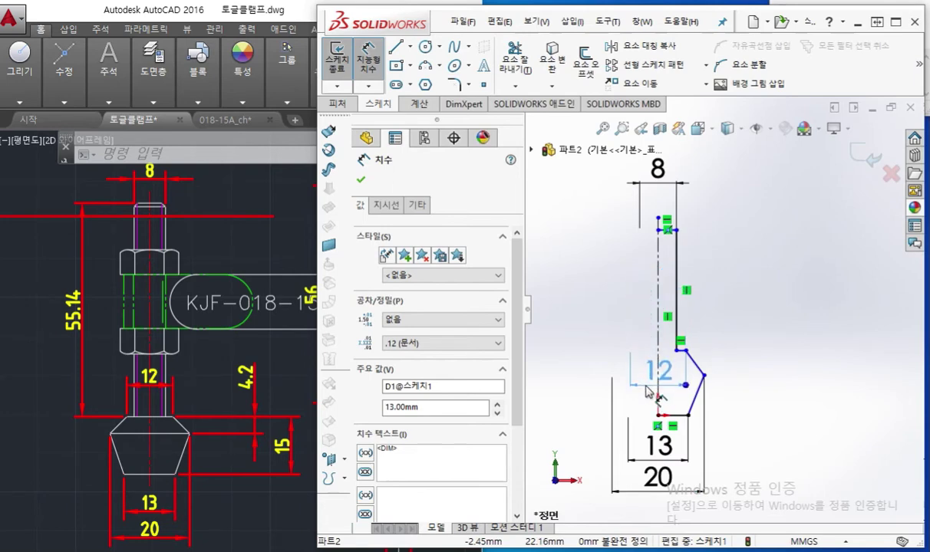
left_click(797, 349)
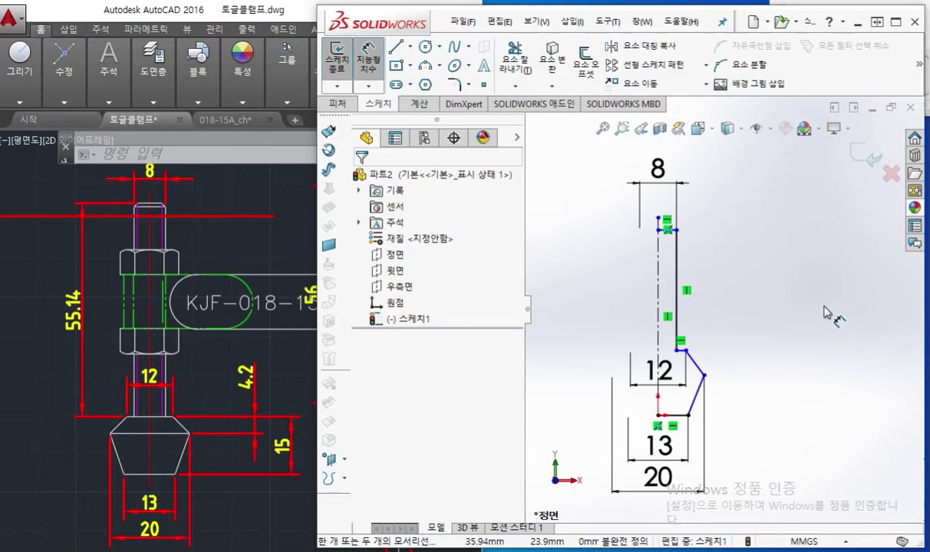
Dimension the vertical height of the tip's upper slanted line as 4.2 mm, placed beside the profile
left_click(697, 364)
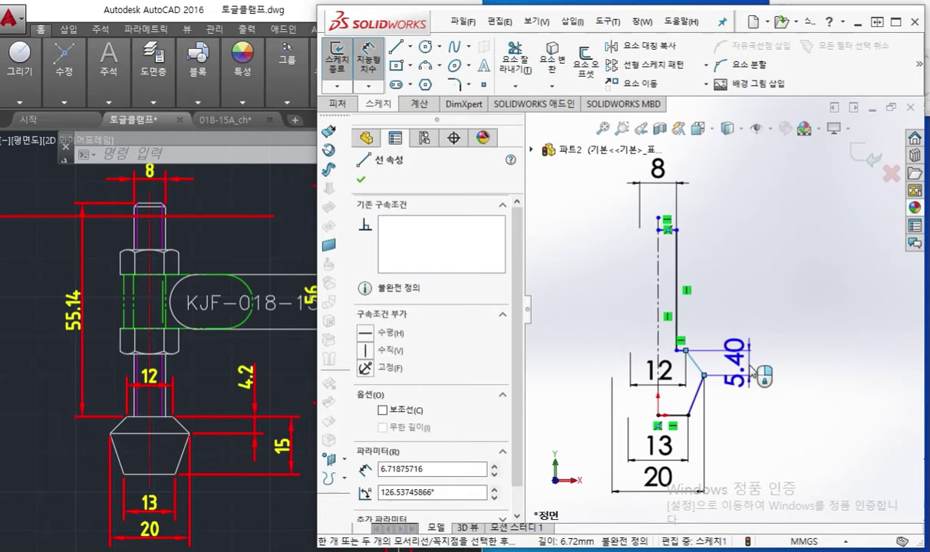
left_click(764, 376)
type("4.2")
key("Return")
key("Escape")
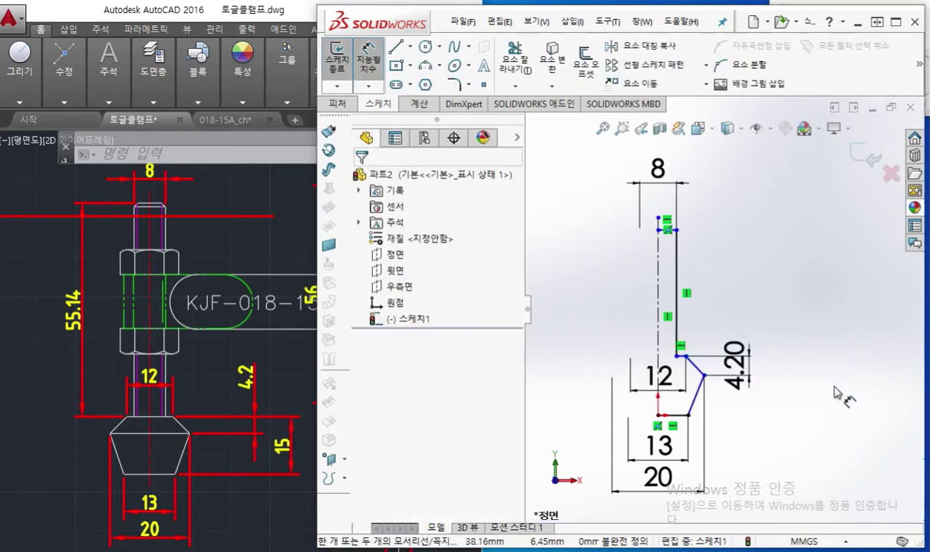
Dimension the height from the bottom edge to the horizontal shoulder as 15 mm, placed outside the 4.2 mm dimension
scroll(688, 353, "down", 3)
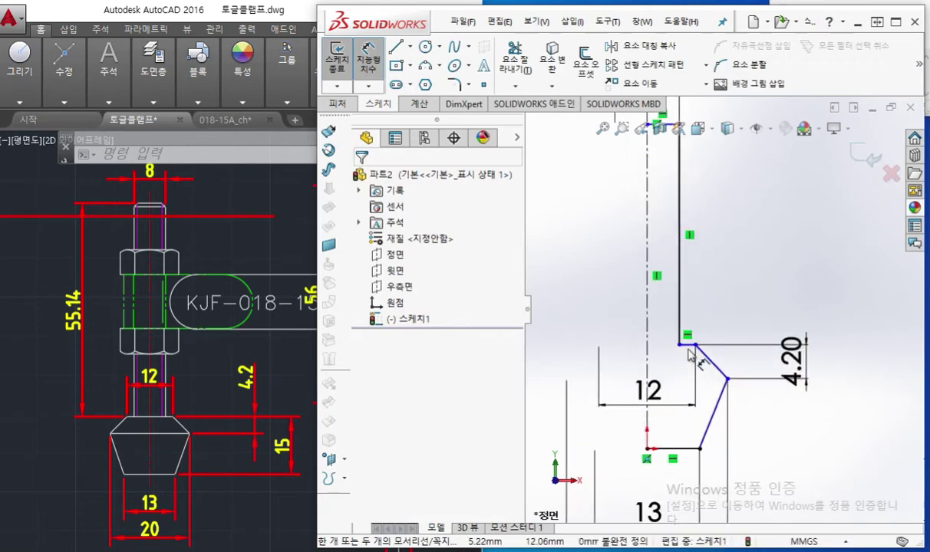
left_click(687, 346)
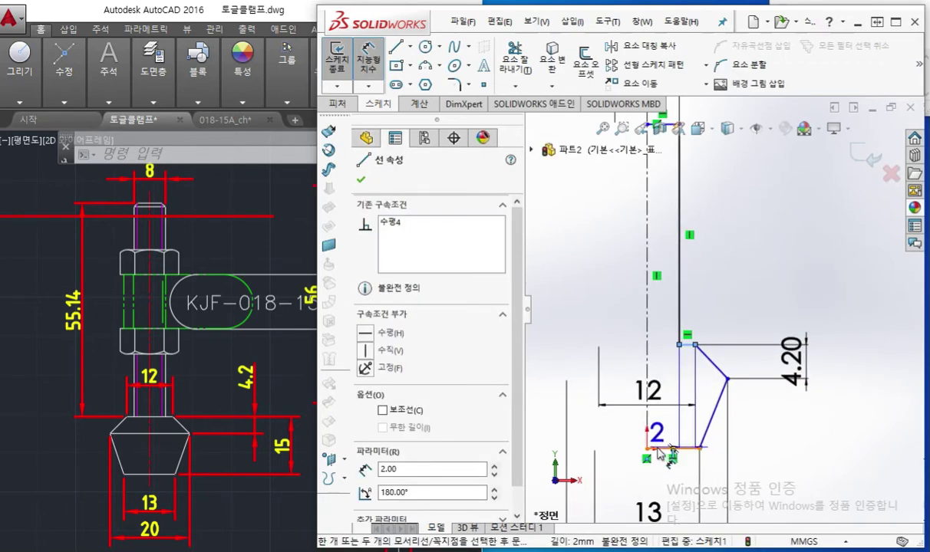
left_click(661, 449)
scroll(727, 309, "up", 2)
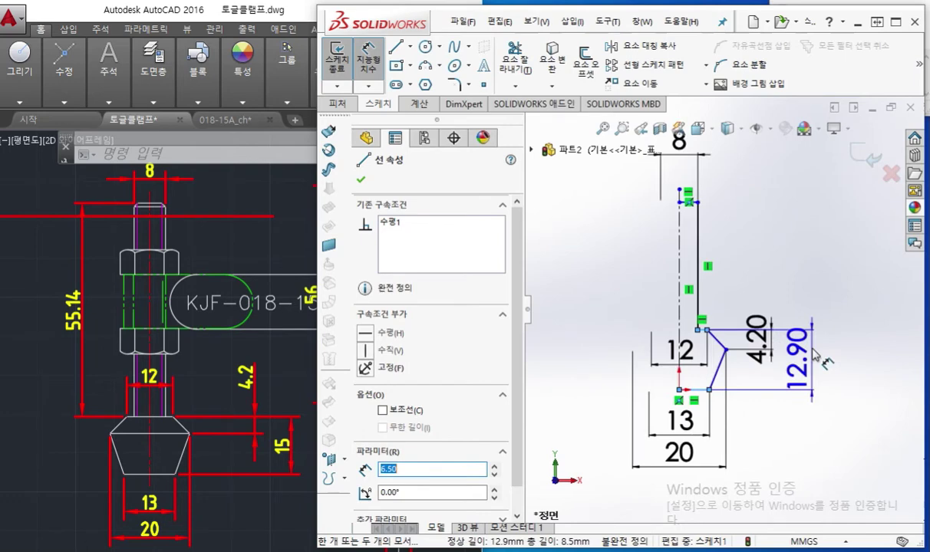
left_click(815, 354)
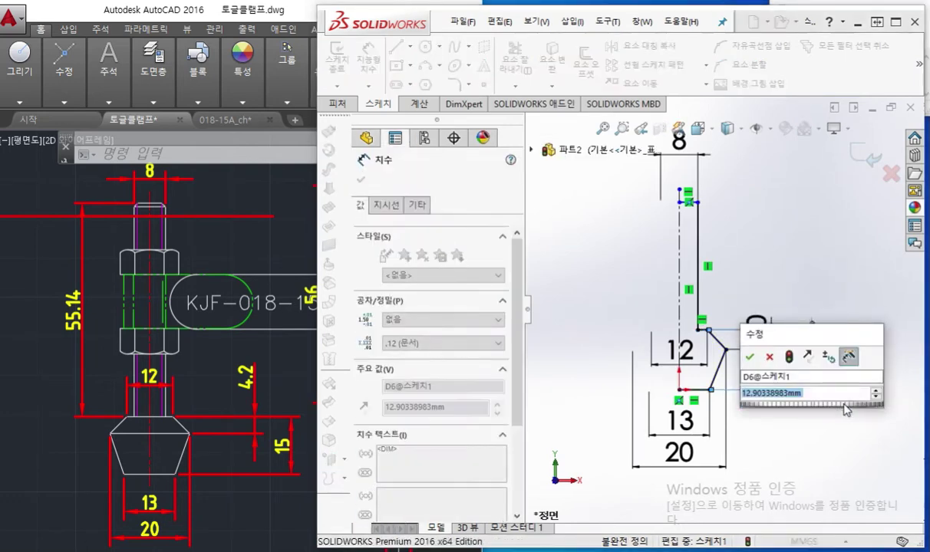
type("15")
key("Return")
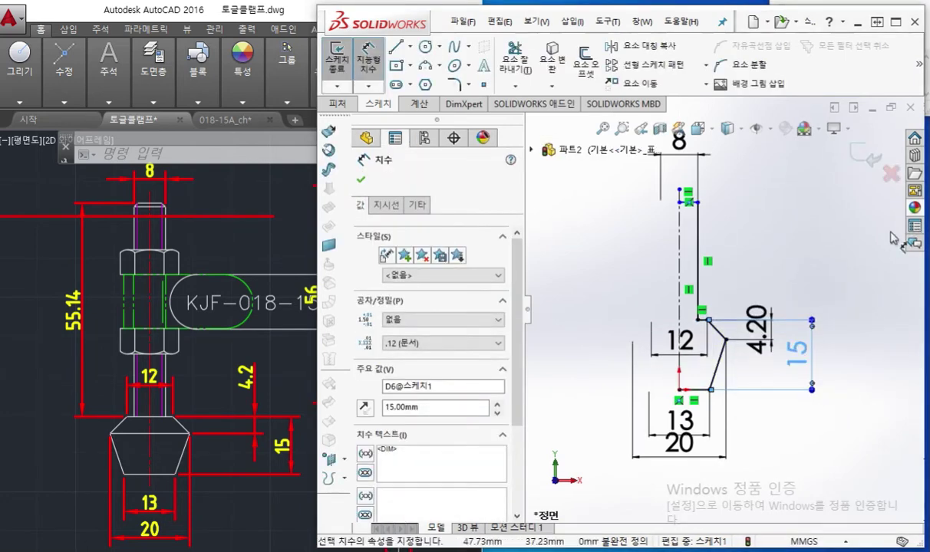
key("Escape")
Extend the centerline's upper end to about 88 mm above the origin and move the 8 mm dimension up and out beside the shank
scroll(782, 254, "up", 1)
scroll(777, 247, "down", 2)
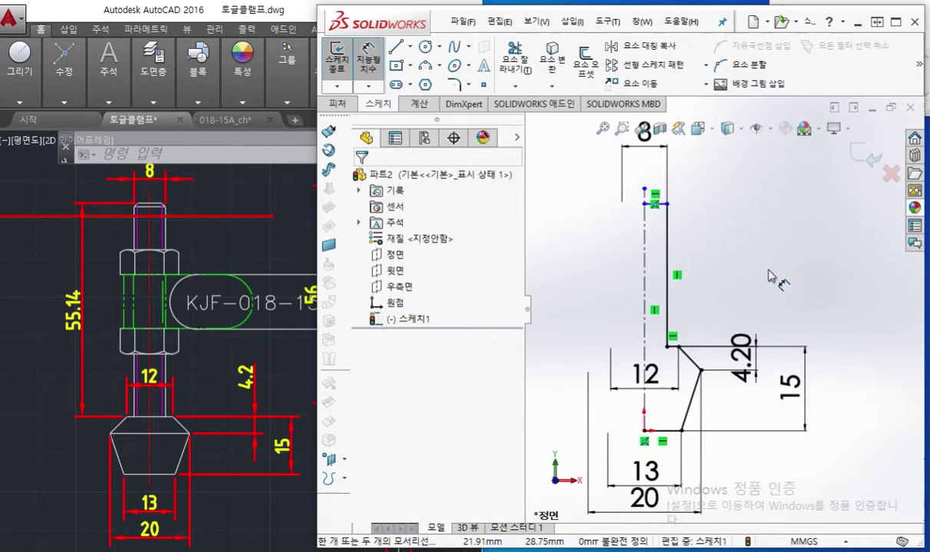
scroll(770, 274, "up", 2)
right_click(790, 212)
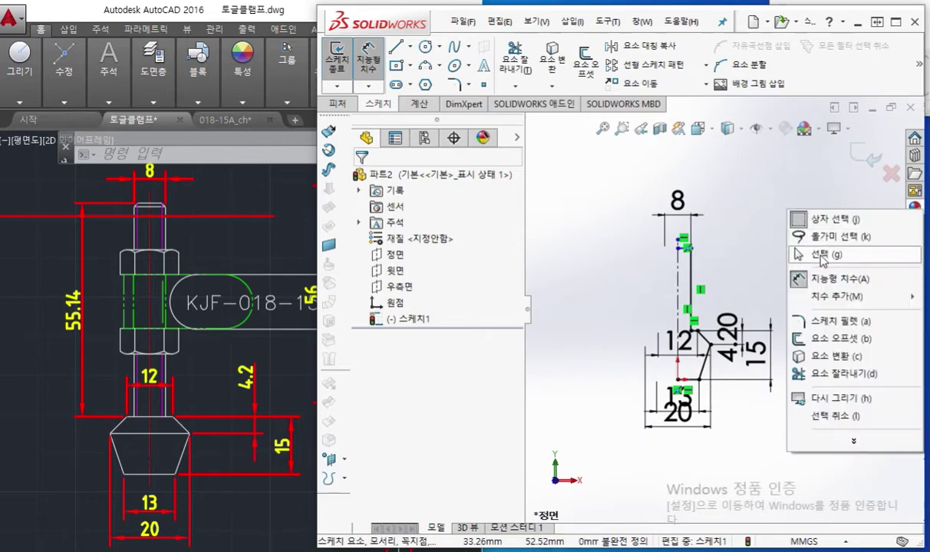
left_click(820, 255)
middle_click_drag(764, 256, 717, 322, "ctrl")
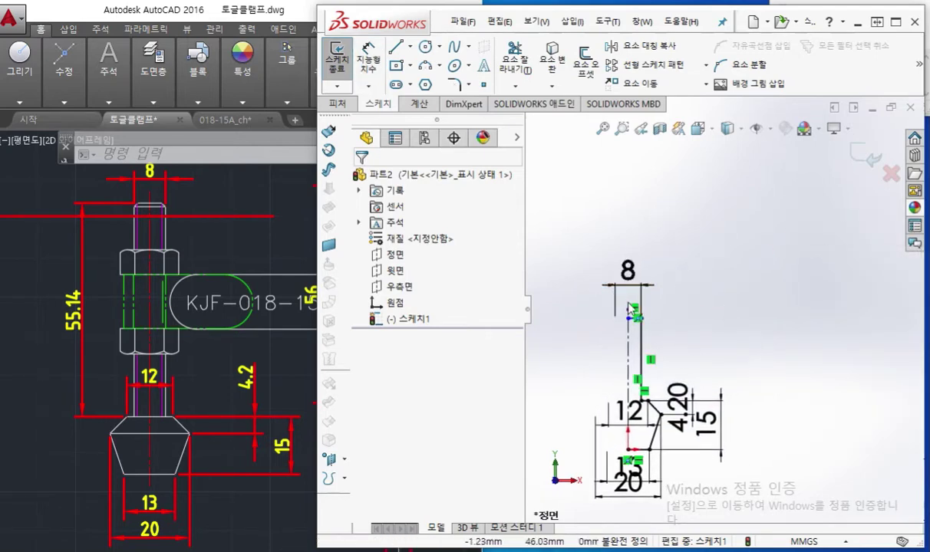
left_click_drag(629, 309, 627, 162)
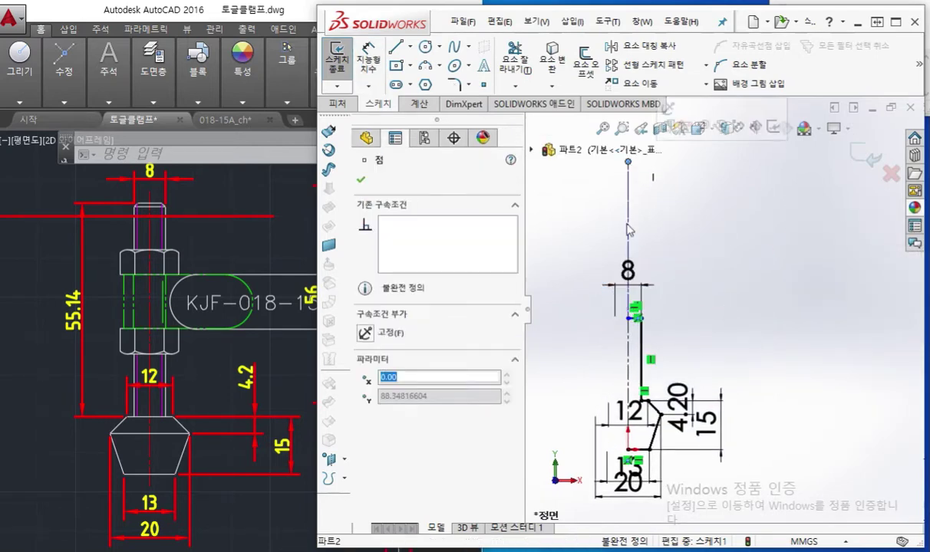
left_click_drag(627, 271, 711, 209)
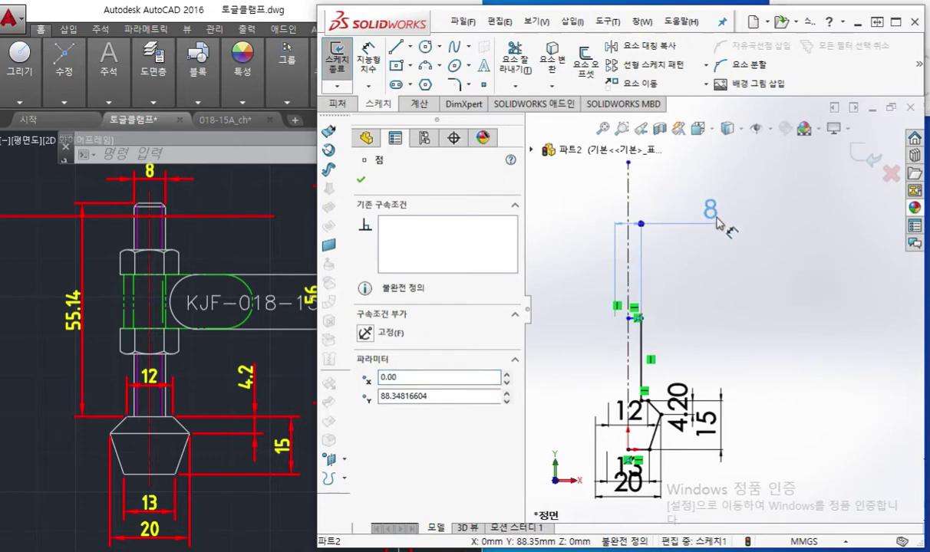
left_click(740, 301)
Dimension the shank's length from the shoulder to the top end as 55 mm, placed beside the profile
right_click(765, 293)
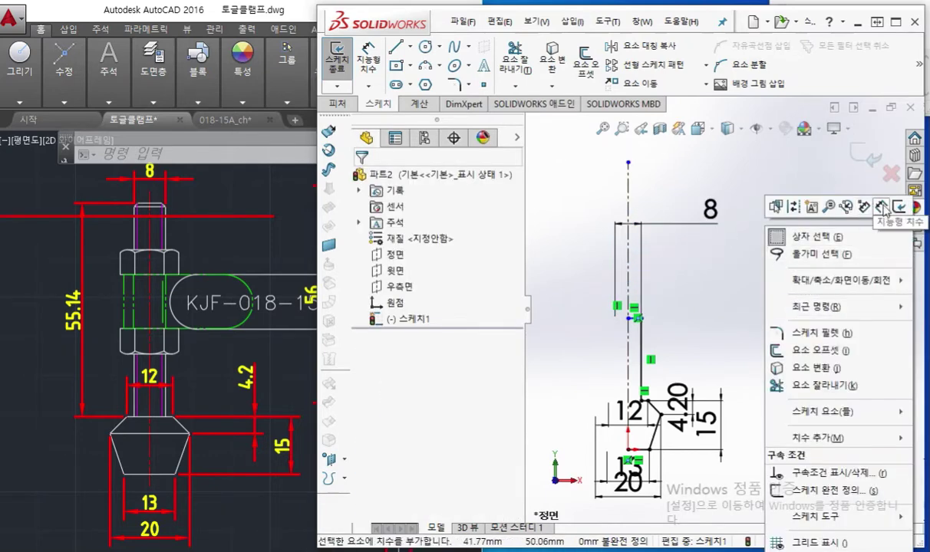
left_click(882, 207)
scroll(653, 374, "down", 2)
scroll(656, 367, "down", 4)
left_click(664, 353)
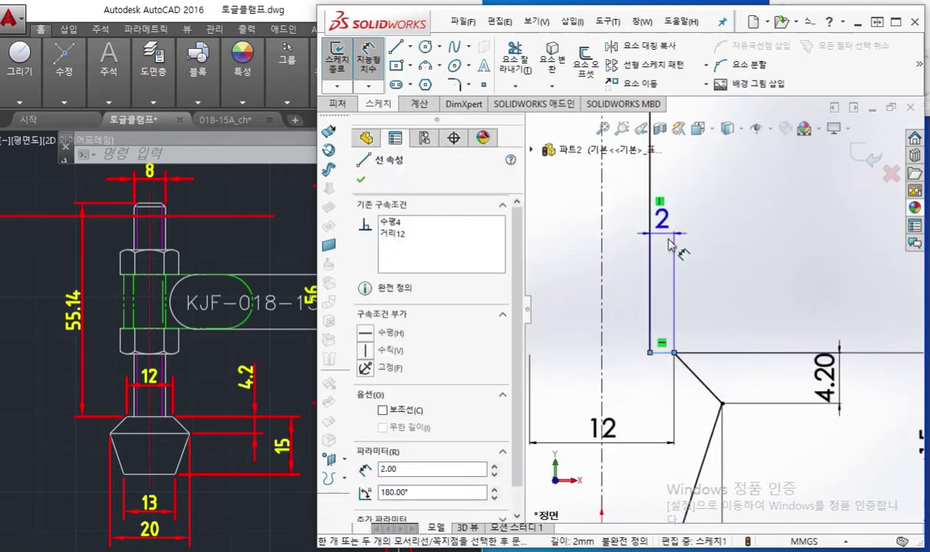
scroll(668, 244, "up", 3)
scroll(717, 230, "down", 6)
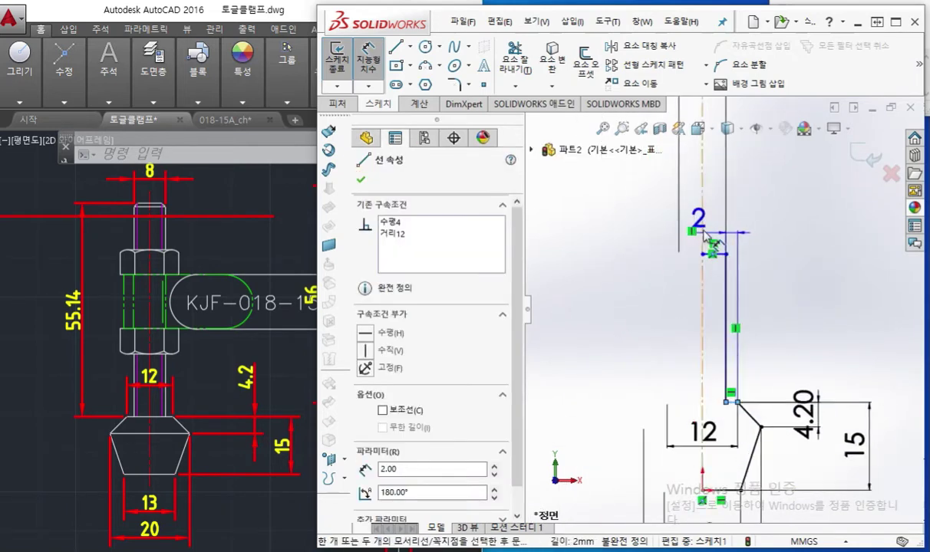
left_click(728, 275)
scroll(778, 305, "up", 6)
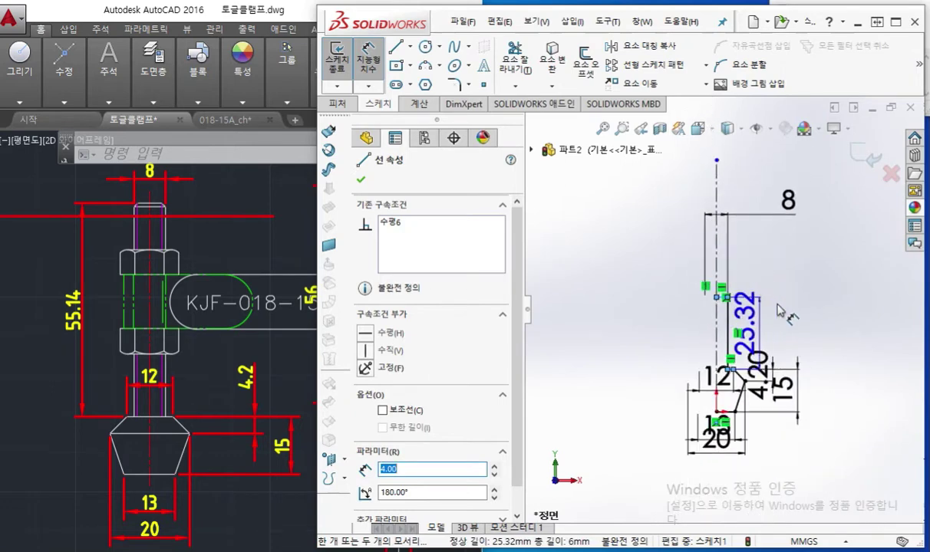
left_click(796, 316)
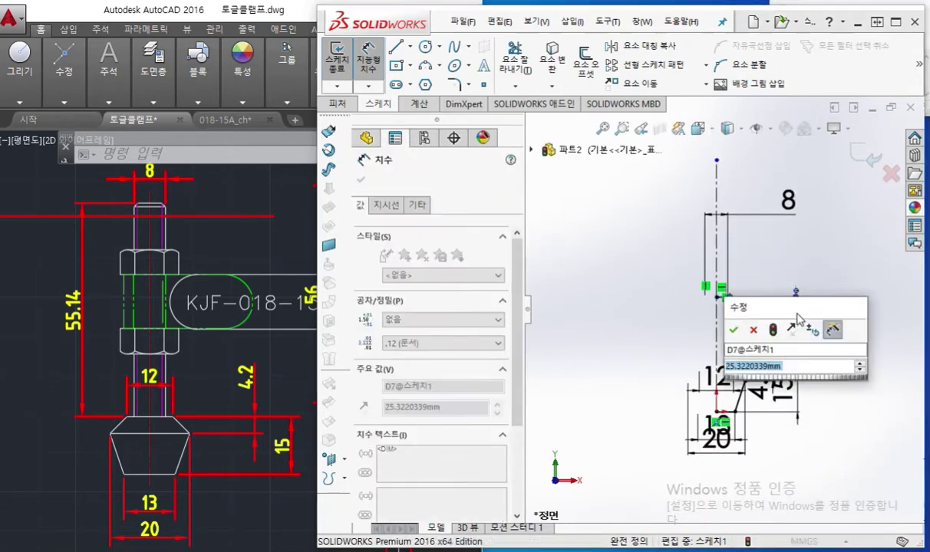
type("55")
key("Return")
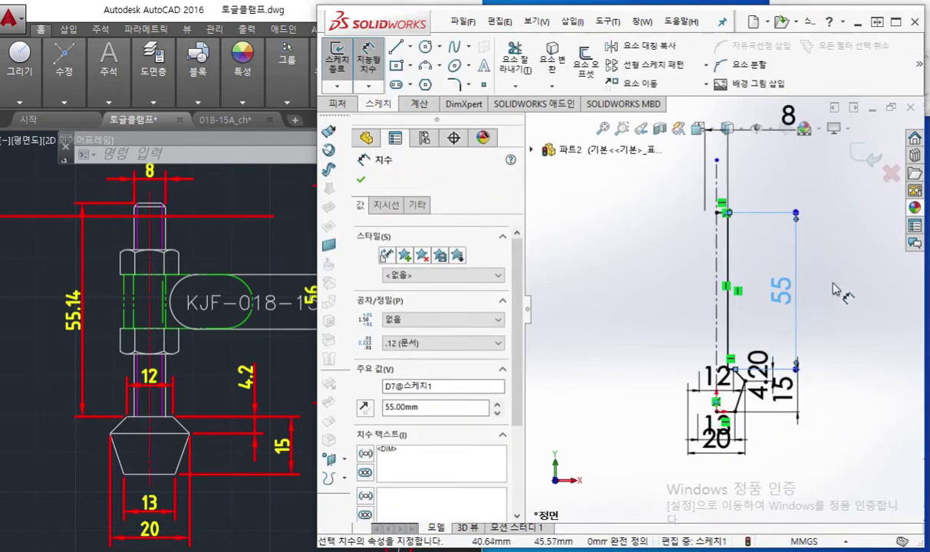
left_click(835, 265)
right_click(839, 259)
left_click(838, 303)
Rearrange the dimensions: 55 and 15 farther out in line, 4.2 higher, 13 and 20 spaced below, 12 beside the shank, 8 closer to its top
left_click_drag(782, 299, 803, 290)
left_click_drag(776, 389, 778, 329)
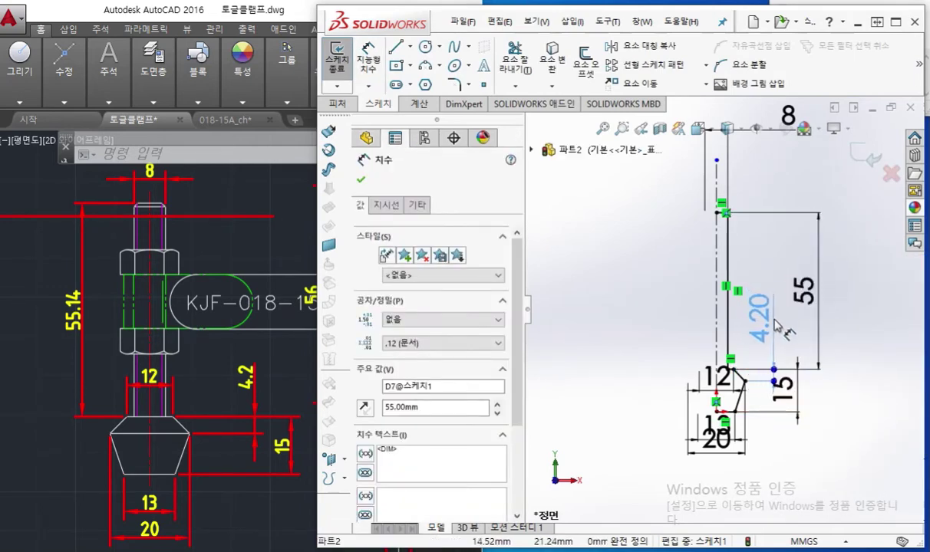
left_click_drag(800, 395, 821, 399)
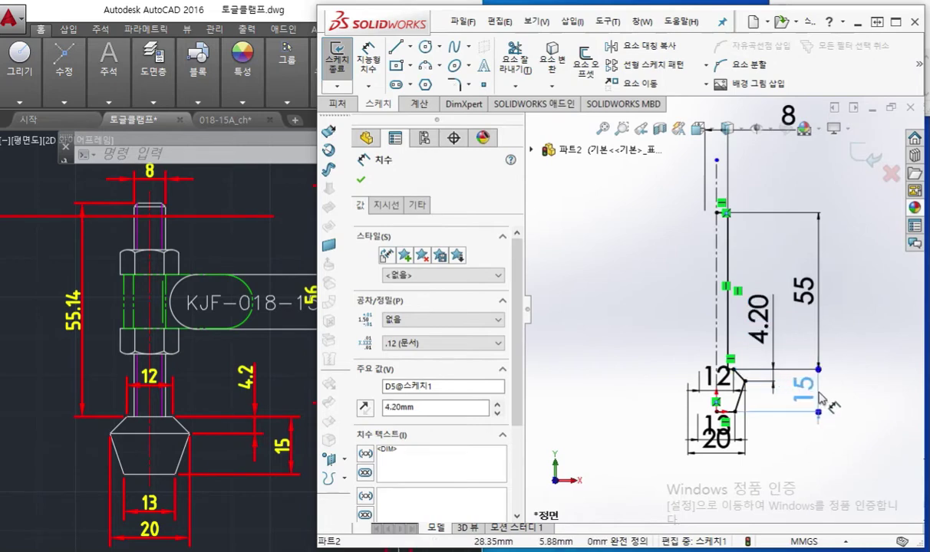
left_click_drag(715, 441, 718, 497)
left_click_drag(716, 424, 715, 439)
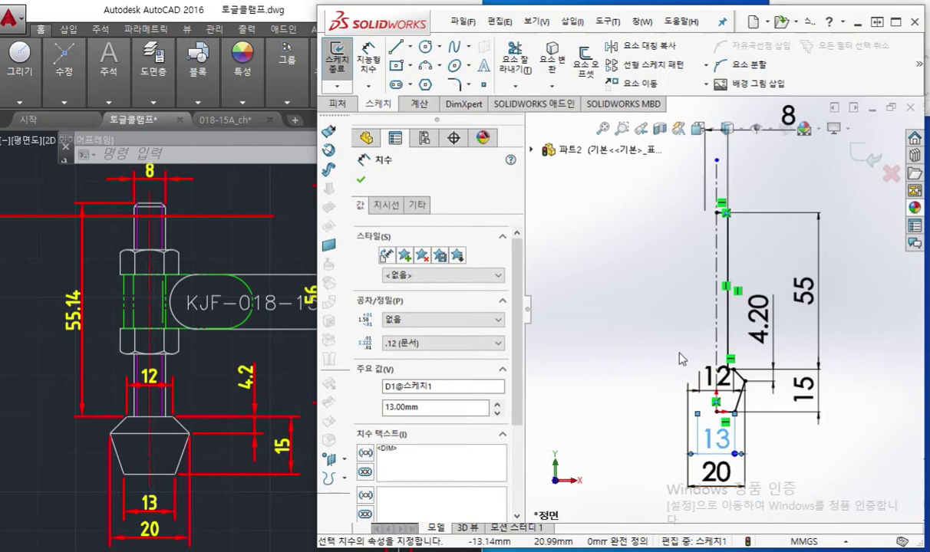
left_click_drag(714, 378, 676, 351)
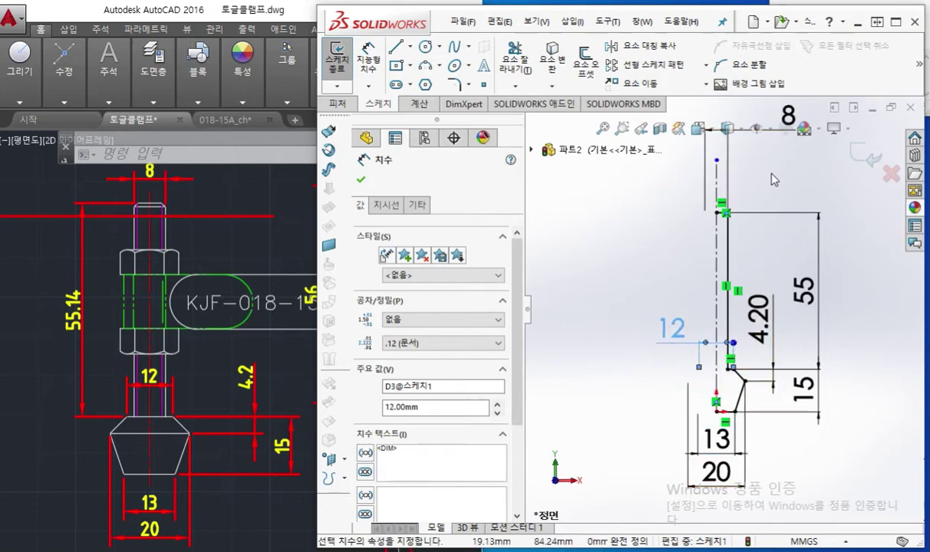
left_click_drag(787, 115, 759, 167)
left_click(853, 310)
middle_click_drag(851, 313, 824, 310, "ctrl")
key("F9")
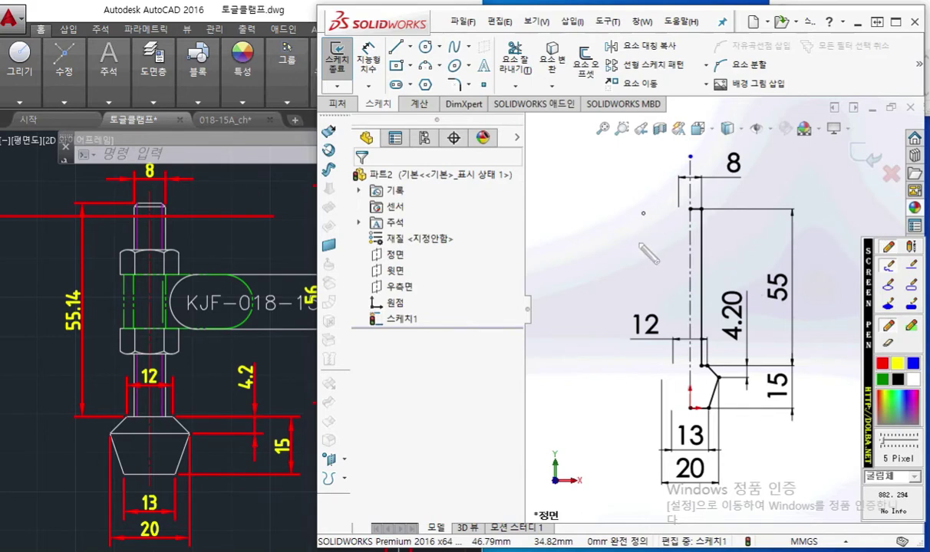
key("Escape")
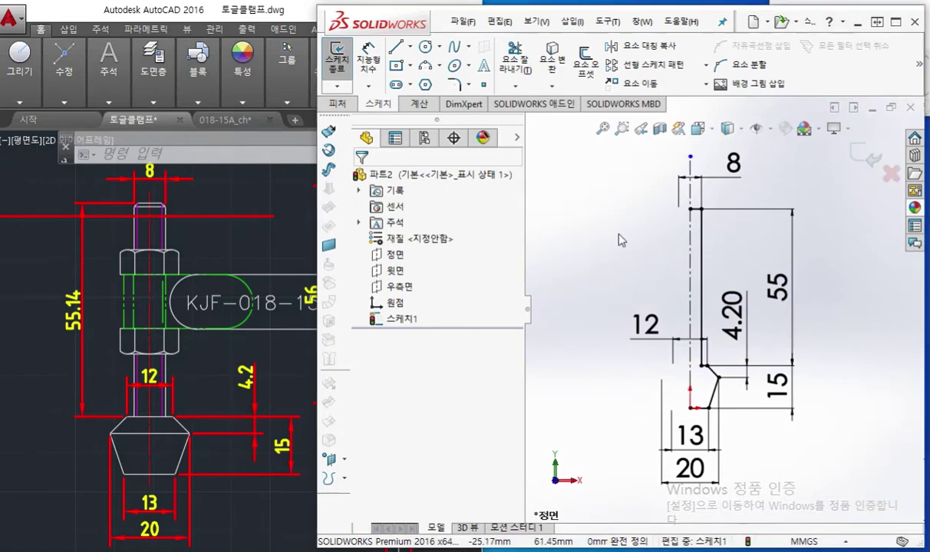
Revolve the half profile 360 degrees about the centerline into a solid, letting the open sketch be closed automatically
middle_click_drag(618, 238, 590, 279, "ctrl")
key("s")
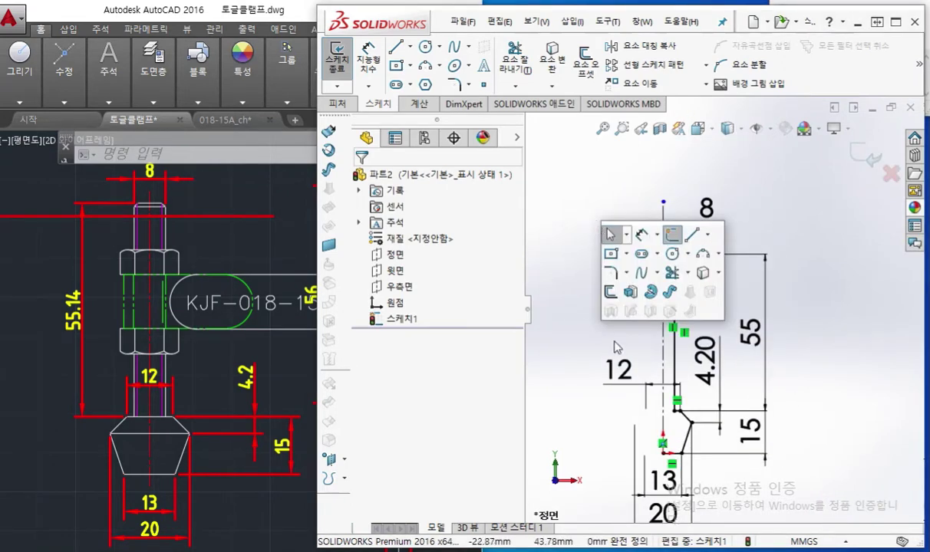
left_click(657, 296)
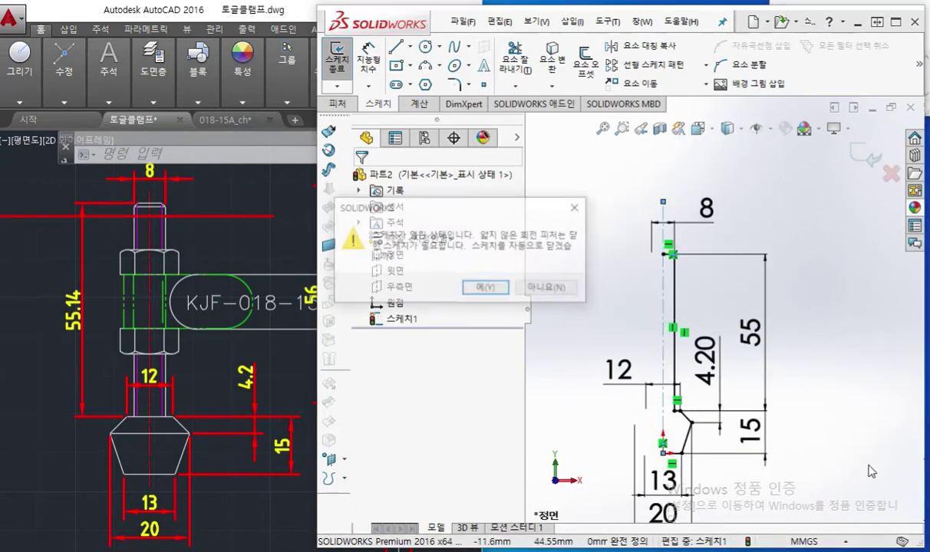
left_click(486, 290)
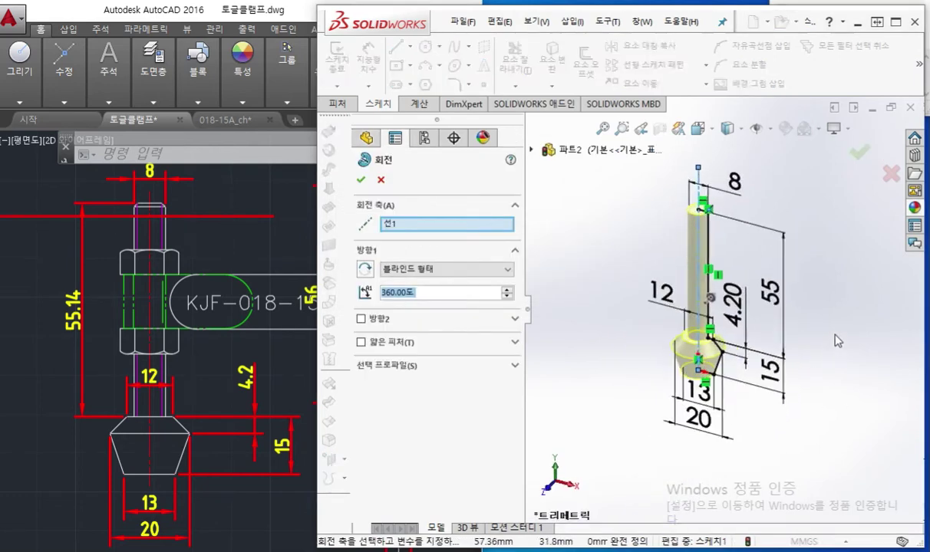
key("Return")
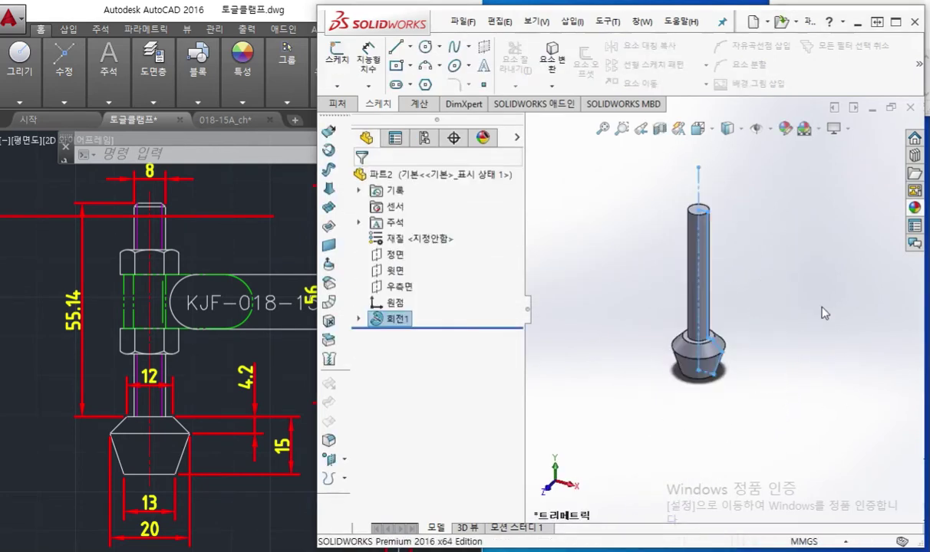
left_click(824, 313)
scroll(715, 272, "down", 3)
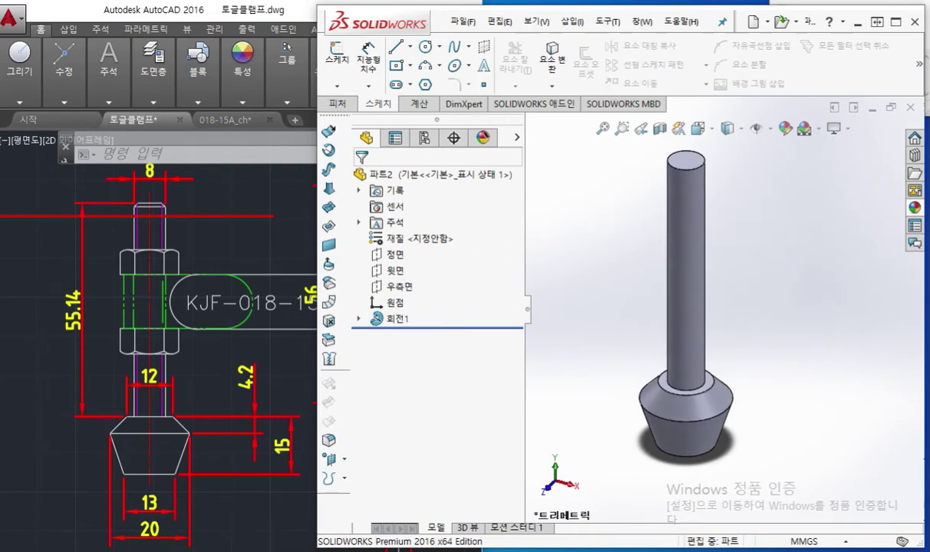
Switch to Notepad, replace its text with "knob" and copy the word
key("alt+Tab")
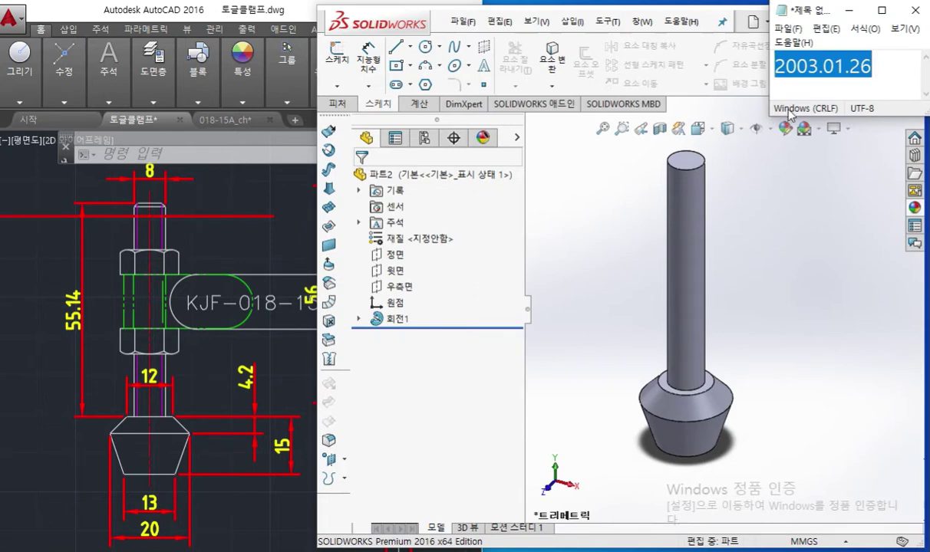
type("knob")
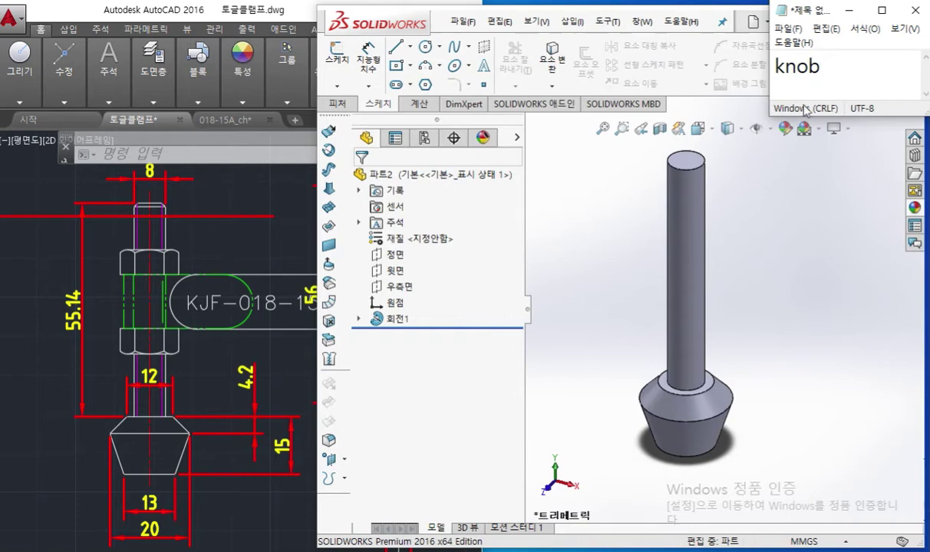
key("ctrl+a")
key("ctrl+c")
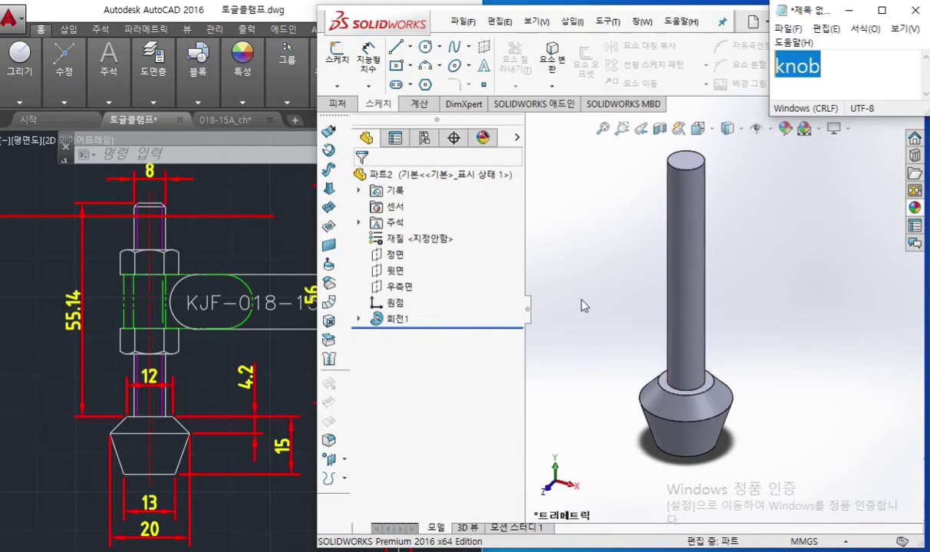
Switch back to SOLIDWORKS and save the part in the 토글클램프 folder as "knob", pasting the copied name
left_click(616, 285)
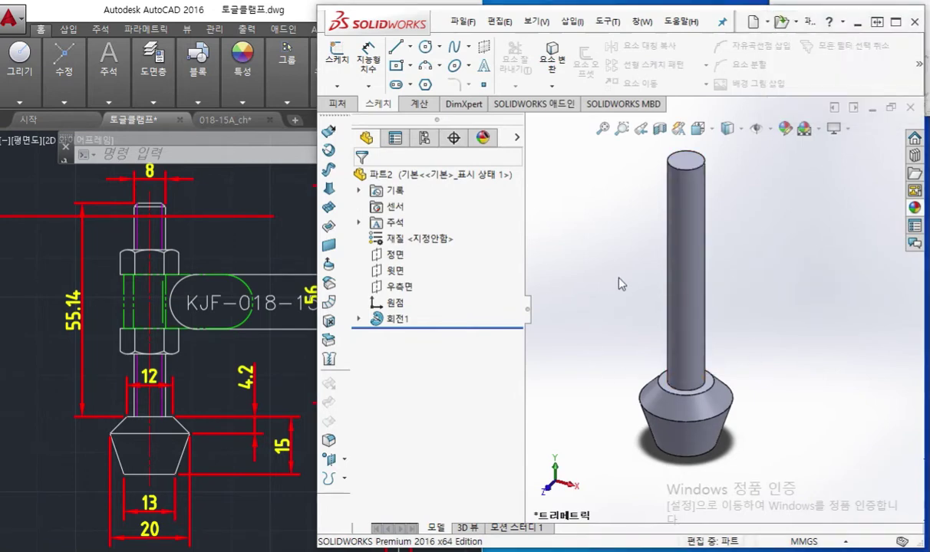
key("ctrl+s")
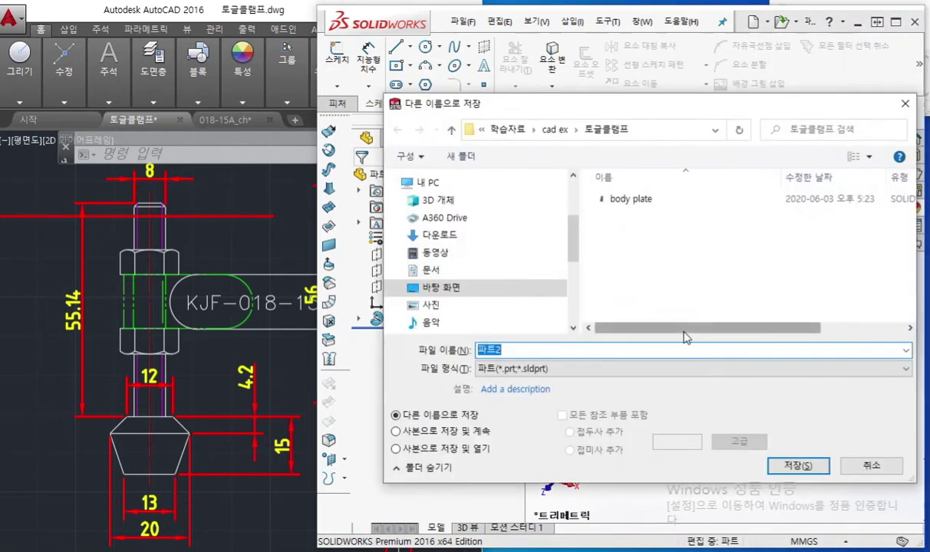
key("ctrl+v")
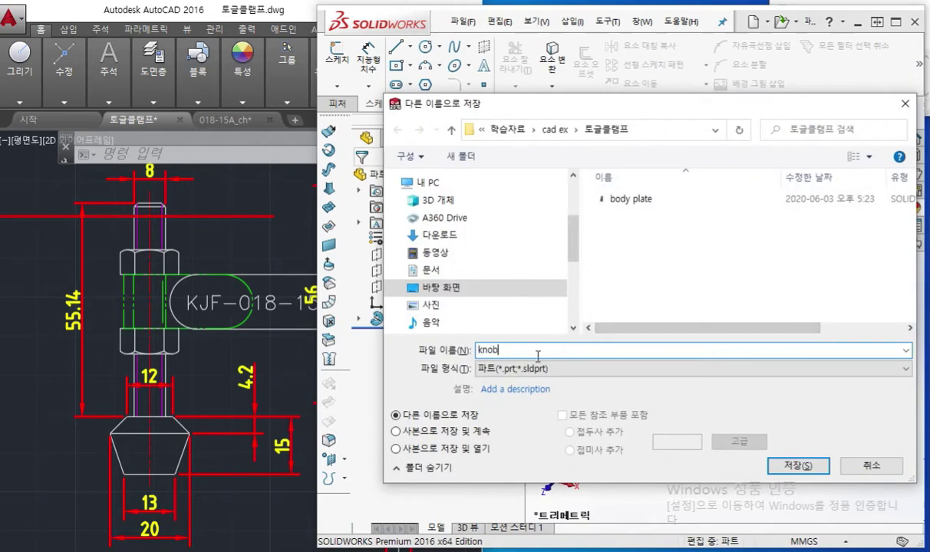
key("Return")
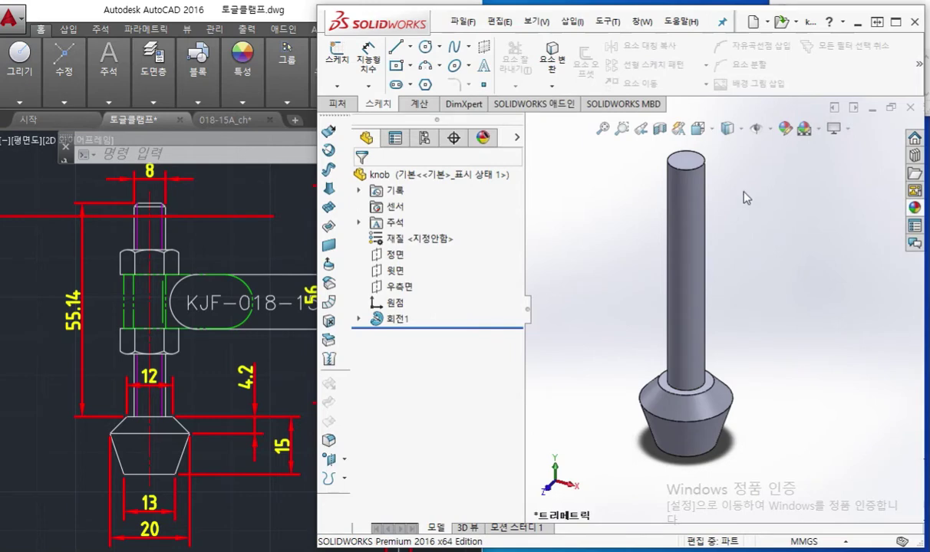
Chamfer the circular edge at the shank's top end with a 1 mm distance at 45 degrees
left_click(686, 172)
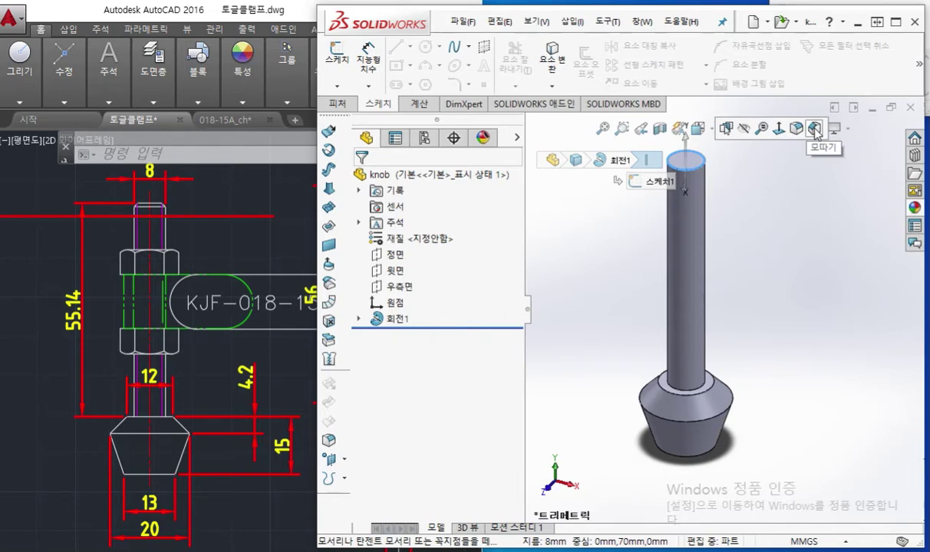
left_click(814, 129)
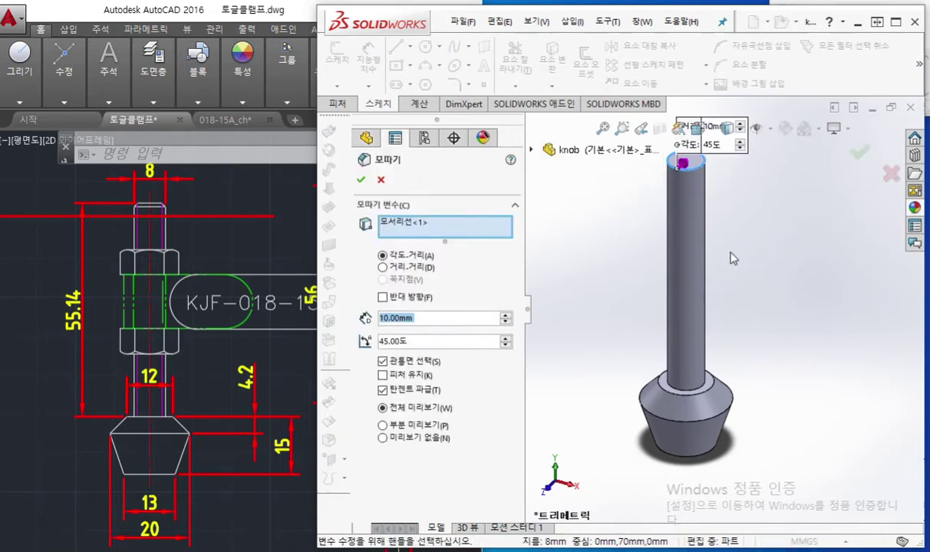
type("1")
key("Return")
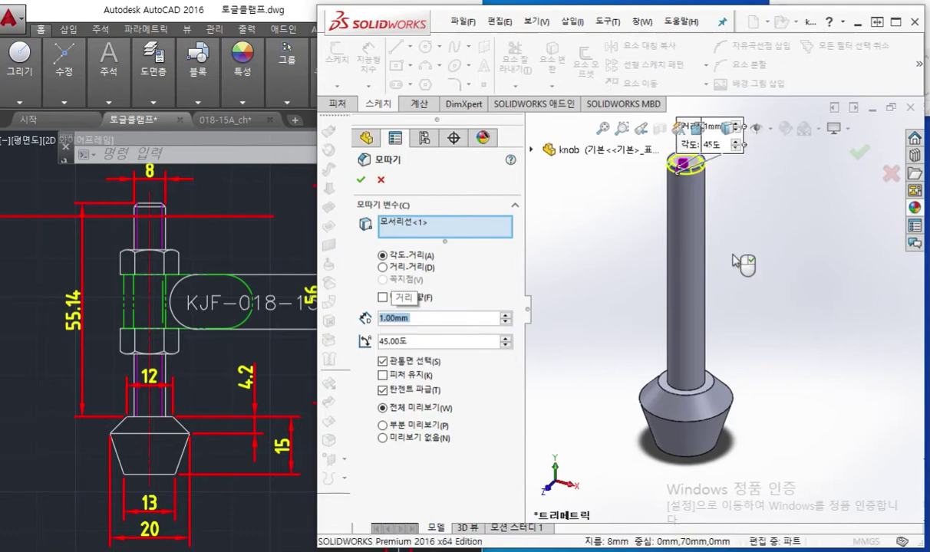
right_click(733, 258)
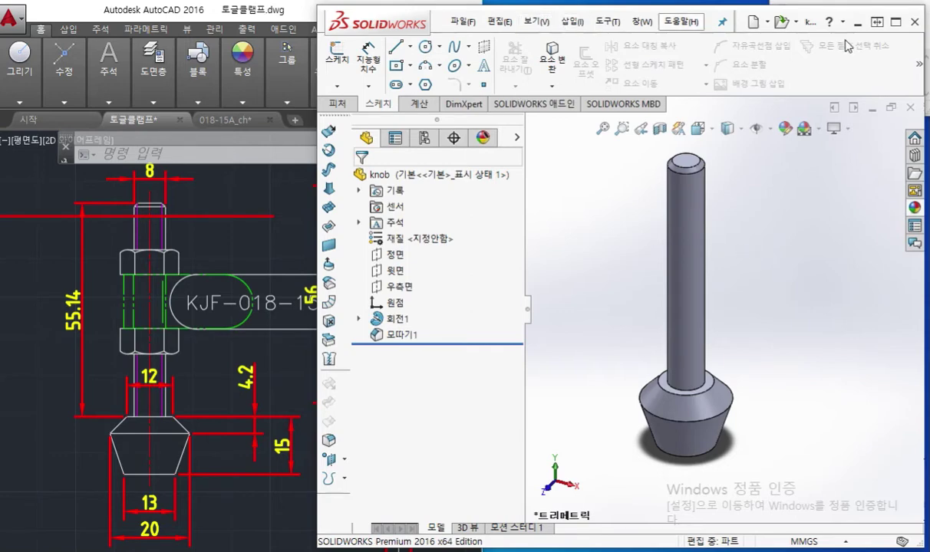
Add a cosmetic thread from the shank's circular edge below the chamfer: KS machine thread, M8, up to the next face
left_click(895, 22)
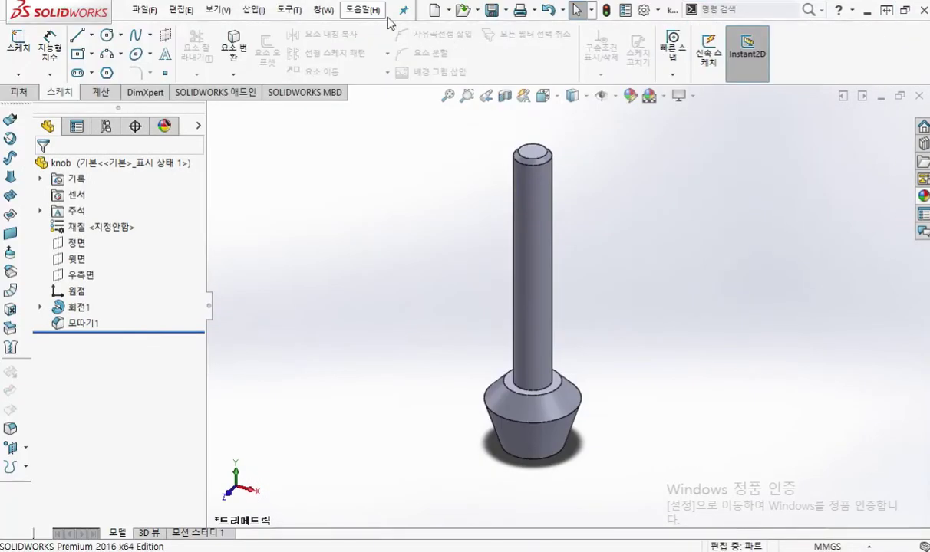
left_click(288, 11)
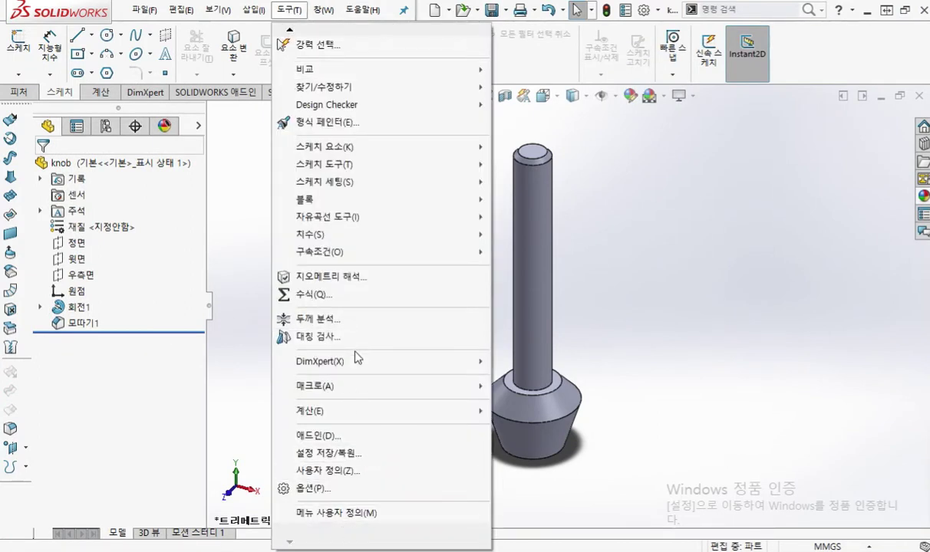
left_click(251, 10)
left_click(254, 10)
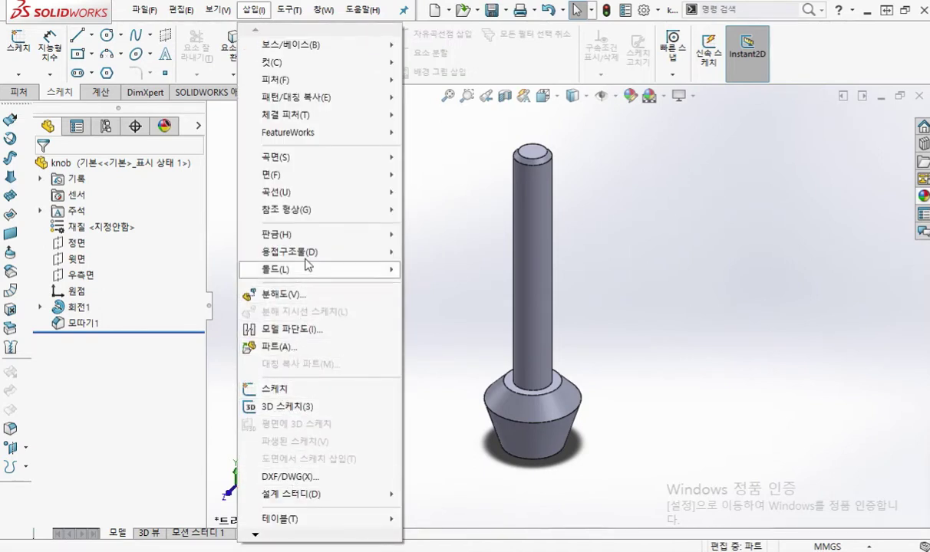
mouse_move(274, 540)
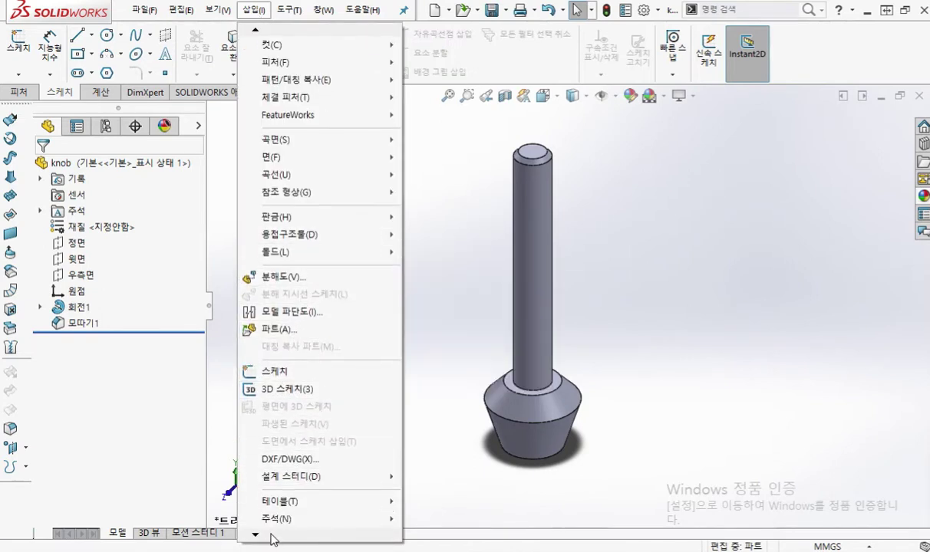
mouse_move(332, 448)
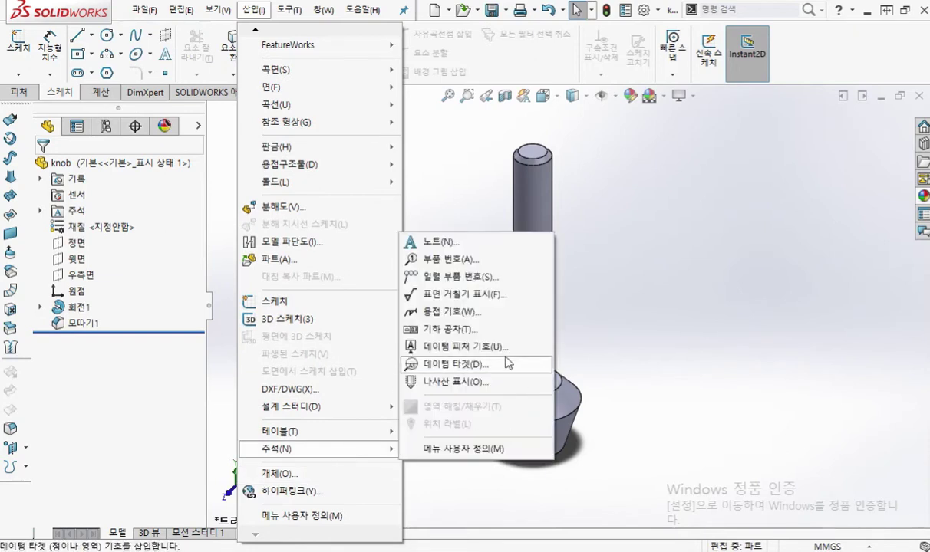
left_click(480, 383)
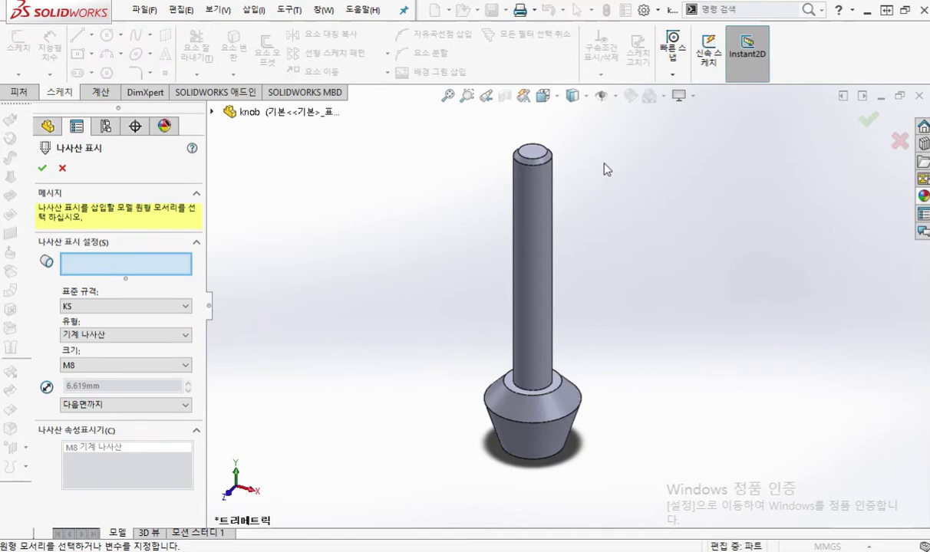
left_click(548, 165)
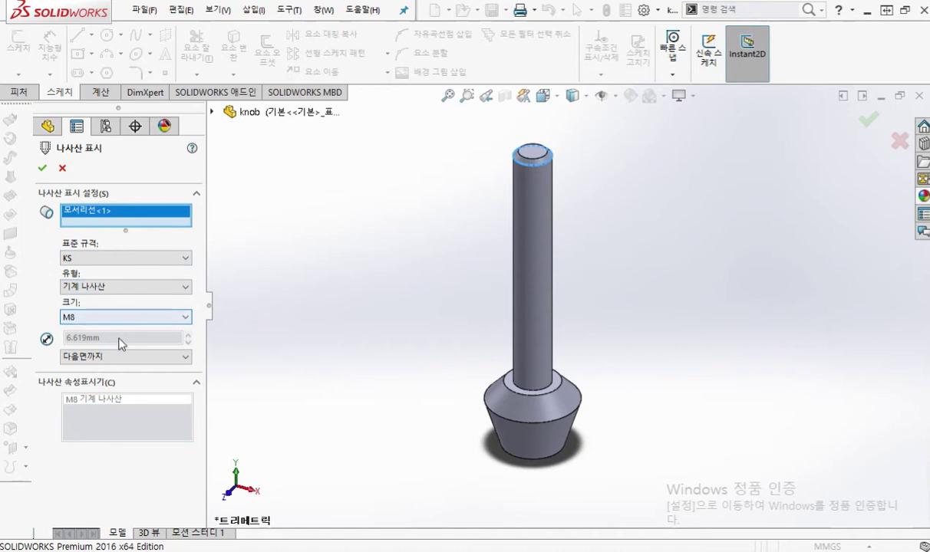
left_click(130, 357)
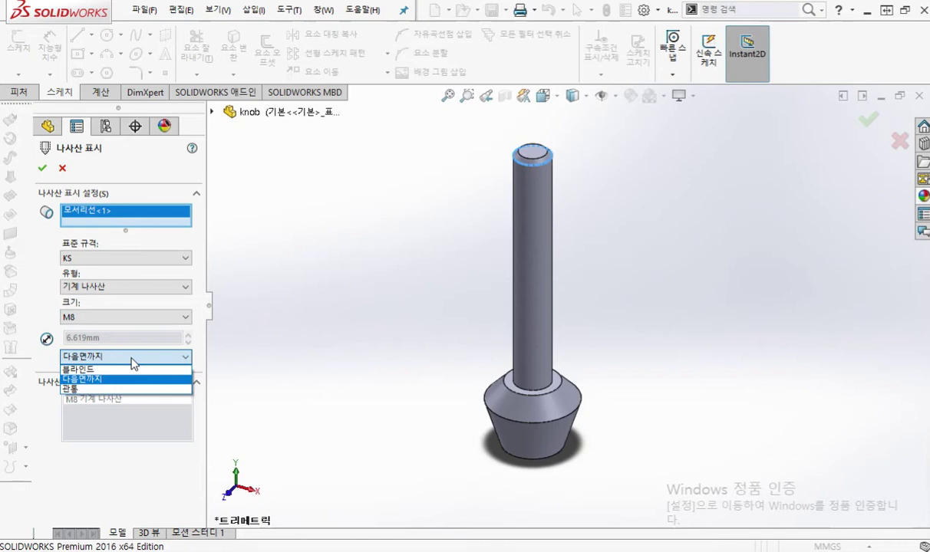
left_click(131, 358)
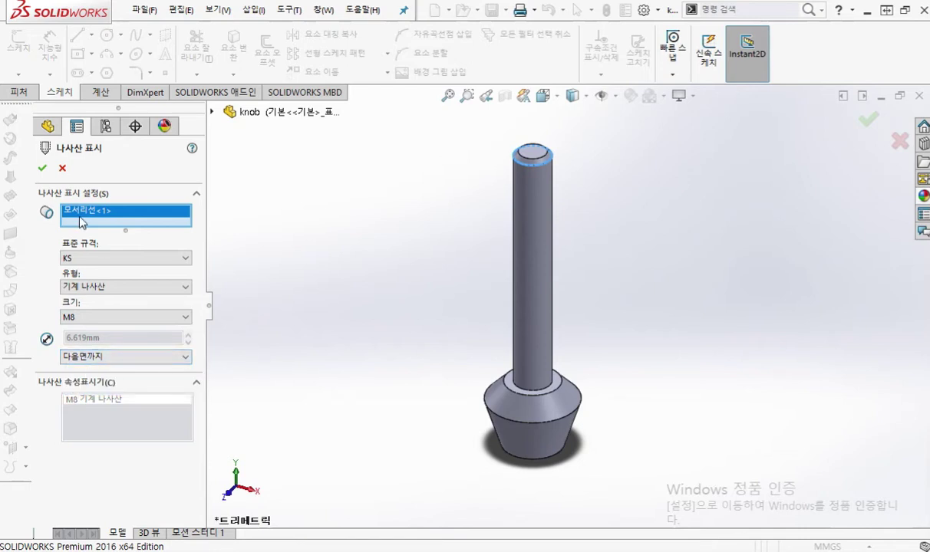
left_click(43, 169)
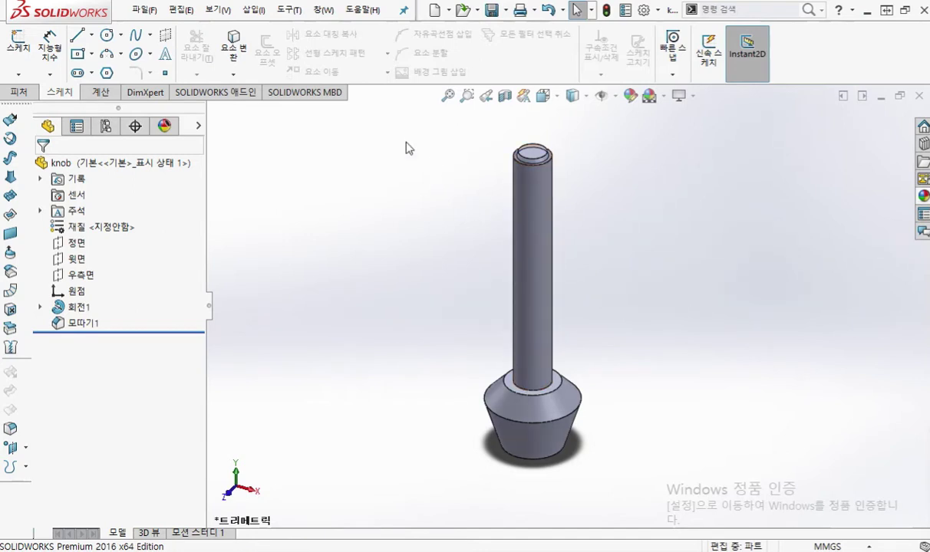
Enable shaded cosmetic threads (음영 나사산) in the detailing settings of the document properties
left_click(289, 10)
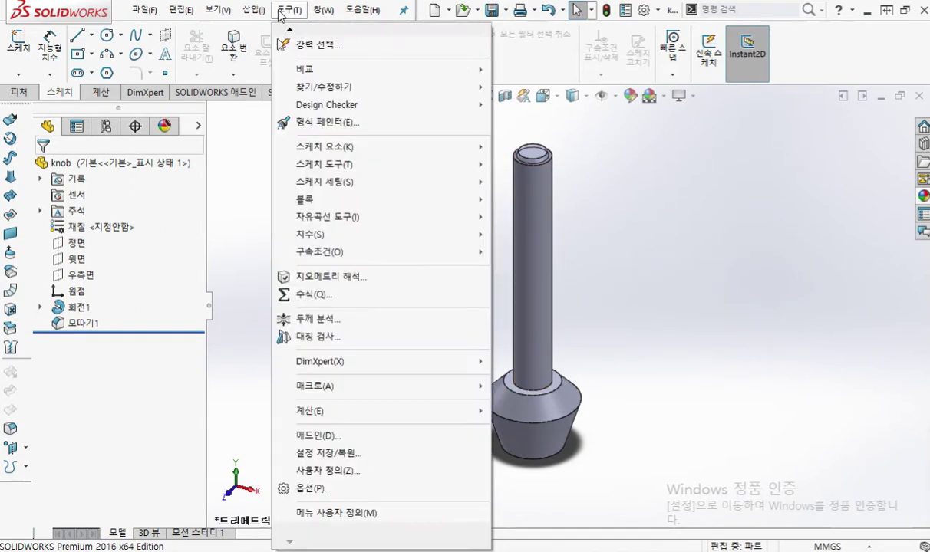
left_click(326, 490)
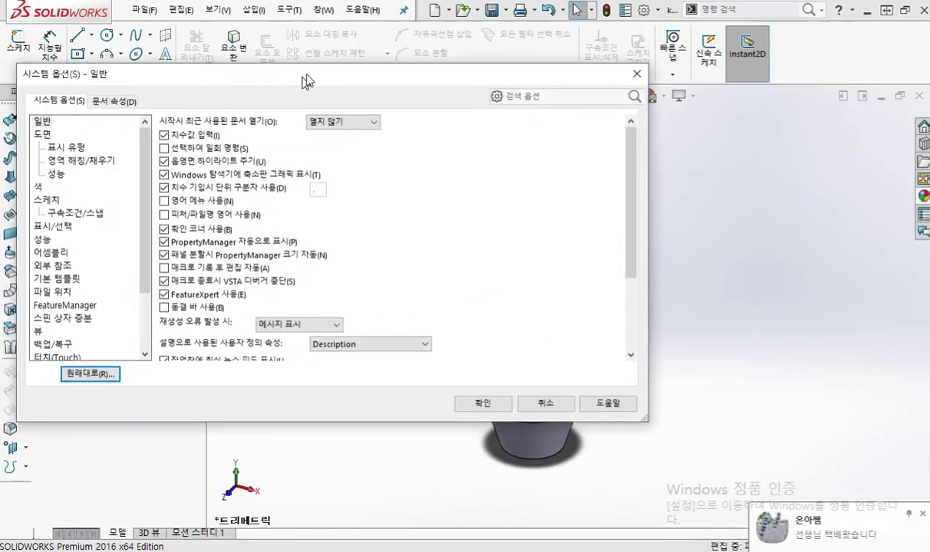
left_click(123, 90)
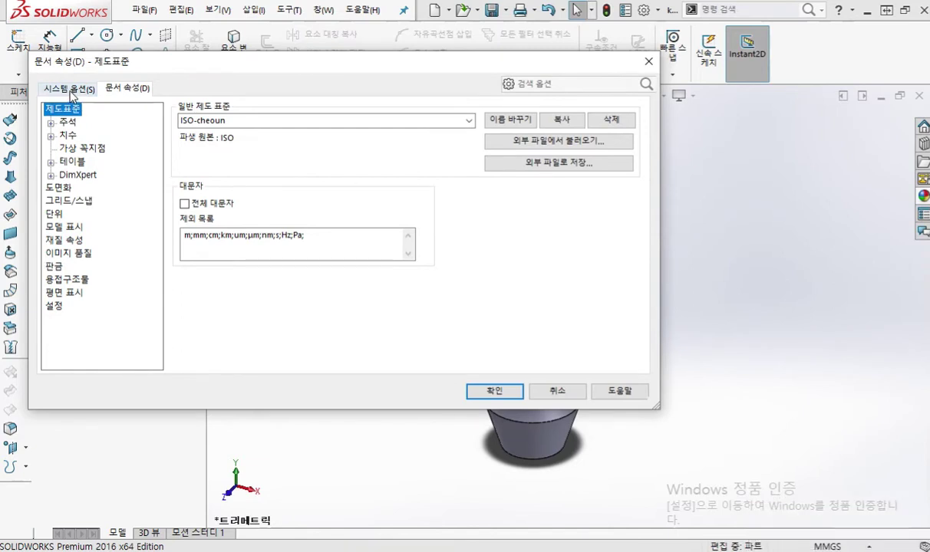
left_click(65, 188)
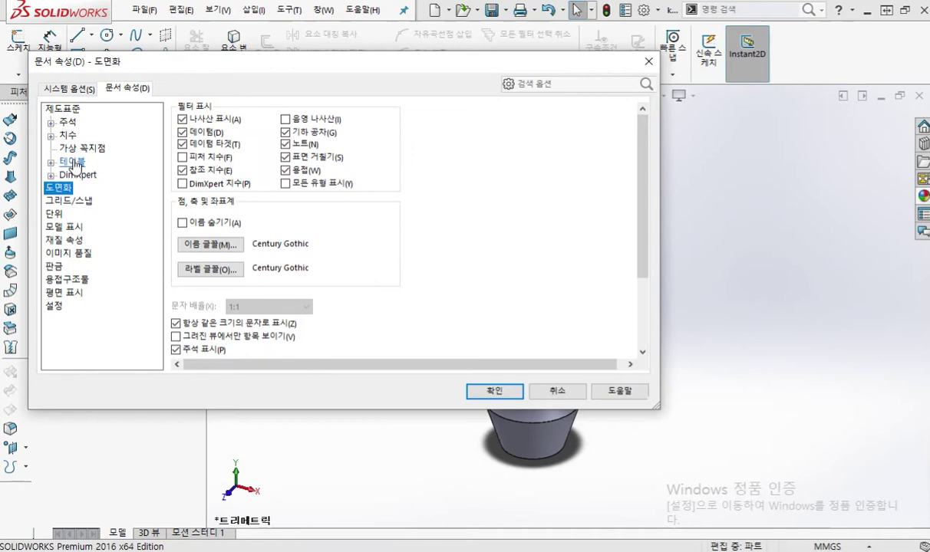
left_click(63, 226)
left_click(64, 242)
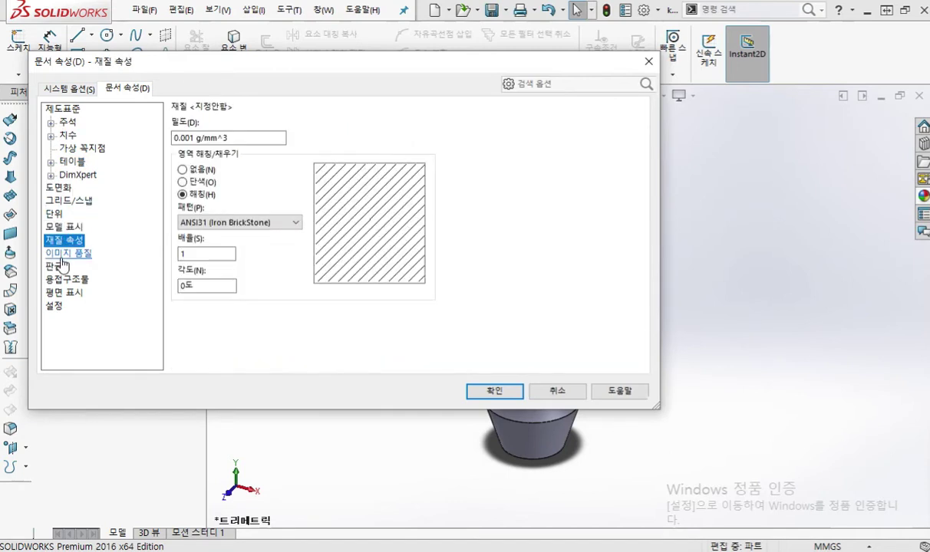
left_click(54, 216)
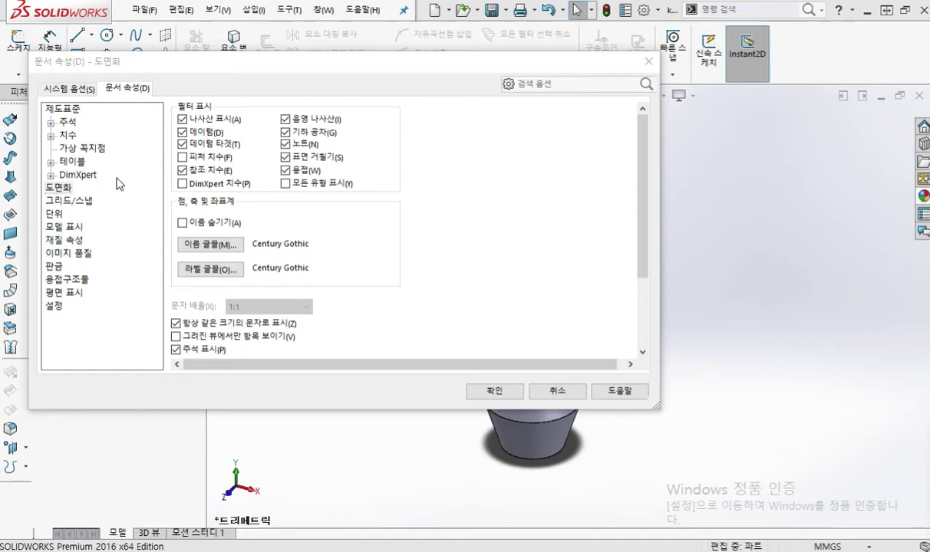
key("F12")
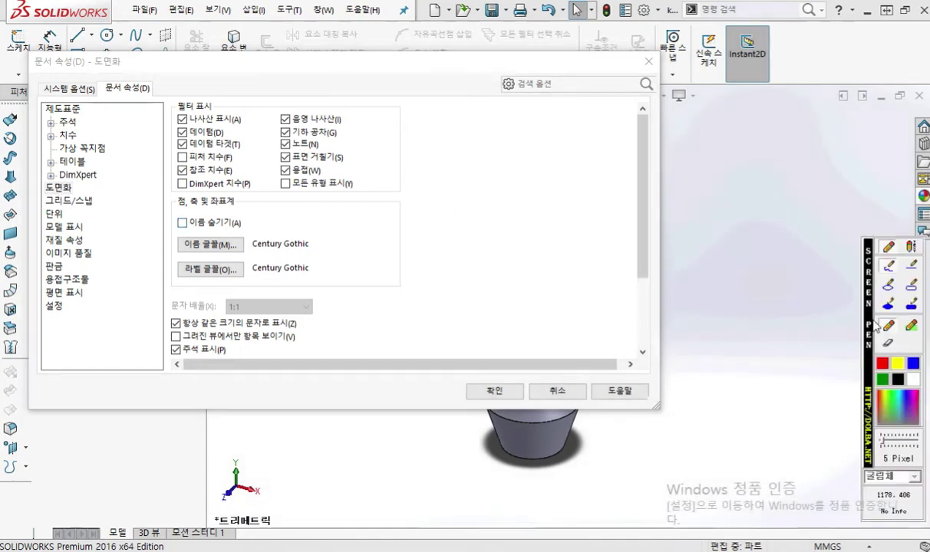
mouse_move(147, 108)
left_mouse_down()
mouse_move(158, 79)
mouse_move(150, 106)
left_mouse_up()
mouse_move(38, 198)
left_mouse_down()
mouse_move(92, 184)
mouse_move(37, 192)
left_mouse_up()
mouse_move(269, 120)
left_mouse_down()
mouse_move(322, 123)
mouse_move(263, 115)
left_mouse_up()
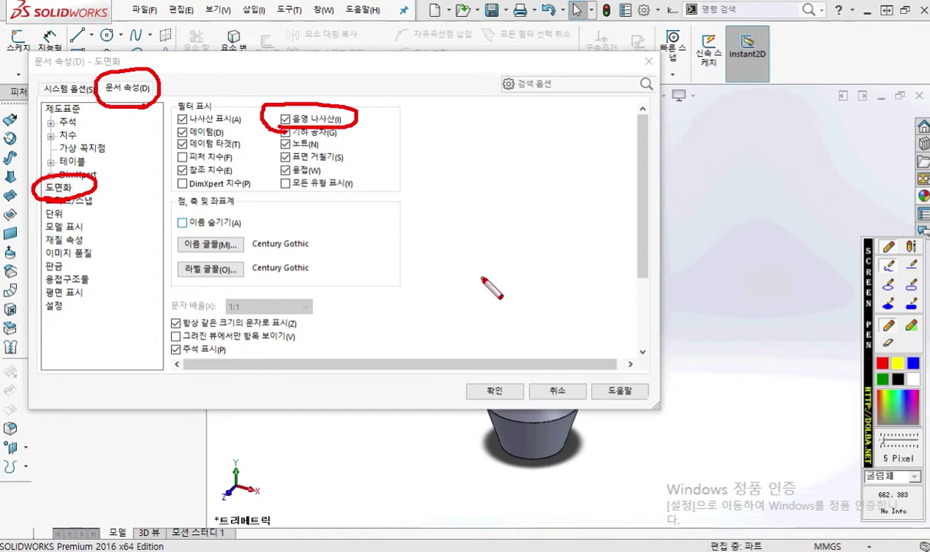
key("Escape")
Apply the changed document properties and close the options
left_click(491, 393)
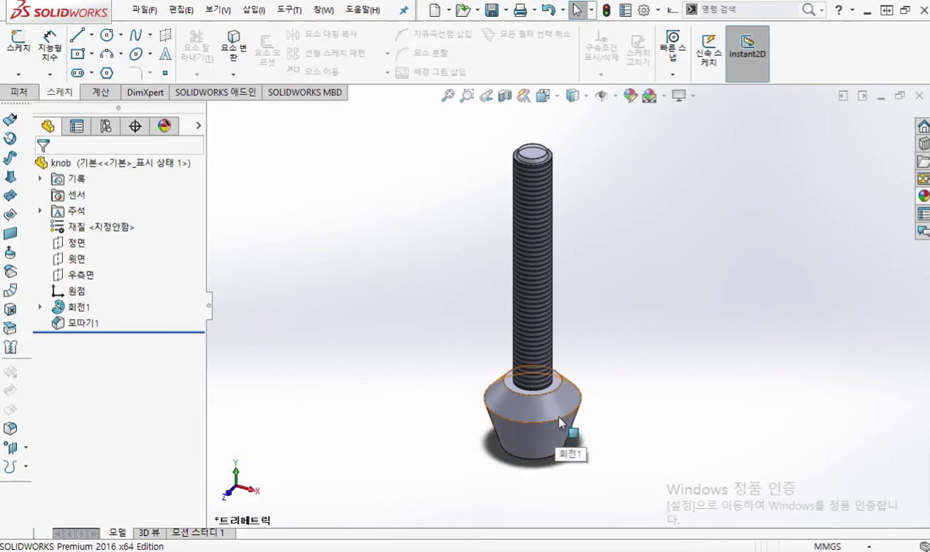
Color the two tapered faces of the bolt's tip grey, RGB 128, 128, 128, from the standard palette
left_click(527, 416)
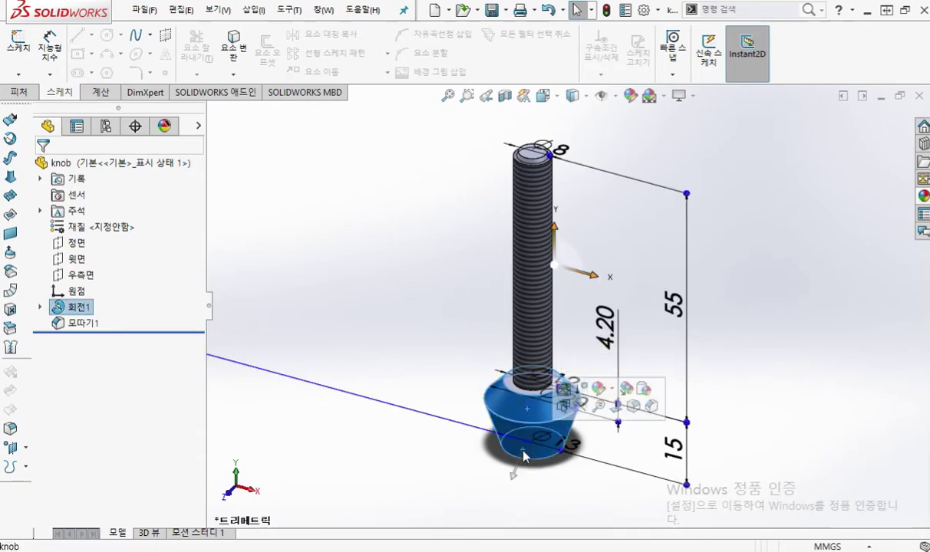
middle_click_drag(550, 494, 568, 470)
scroll(568, 469, "down", 5)
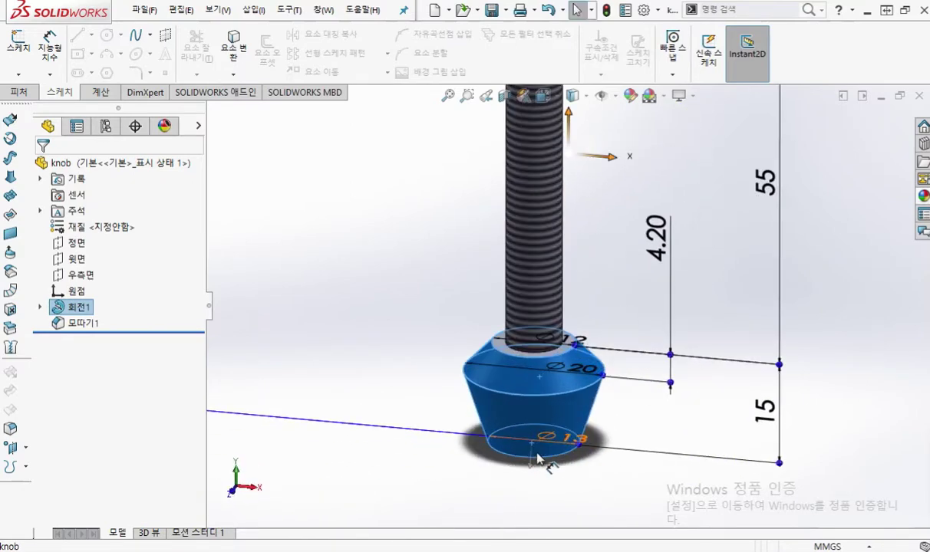
left_click(517, 327)
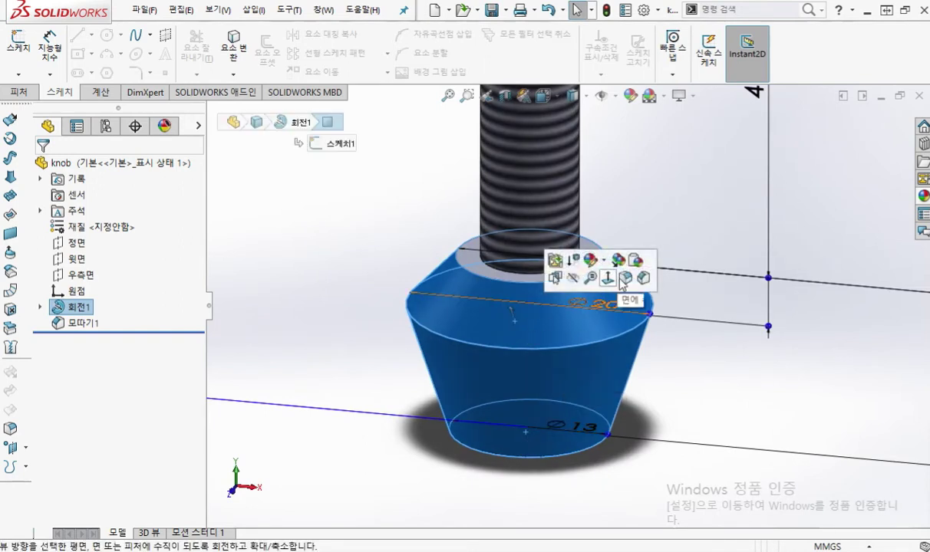
left_click(605, 261)
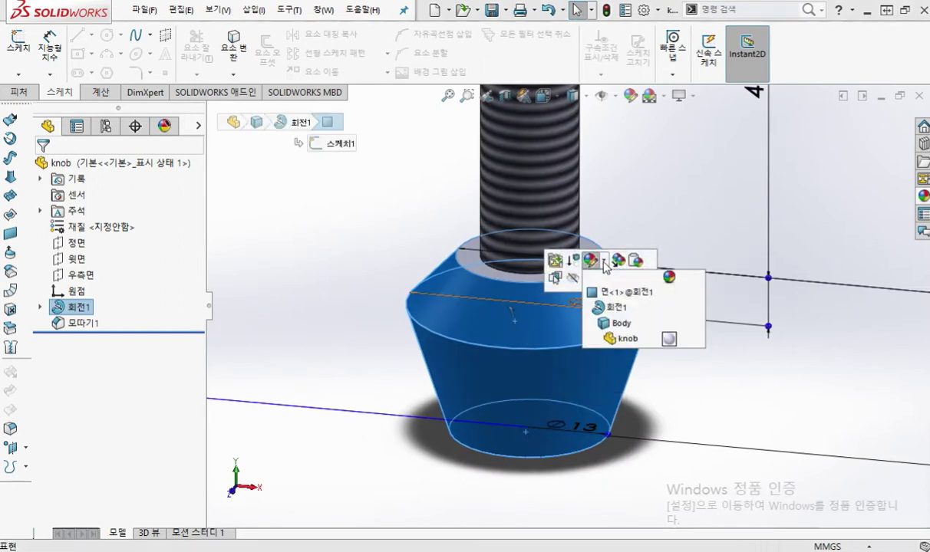
left_click(631, 294)
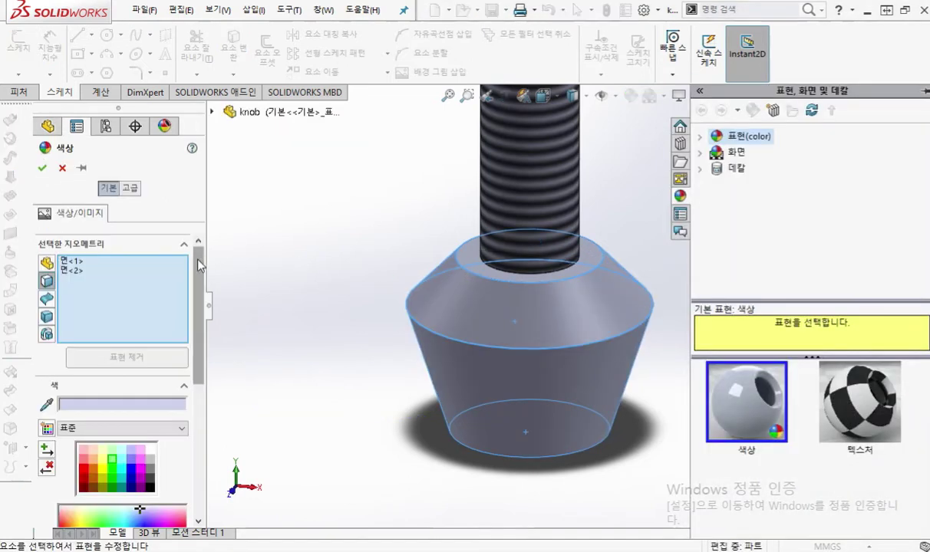
left_click_drag(199, 272, 201, 339)
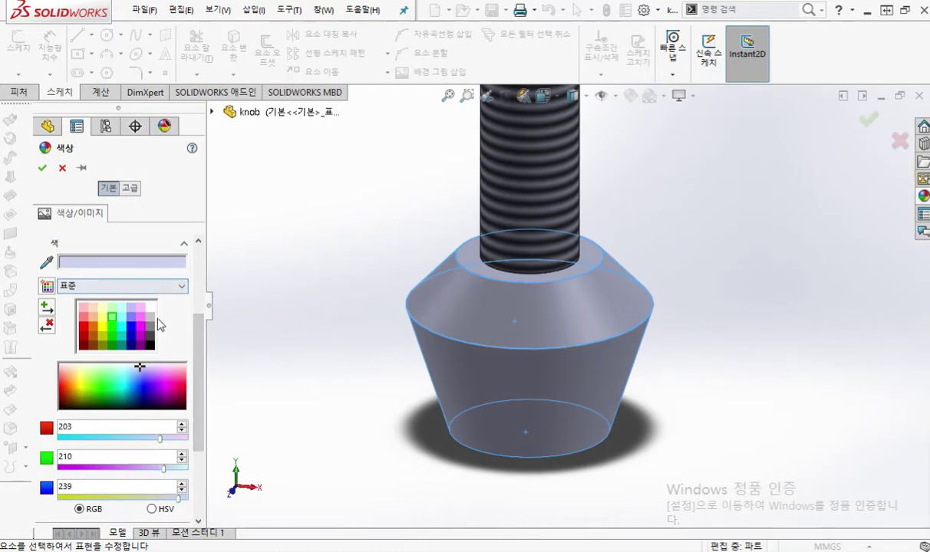
left_click(86, 288)
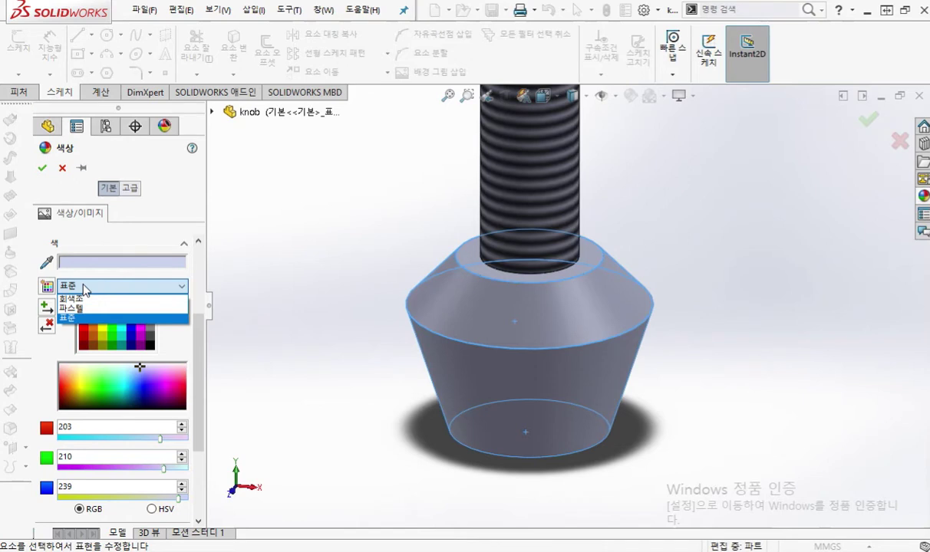
left_click(86, 288)
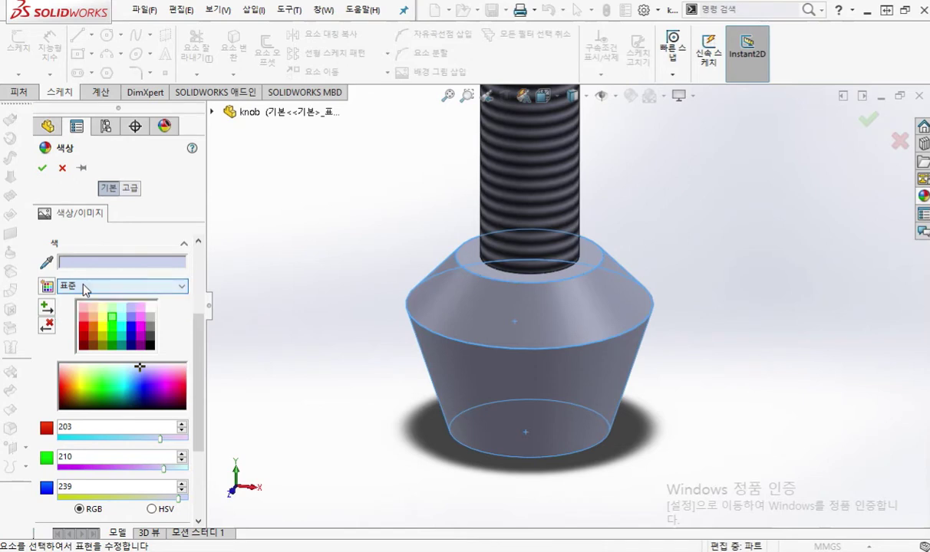
left_click(151, 330)
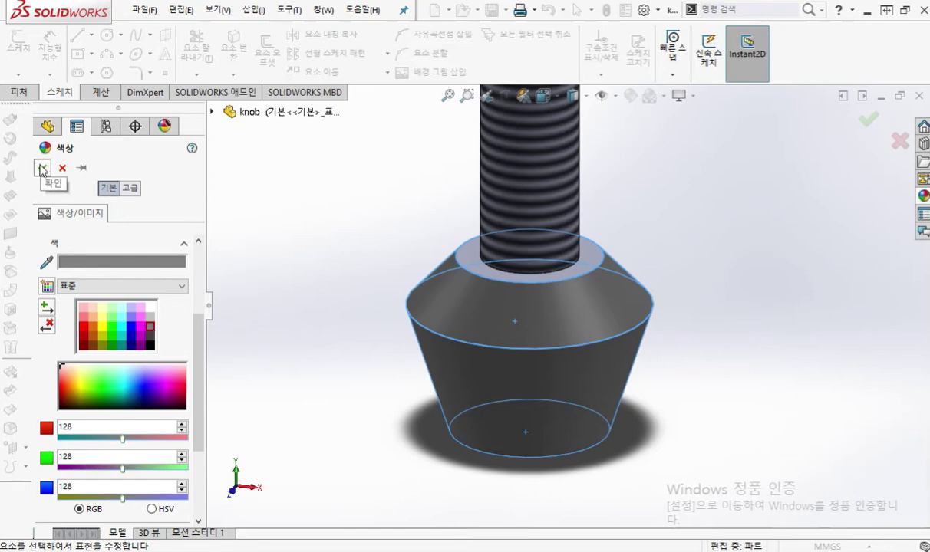
left_click(43, 168)
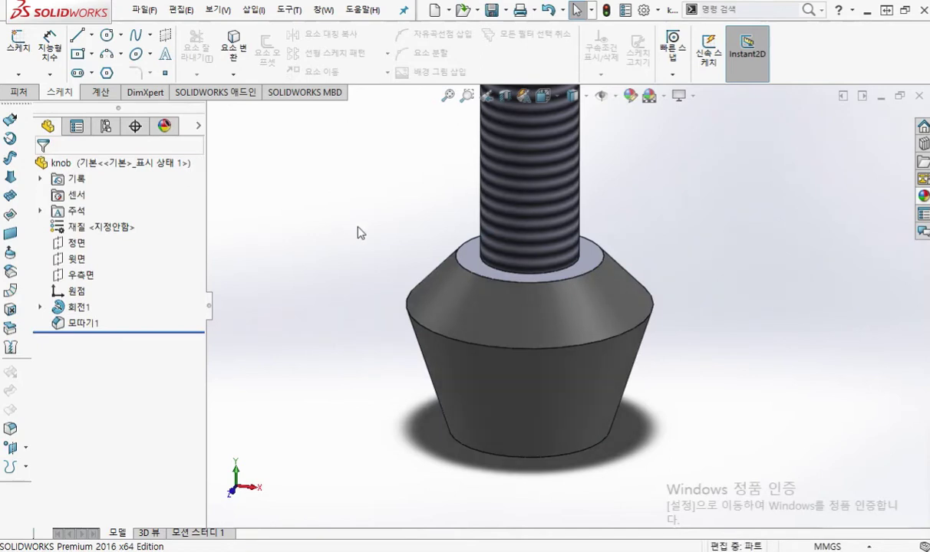
Show the whole bolt in isometric view with nothing selected
key("ctrl+7")
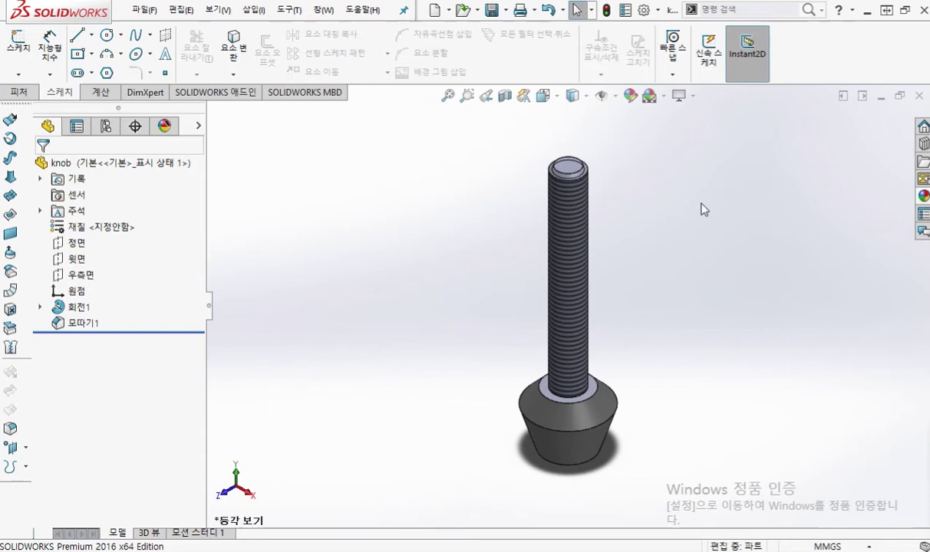
left_click(595, 394)
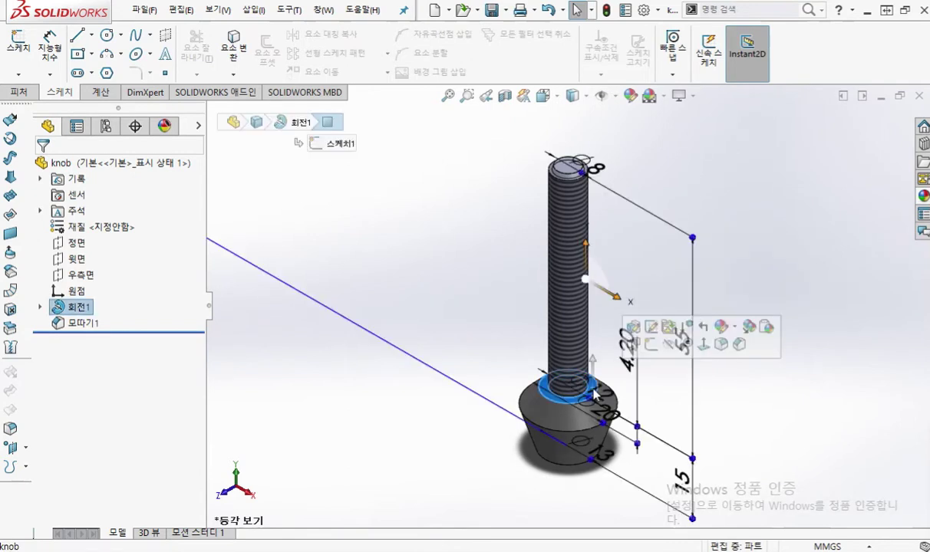
left_click(779, 307)
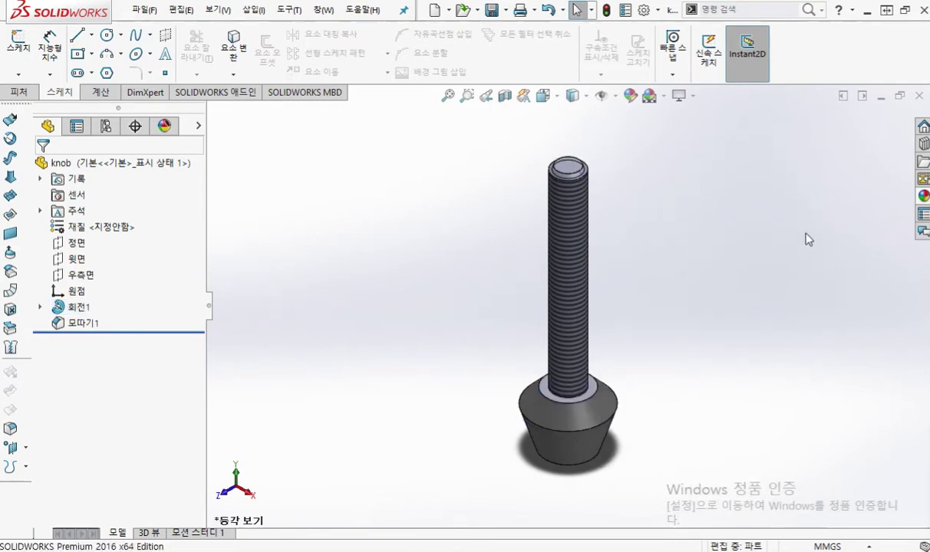
Close the knob part, returning to the assembly in a reduced window, and switch to the toggle clamp drawing in AutoCAD
left_click(917, 96)
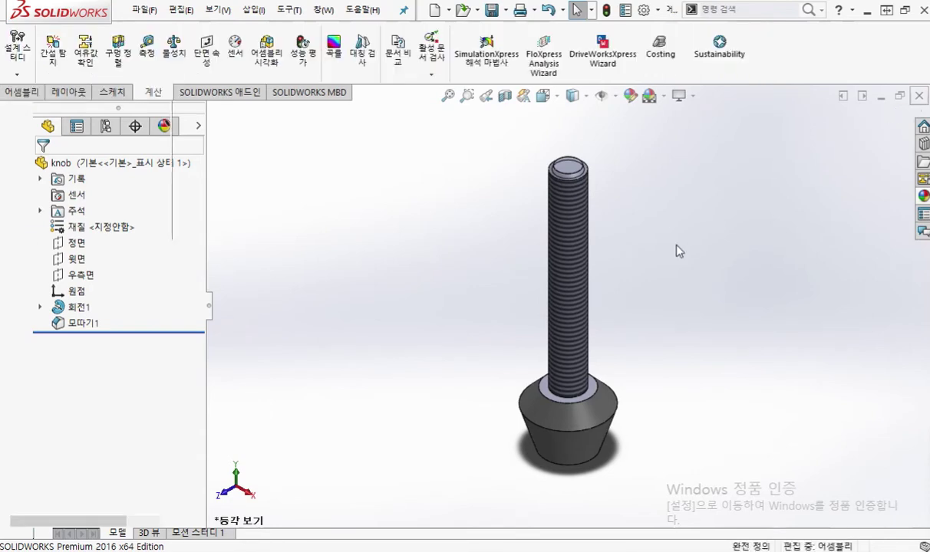
left_click(906, 11)
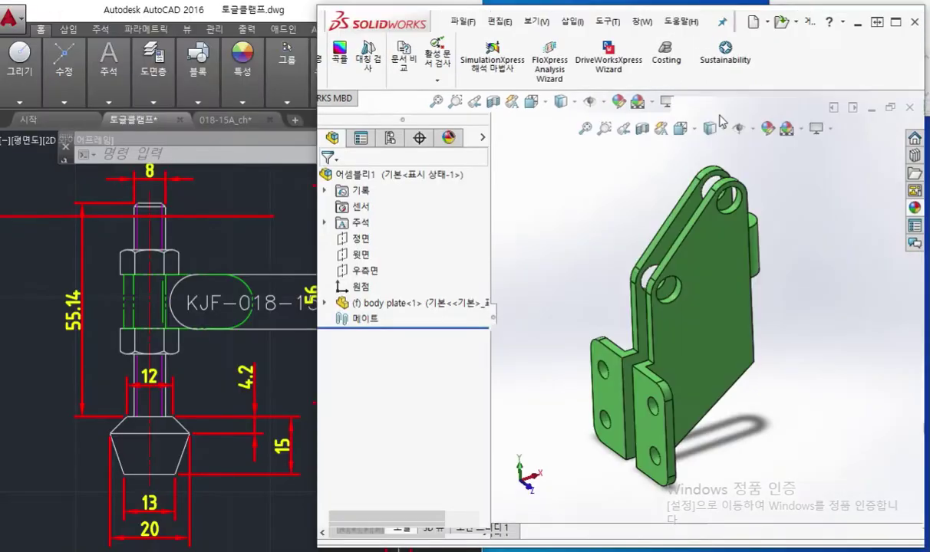
left_click(243, 260)
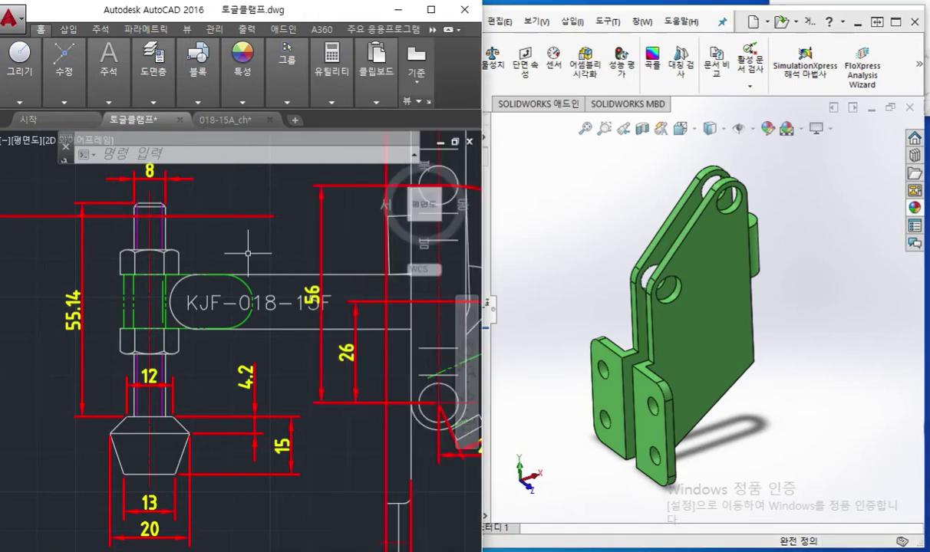
Examine the handle lever in the toggle clamp's front and side views, outlining it and circling its grip with the screen pen
scroll(215, 292, "down", 3)
scroll(178, 316, "down", 2)
mouse_move(194, 303)
middle_mouse_down()
mouse_move(310, 344)
mouse_move(334, 334)
middle_mouse_up()
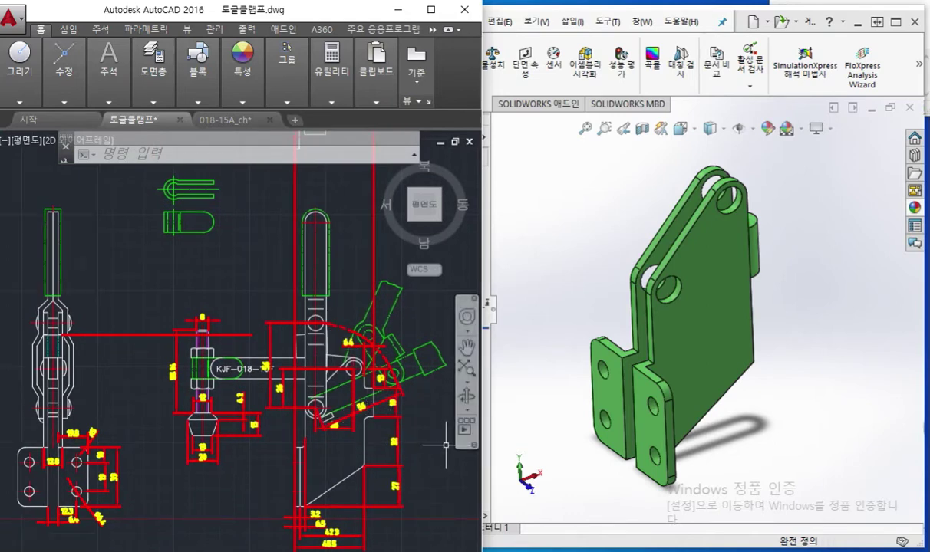
key("F2")
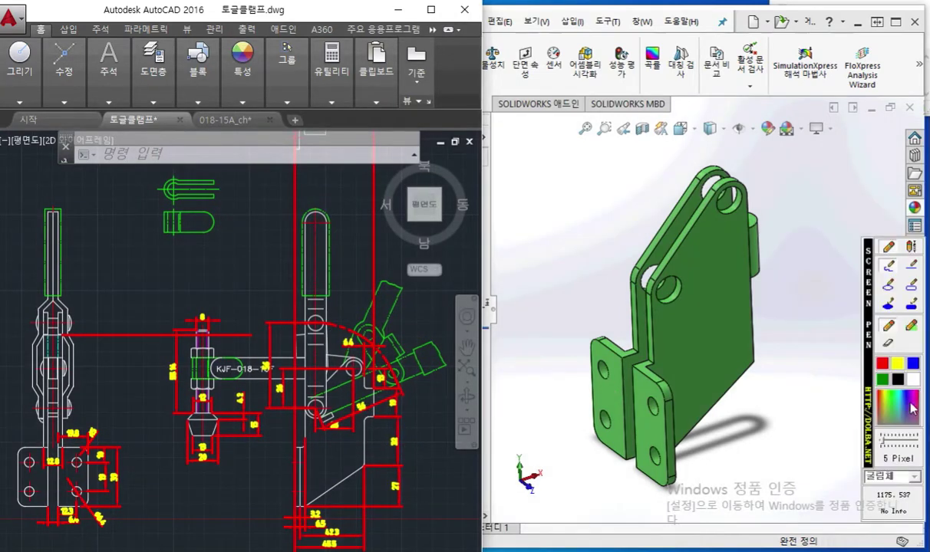
mouse_move(307, 412)
left_mouse_down()
mouse_move(317, 414)
mouse_move(330, 352)
mouse_move(332, 291)
mouse_move(323, 222)
mouse_move(301, 217)
mouse_move(310, 399)
mouse_move(327, 402)
left_mouse_up()
mouse_move(74, 424)
left_mouse_down()
mouse_move(80, 353)
mouse_move(57, 292)
mouse_move(57, 217)
left_mouse_up()
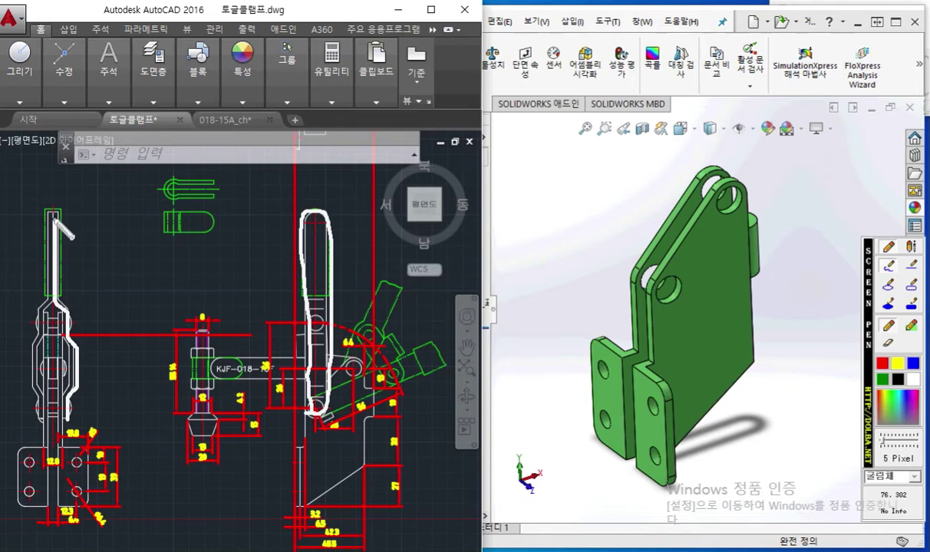
mouse_move(75, 204)
left_mouse_down()
mouse_move(47, 196)
mouse_move(38, 296)
mouse_move(77, 260)
mouse_move(75, 201)
left_mouse_up()
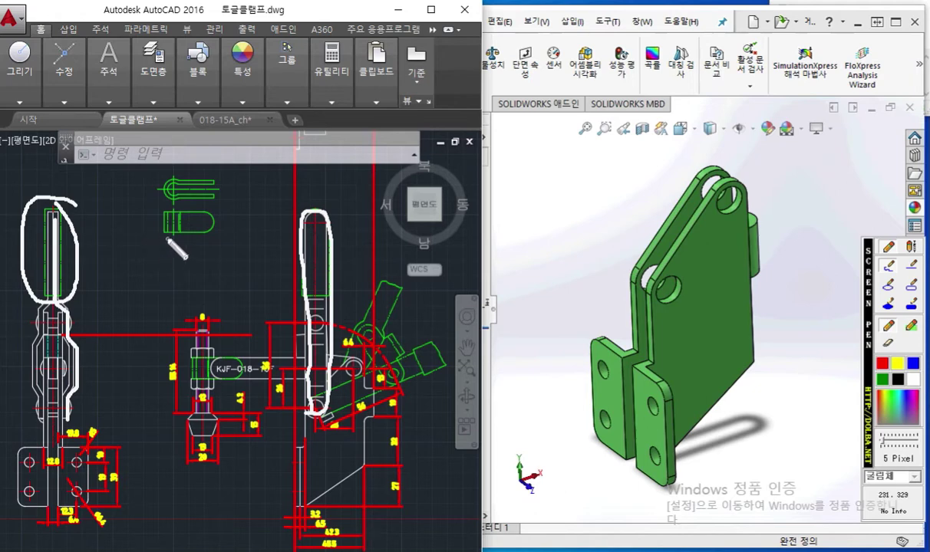
key("Escape")
Examine the dimensioned detail views of the bent handle lever beside the clamp's side view
middle_click_drag(101, 338, 376, 337)
scroll(270, 324, "up", 3)
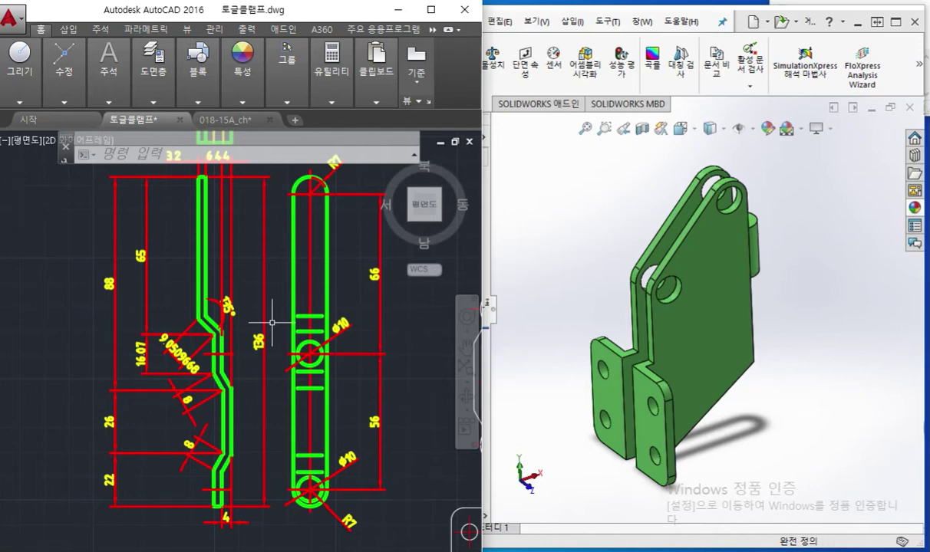
middle_click_drag(280, 321, 251, 331)
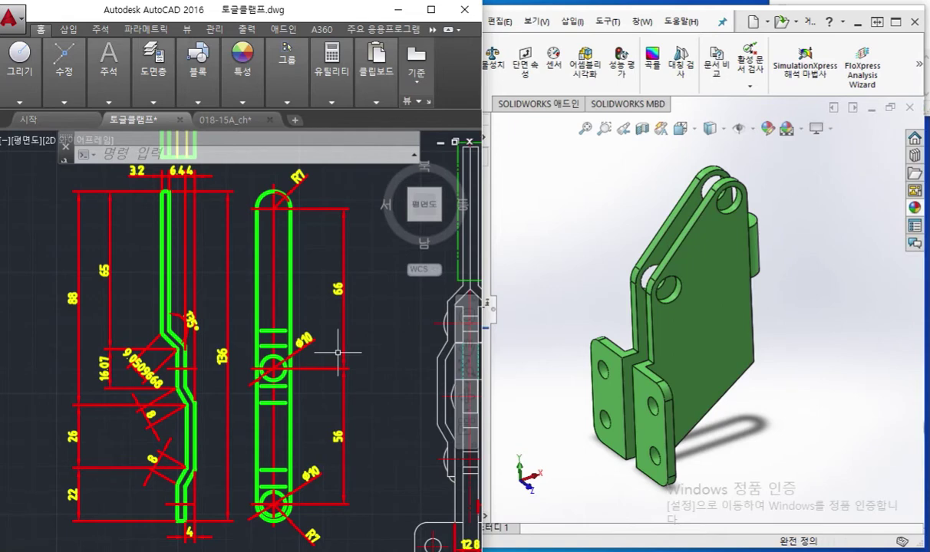
mouse_move(311, 338)
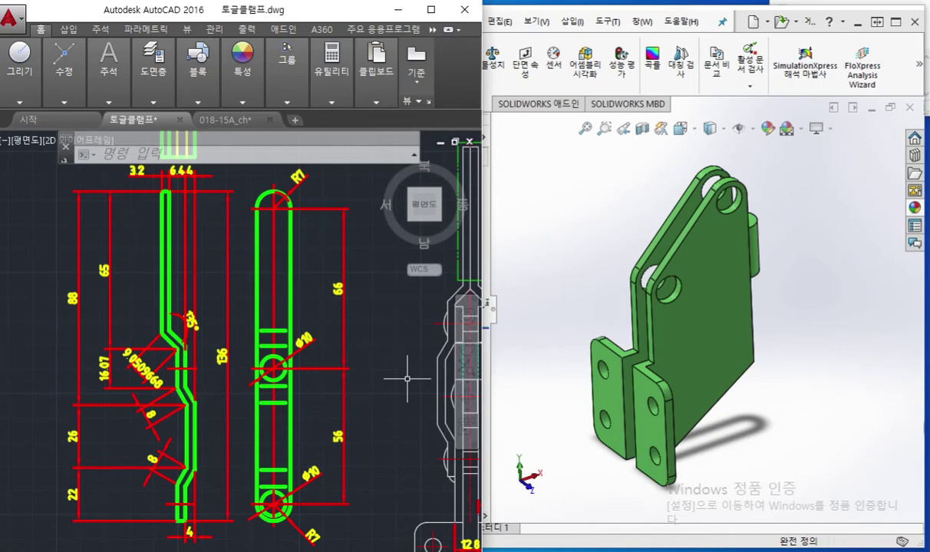
Maximize the AutoCAD window and copy the lever's dimensioned detail views to the empty area beyond the rightmost clamp view
double_click(413, 11)
scroll(485, 349, "down", 5)
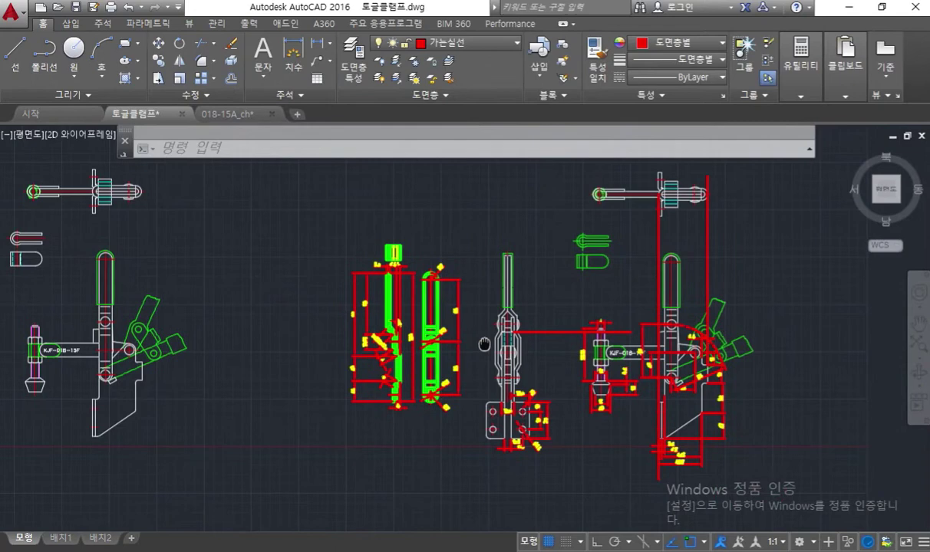
type("co")
key("Return")
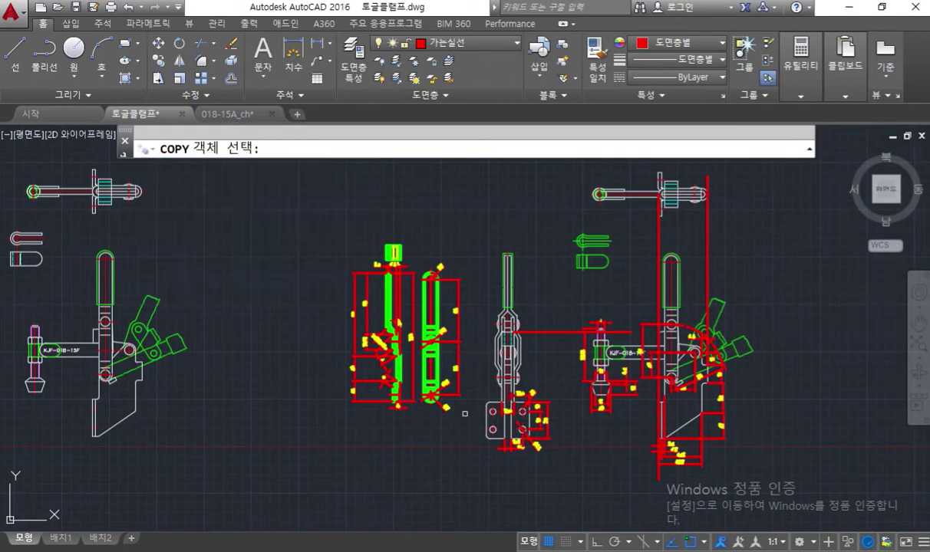
left_click(466, 414)
left_click(270, 221)
key("Return")
left_click(376, 445)
middle_click_drag(795, 400, 323, 403)
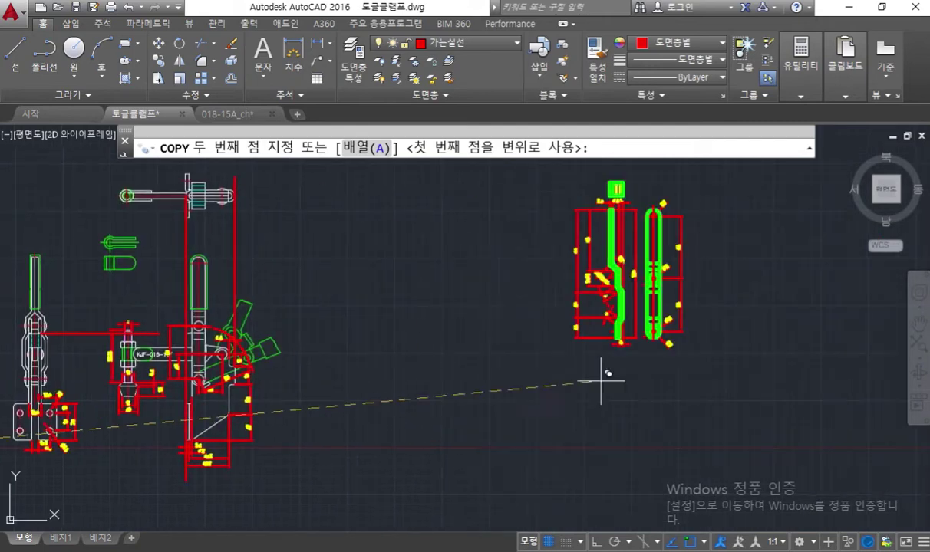
left_click(548, 401)
key("Return")
Rotate the copied lever views by 90 degrees so the lever lies horizontally
type("ro")
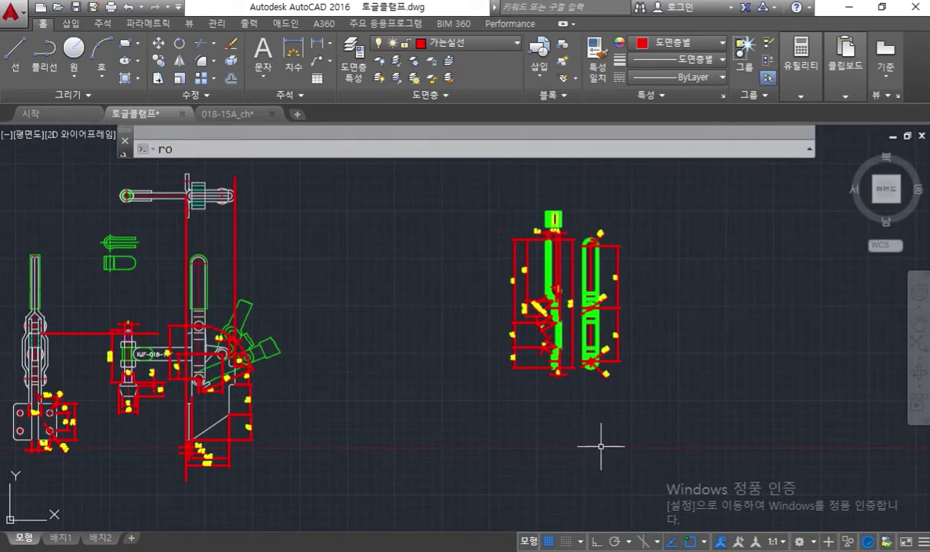
key("Return")
left_click(688, 411)
left_click(458, 186)
key("Return")
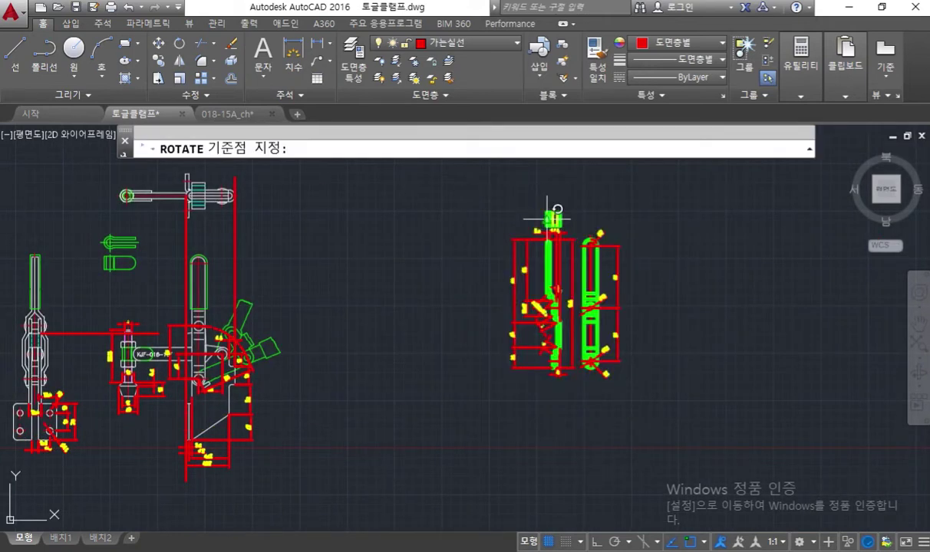
left_click(550, 210)
type("90")
key("Return")
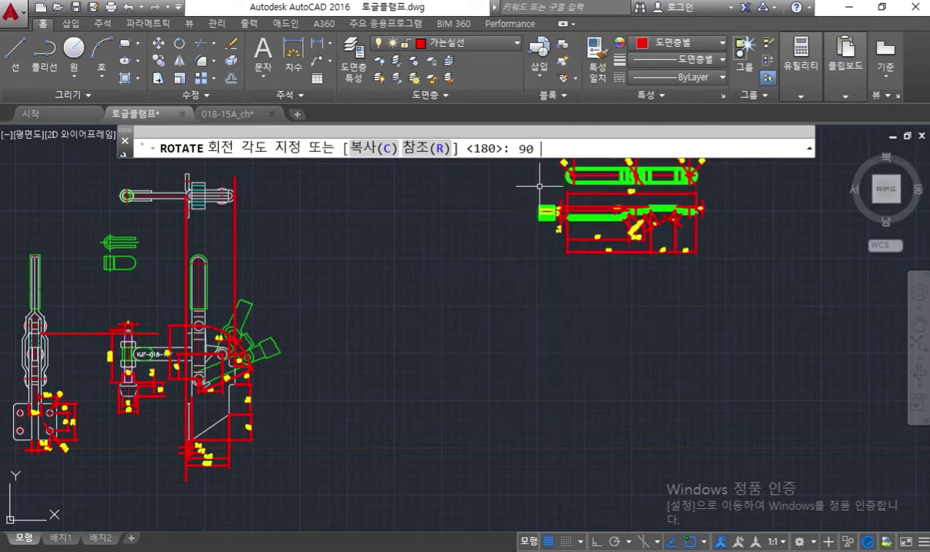
Examine the rotated bent profile of the lever, marking its bend points along the lower edge with the screen pen
scroll(620, 357, "up", 5)
middle_click_drag(560, 369, 564, 283)
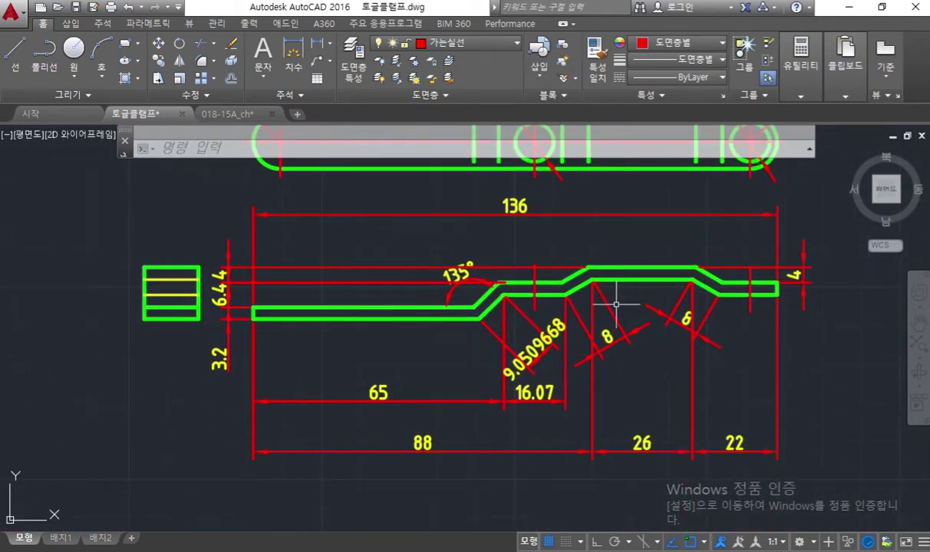
middle_click_drag(608, 315, 581, 326)
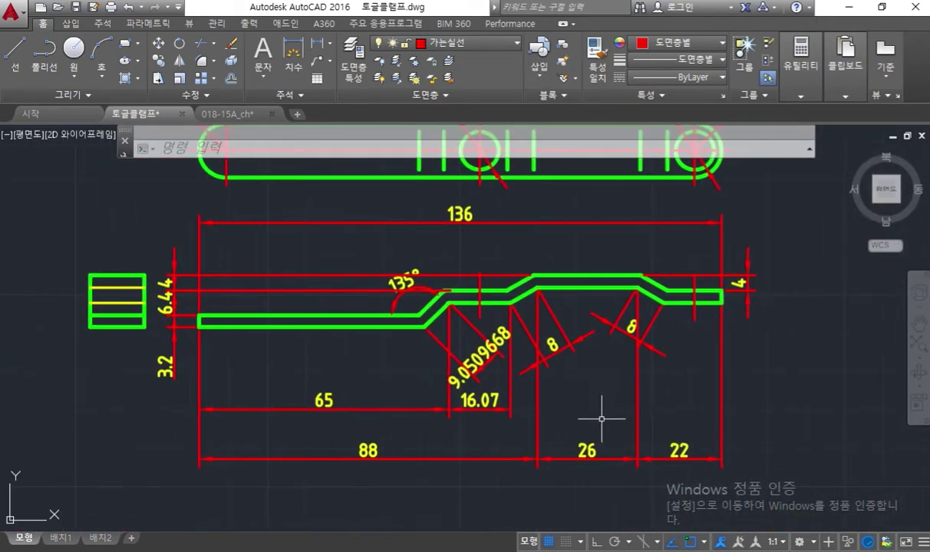
left_click(736, 550)
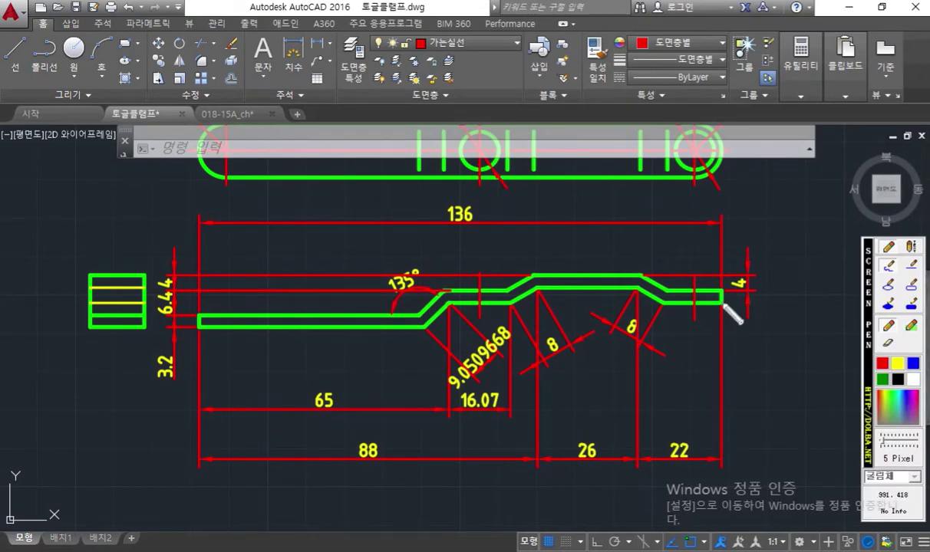
left_click_drag(664, 305, 664, 326)
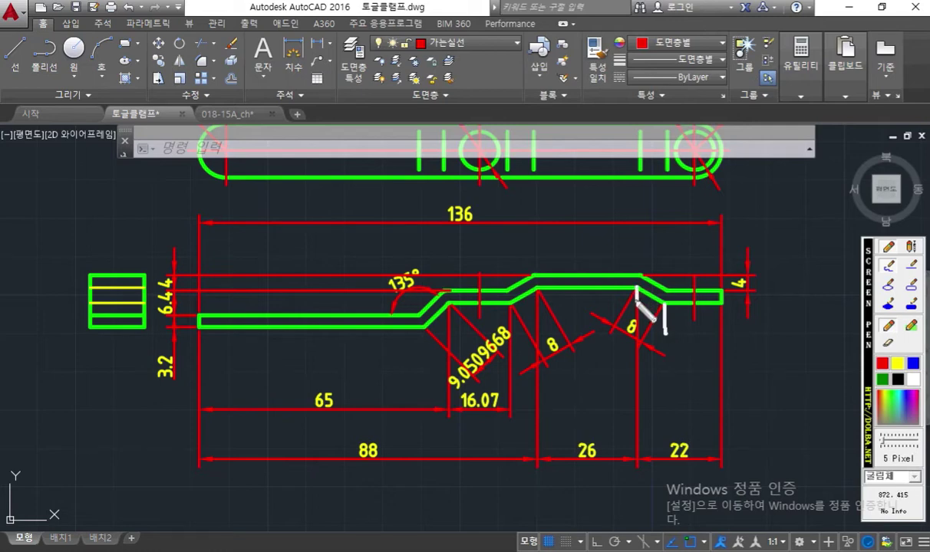
mouse_move(539, 286)
left_mouse_down()
mouse_move(541, 301)
mouse_move(510, 320)
left_mouse_up()
left_click_drag(452, 301, 425, 346)
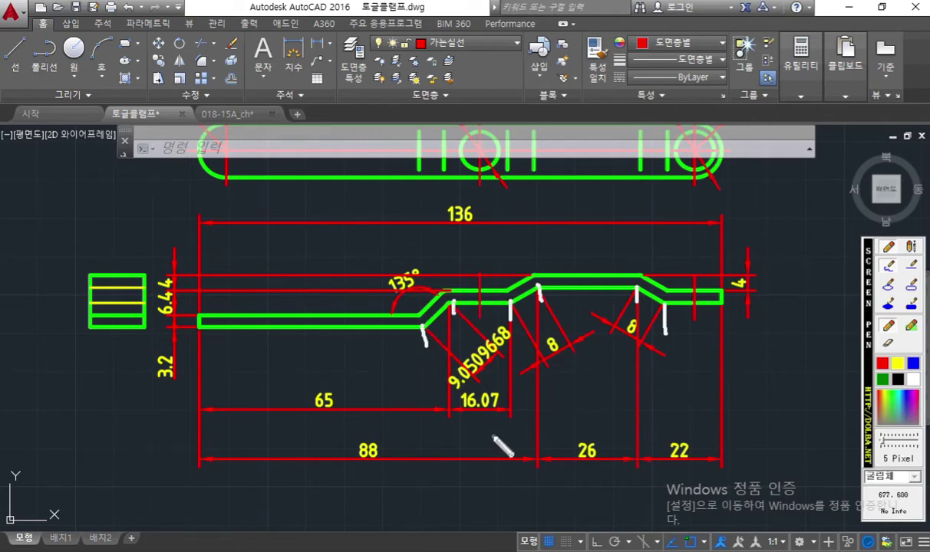
Review the profile's dimensions with the screen pen, marking 65, 6.4 and 135° and crossing out 9.0509668 and 16.07, then clear the markings
mouse_move(332, 421)
left_mouse_down()
mouse_move(342, 416)
mouse_move(290, 371)
mouse_move(338, 425)
left_mouse_up()
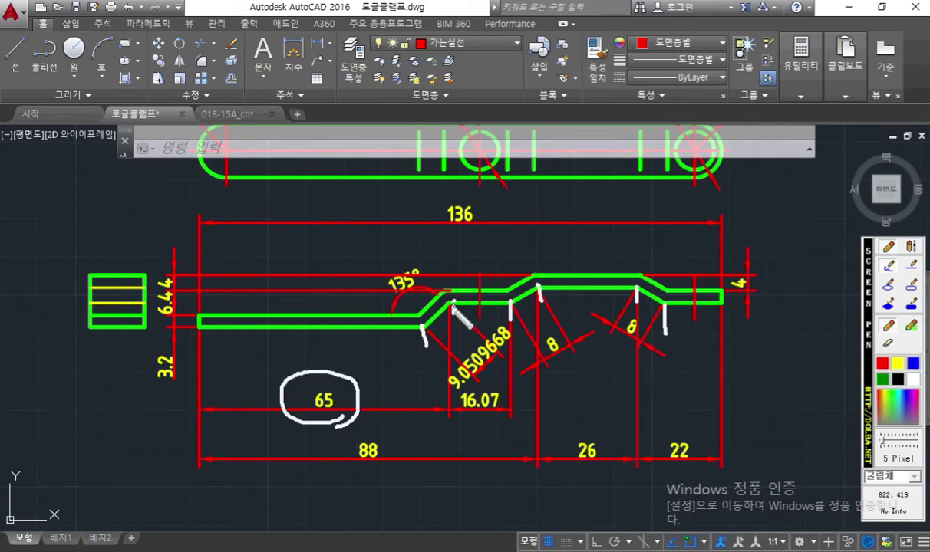
left_click_drag(453, 302, 451, 421)
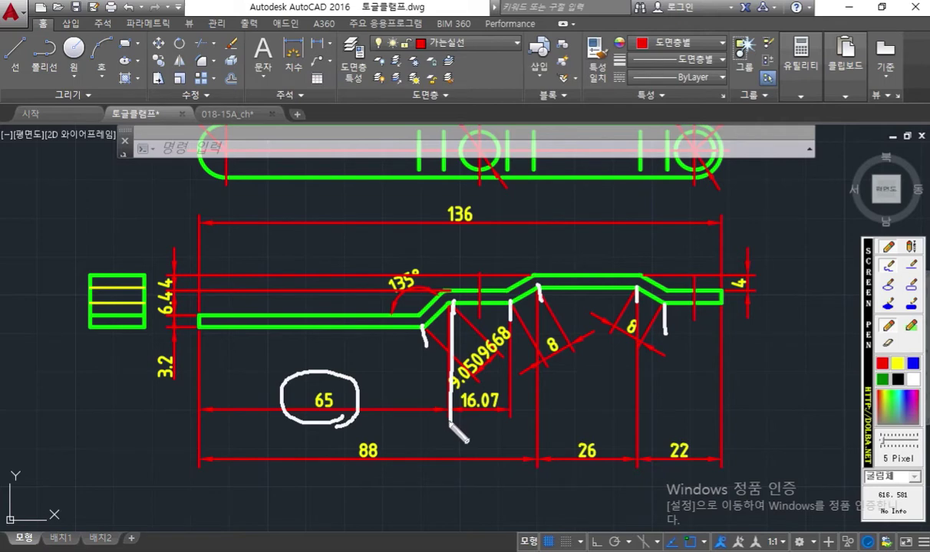
mouse_move(167, 281)
left_mouse_down()
mouse_move(160, 303)
mouse_move(184, 316)
mouse_move(207, 304)
mouse_move(199, 314)
left_mouse_up()
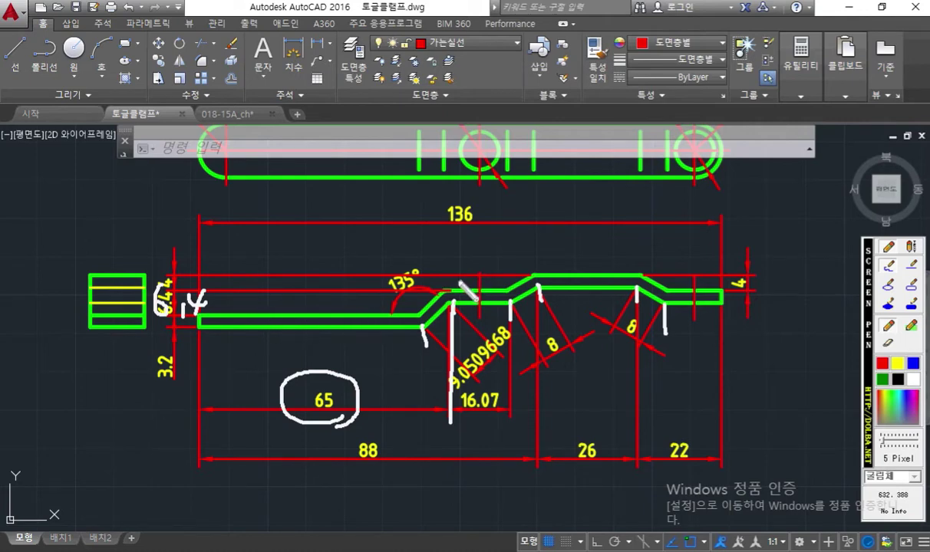
left_click_drag(445, 287, 466, 288)
left_click_drag(384, 315, 415, 315)
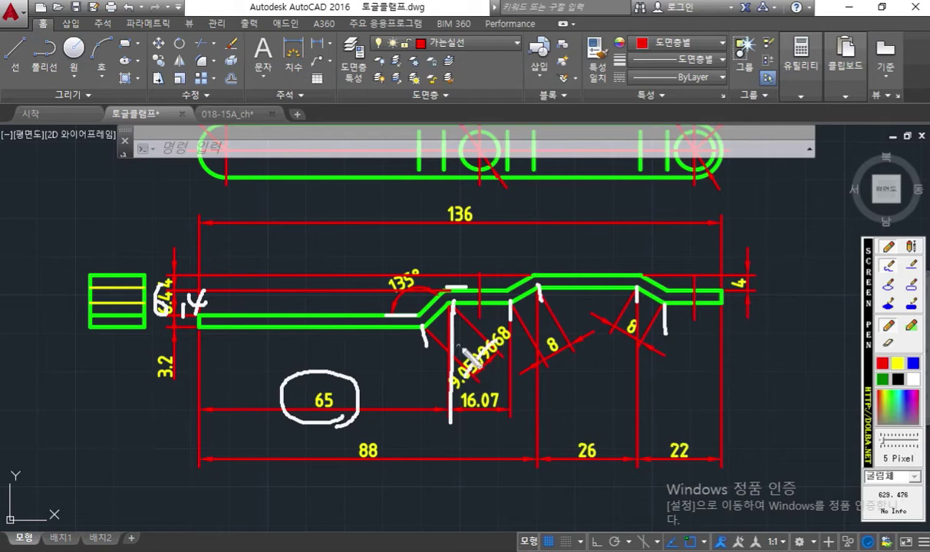
left_click_drag(459, 346, 479, 361)
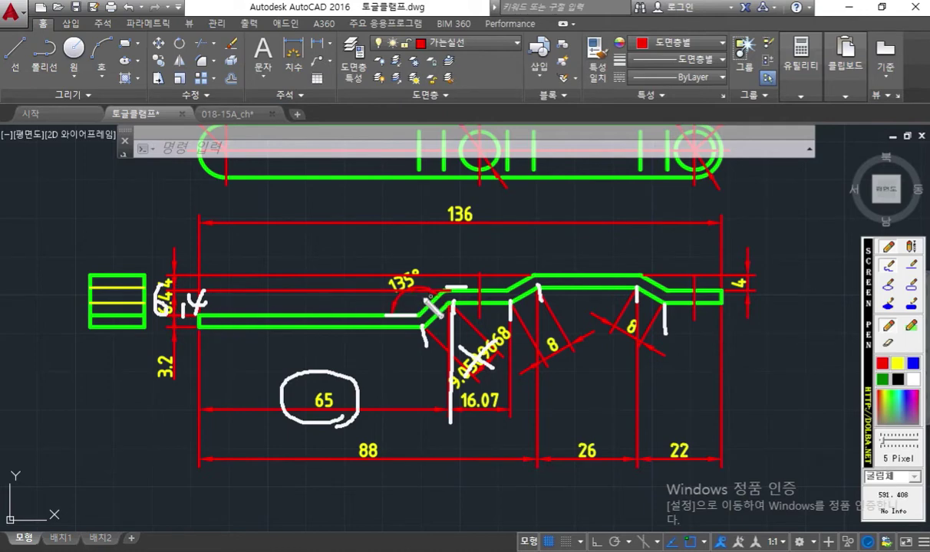
left_click_drag(417, 262, 420, 299)
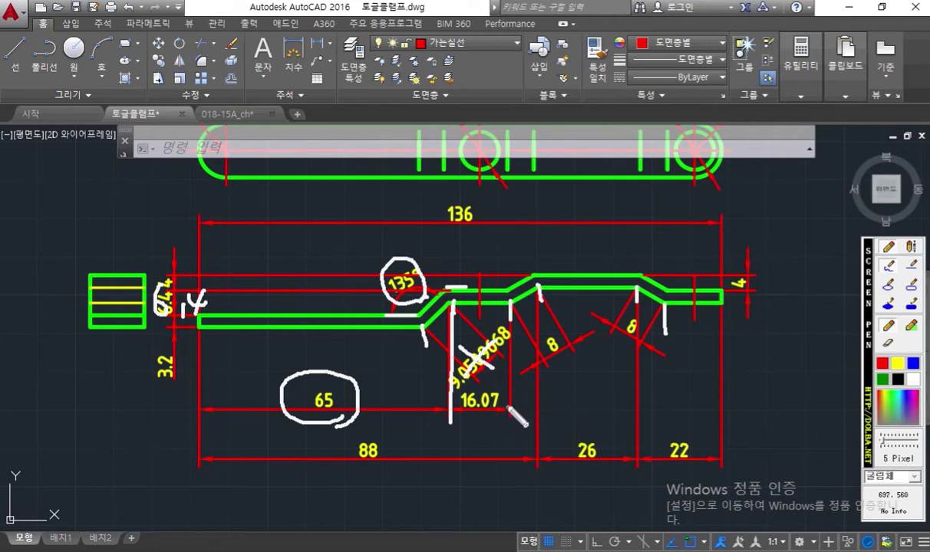
mouse_move(492, 387)
left_mouse_down()
mouse_move(470, 435)
mouse_move(495, 425)
left_mouse_up()
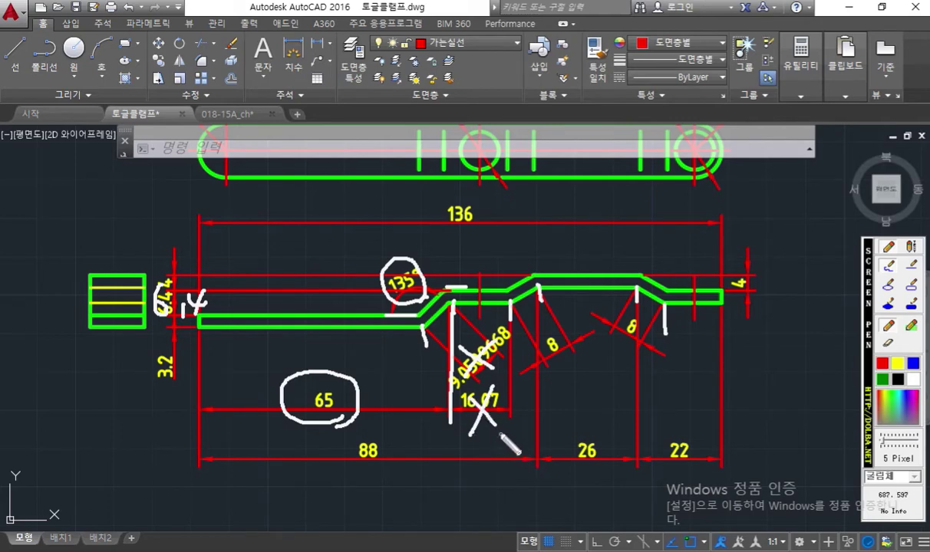
key("Escape")
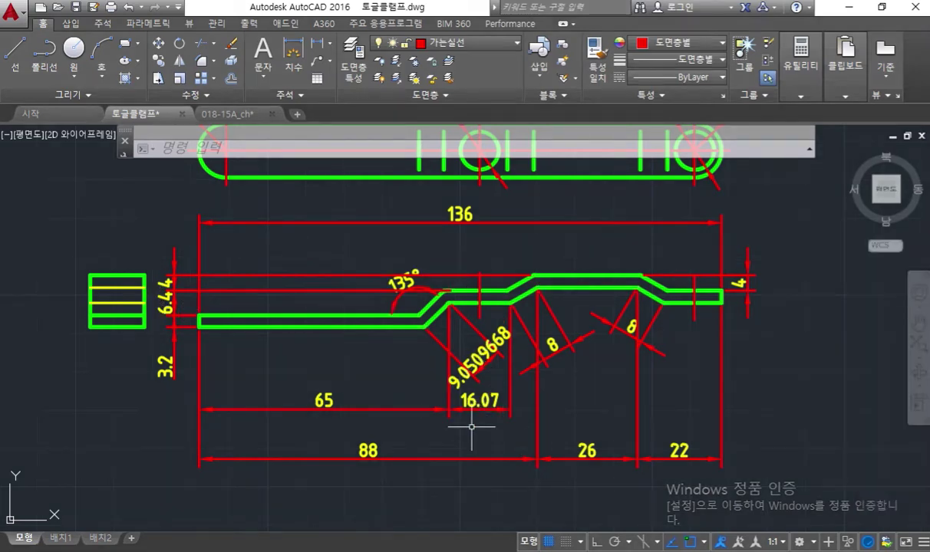
Inspect the properties of the 16.07 dimension, preview its precision at eight decimal places, and leave the precision at 0.00
scroll(471, 424, "up", 2)
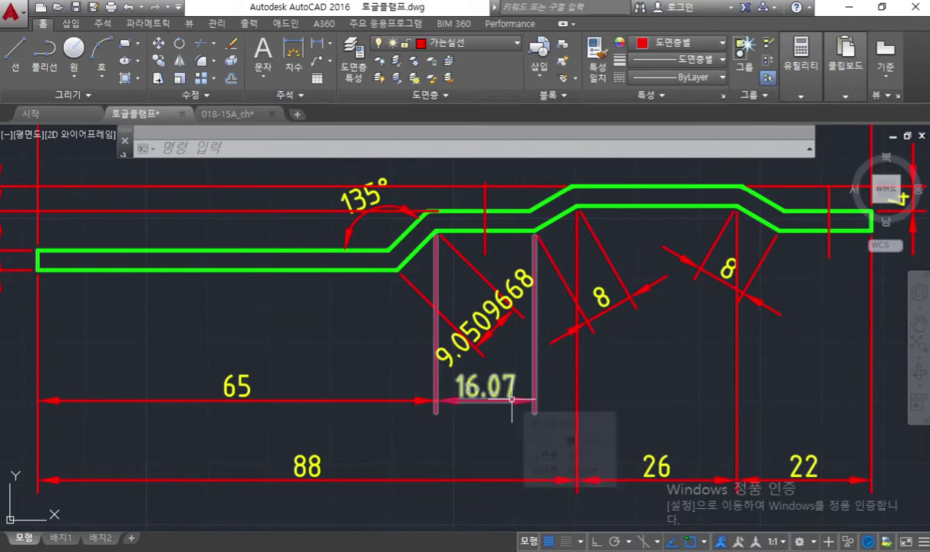
left_click(513, 400)
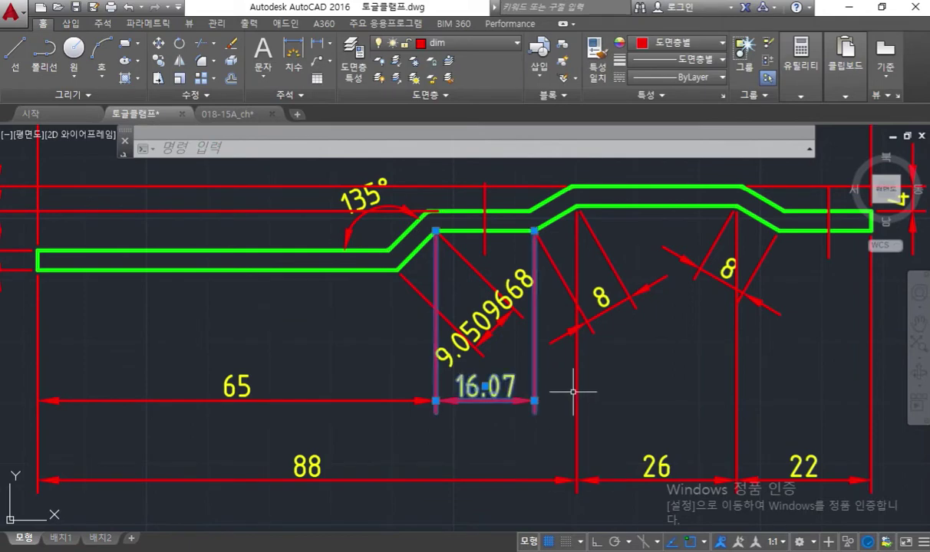
key("ctrl+1")
scroll(846, 307, "down", 15)
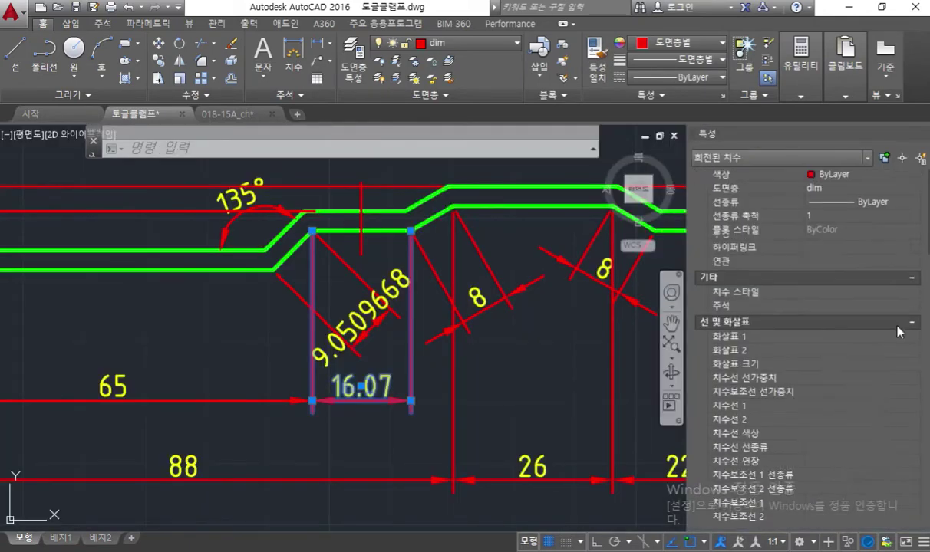
scroll(894, 328, "down", 2)
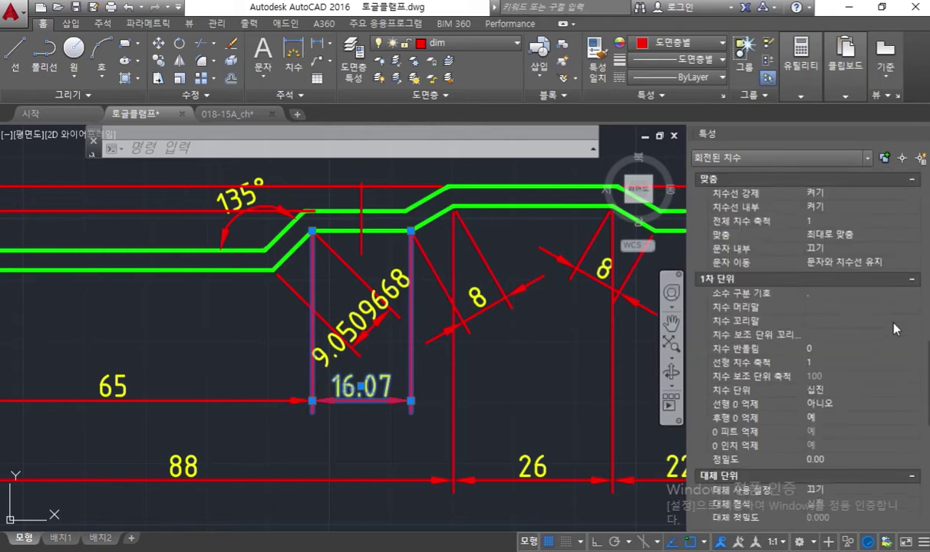
scroll(894, 329, "up", 2)
scroll(894, 328, "down", 2)
scroll(894, 328, "down", 6)
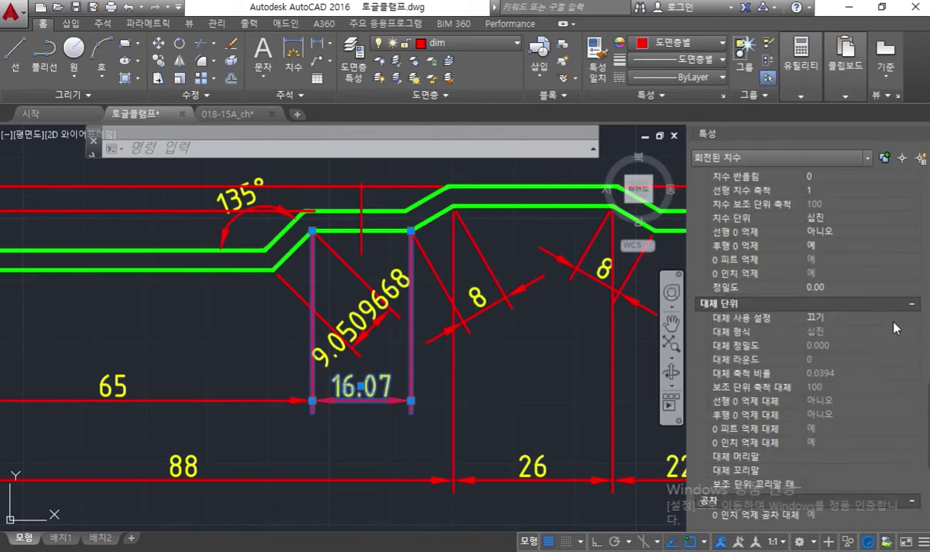
left_click(894, 192)
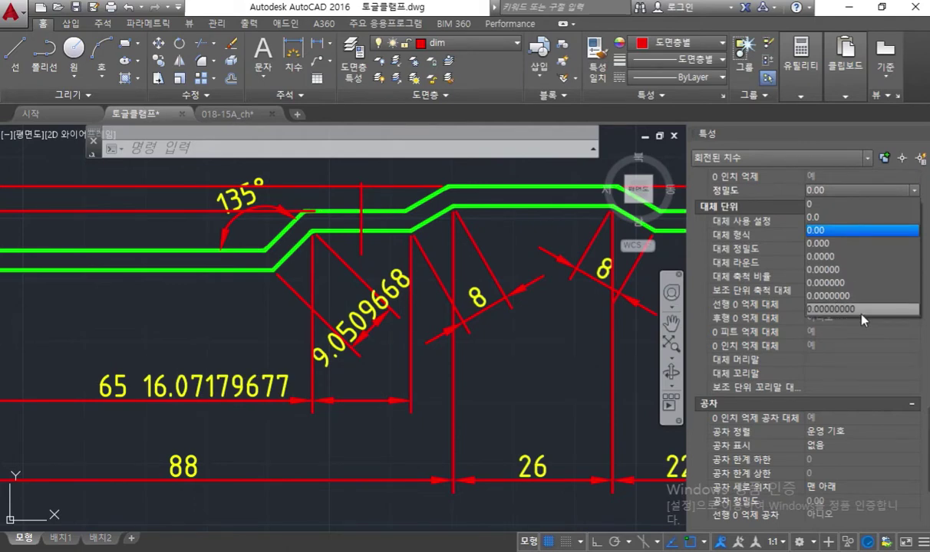
key("Escape")
middle_click_drag(414, 349, 509, 389)
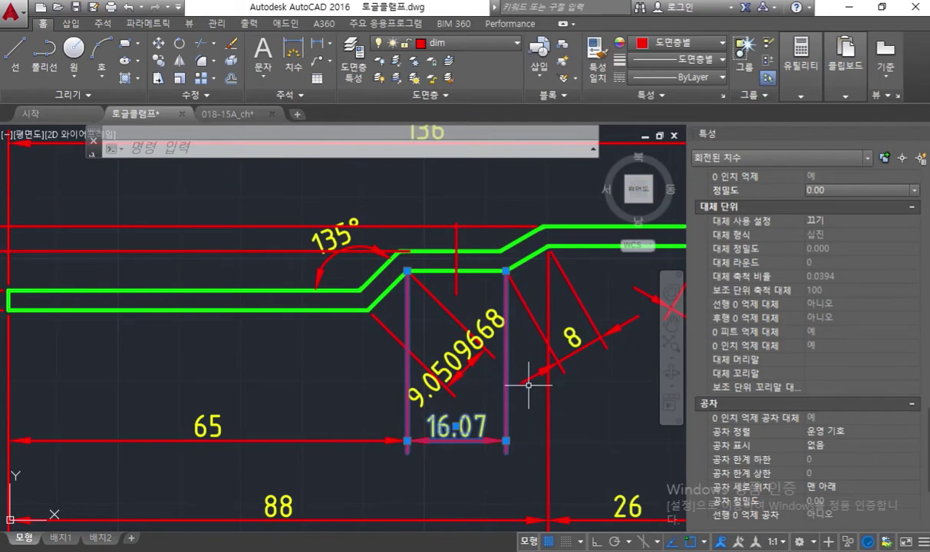
key("ctrl+1")
middle_click_drag(650, 380, 526, 362)
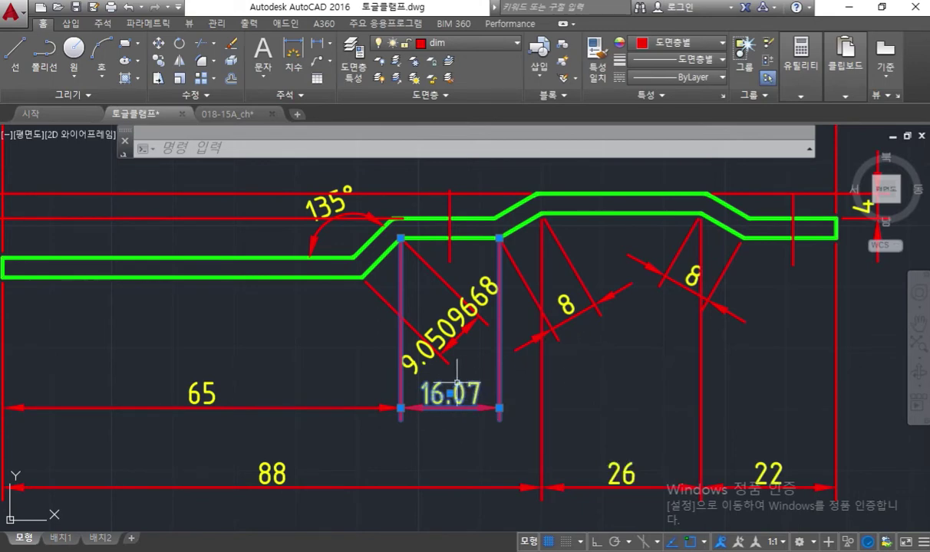
scroll(491, 384, "down", 2)
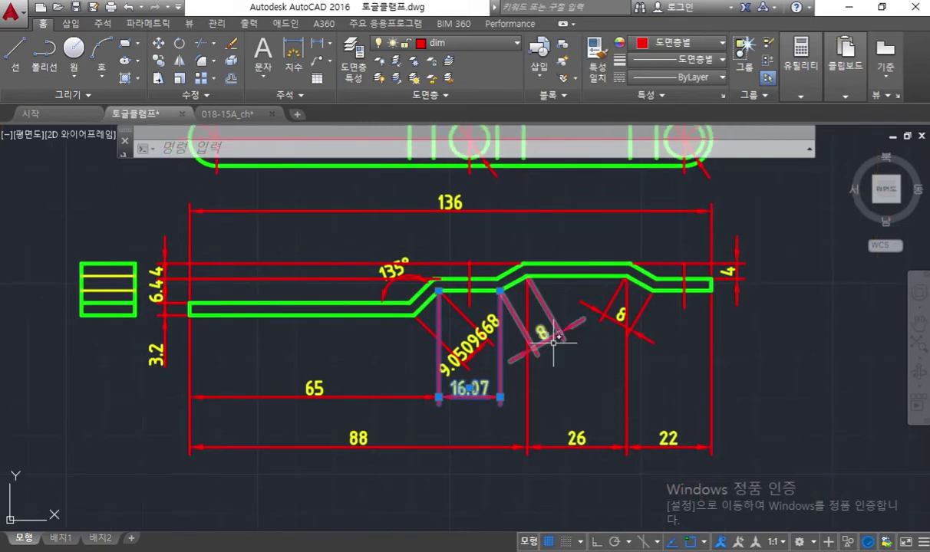
Review the lever's right-hand bends with the screen pen, circling both 8 dimensions, 26 and 22, tracing the profile, and clear the markings
key("Escape")
key("F12")
mouse_move(574, 346)
left_mouse_down()
mouse_move(550, 313)
mouse_move(554, 355)
left_mouse_up()
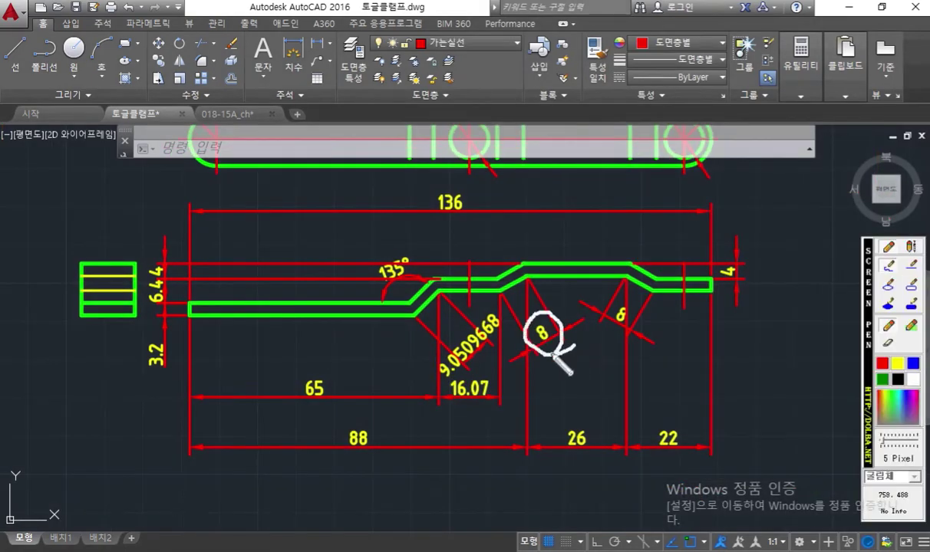
mouse_move(575, 418)
left_mouse_down()
mouse_move(552, 434)
mouse_move(589, 461)
left_mouse_up()
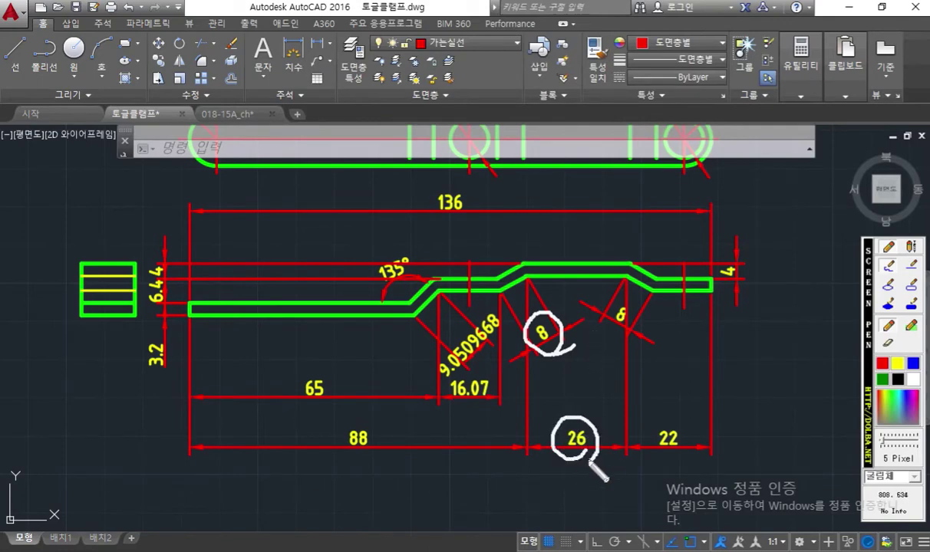
mouse_move(623, 305)
left_mouse_down()
mouse_move(620, 338)
mouse_move(614, 307)
left_mouse_up()
mouse_move(696, 442)
left_mouse_down()
mouse_move(661, 433)
mouse_move(688, 458)
left_mouse_up()
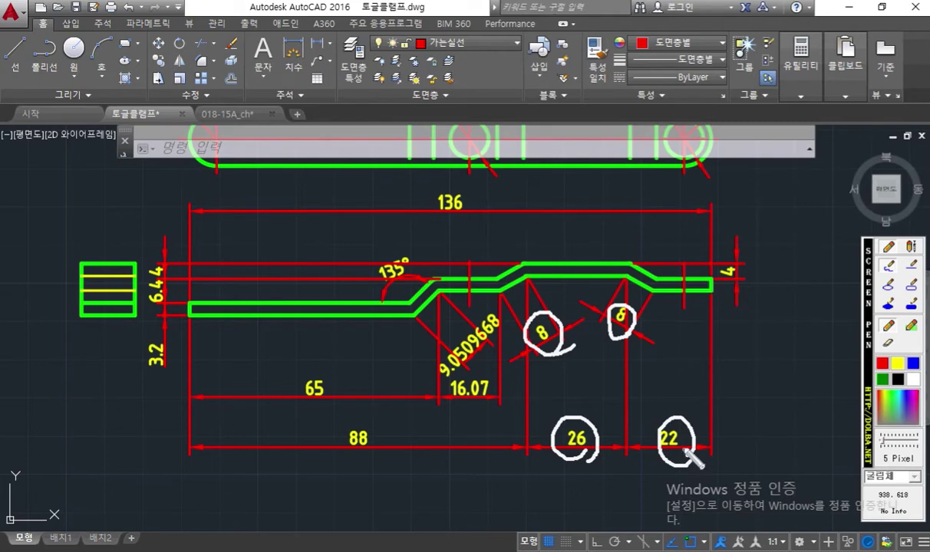
mouse_move(733, 291)
left_mouse_down()
mouse_move(635, 265)
mouse_move(529, 253)
mouse_move(504, 287)
left_mouse_up()
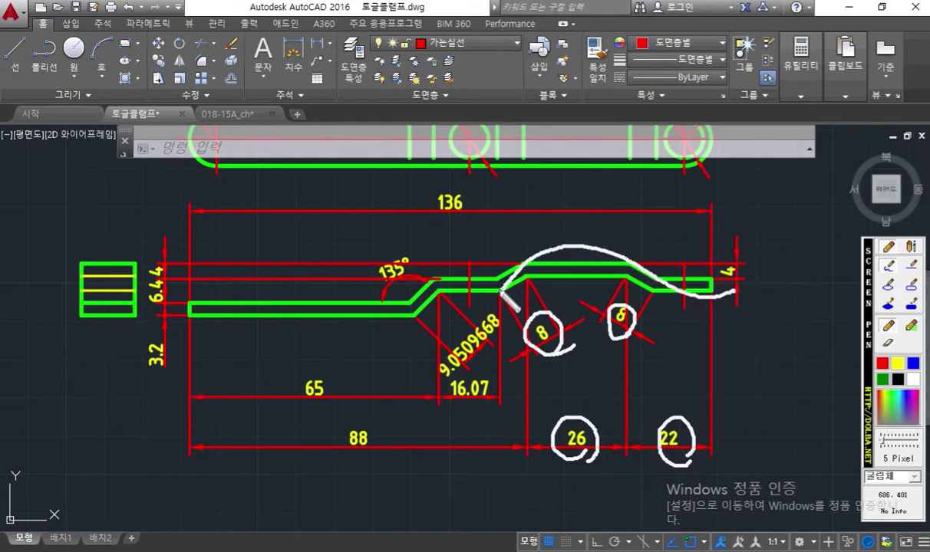
mouse_move(190, 330)
left_mouse_down()
mouse_move(346, 340)
mouse_move(399, 297)
mouse_move(474, 292)
left_mouse_up()
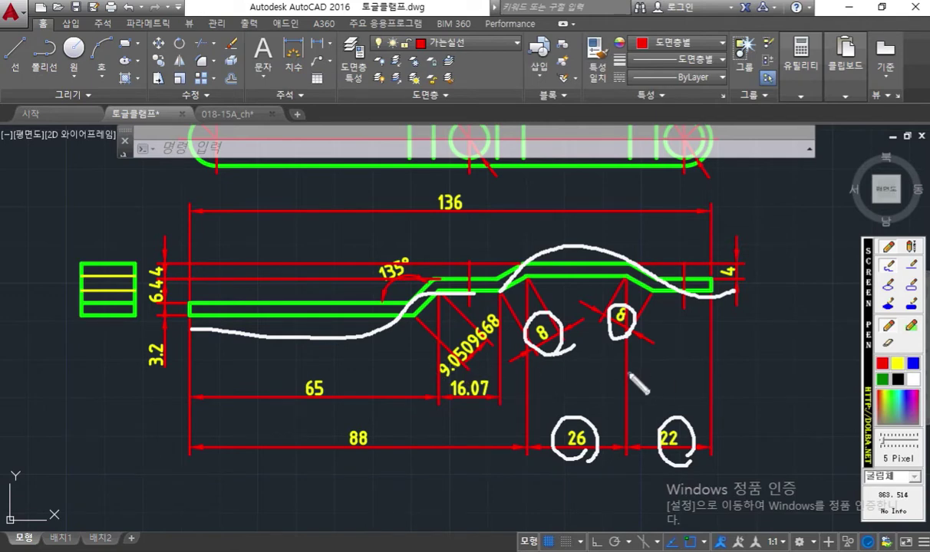
key("Escape")
Compare the lever's upper and lower profile edges by tracing them in white and yellow with arrows, then clear the markings
key("F12")
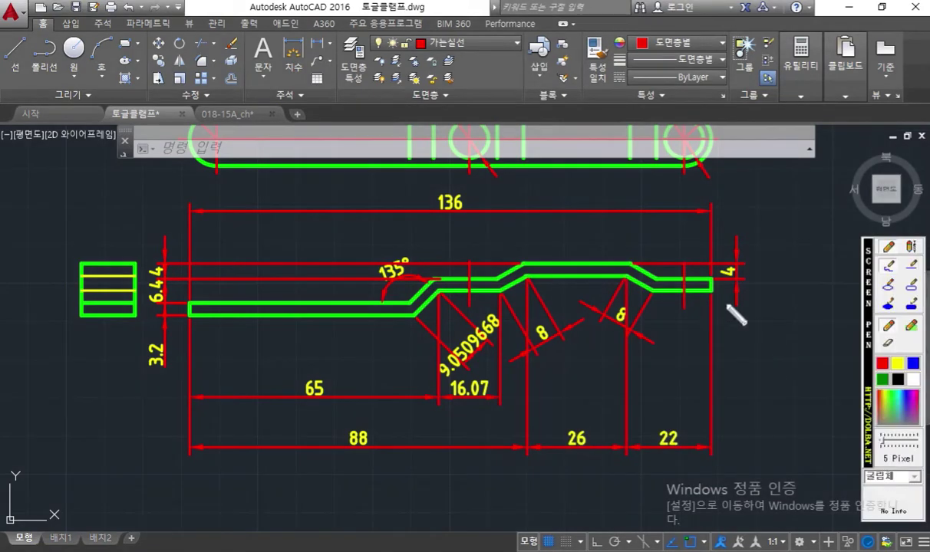
mouse_move(718, 274)
left_mouse_down()
mouse_move(529, 255)
mouse_move(505, 277)
mouse_move(434, 278)
mouse_move(398, 296)
mouse_move(192, 297)
left_mouse_up()
mouse_move(255, 290)
left_mouse_down()
mouse_move(257, 232)
mouse_move(275, 278)
left_mouse_up()
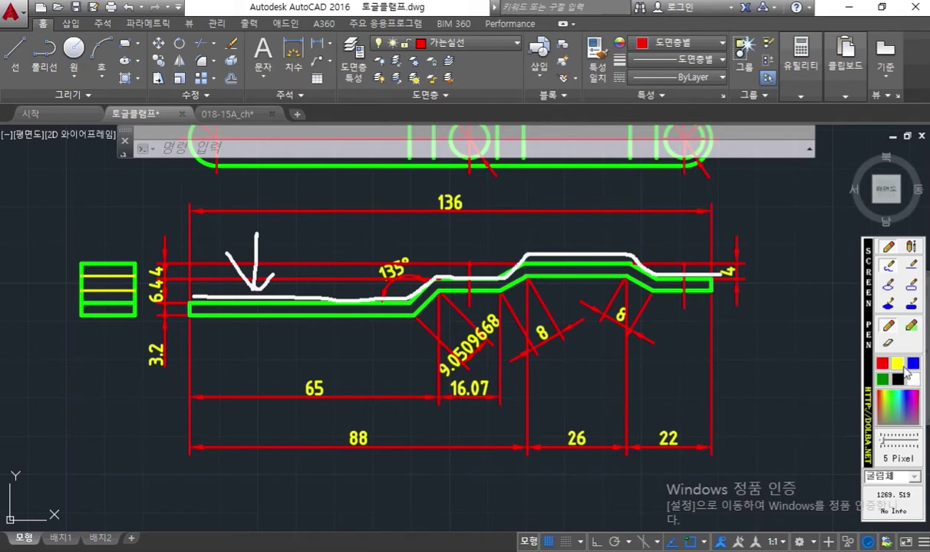
mouse_move(723, 299)
left_mouse_down()
mouse_move(652, 301)
mouse_move(606, 281)
mouse_move(529, 282)
mouse_move(439, 299)
mouse_move(367, 330)
mouse_move(229, 325)
left_mouse_up()
mouse_move(291, 358)
left_mouse_down()
mouse_move(288, 330)
mouse_move(306, 344)
left_mouse_up()
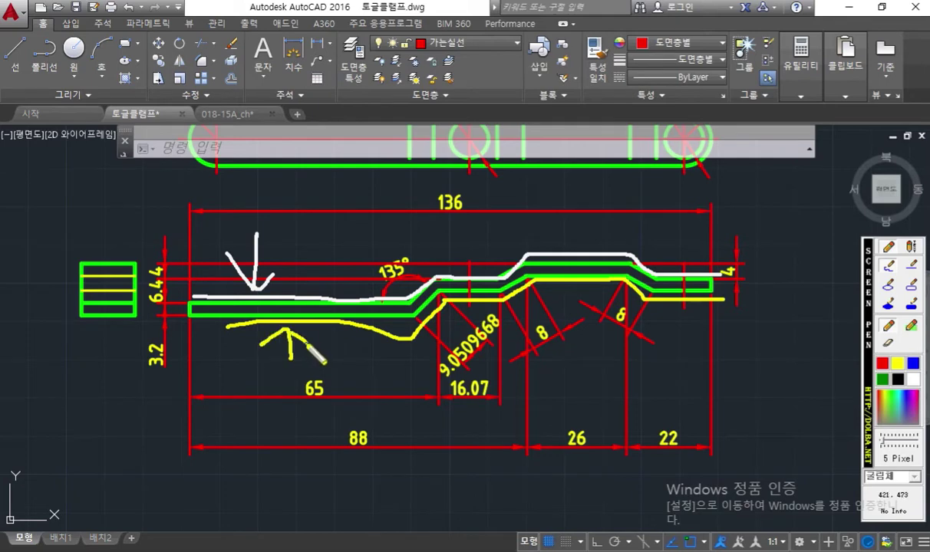
key("Escape")
Examine which edge the length dimensions refer to, circling 65, 22, 26 and 88 with the screen pen, and clear the markings
key("F2")
mouse_move(346, 374)
left_mouse_down()
mouse_move(338, 408)
mouse_move(349, 383)
left_mouse_up()
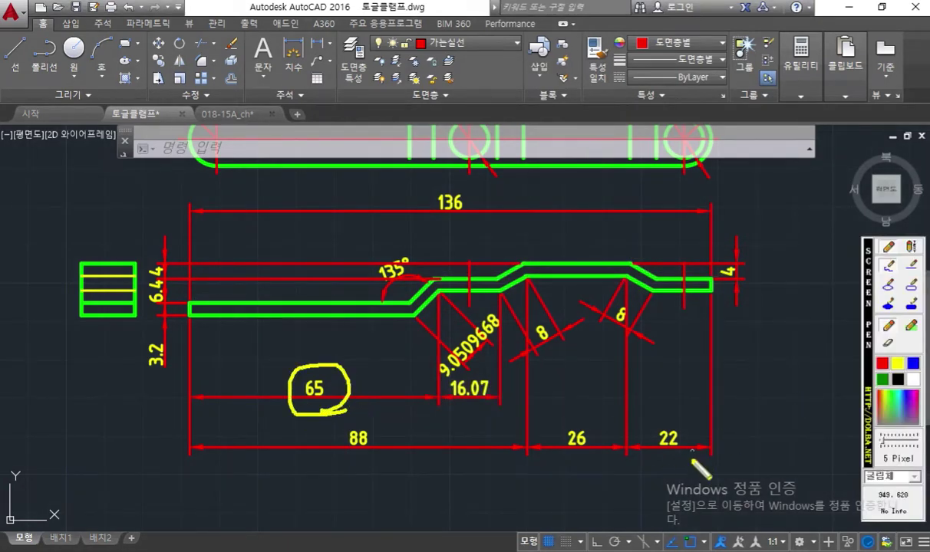
left_click_drag(690, 439, 684, 455)
left_click_drag(604, 430, 583, 460)
mouse_move(382, 459)
left_mouse_down()
mouse_move(332, 433)
mouse_move(378, 459)
left_mouse_up()
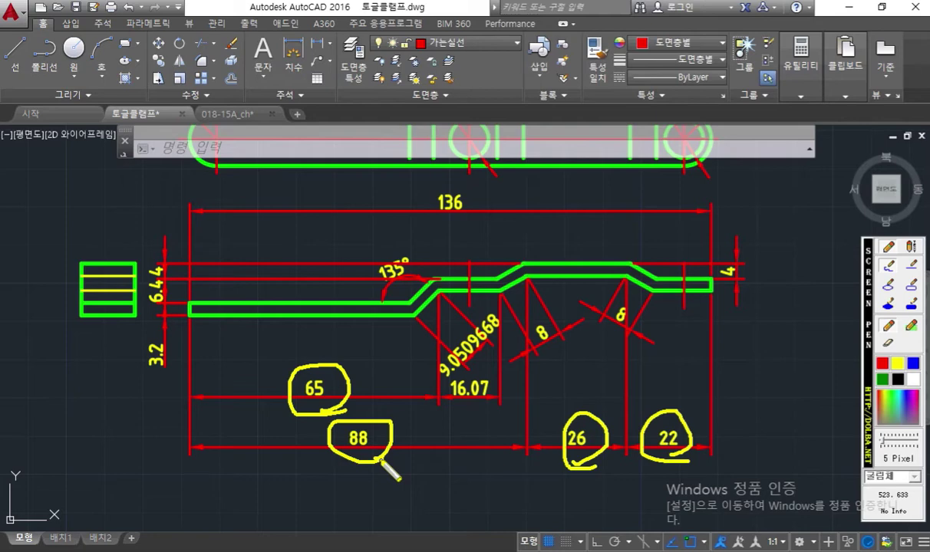
key("Escape")
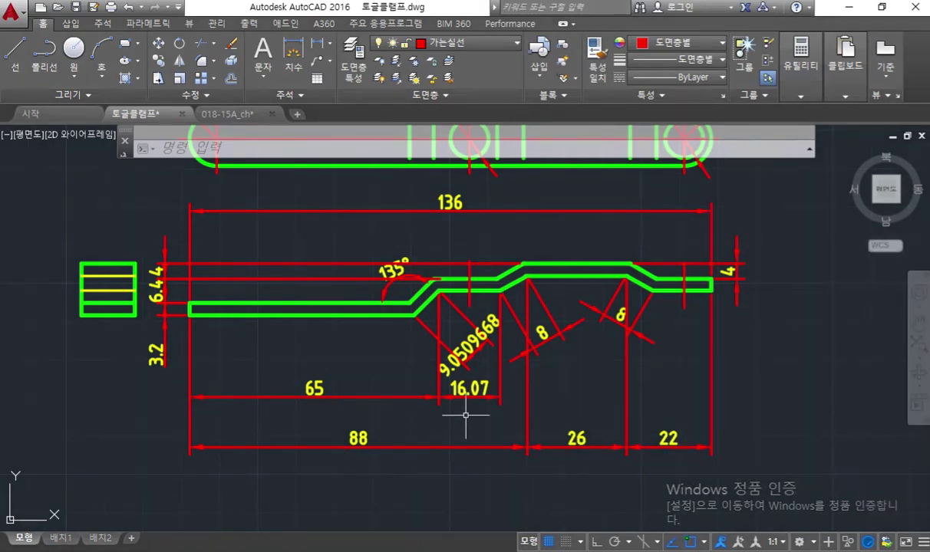
Examine the original upright side view, marking the profile's upper-left starting corner and tracing its left edge with the screen pen, then clear the markings
scroll(529, 361, "down", 5)
scroll(402, 506, "up", 3)
mouse_move(404, 506)
middle_mouse_down()
mouse_move(478, 372)
mouse_move(504, 376)
mouse_move(505, 397)
middle_mouse_up()
scroll(412, 318, "up", 5)
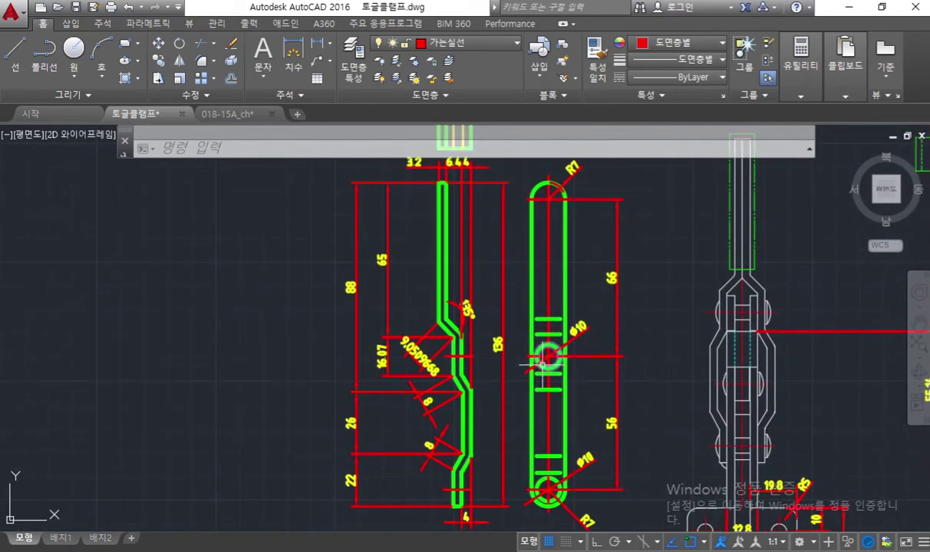
key("F12")
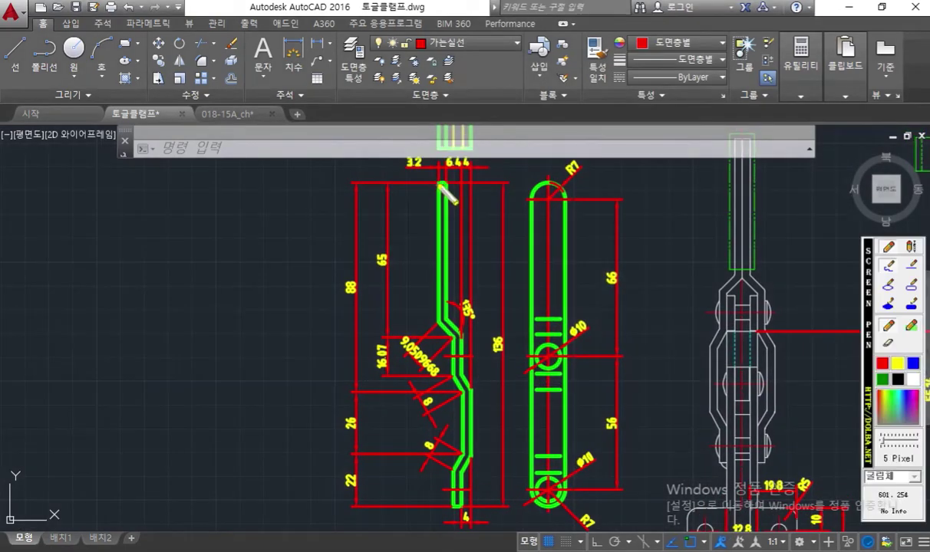
left_click_drag(437, 183, 323, 156)
mouse_move(432, 164)
left_mouse_down()
mouse_move(438, 184)
mouse_move(417, 193)
left_mouse_up()
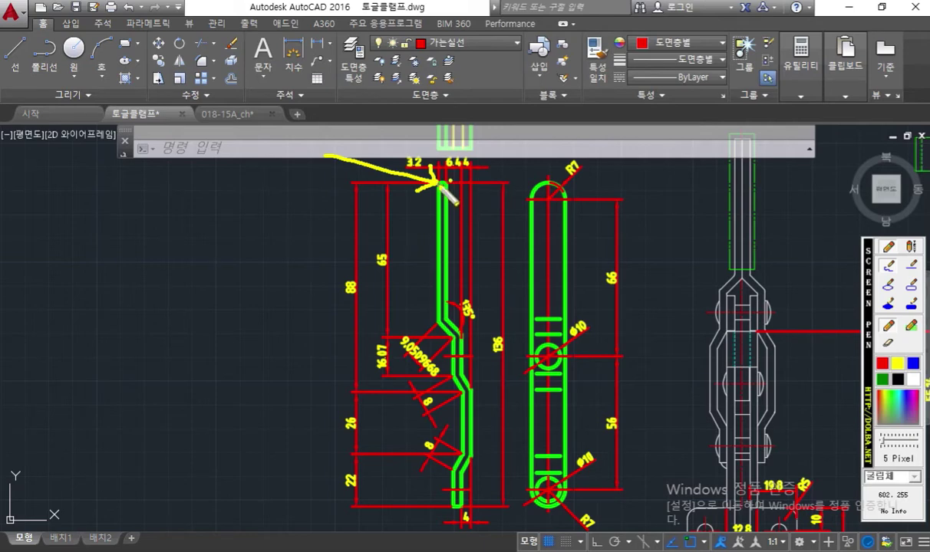
mouse_move(442, 185)
left_mouse_down()
mouse_move(431, 290)
mouse_move(434, 326)
mouse_move(458, 341)
mouse_move(464, 441)
mouse_move(453, 498)
mouse_move(460, 506)
left_mouse_up()
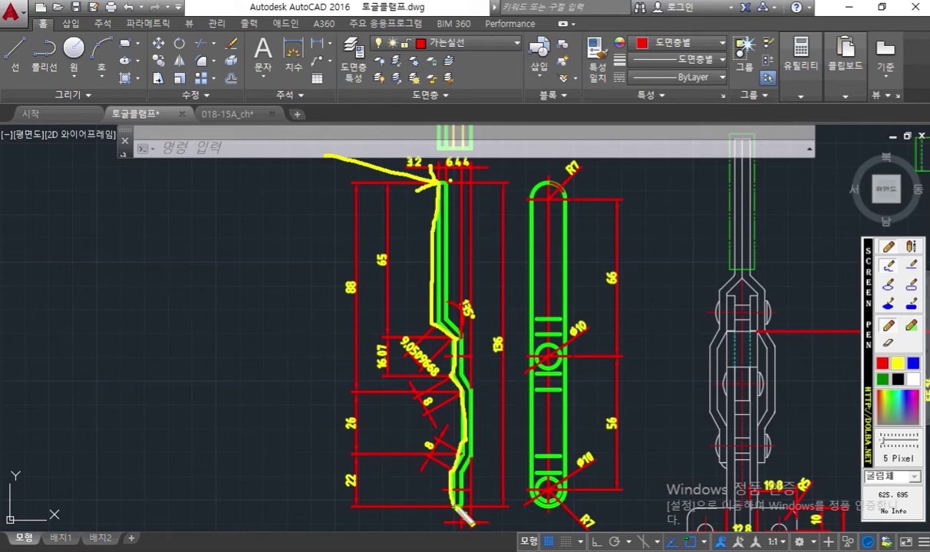
key("Escape")
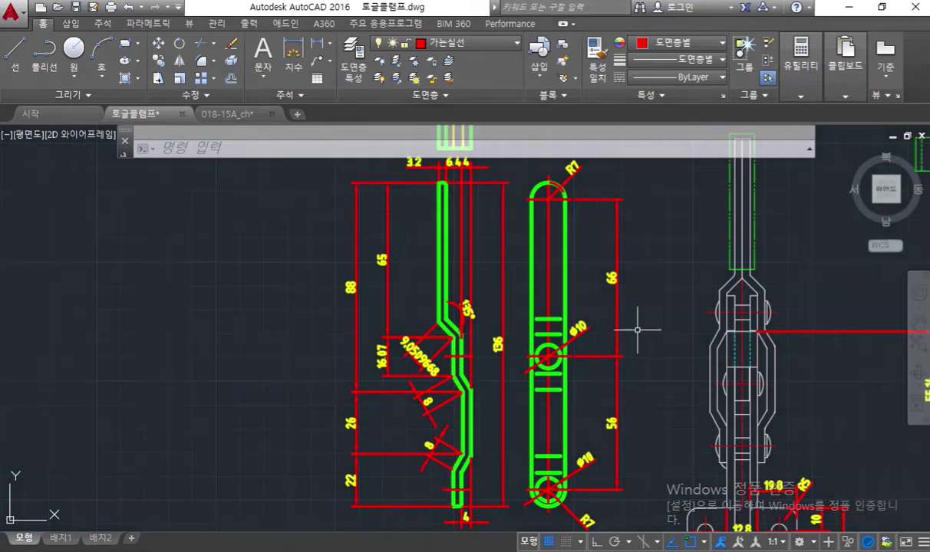
Shrink the AutoCAD window to show the lever drawing beside SOLIDWORKS, switch to SOLIDWORKS and create a new part
left_click(882, 8)
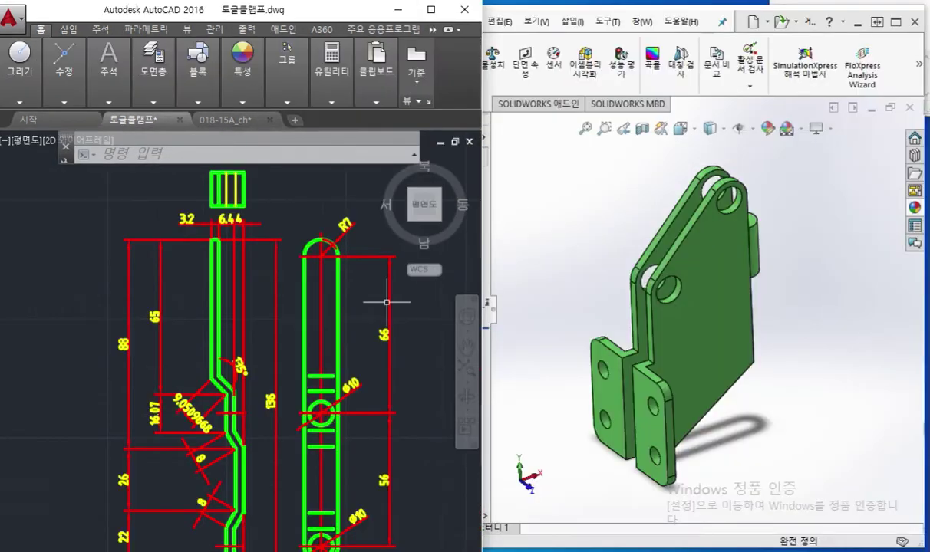
mouse_move(326, 358)
middle_mouse_down()
mouse_move(330, 328)
mouse_move(320, 318)
middle_mouse_up()
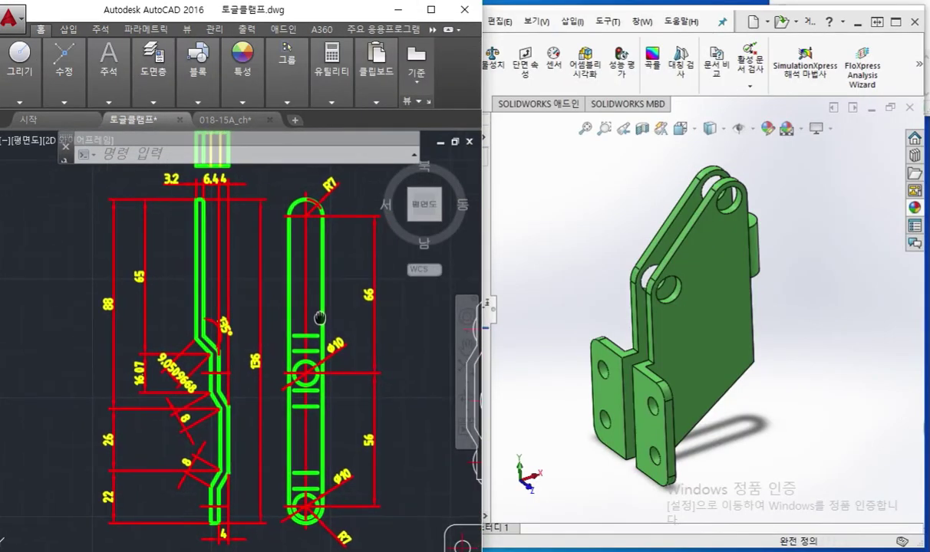
left_click(607, 217)
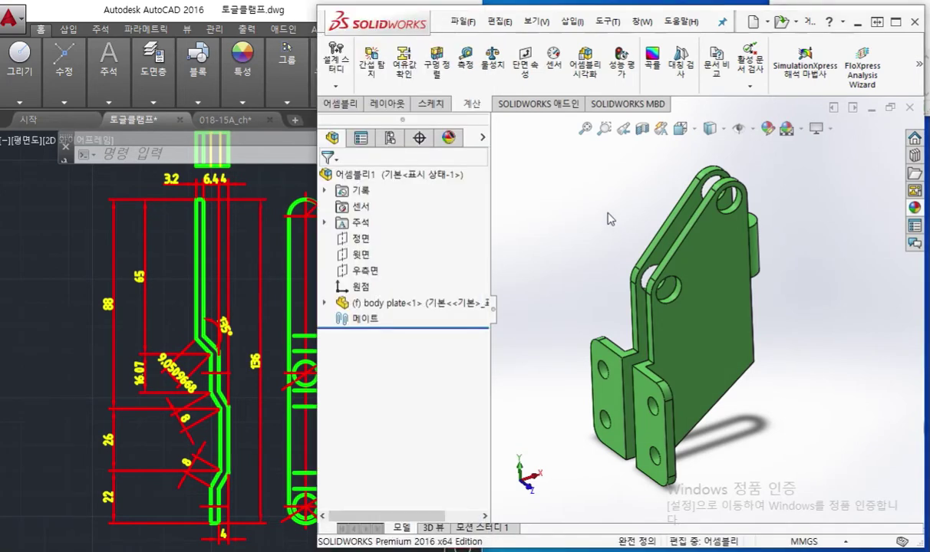
key("ctrl+n")
key("Return")
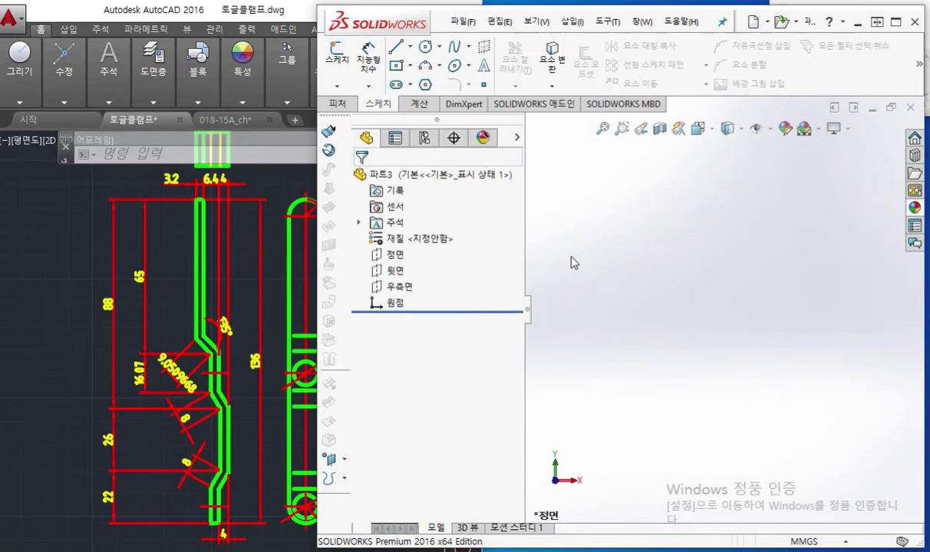
Compare the Front and Top planes in isometric view as candidate sketch planes for the lever
left_click(394, 254)
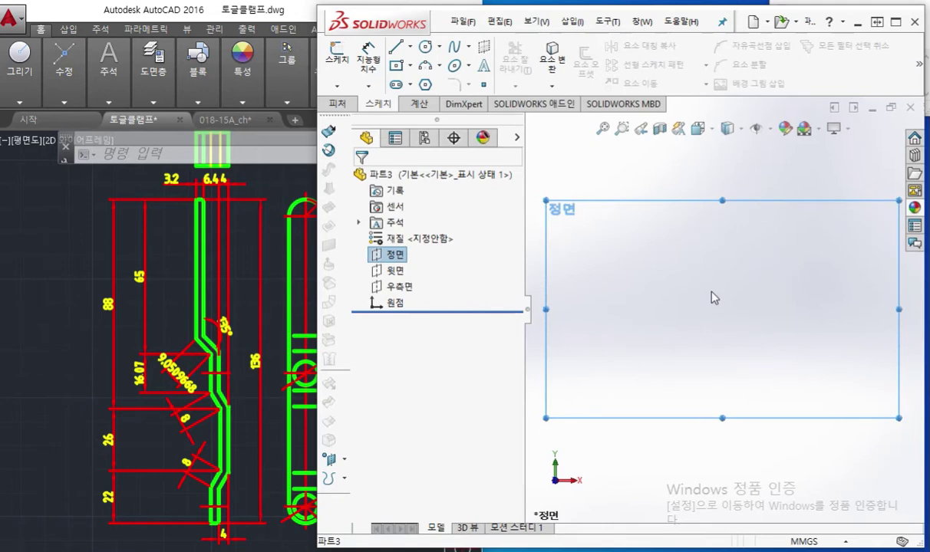
key("ctrl+7")
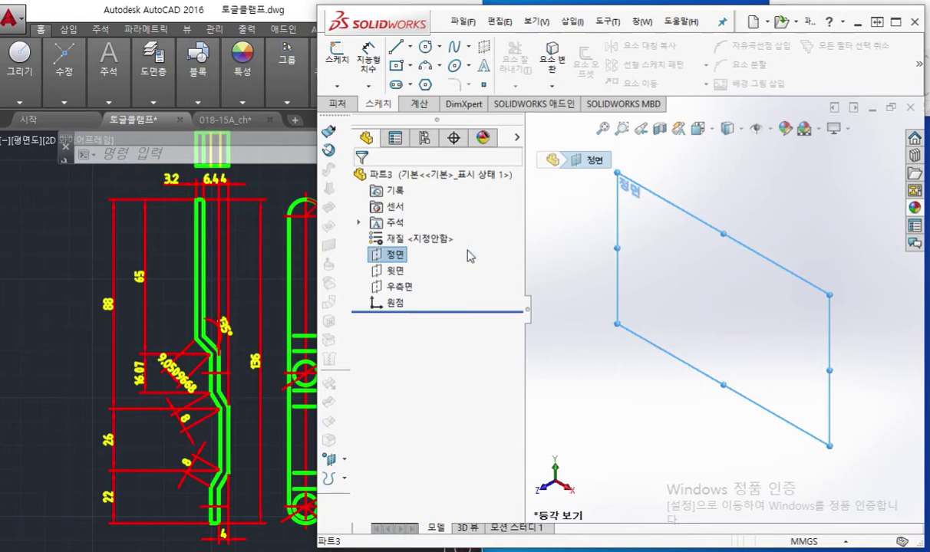
left_click(393, 272)
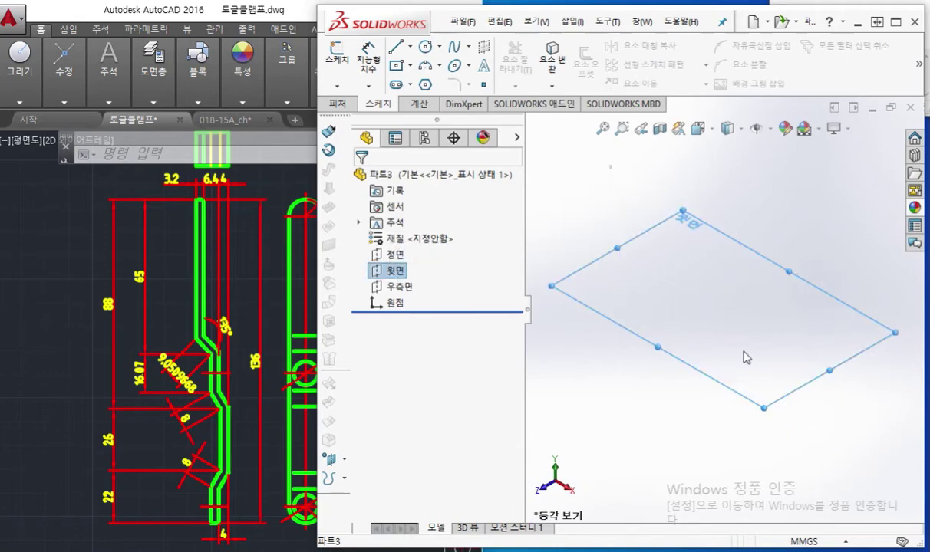
Illustrate the bent profile on the Top plane and the upright Front plane with the screen pen, then clear the markings
key("F12")
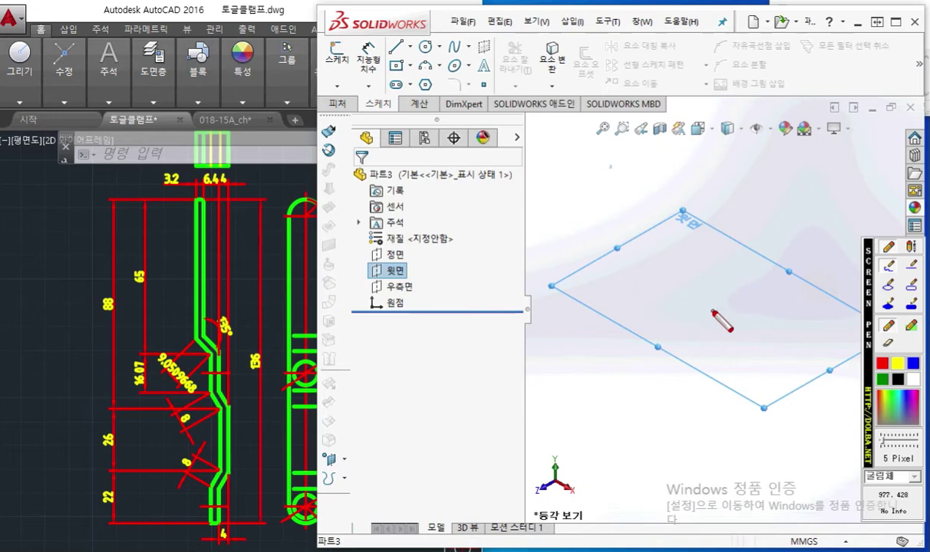
left_click_drag(677, 347, 737, 295)
mouse_move(682, 346)
left_mouse_down()
mouse_move(656, 339)
mouse_move(629, 358)
left_mouse_up()
left_click_drag(739, 296, 817, 259)
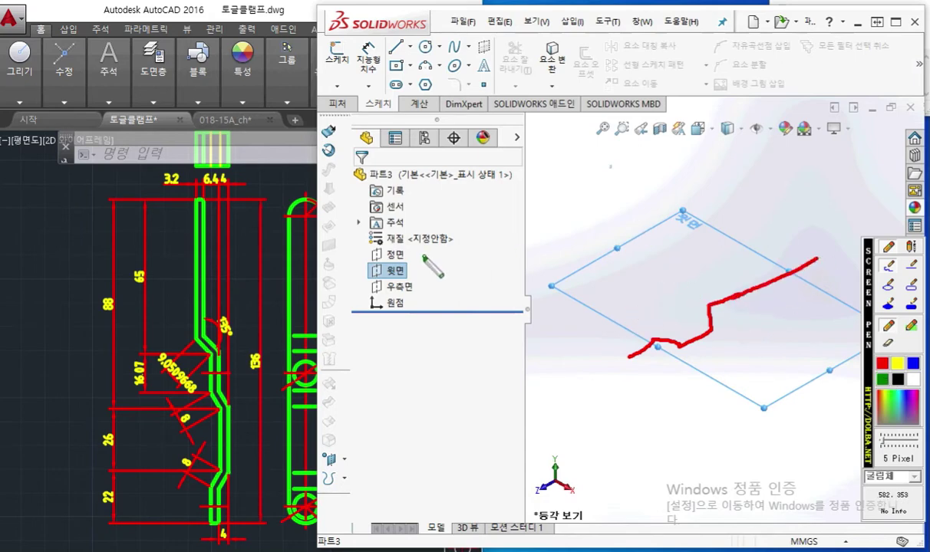
left_click_drag(381, 266, 420, 253)
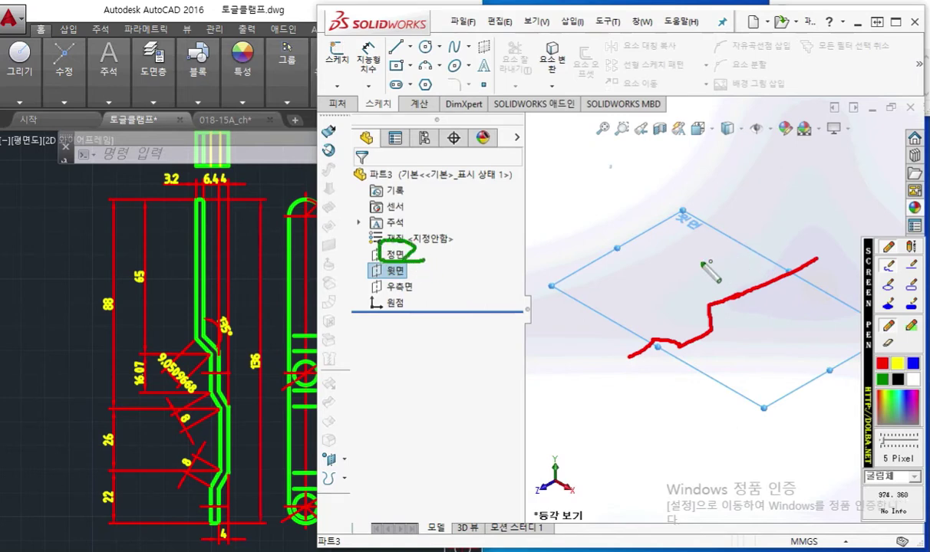
mouse_move(640, 282)
left_mouse_down()
mouse_move(735, 226)
mouse_move(754, 359)
mouse_move(651, 406)
mouse_move(652, 265)
left_mouse_up()
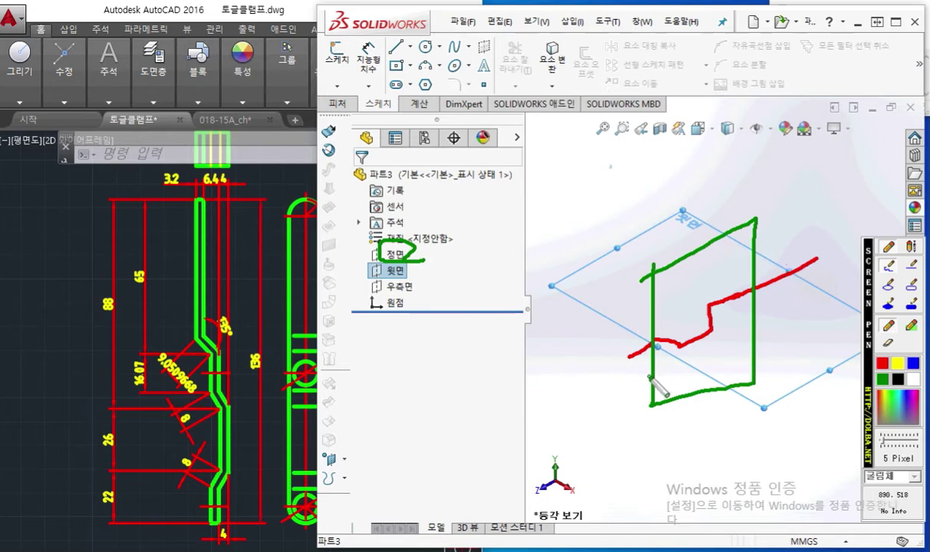
key("Escape")
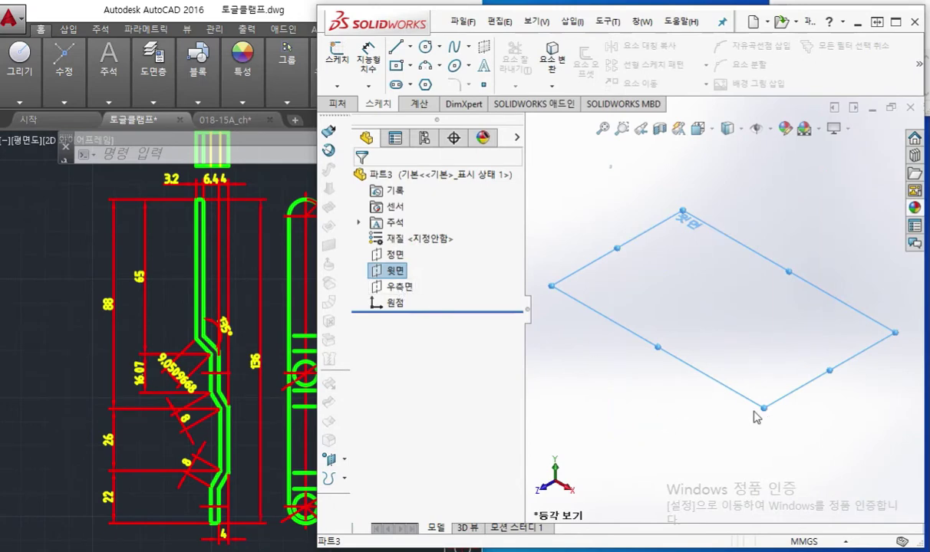
Open a sketch on the Top plane, with the origin placed near the upper part of the view for the downward profile
right_click(388, 273)
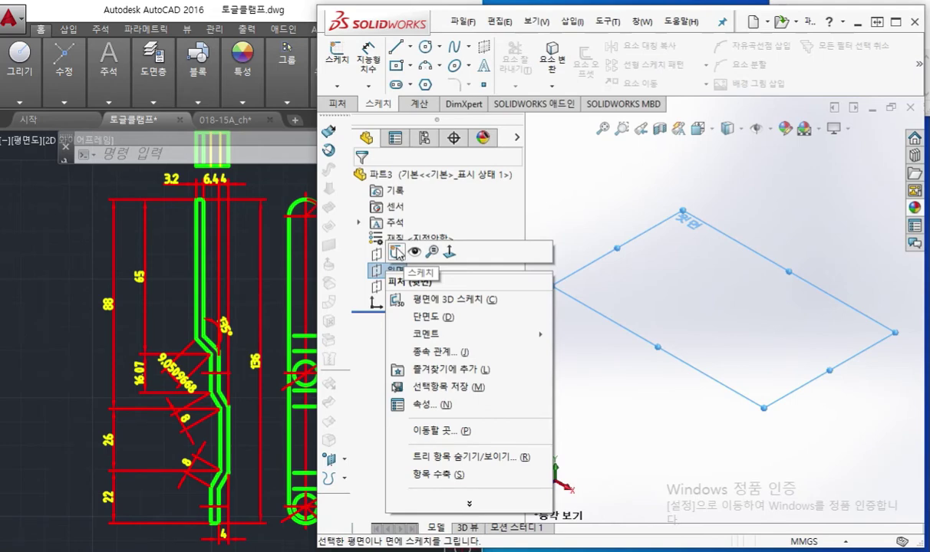
left_click(397, 254)
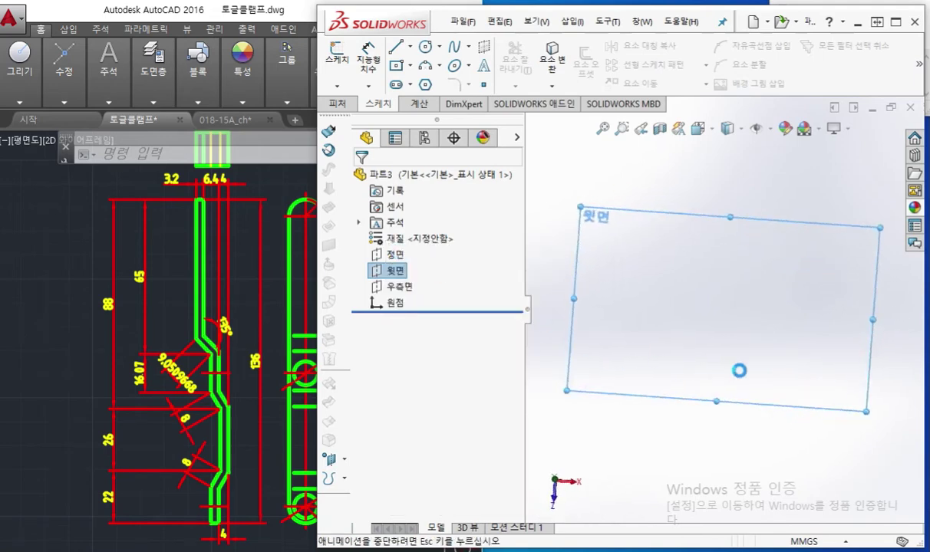
left_click(685, 342)
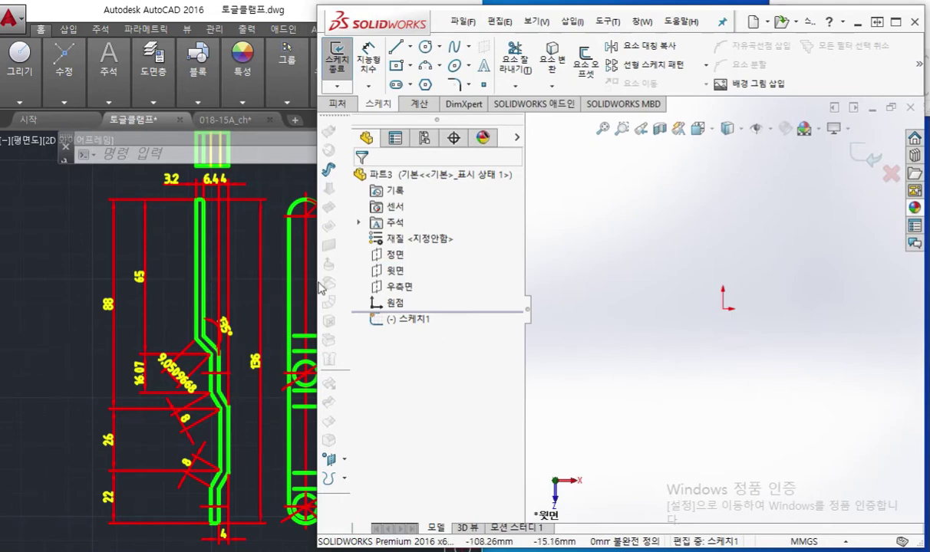
mouse_move(764, 308)
middle_mouse_down("ctrl")
mouse_move(730, 201)
mouse_move(737, 184)
middle_mouse_up("ctrl")
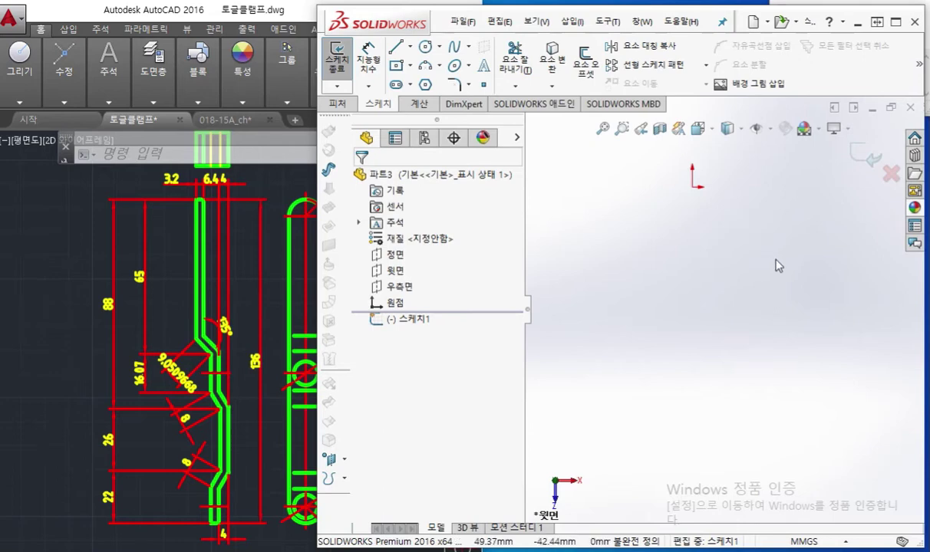
Sketch a seven-segment line chain downward from the origin: four vertical runs joined by two bends to the right and one back left
key("l")
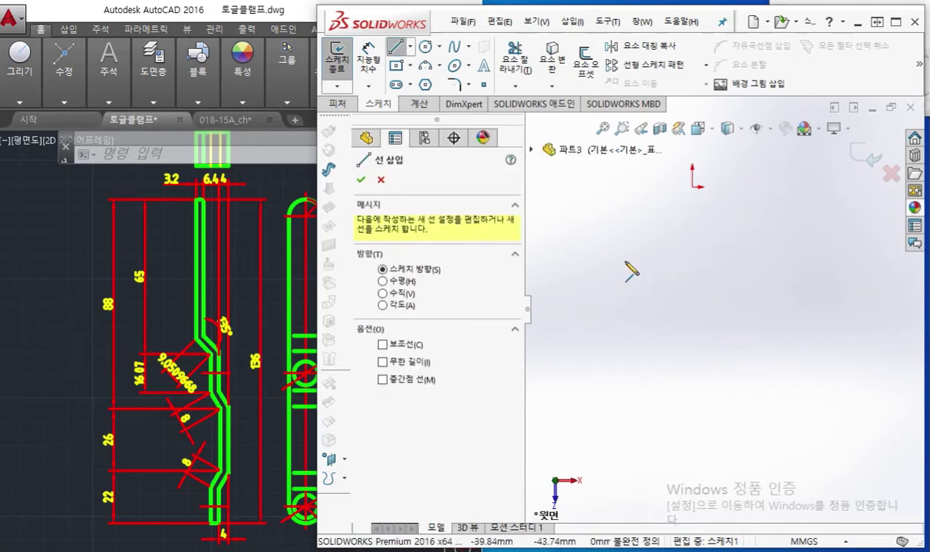
left_click(693, 187)
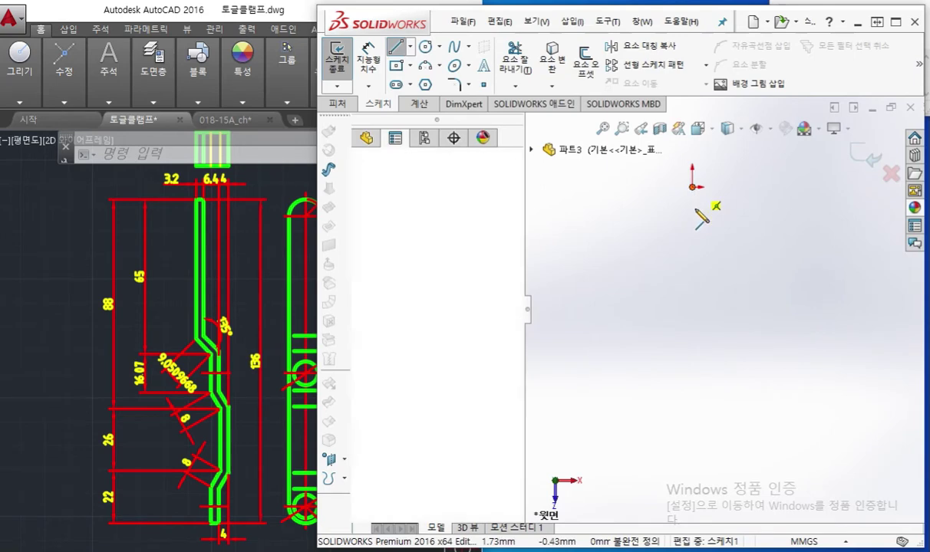
left_click(692, 329)
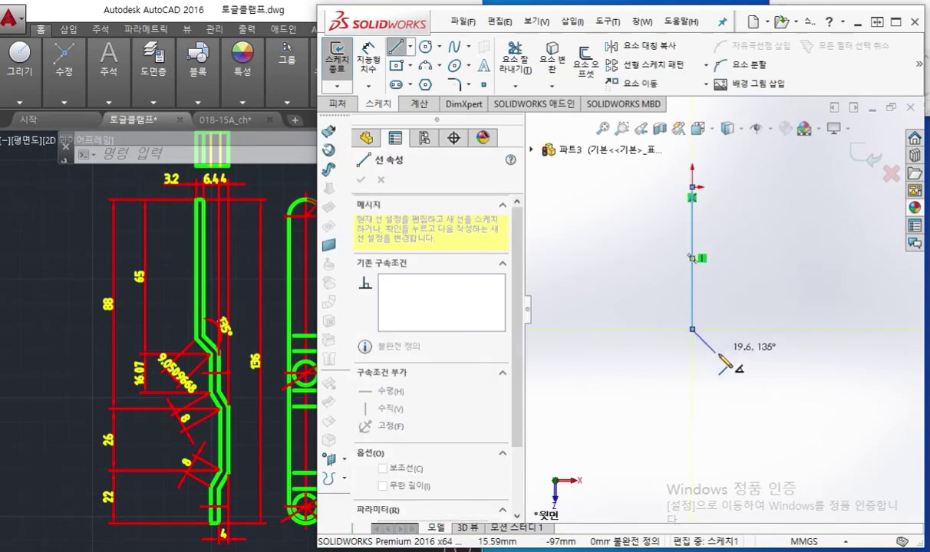
left_click(719, 355)
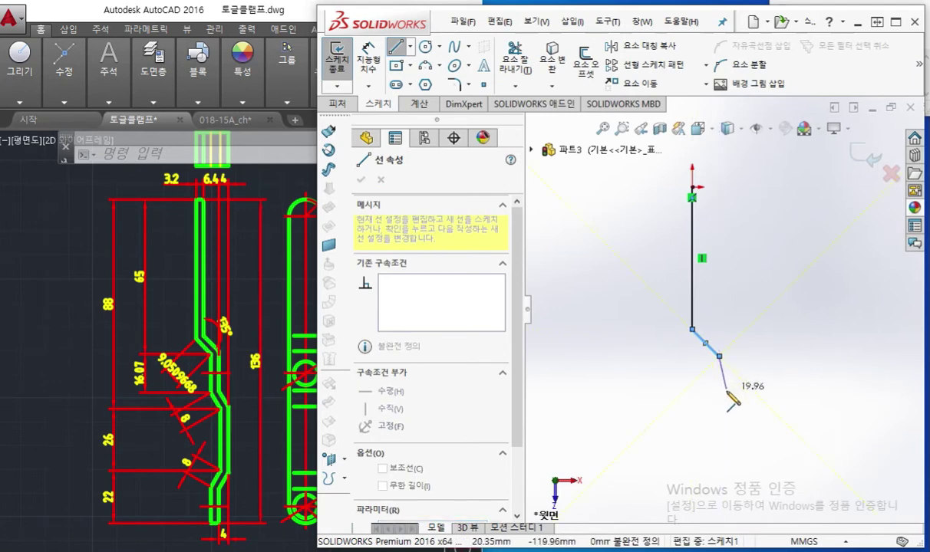
left_click(719, 412)
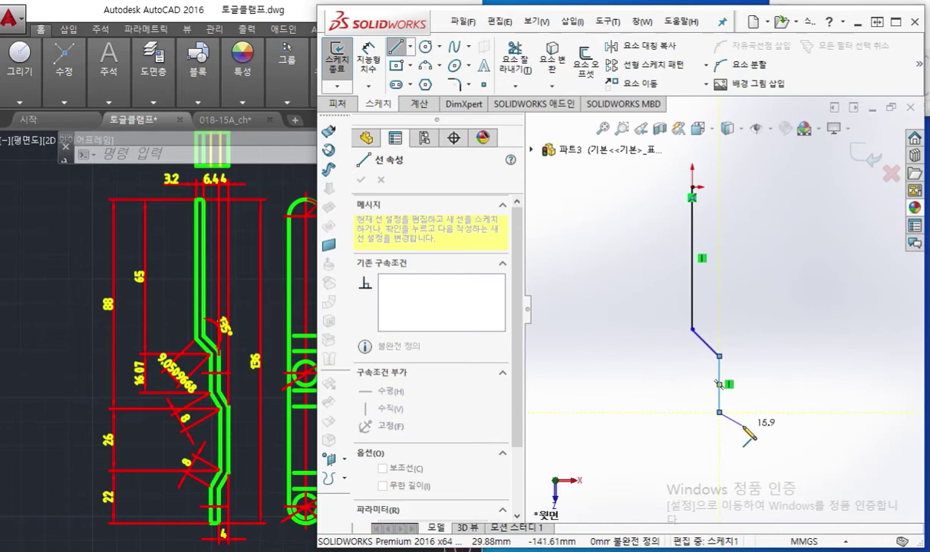
left_click(742, 424)
left_click(742, 472)
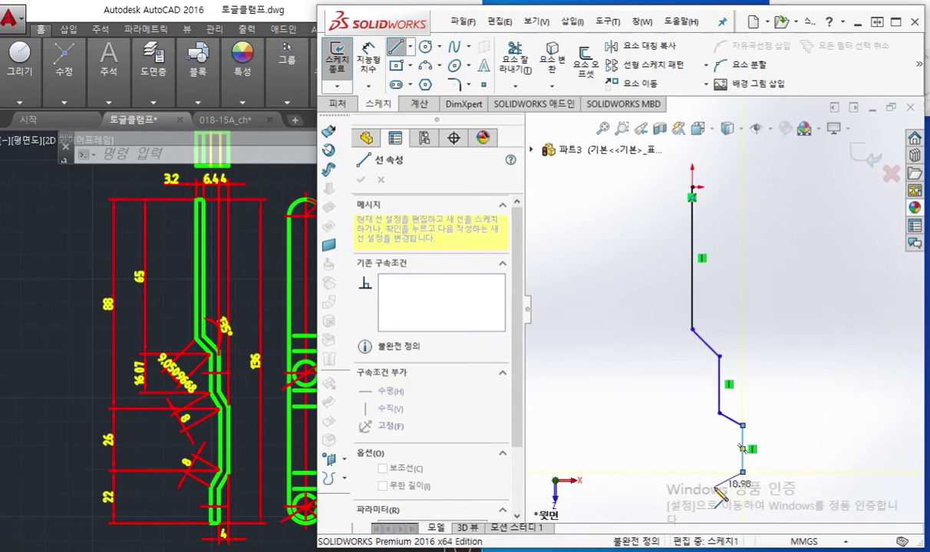
left_click(714, 486)
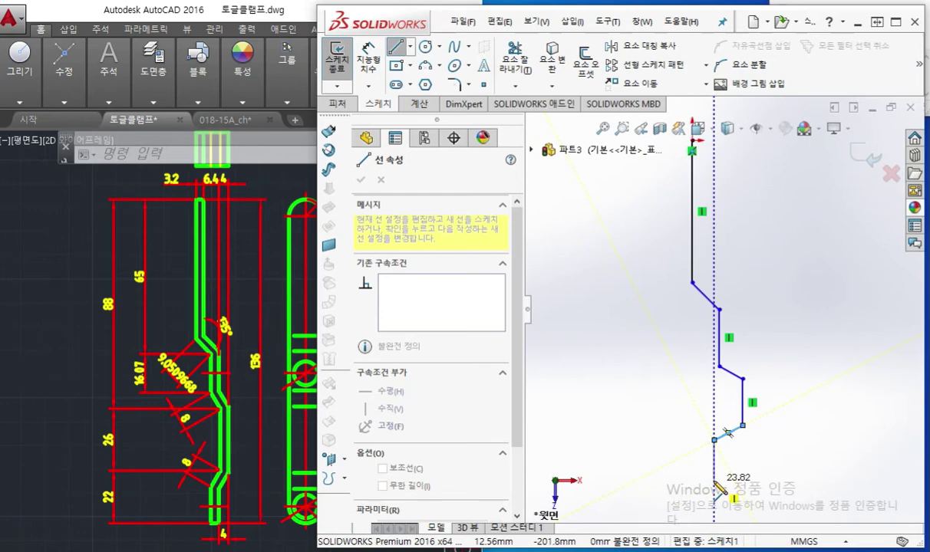
left_click(714, 481)
right_click(795, 384)
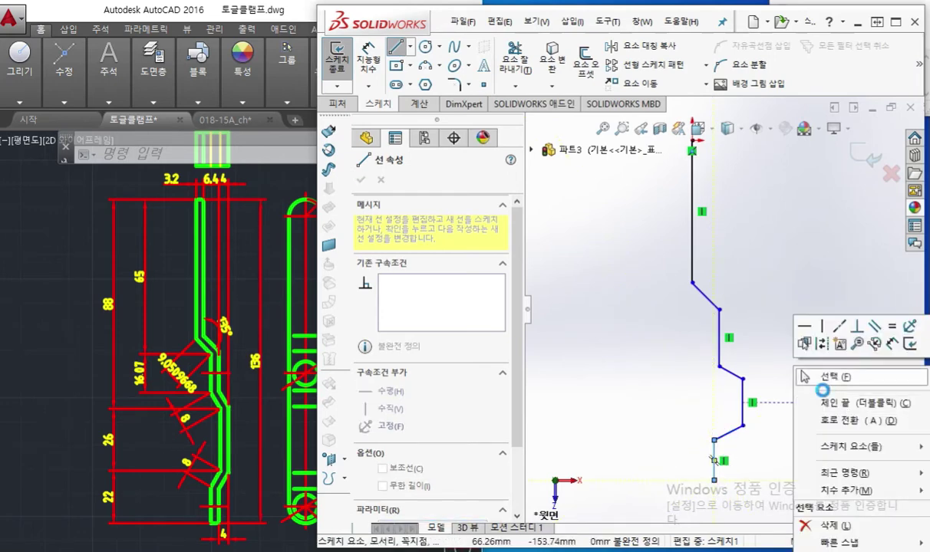
left_click(822, 380)
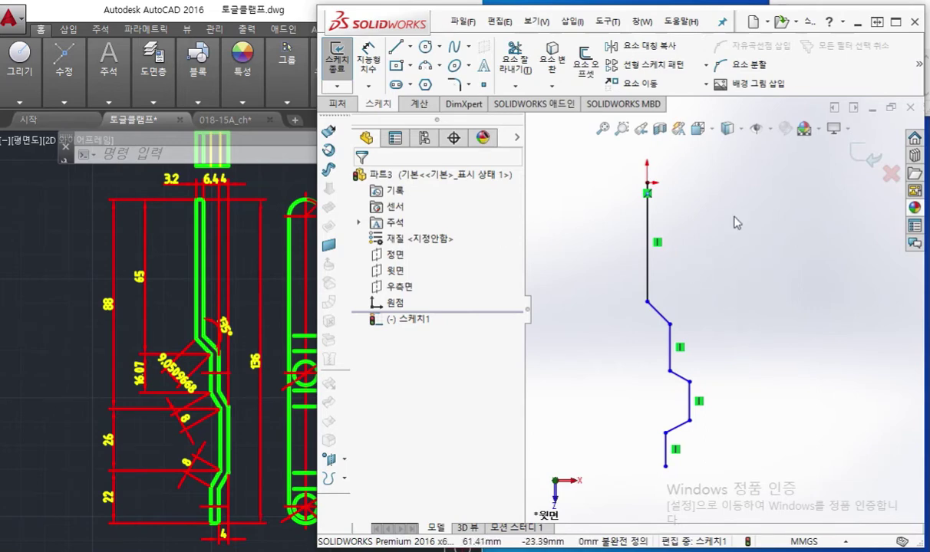
Dimension the vertical distance from the origin to the lower end of the first slanted segment as 65 mm
right_click(680, 206)
left_click(784, 192)
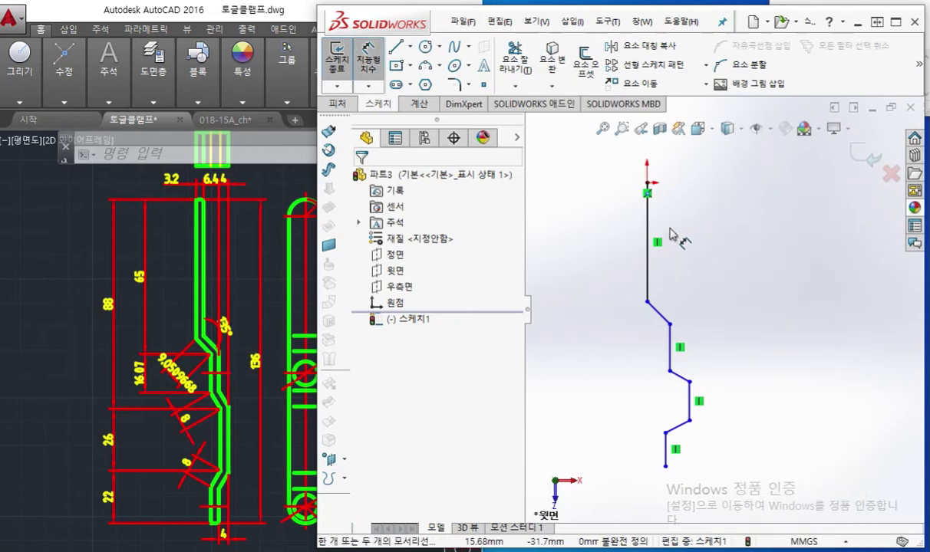
left_click(669, 326)
left_click(646, 184)
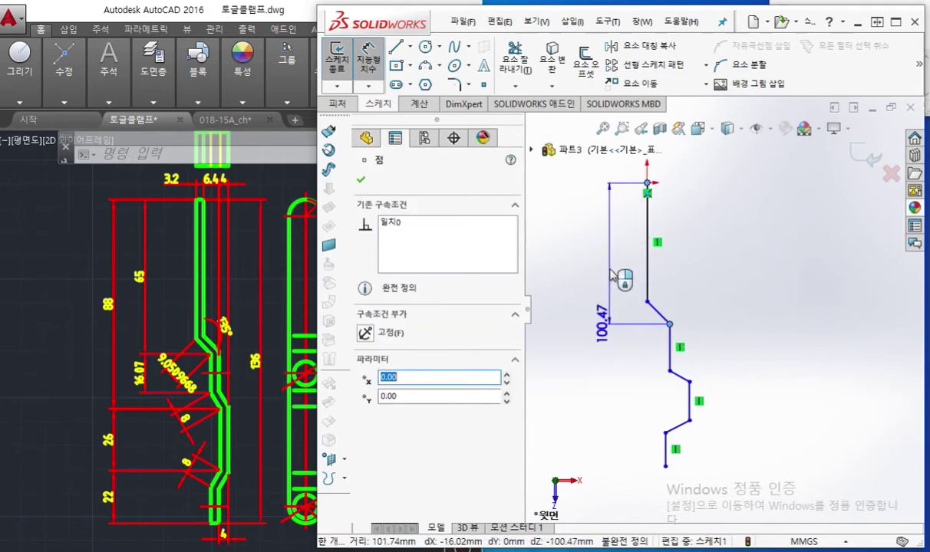
left_click(620, 278)
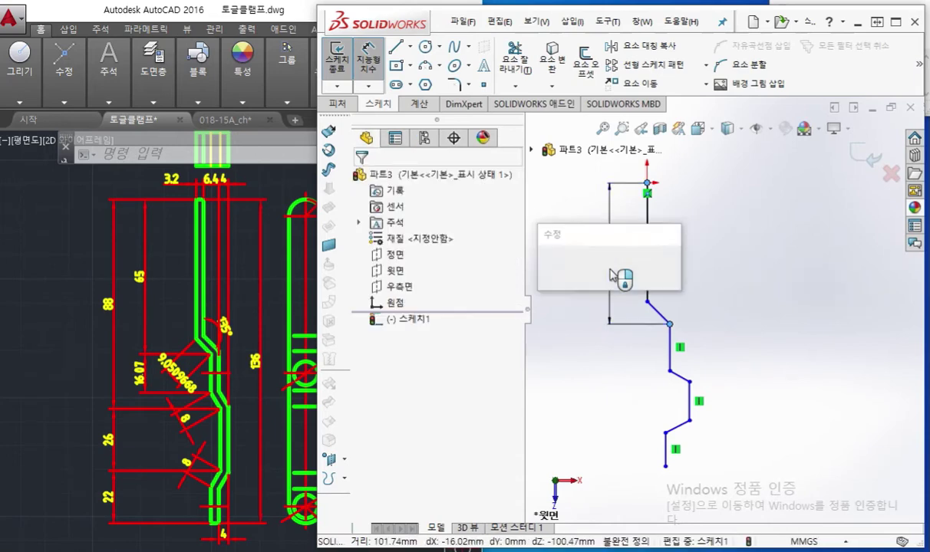
type("65")
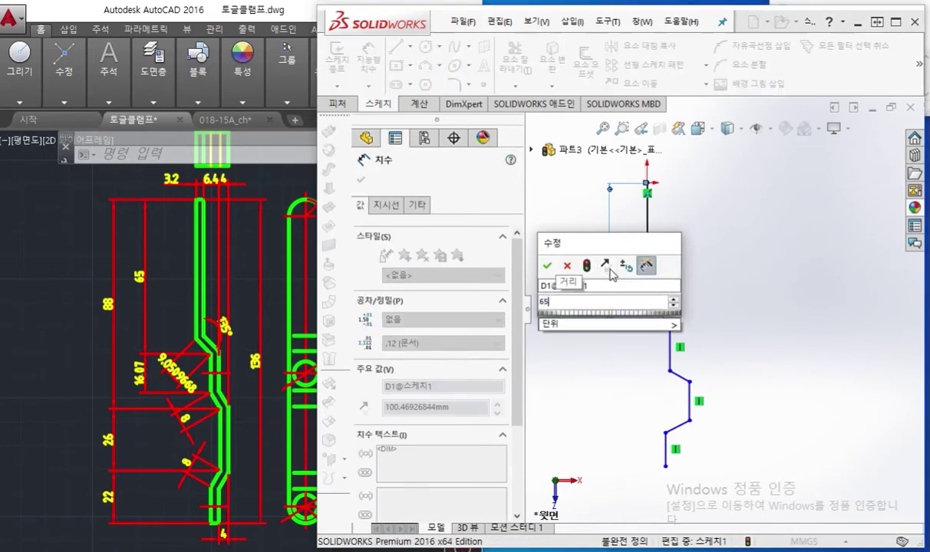
key("Return")
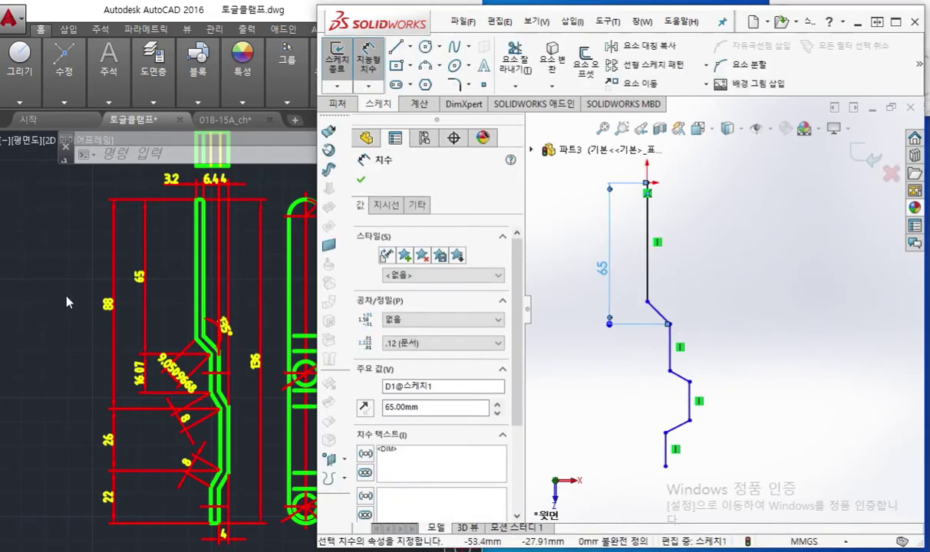
Switch to AutoCAD and set the text height of the ISO-25 dimension style to 5
left_click(66, 299)
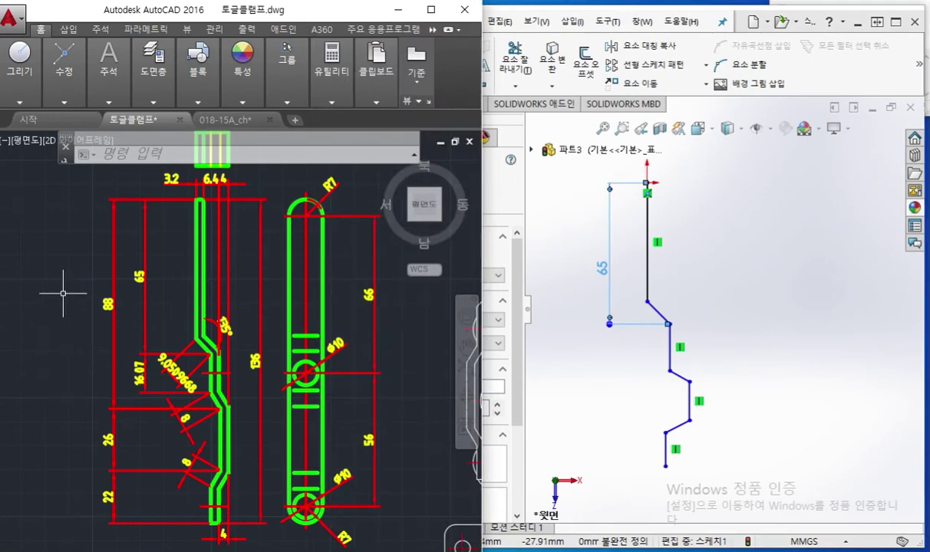
type("D")
key("Return")
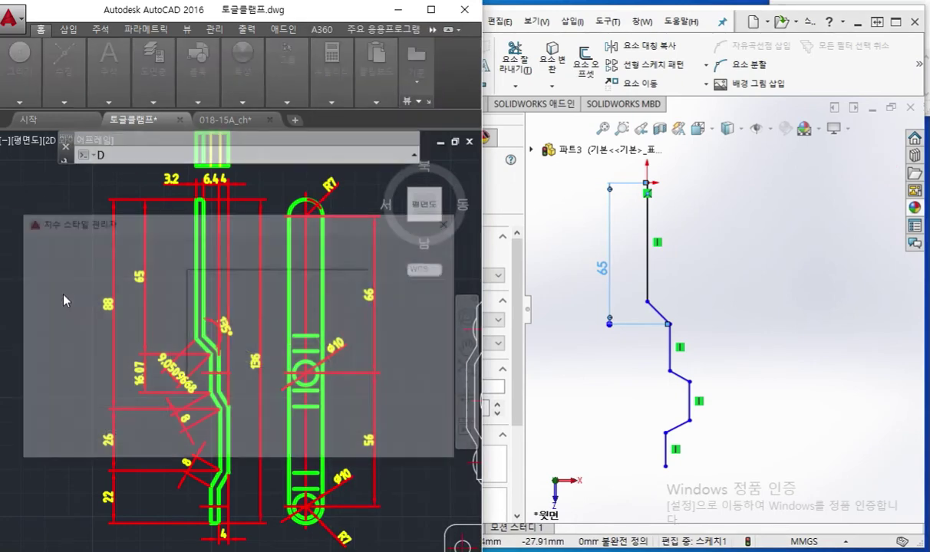
left_click(422, 315)
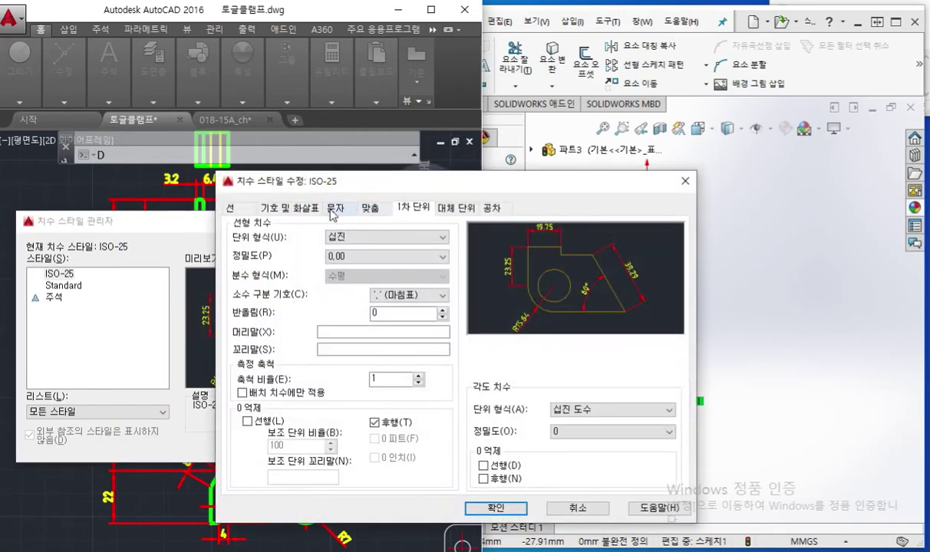
left_click(335, 207)
left_click_drag(419, 307, 365, 301)
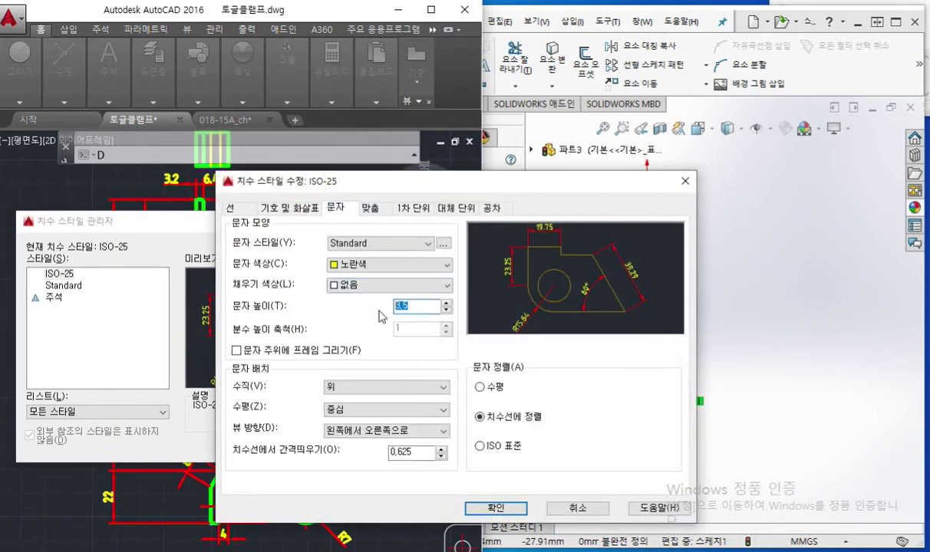
type("5")
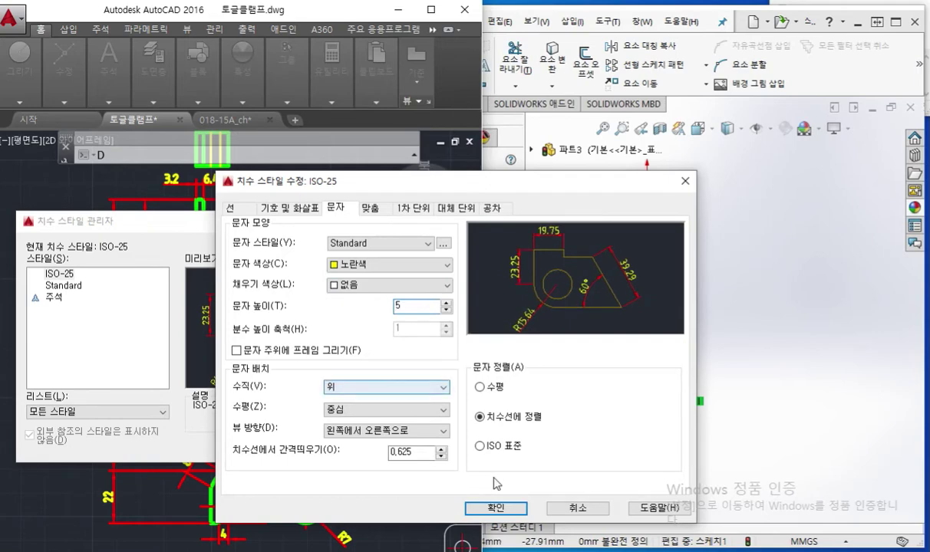
Apply the ISO-25 dimension style's text settings and close the dimension style manager
left_click(491, 509)
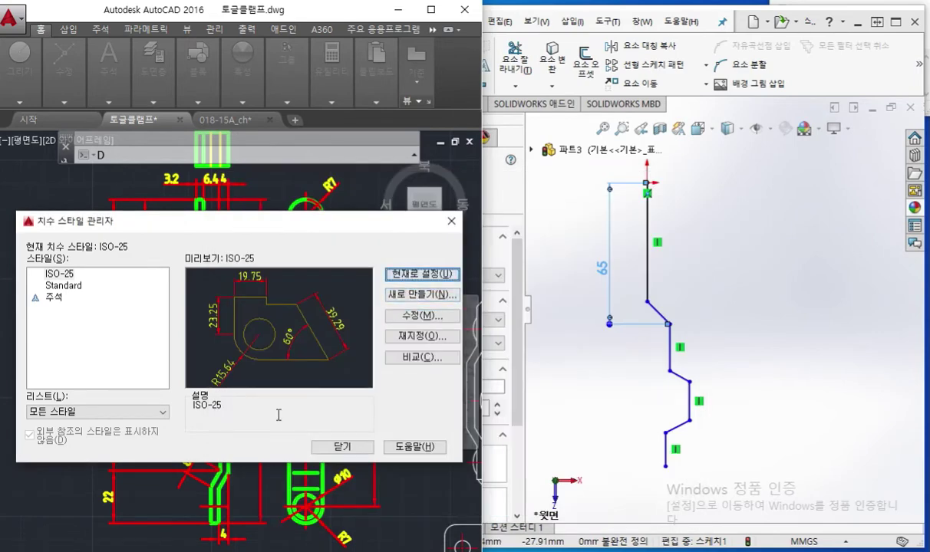
left_click(340, 448)
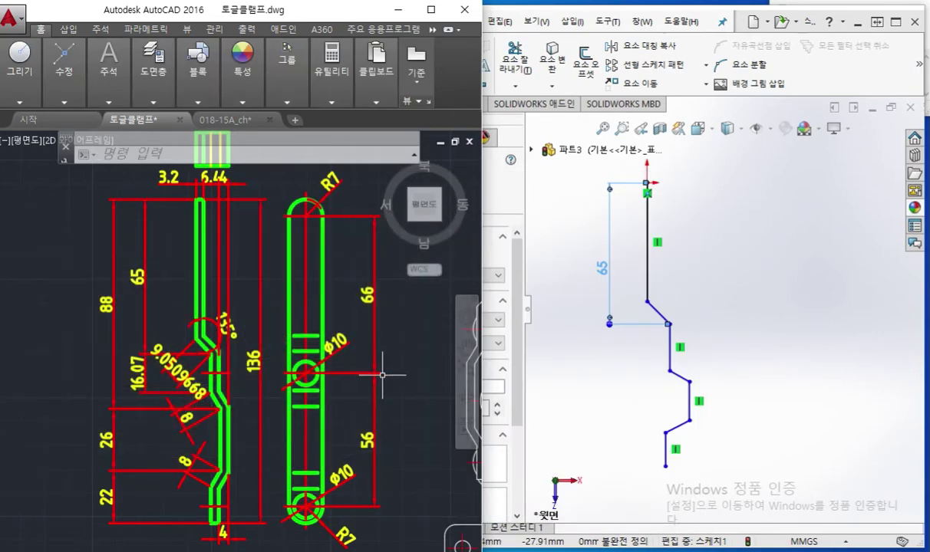
Switch to SOLIDWORKS and enlarge the sketch's dimension text through the options
left_click(727, 276)
left_click(600, 22)
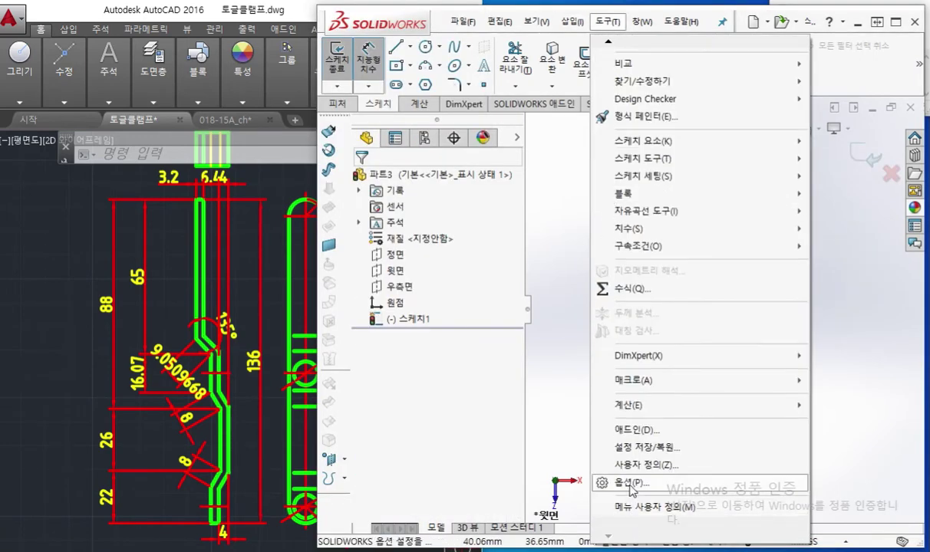
left_click(628, 483)
key("Escape")
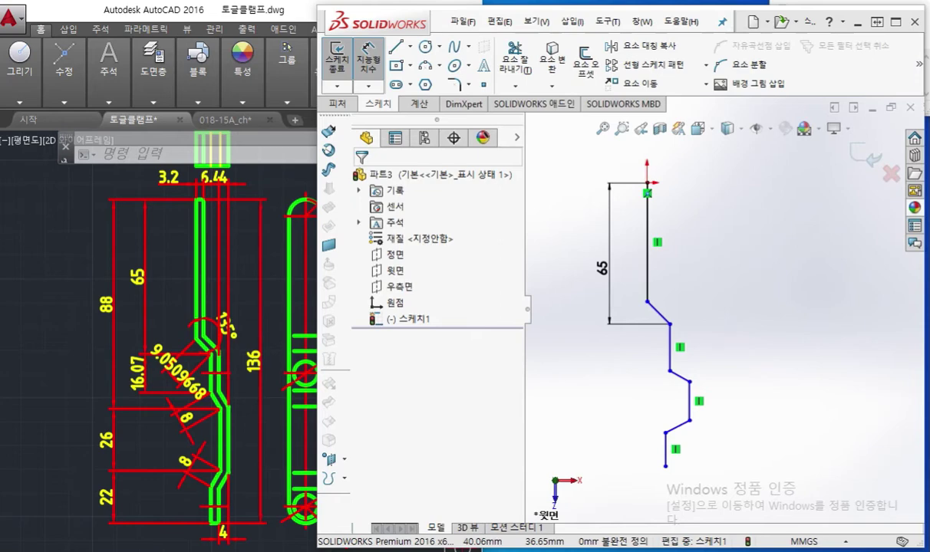
left_click_drag(607, 255, 606, 239)
left_click(724, 300)
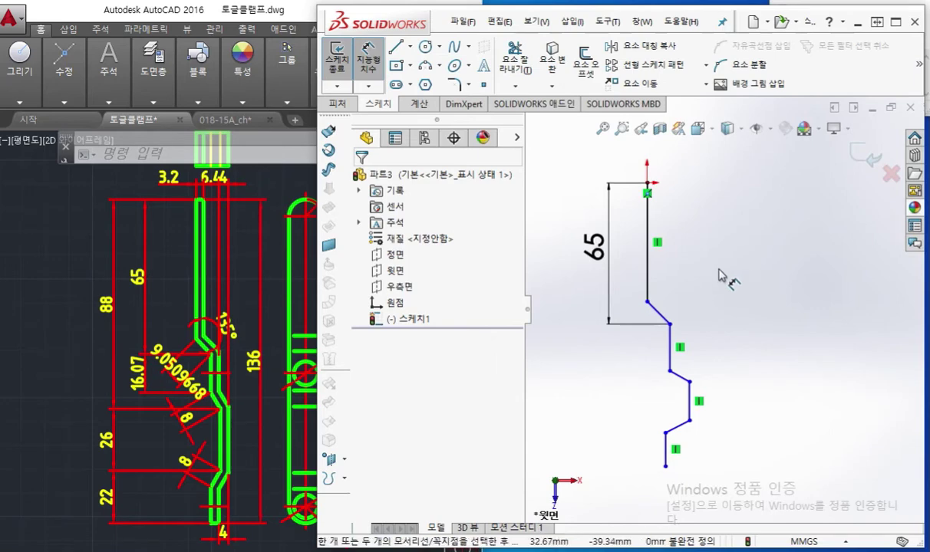
Add a 135° angle dimension between the long upper vertical line and the sloped line below it
left_click(658, 312)
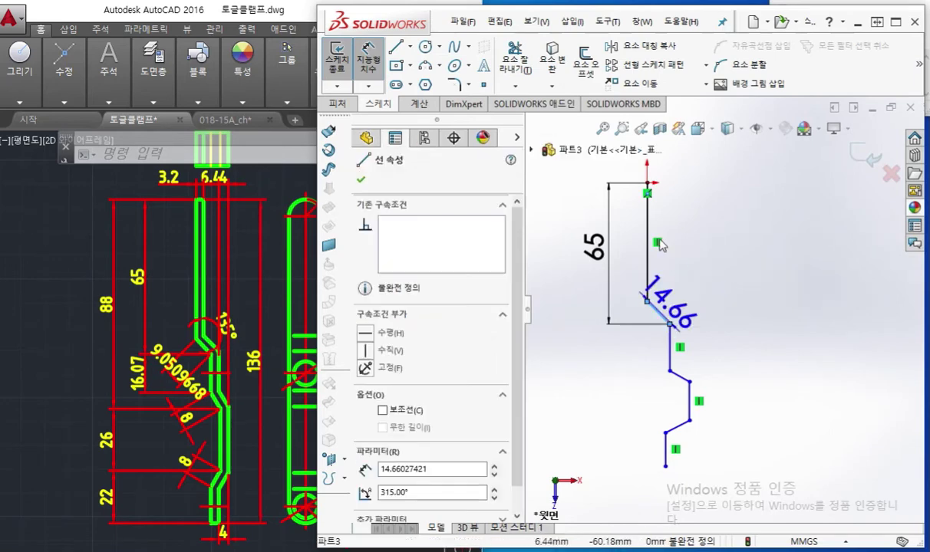
left_click(648, 253)
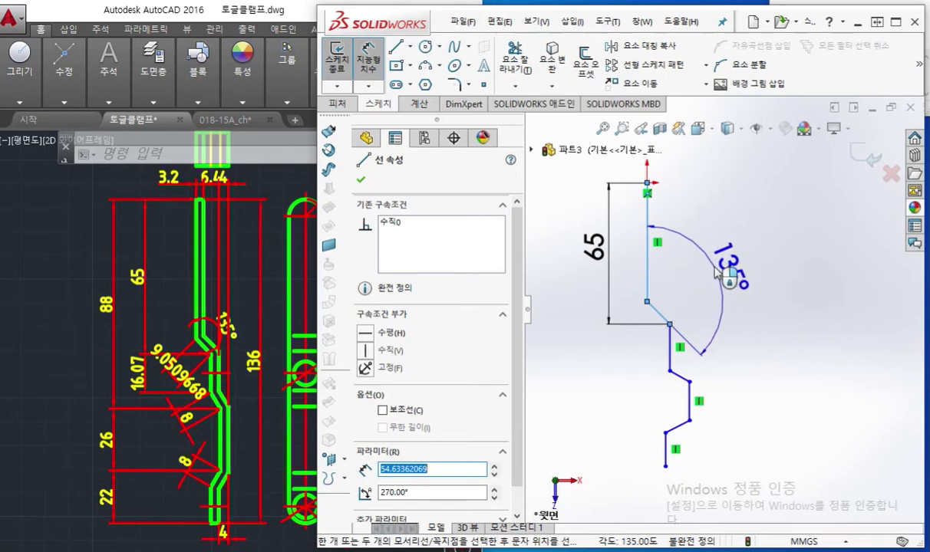
left_click(661, 289)
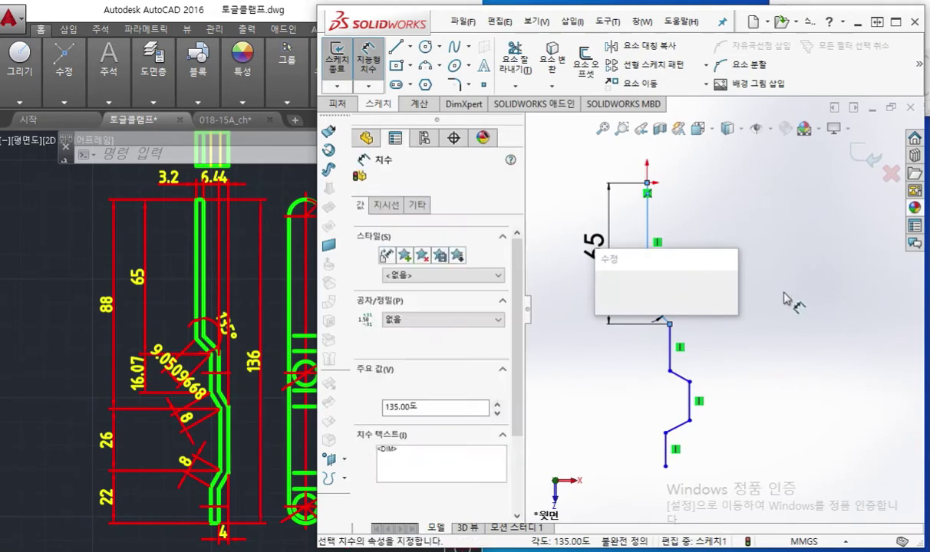
key("Return")
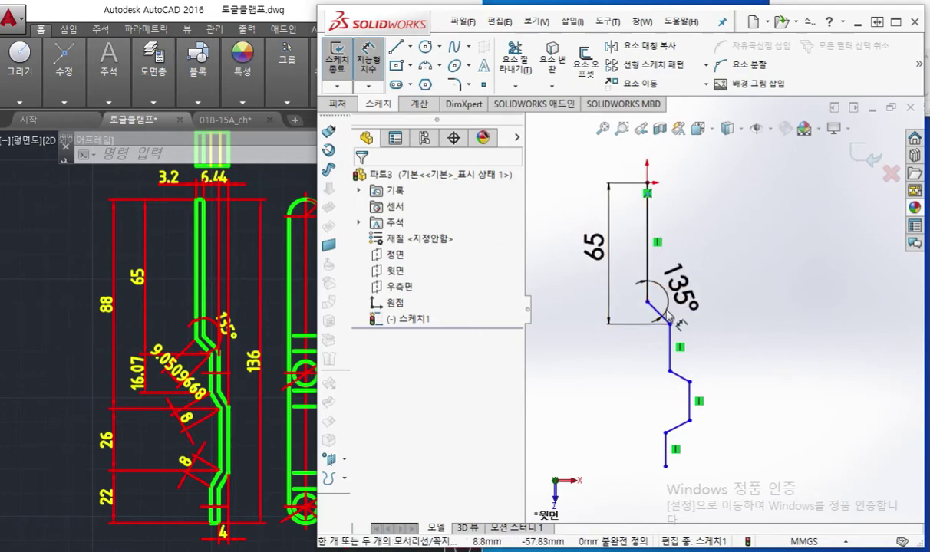
Dimension the upper sloped line's horizontal span as 3.2+6.4 mm and place the dimension beside the long vertical line
mouse_move(656, 312)
left_mouse_down()
mouse_move(682, 181)
mouse_move(664, 177)
left_mouse_up()
left_click(665, 176)
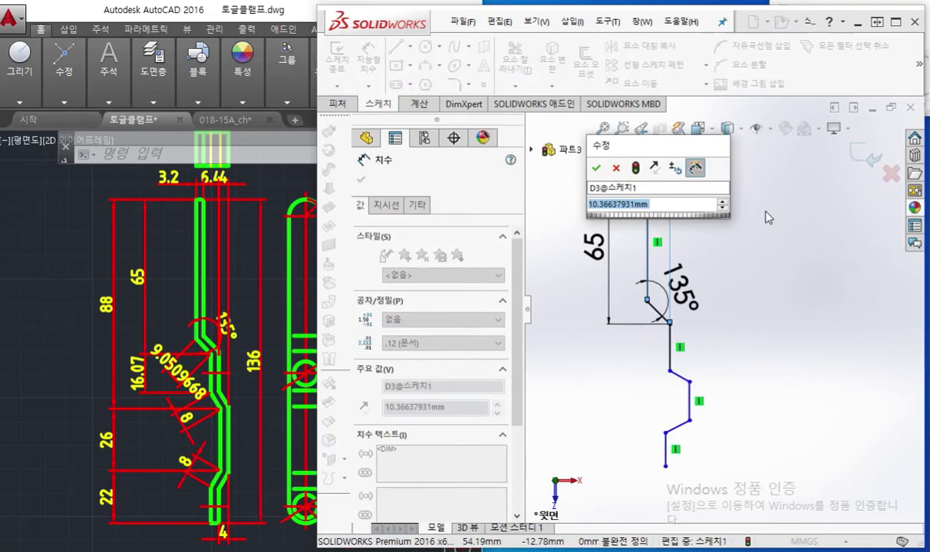
type("3.2")
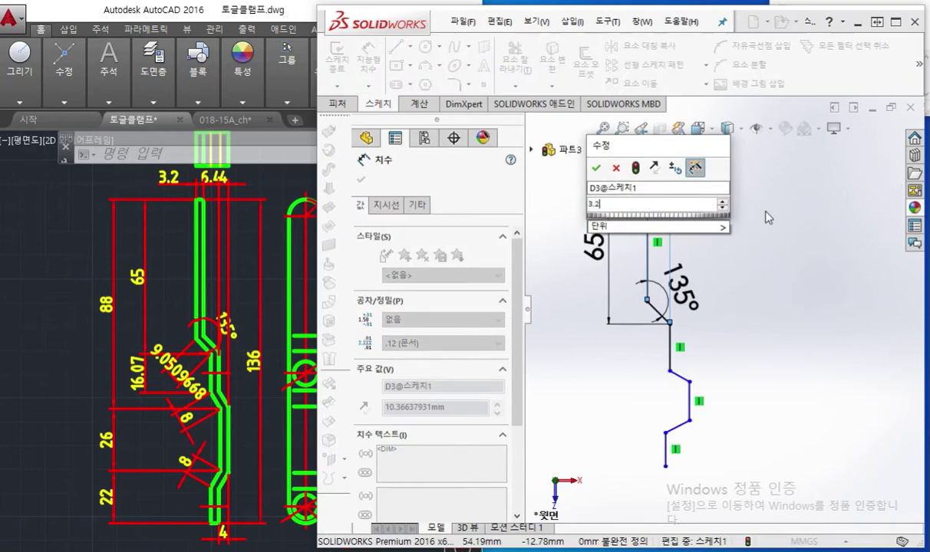
type("+6.4")
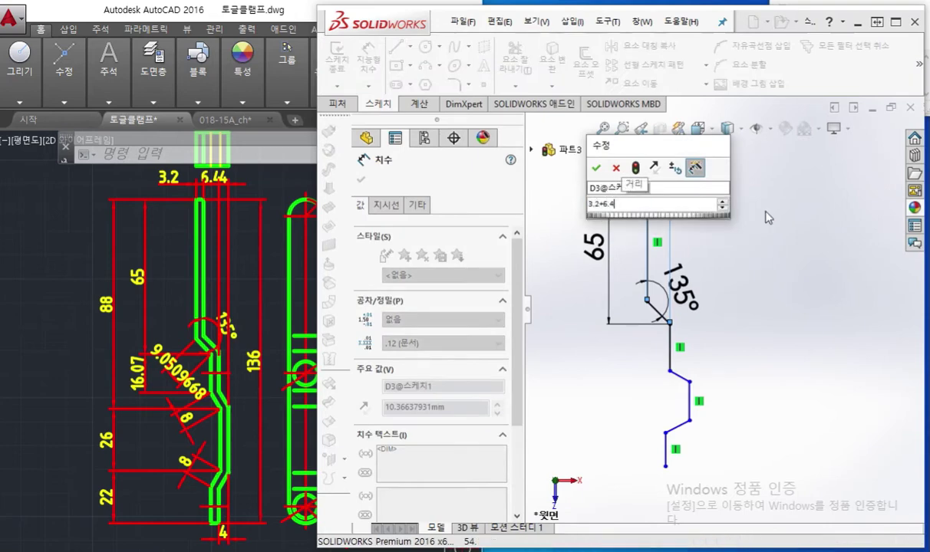
key("Return")
mouse_move(654, 159)
left_mouse_down()
mouse_move(737, 244)
mouse_move(697, 251)
left_mouse_up()
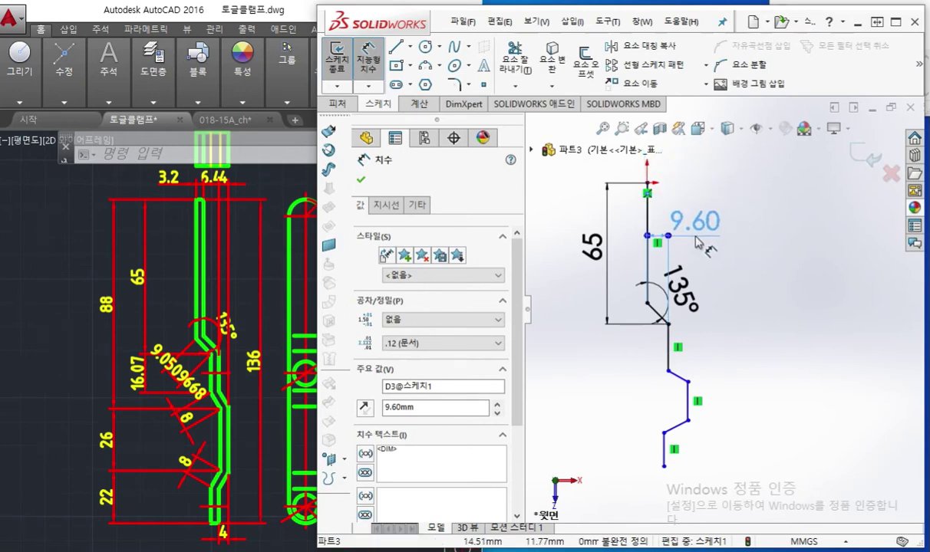
left_click(762, 305)
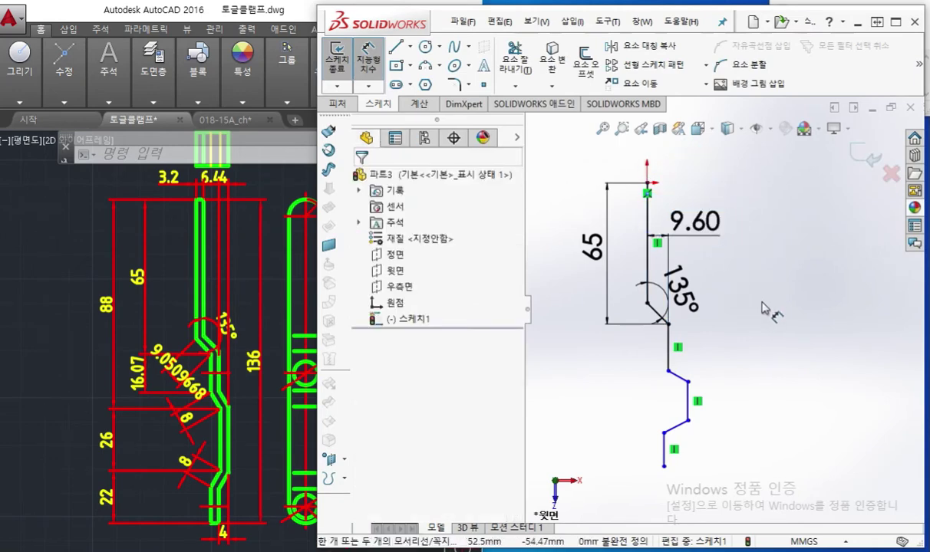
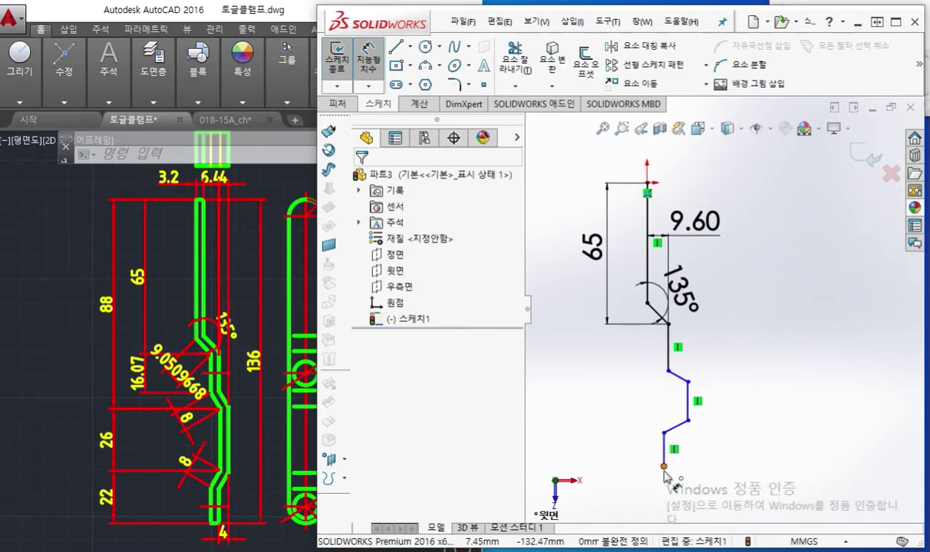
Dimension the vertical distance from the profile's lowest endpoint to the upper end of the last slanted line as 22 mm
left_click(664, 467)
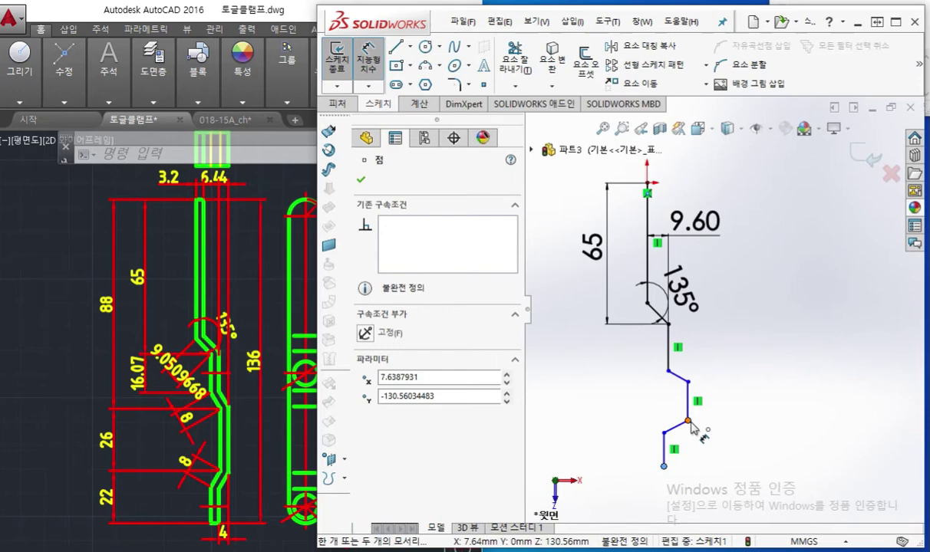
left_click(687, 421)
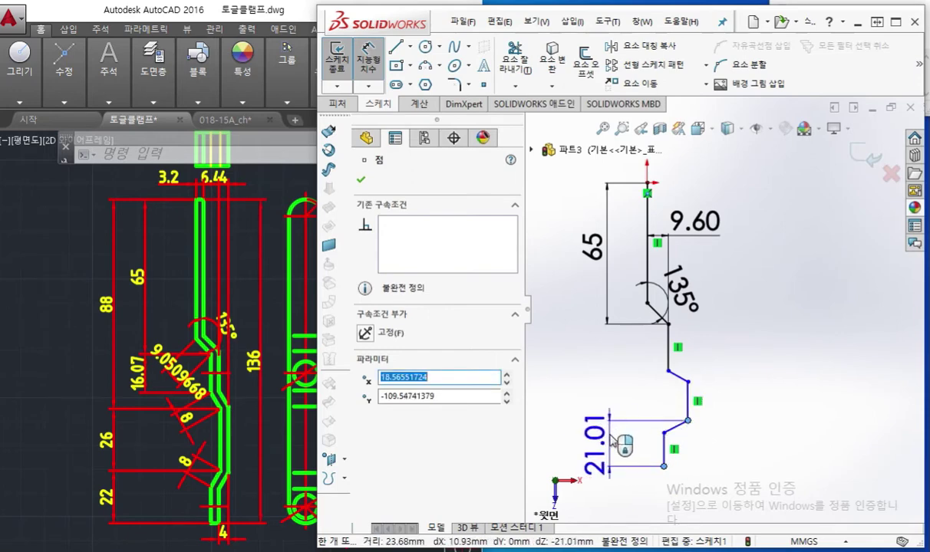
left_click(618, 446)
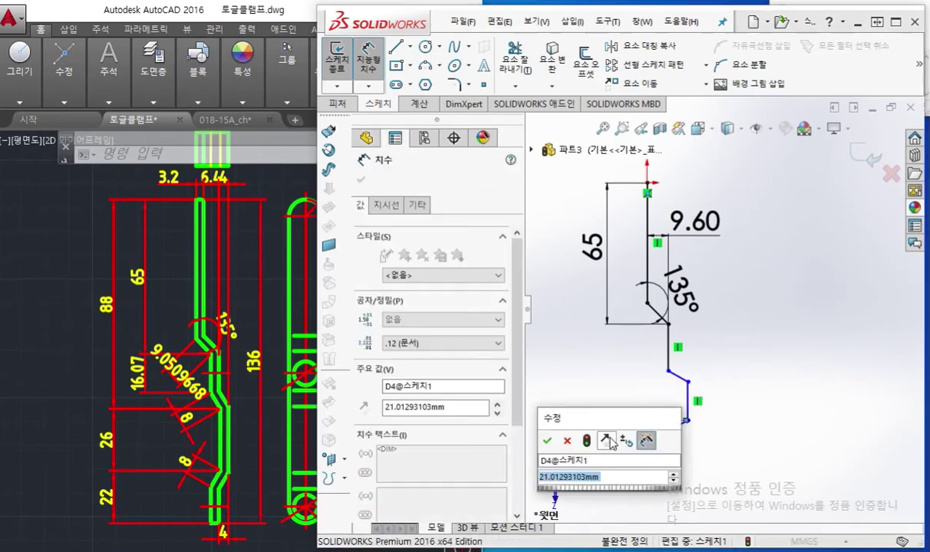
type("22")
key("Return")
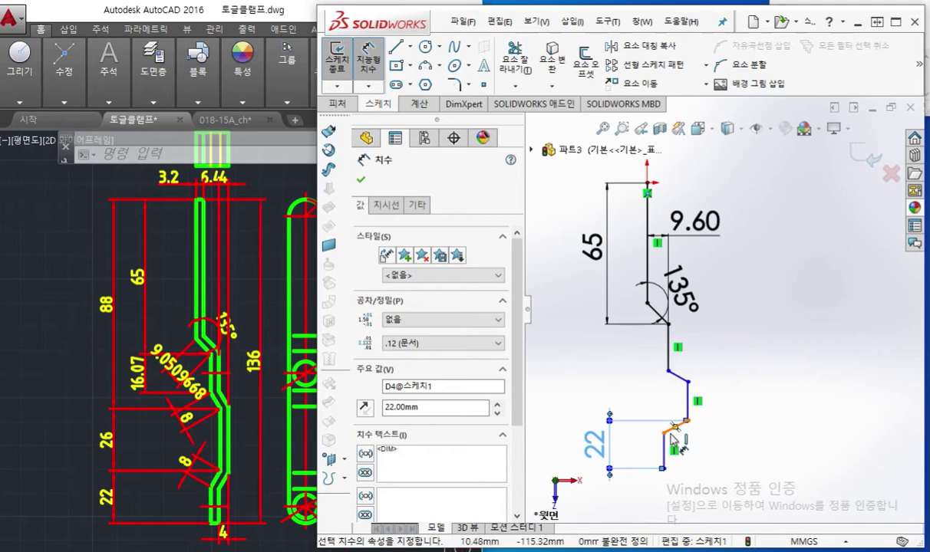
Dimension the length of the lowest slanted line as 8 mm
left_click(672, 432)
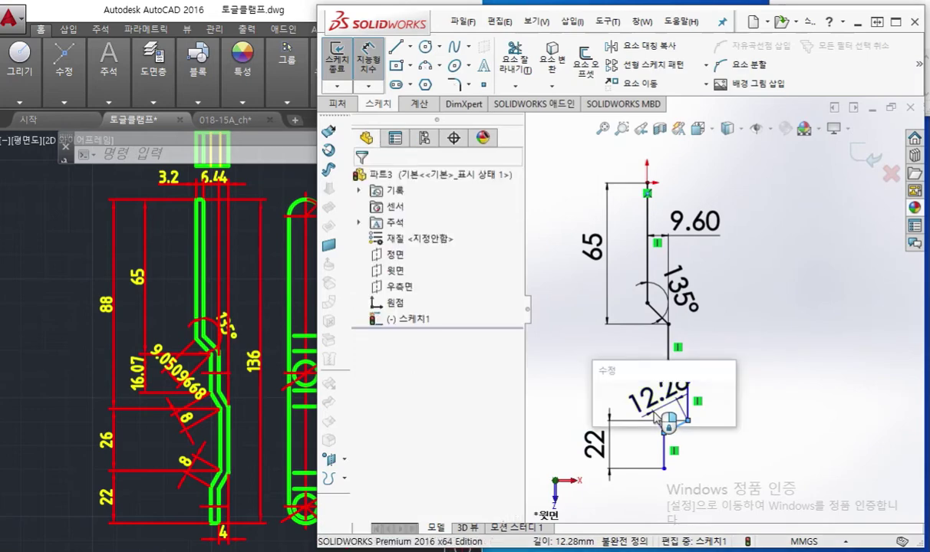
left_click(658, 418)
type("8")
key("Return")
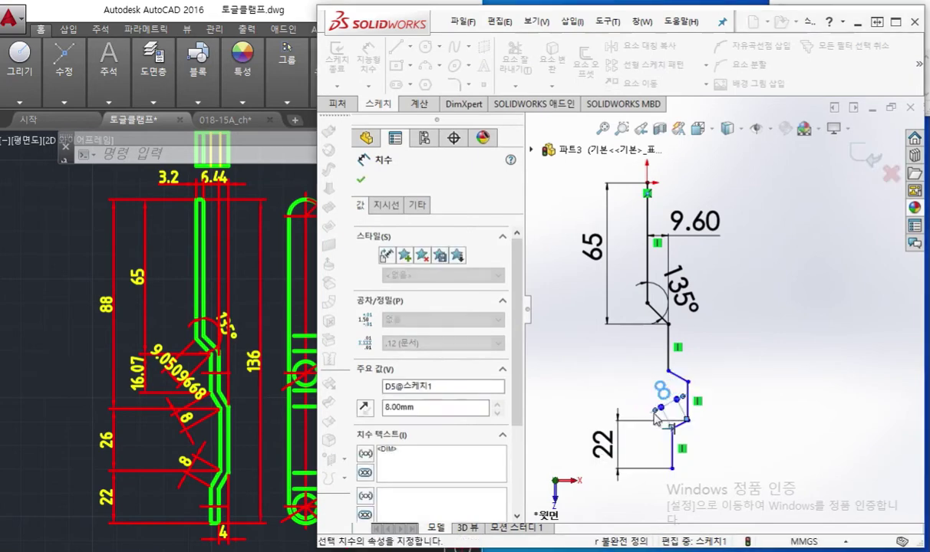
left_click(757, 435)
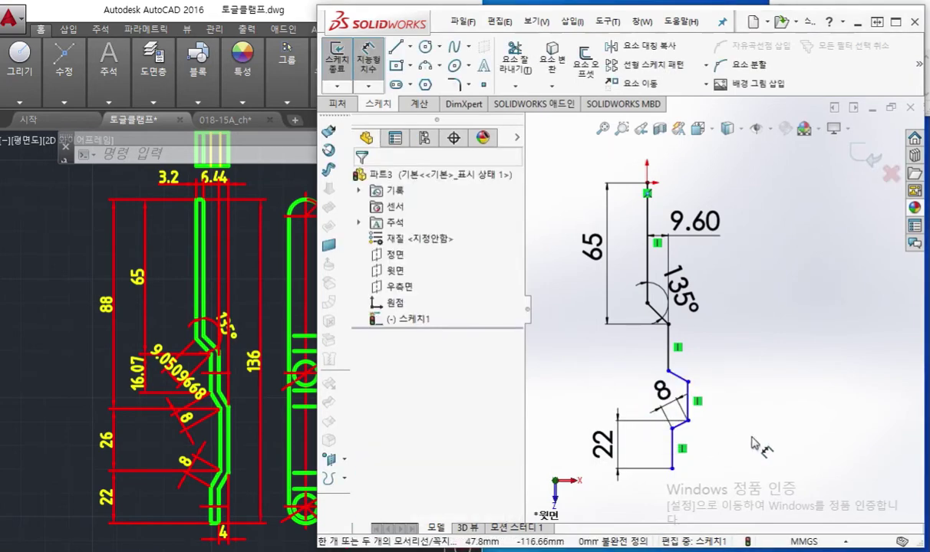
Dimension the horizontal span of the lowest slanted line as 4 mm, placed below the profile
left_click(681, 425)
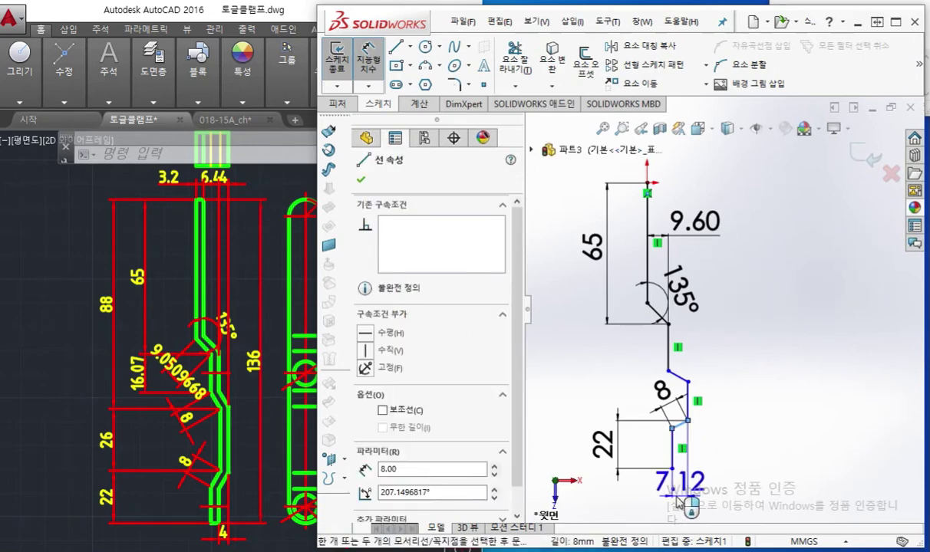
left_click(688, 506)
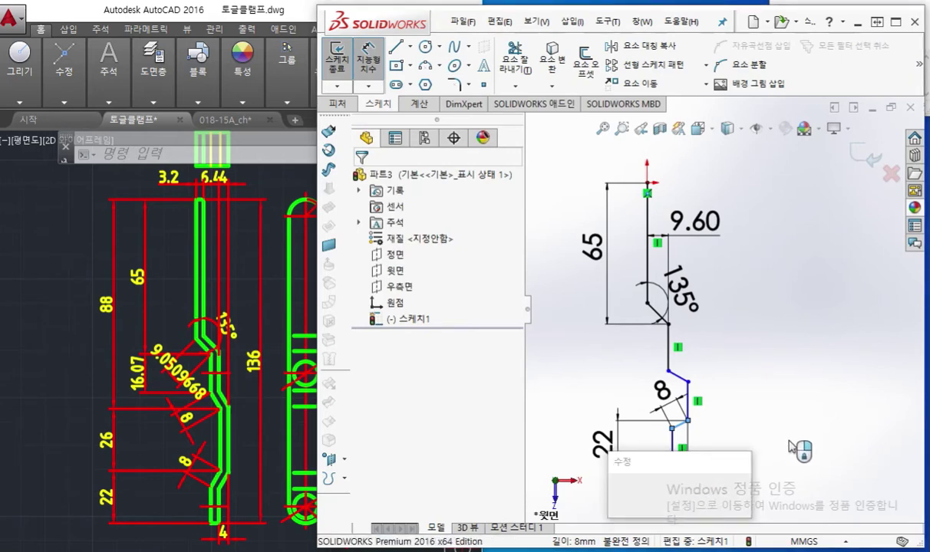
type("4")
key("Return")
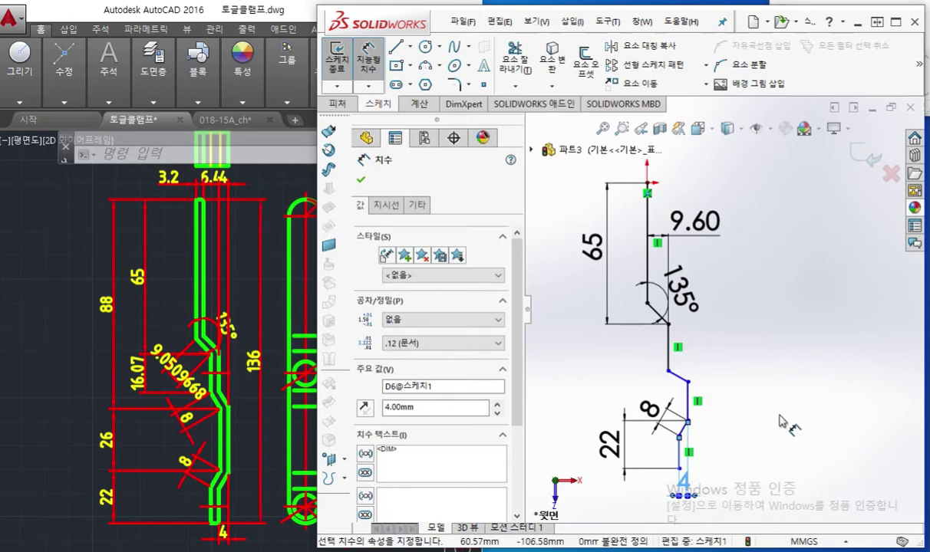
left_click(782, 423)
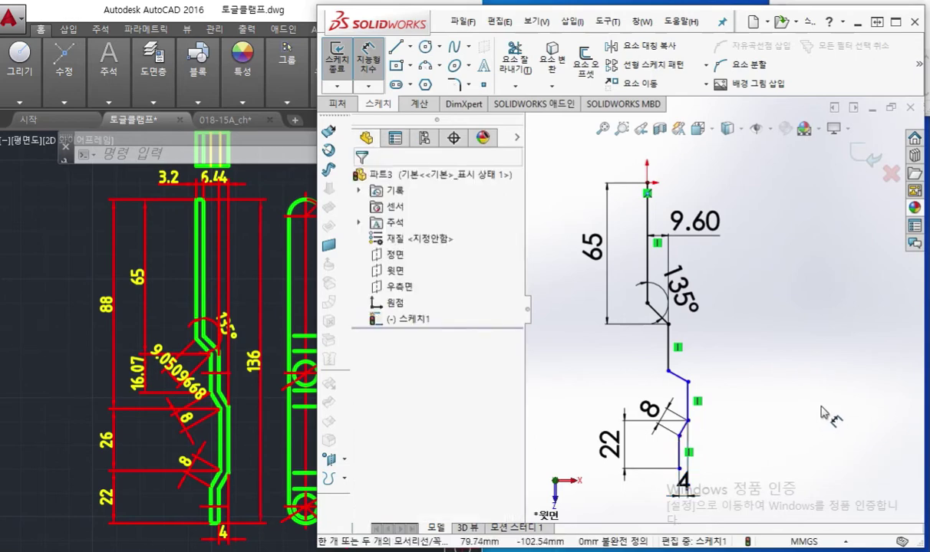
Dimension the vertical line between the two lower slanted lines as 26 mm
left_click(690, 395)
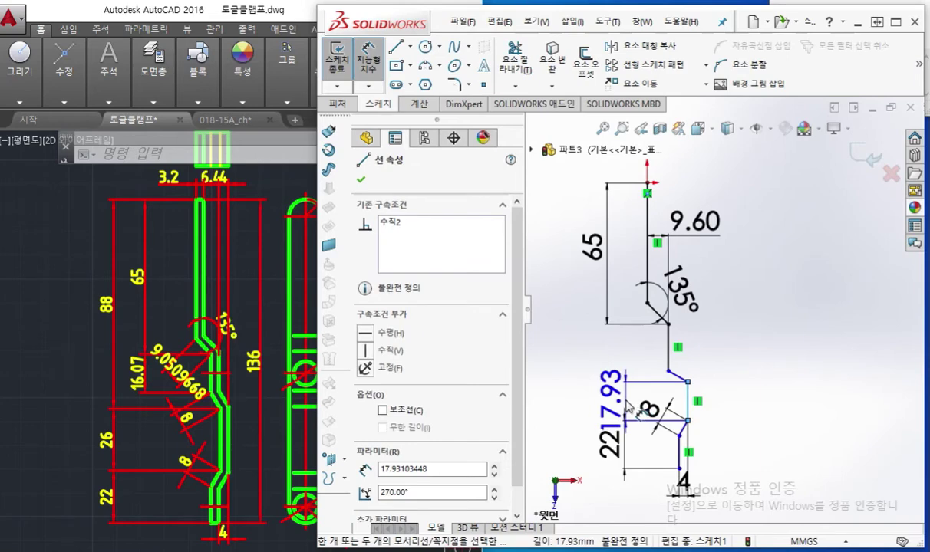
left_click(627, 407)
type("2")
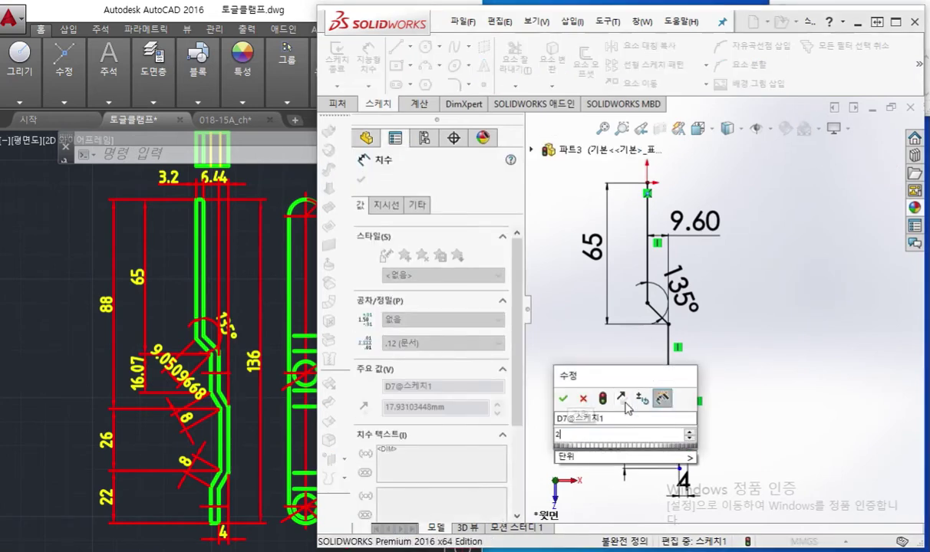
type("6")
key("Return")
key("Escape")
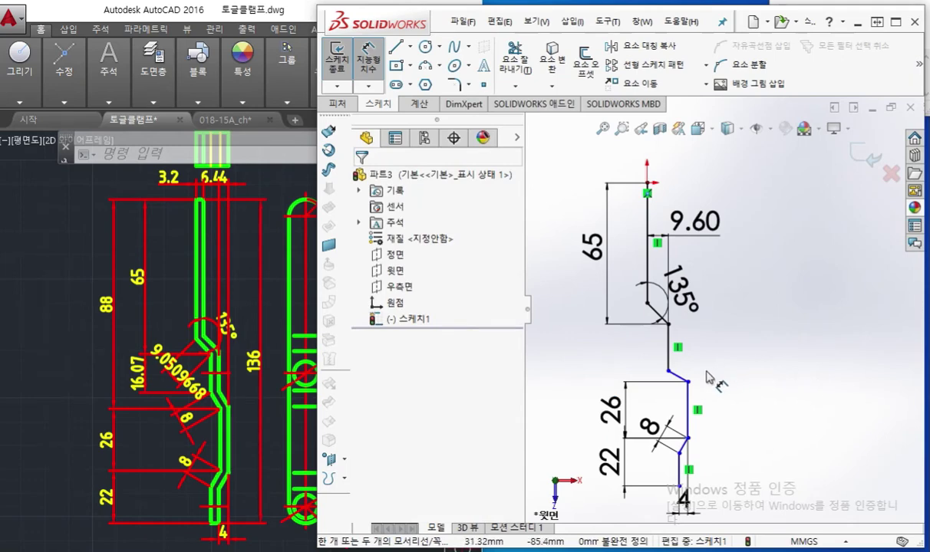
Dimension the length of the slanted line above the 26 mm vertical line as 8 mm
left_click(677, 376)
left_click_drag(634, 397, 666, 405)
double_click(666, 405)
type("8")
key("Return")
left_click(764, 399)
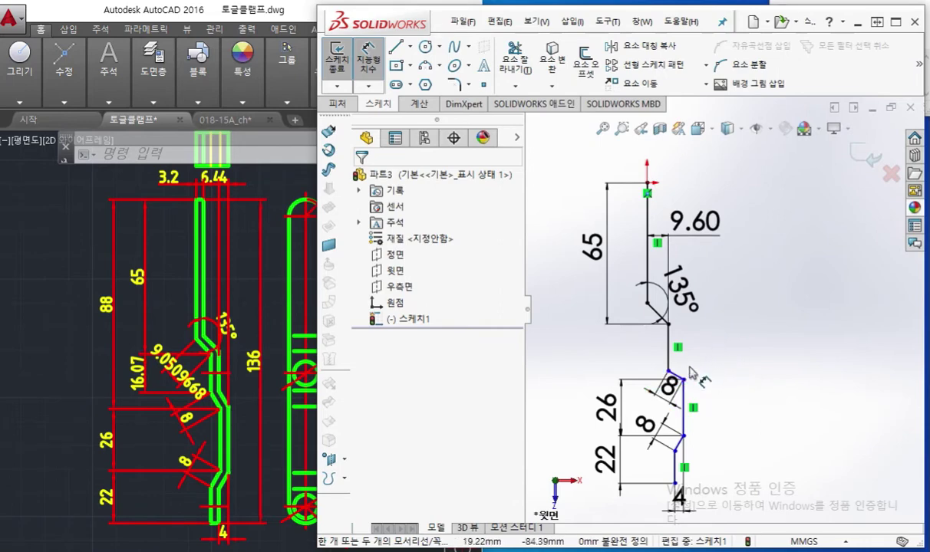
Dimension the horizontal span of the slanted line above the 26 mm vertical line as 4 mm
scroll(702, 409, "down", 2)
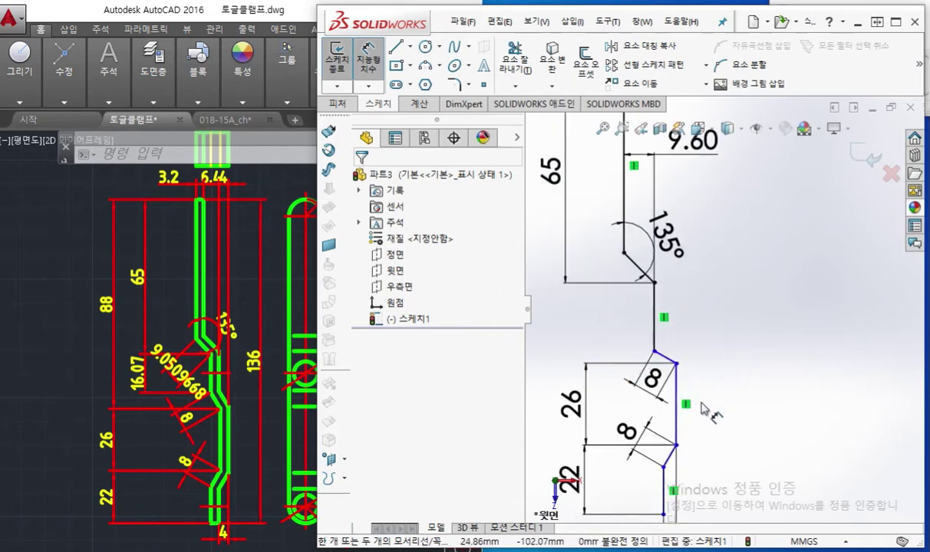
left_click(665, 357)
left_click(671, 332)
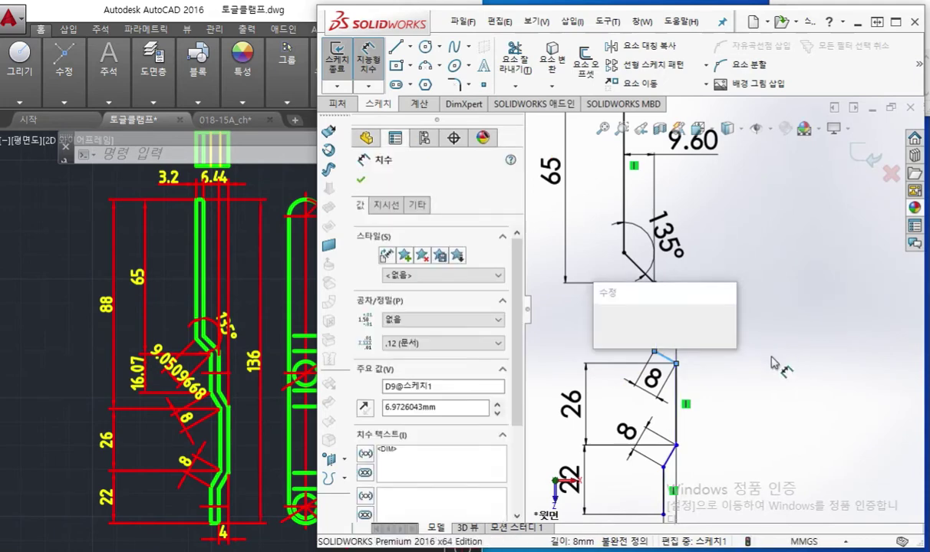
type("4")
key("Return")
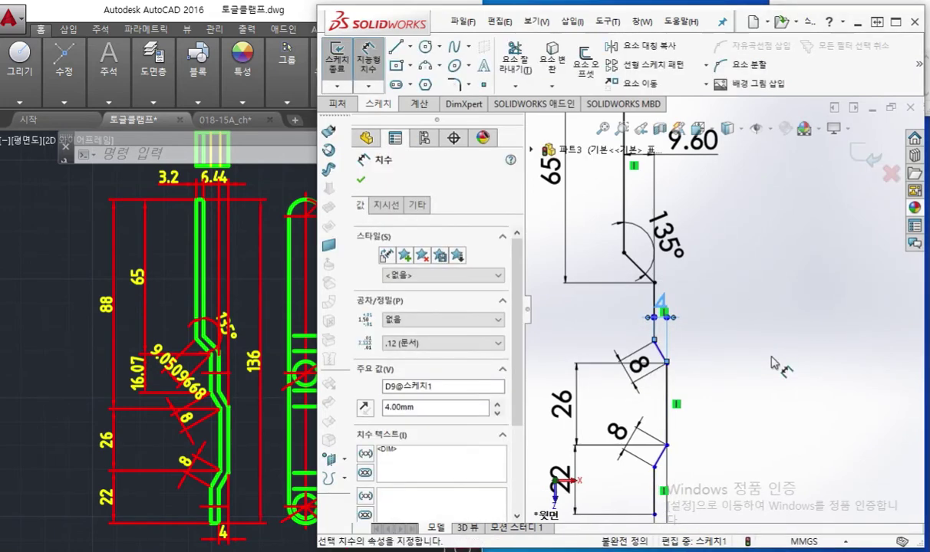
key("Escape")
Dimension the profile's overall vertical length from the origin to its lowest endpoint as 136 mm
scroll(735, 376, "up", 1)
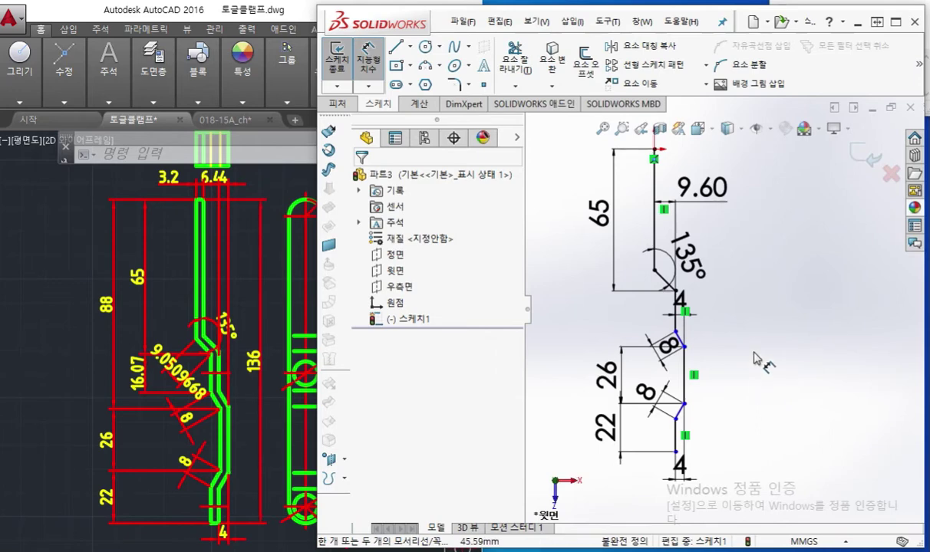
left_click(655, 149)
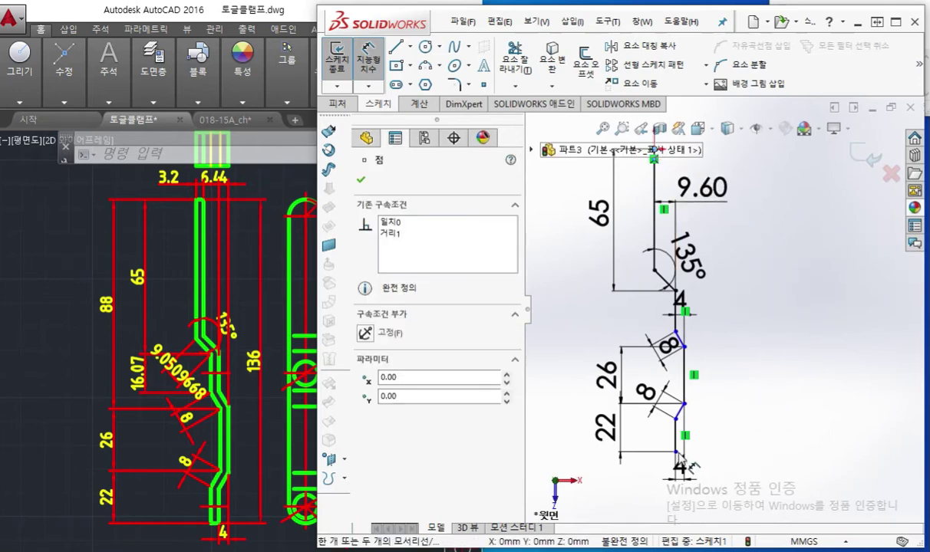
left_click(675, 452)
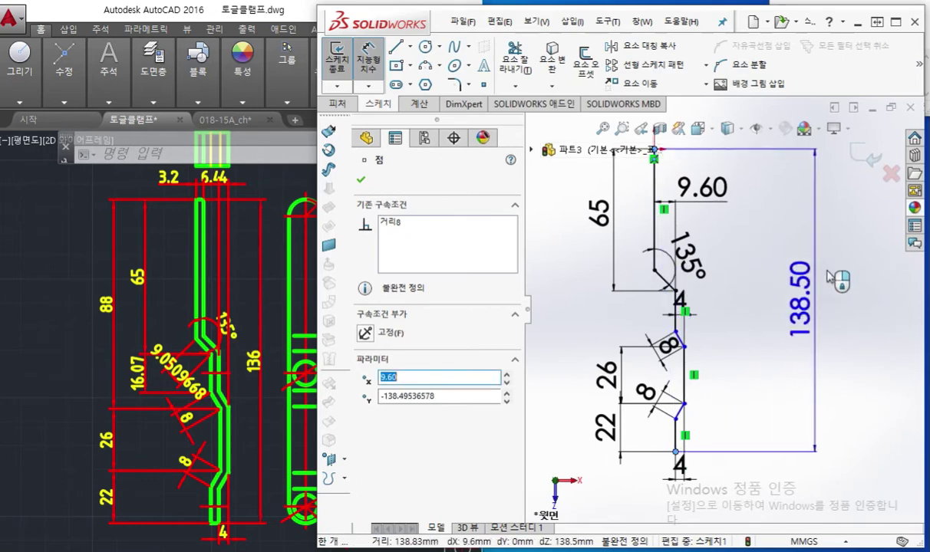
left_click(769, 315)
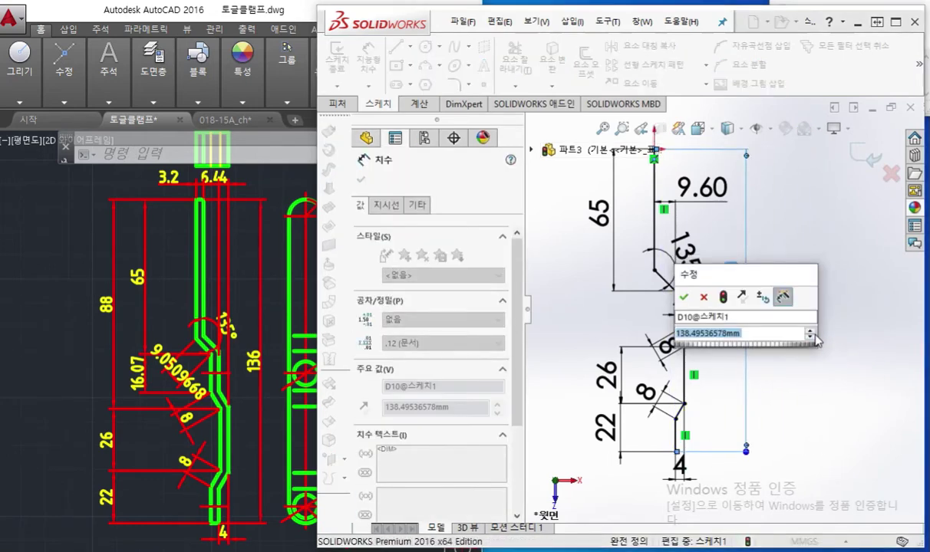
type("136")
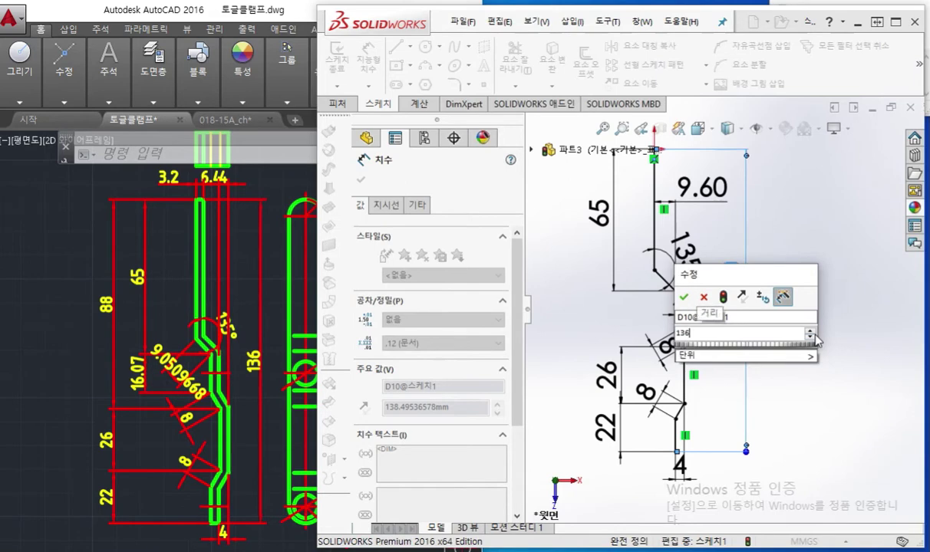
key("Return")
key("Escape")
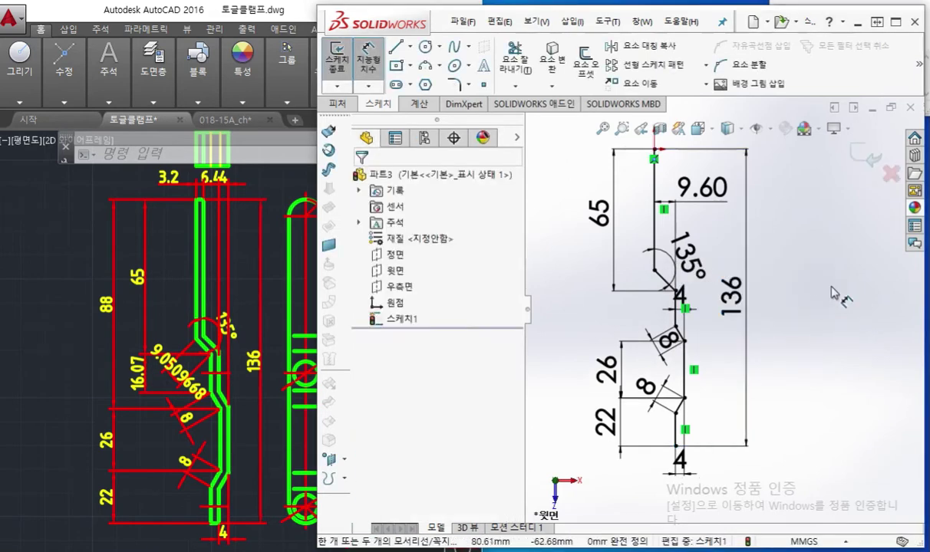
Enlarge the workspace and reposition the 136 mm, 135°, 9.60 mm and 65 mm dimensions clear of each other around the upper profile
left_click(876, 22)
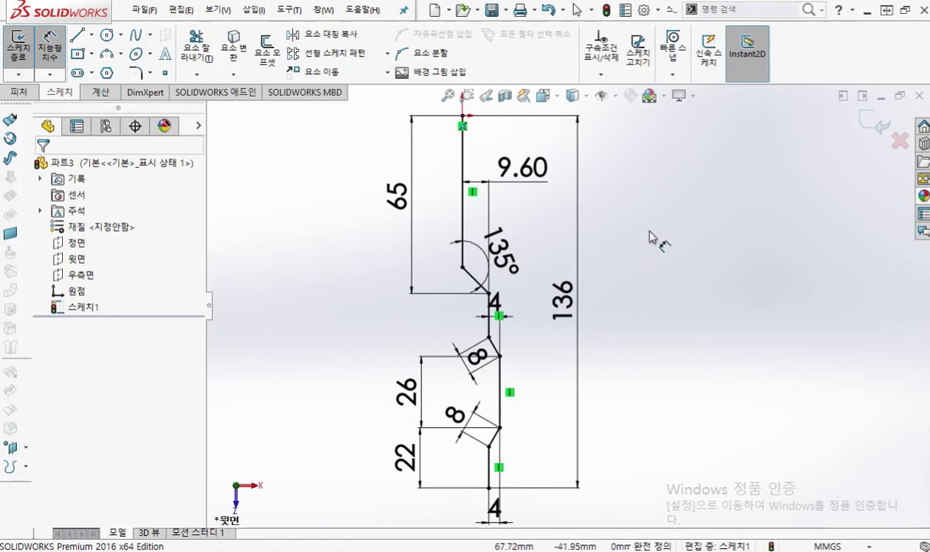
key("shift+Up")
key("shift+Right")
key("shift+Down")
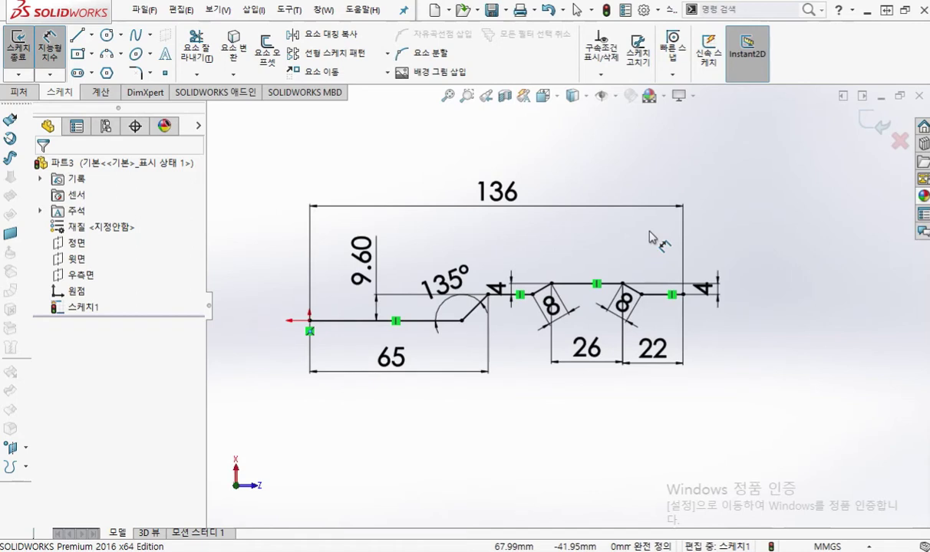
key("ctrl+5")
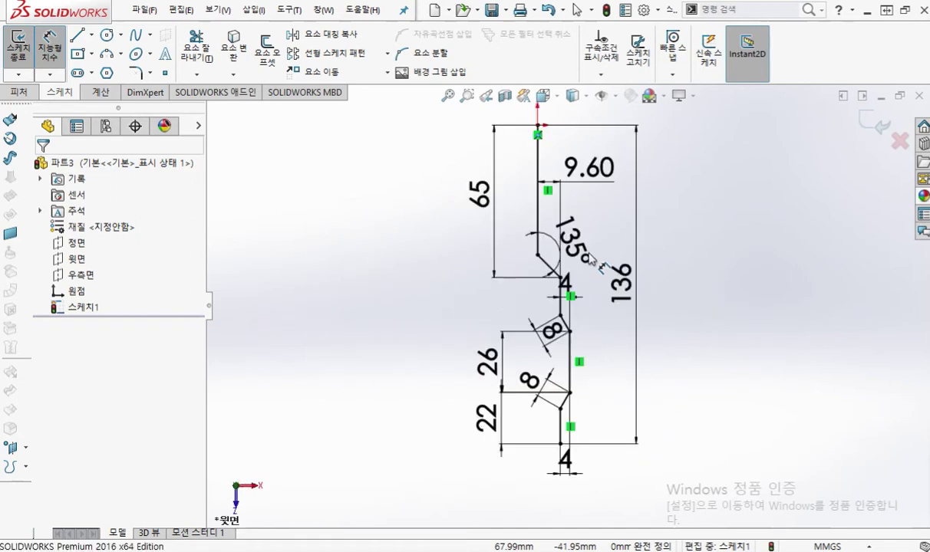
scroll(664, 295, "down", 2)
middle_click_drag(665, 297, 659, 304, "ctrl")
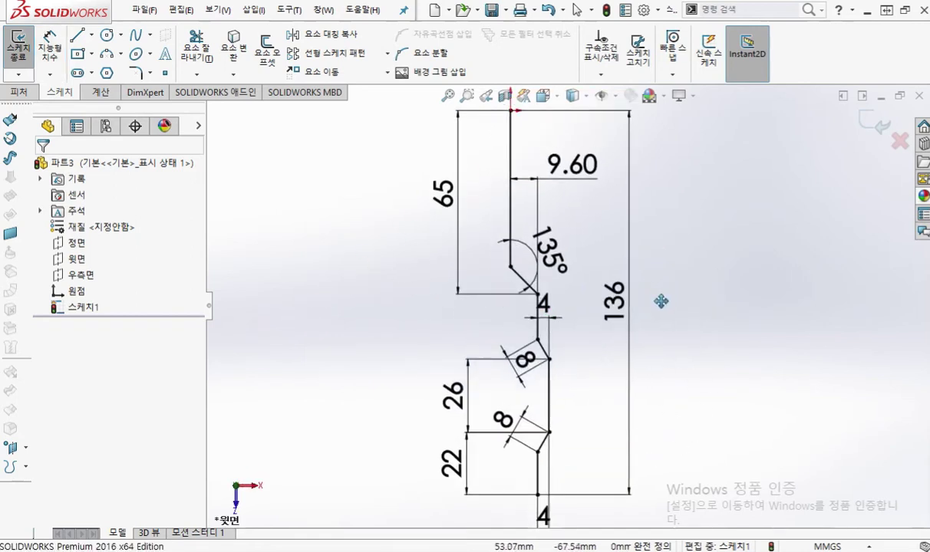
left_click_drag(615, 292, 667, 297)
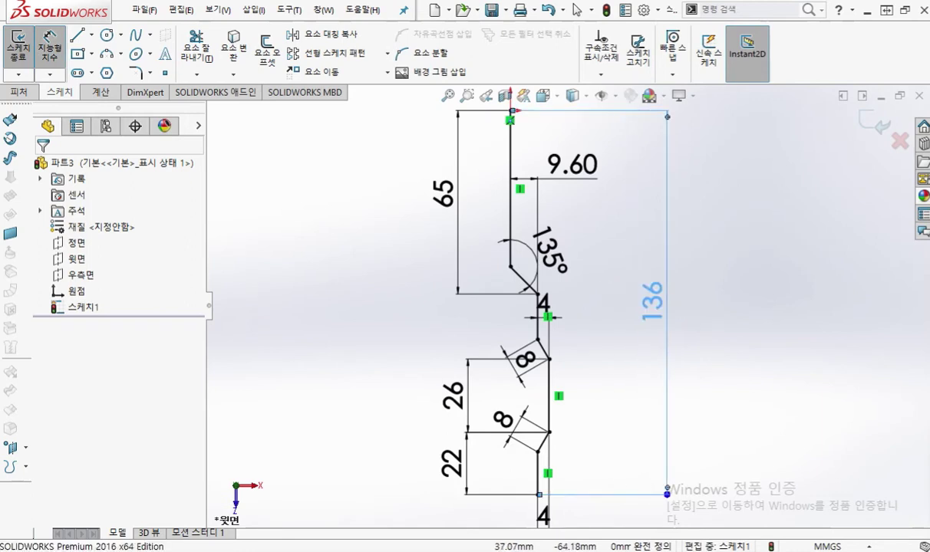
left_click_drag(560, 259, 623, 230)
left_click_drag(591, 175, 552, 241)
left_click_drag(452, 201, 449, 205)
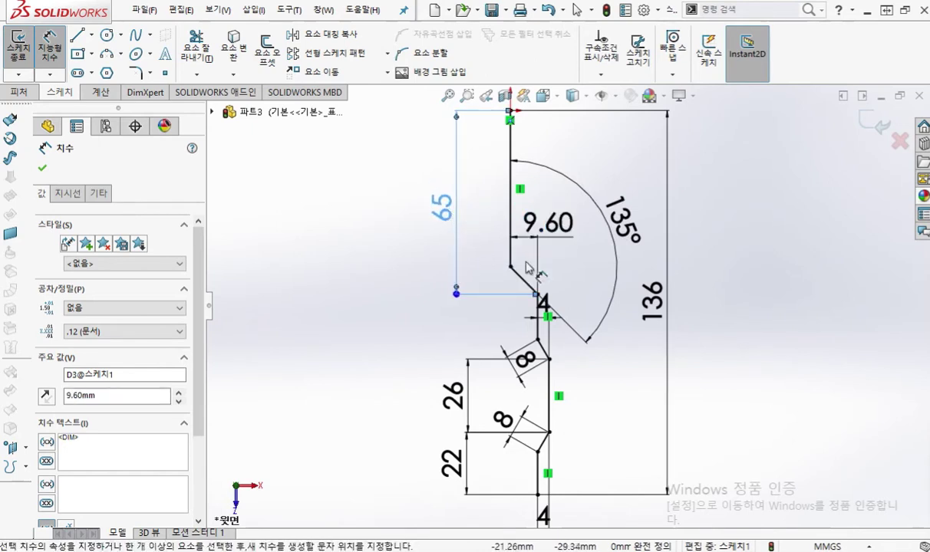
Reposition both 4 mm, both 8 mm, the 26 mm and the 22 mm dimensions so they read clearly around the lower profile
left_click_drag(543, 303, 516, 328)
left_click(514, 376)
left_click_drag(513, 374, 500, 381)
left_click_drag(513, 428, 504, 424)
left_click_drag(544, 514, 581, 527)
left_click_drag(454, 394, 444, 394)
left_click_drag(459, 464, 446, 464)
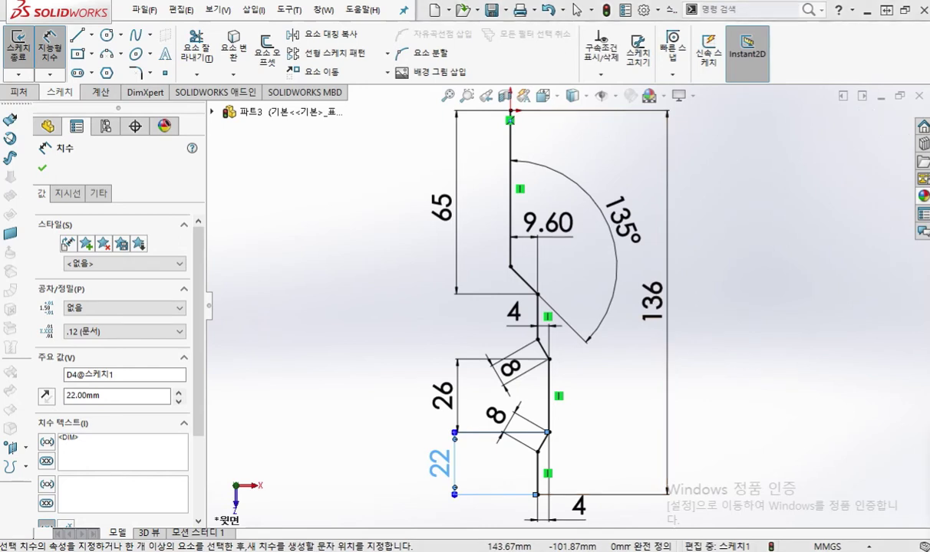
left_click(775, 280)
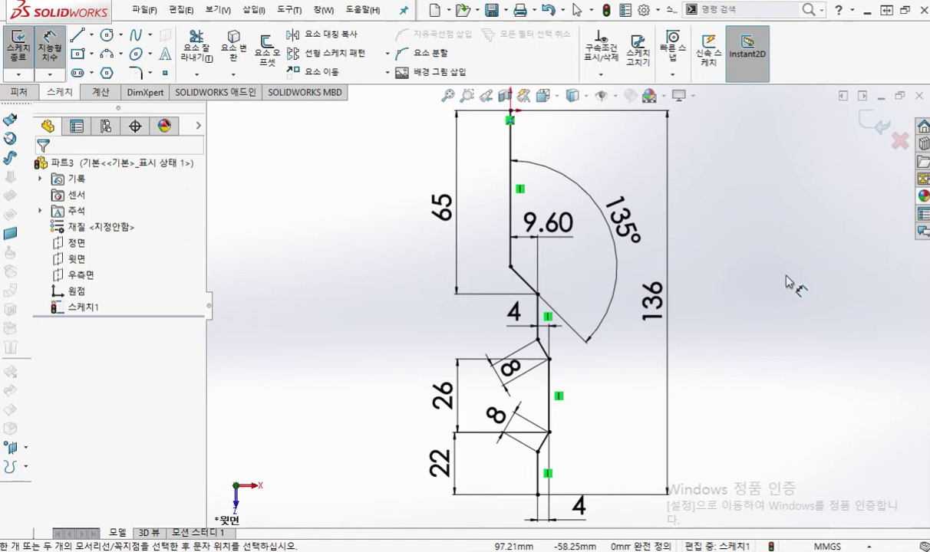
mouse_move(762, 203)
left_mouse_down()
mouse_move(757, 270)
mouse_move(834, 286)
mouse_move(794, 197)
mouse_move(763, 204)
left_mouse_up()
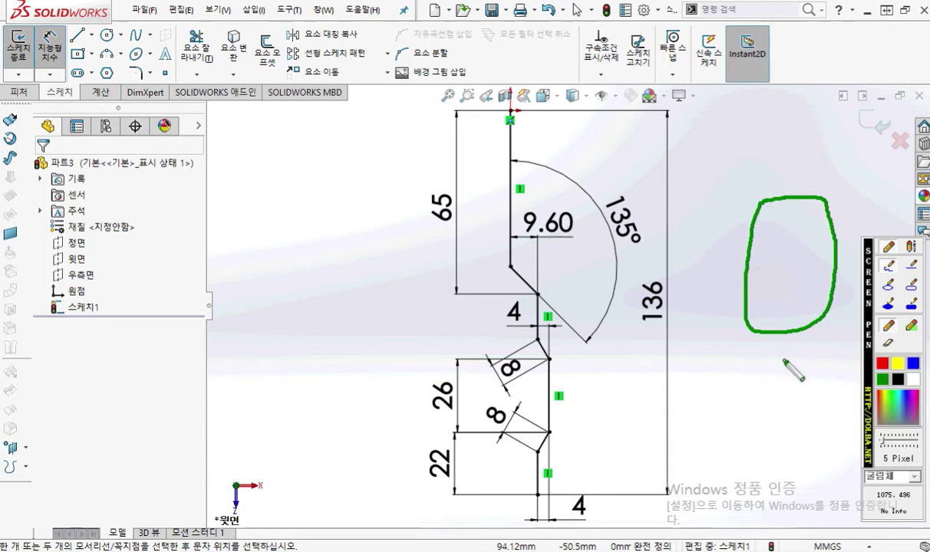
left_click_drag(751, 329, 816, 453)
left_click_drag(834, 206, 886, 327)
left_click_drag(805, 445, 860, 452)
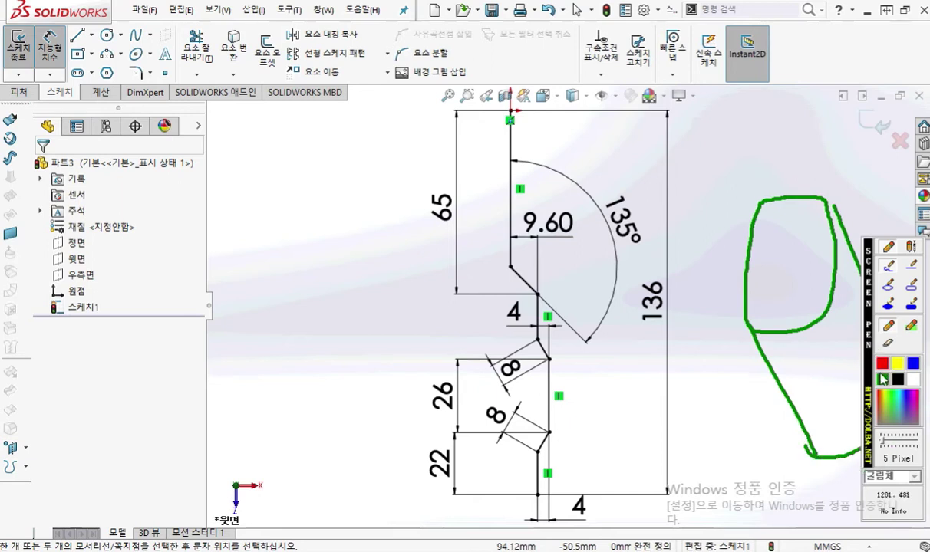
mouse_move(313, 183)
left_mouse_down()
mouse_move(275, 273)
mouse_move(265, 330)
mouse_move(246, 342)
mouse_move(233, 381)
left_mouse_up()
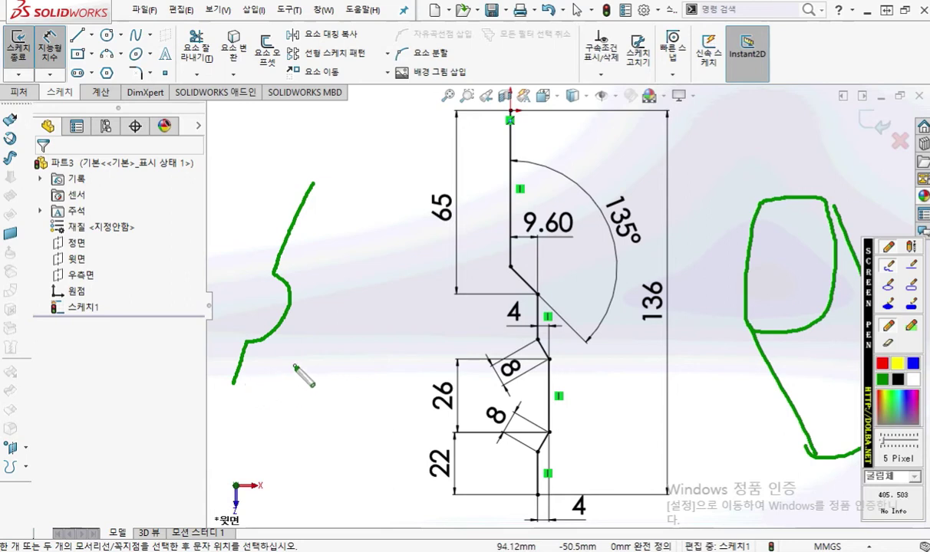
mouse_move(244, 390)
left_mouse_down()
mouse_move(251, 358)
mouse_move(300, 336)
mouse_move(295, 268)
mouse_move(326, 188)
mouse_move(313, 183)
mouse_move(245, 391)
mouse_move(271, 475)
mouse_move(289, 422)
left_mouse_up()
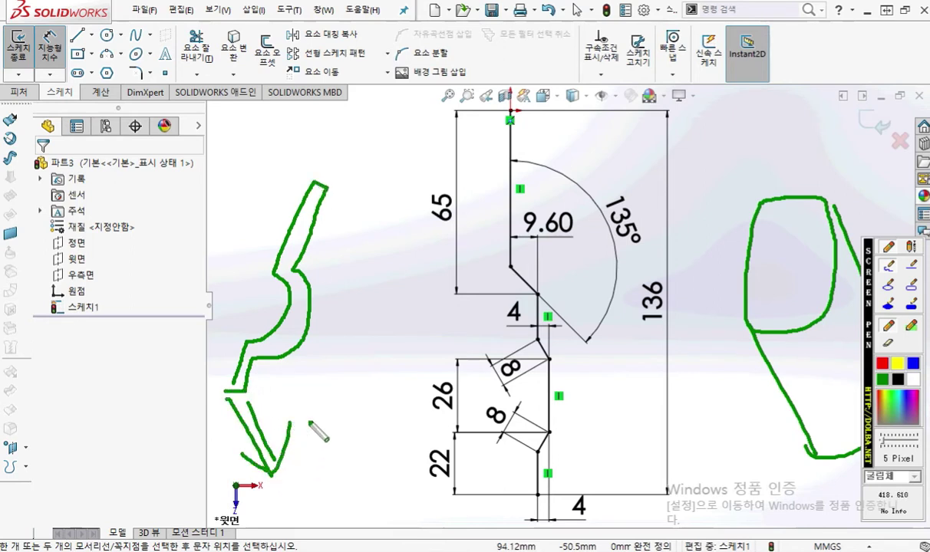
key("Escape")
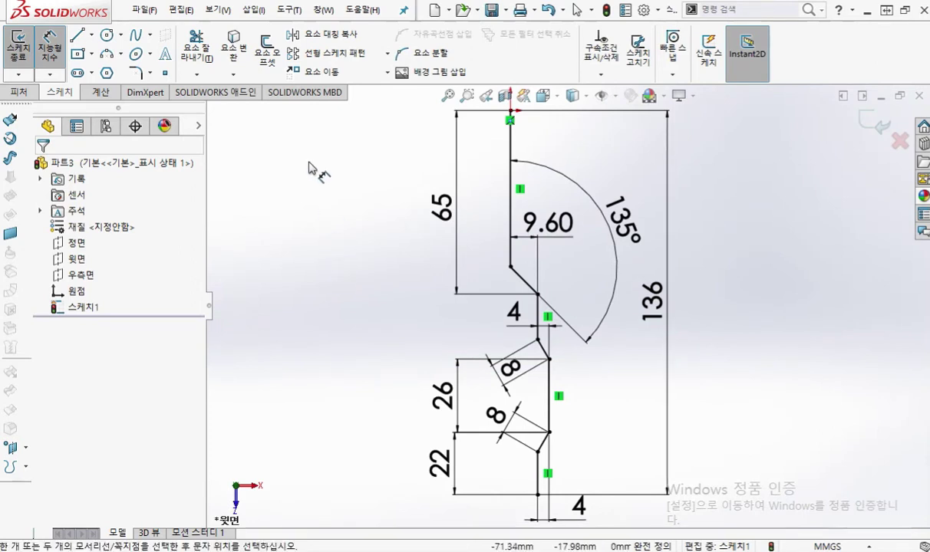
Start an Extruded Boss/Base from the open profile sketch as a thin feature
key("s")
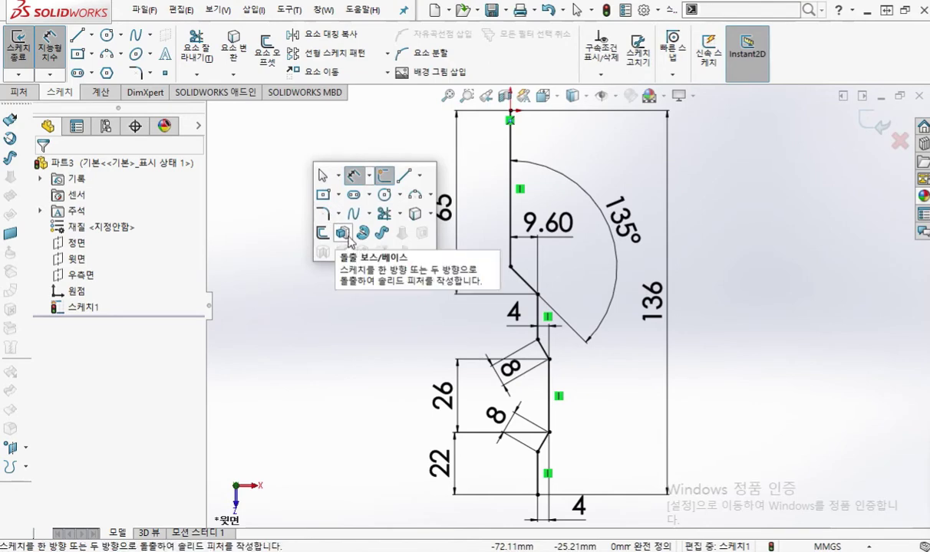
left_click(343, 233)
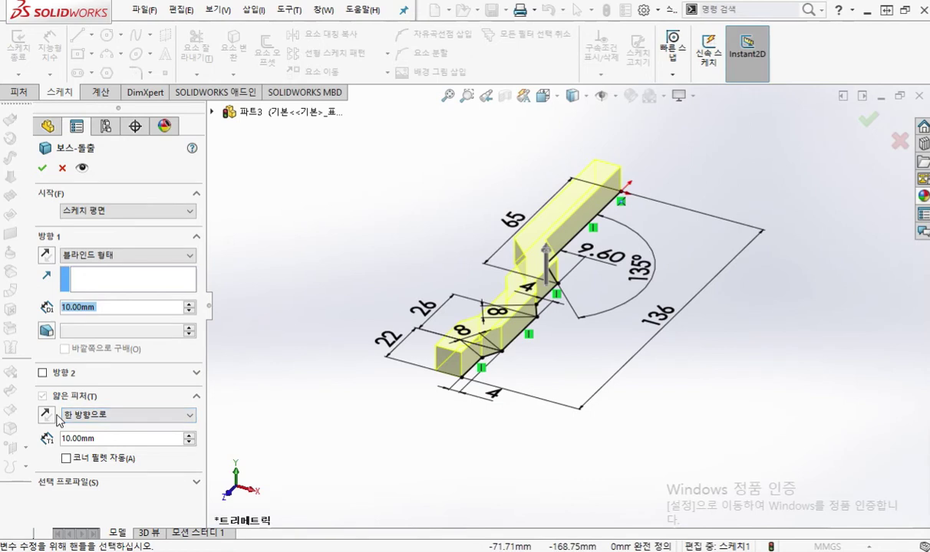
key("F12")
mouse_move(34, 390)
left_mouse_down()
mouse_move(47, 397)
mouse_move(69, 378)
left_mouse_up()
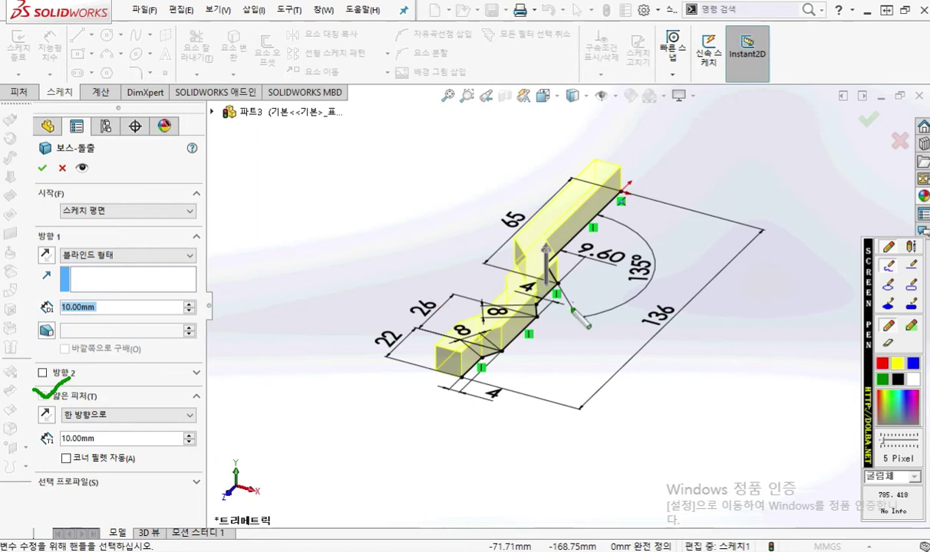
mouse_move(417, 350)
left_mouse_down()
mouse_move(460, 363)
mouse_move(436, 343)
left_mouse_up()
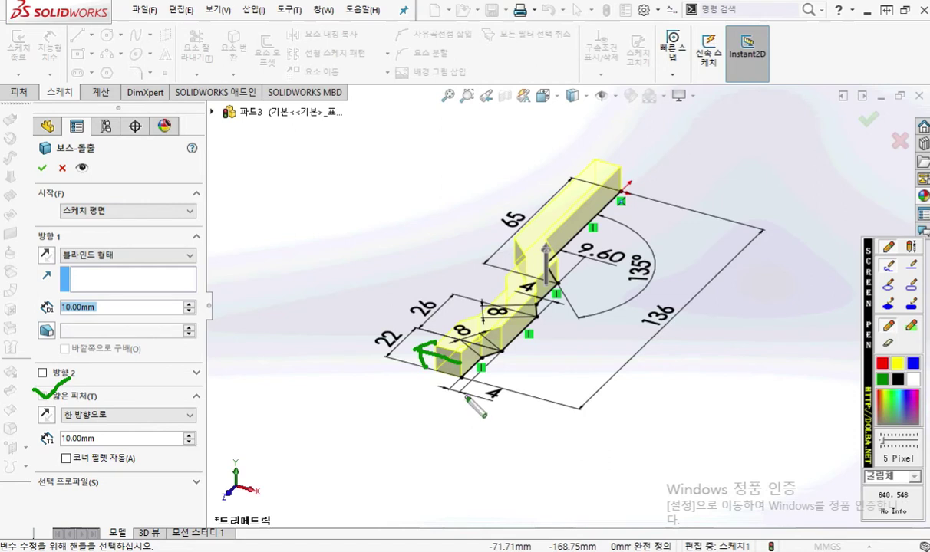
mouse_move(476, 371)
left_mouse_down()
mouse_move(514, 389)
mouse_move(507, 401)
left_mouse_up()
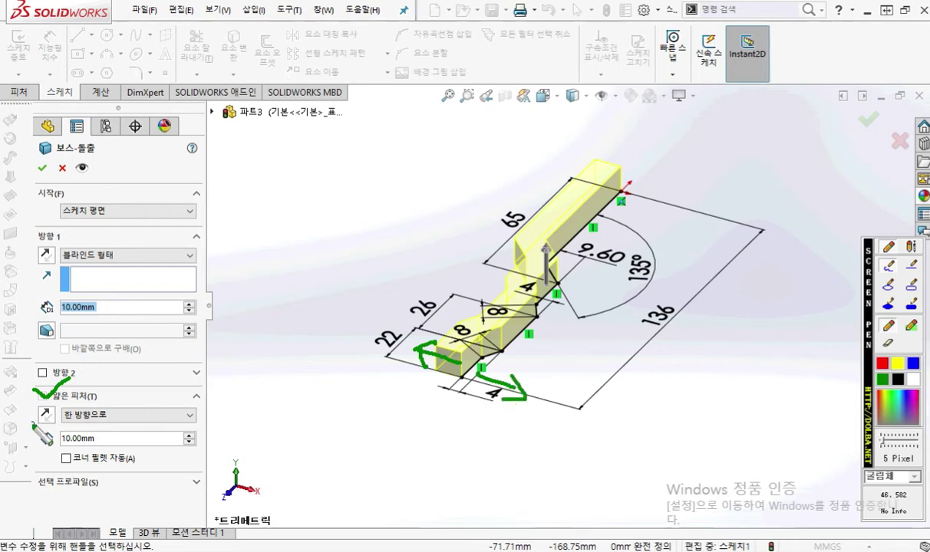
mouse_move(46, 432)
left_mouse_down()
mouse_move(29, 418)
mouse_move(60, 409)
mouse_move(47, 432)
left_mouse_up()
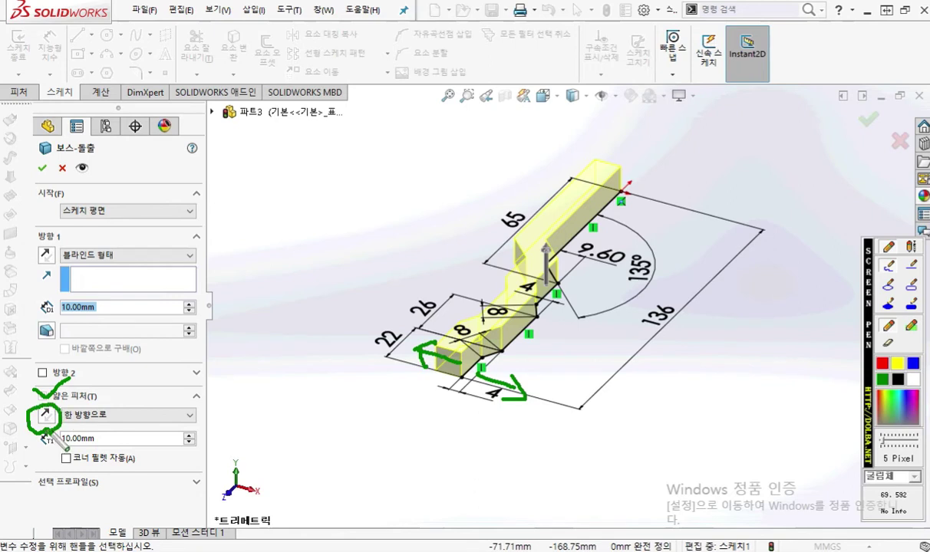
key("Escape")
Reverse the direction in which the thin feature adds its wall thickness
left_click(50, 418)
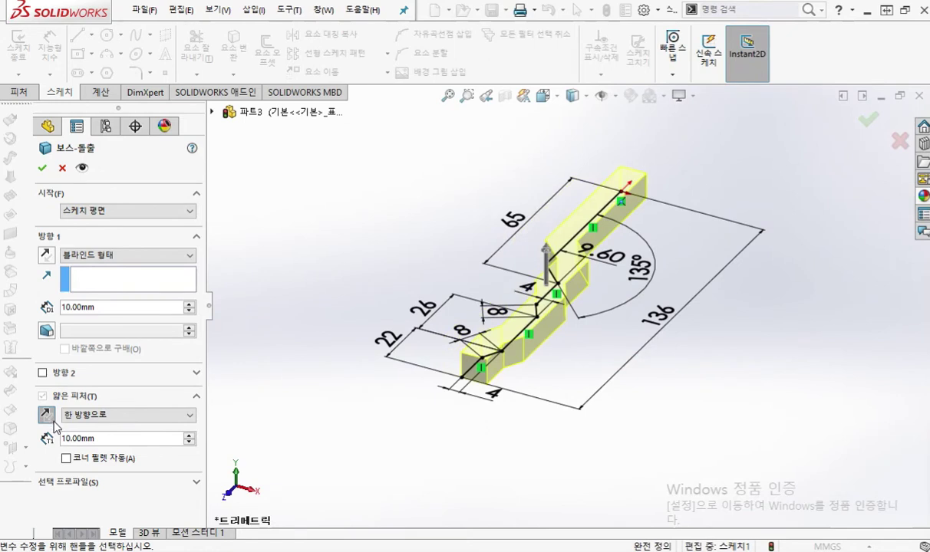
key("F2")
mouse_move(602, 208)
left_mouse_down()
mouse_move(637, 176)
mouse_move(655, 190)
left_mouse_up()
mouse_move(596, 177)
left_mouse_down()
mouse_move(663, 202)
mouse_move(654, 212)
mouse_move(622, 189)
left_mouse_up()
mouse_move(646, 146)
left_mouse_down()
mouse_move(649, 170)
mouse_move(736, 156)
left_mouse_up()
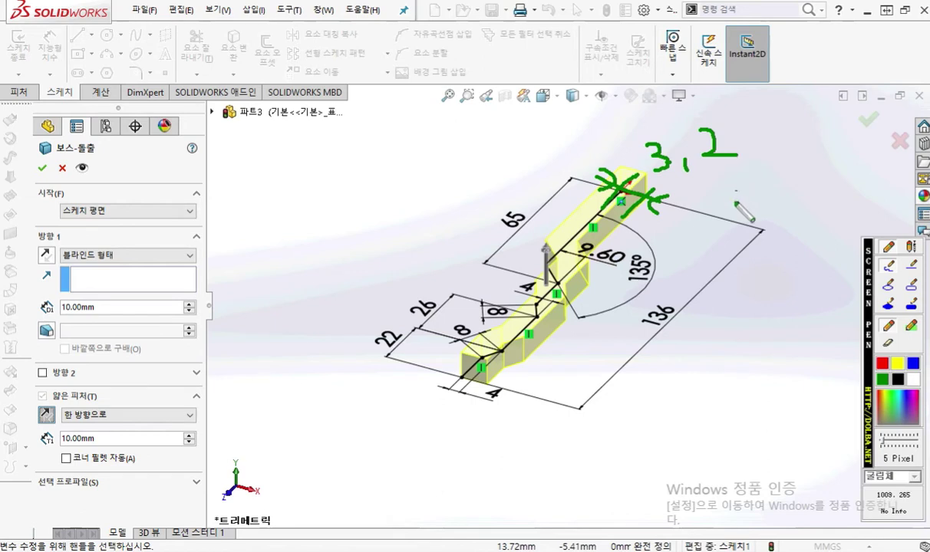
mouse_move(99, 423)
left_mouse_down()
mouse_move(129, 431)
mouse_move(136, 452)
mouse_move(190, 437)
left_mouse_up()
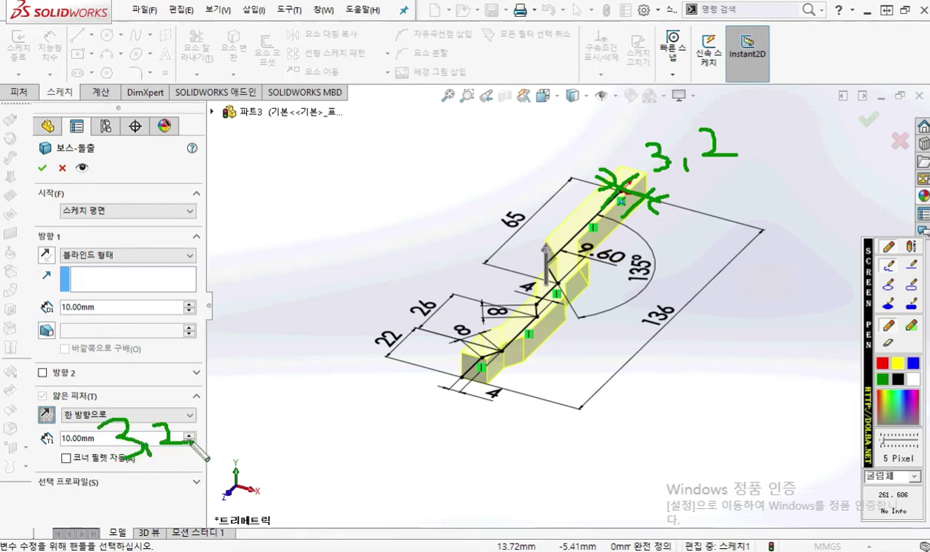
key("Escape")
Set the thin feature's wall thickness to 3.2 mm
double_click(93, 440)
type("3.2")
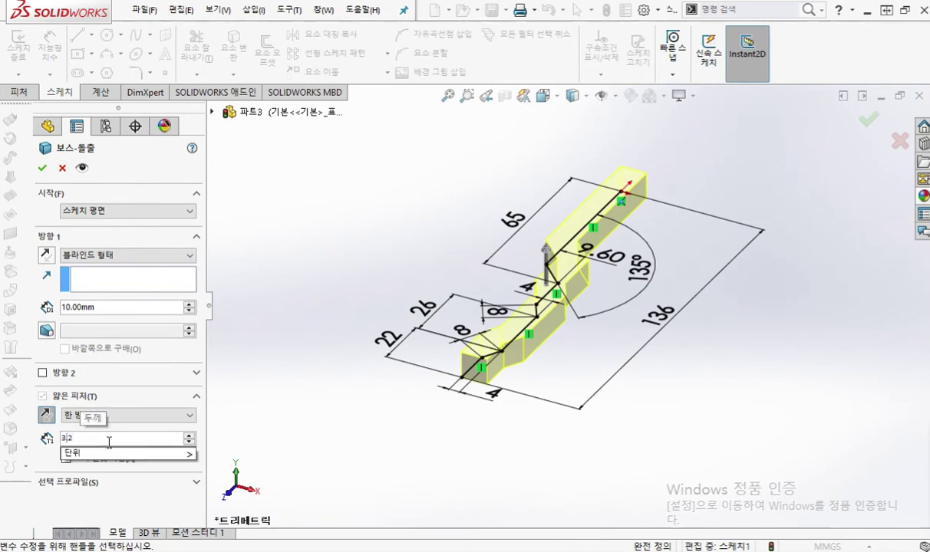
key("Return")
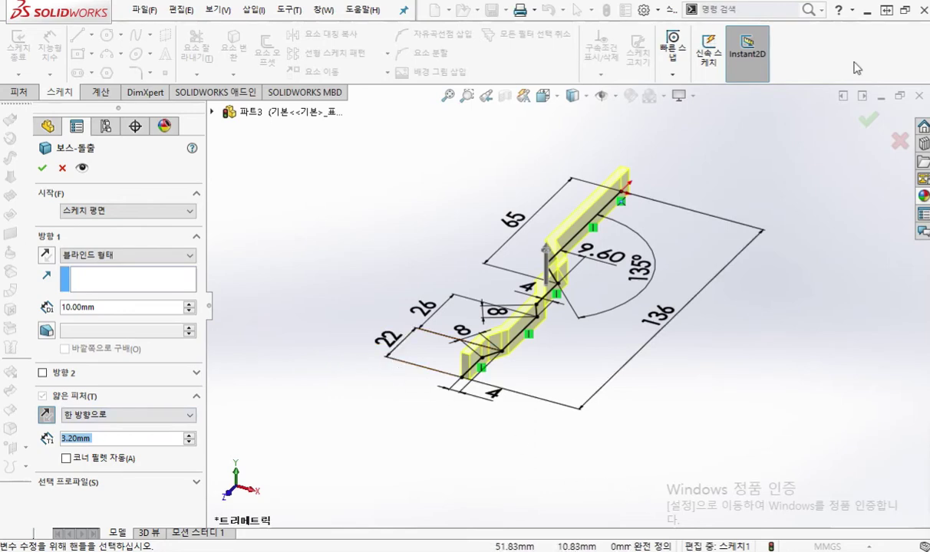
Switch to the AutoCAD drawing and examine the handle's front view for its end radius and width
left_click(906, 11)
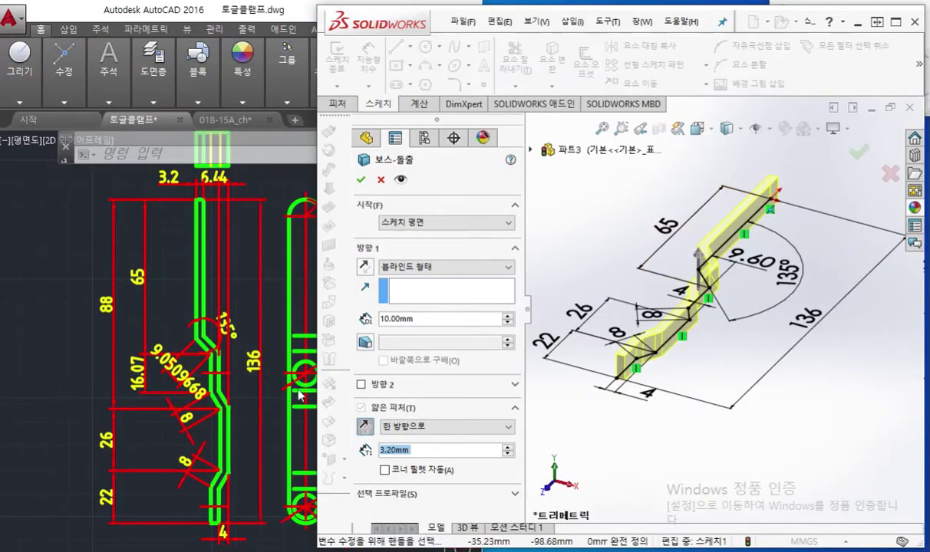
left_click(253, 353)
middle_click_drag(357, 369, 264, 382)
key("F9")
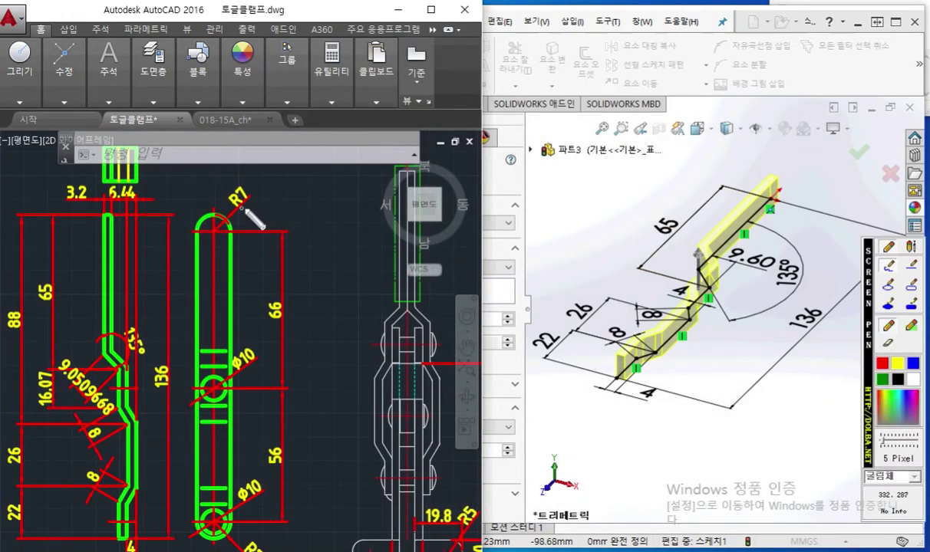
mouse_move(249, 209)
left_mouse_down()
mouse_move(255, 172)
mouse_move(250, 216)
left_mouse_up()
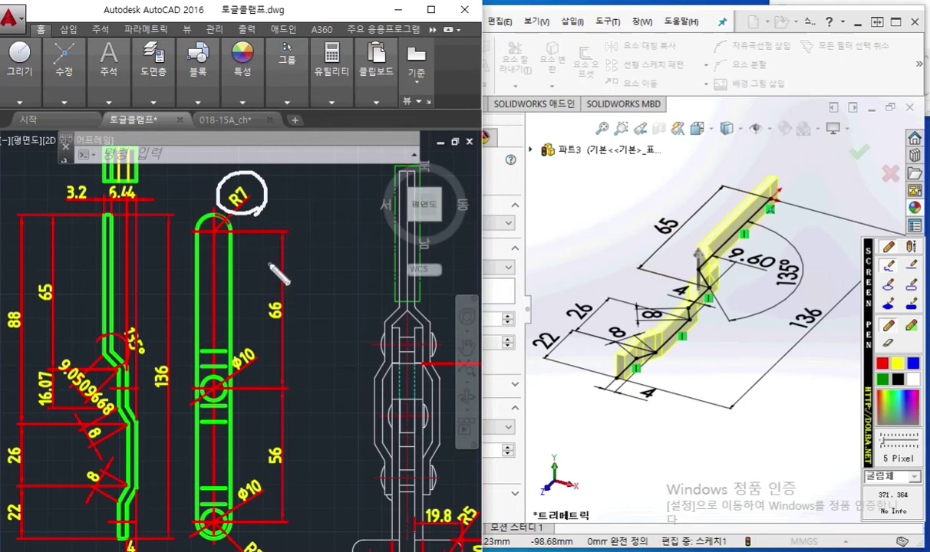
mouse_move(178, 270)
left_mouse_down()
mouse_move(255, 270)
mouse_move(233, 270)
mouse_move(246, 287)
mouse_move(196, 265)
mouse_move(184, 287)
left_mouse_up()
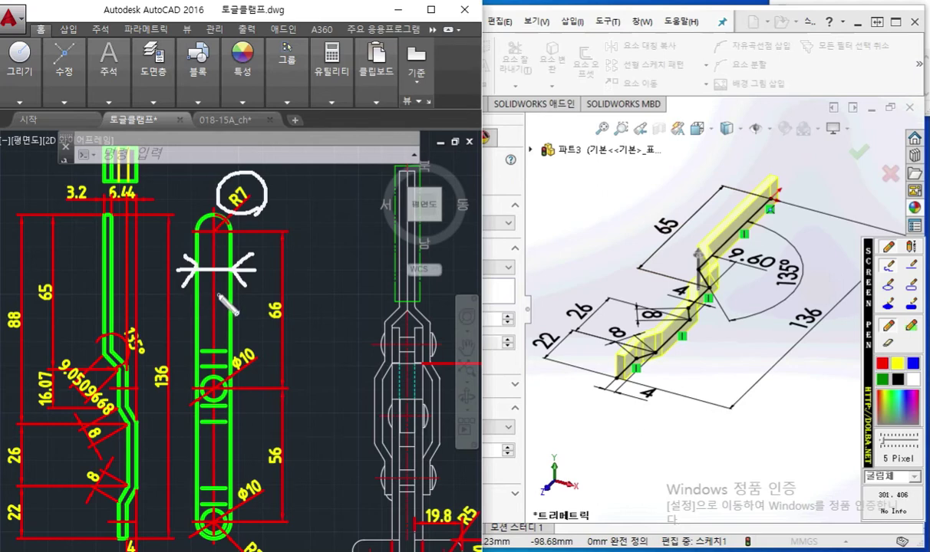
left_click(885, 367)
mouse_move(638, 311)
left_mouse_down()
mouse_move(659, 423)
mouse_move(675, 388)
left_mouse_up()
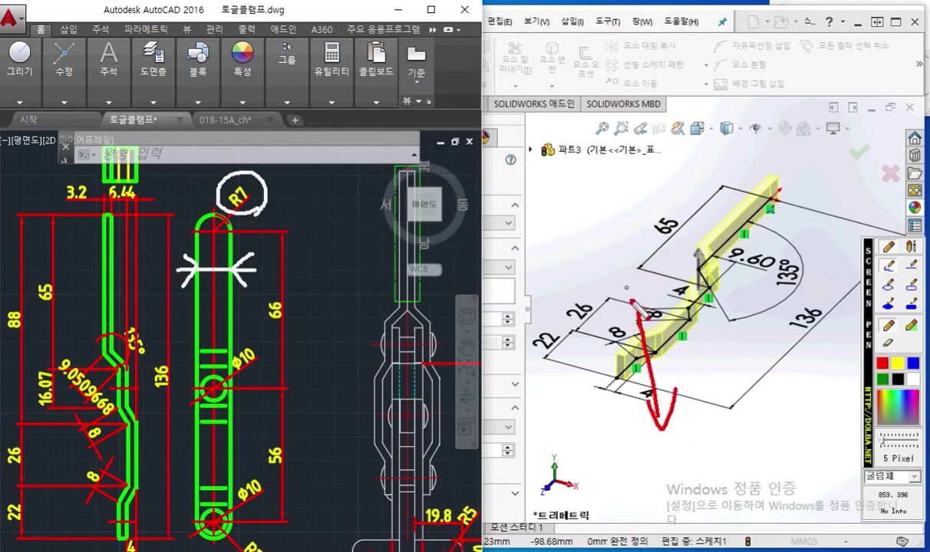
mouse_move(631, 334)
left_mouse_down()
mouse_move(627, 303)
mouse_move(654, 360)
left_mouse_up()
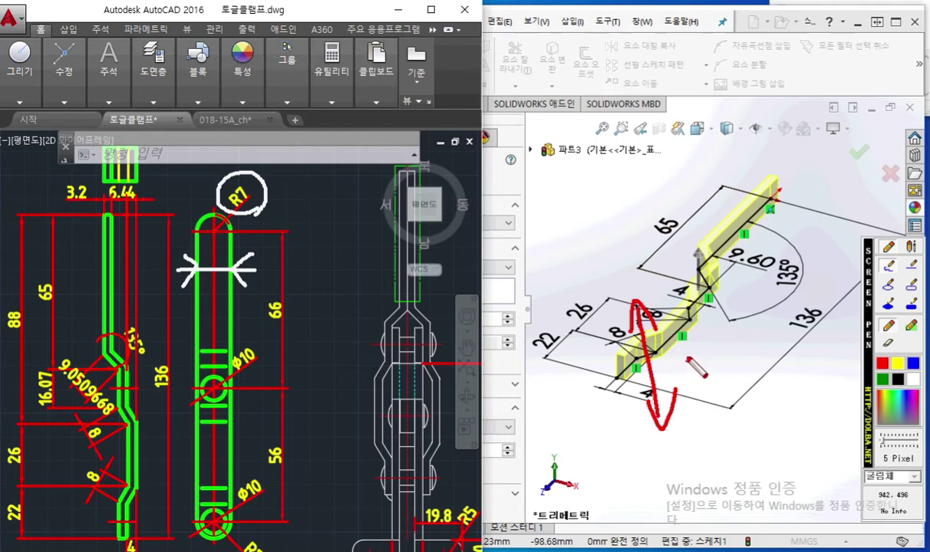
mouse_move(674, 343)
left_mouse_down()
mouse_move(678, 393)
mouse_move(726, 372)
left_mouse_up()
left_click_drag(721, 338, 707, 408)
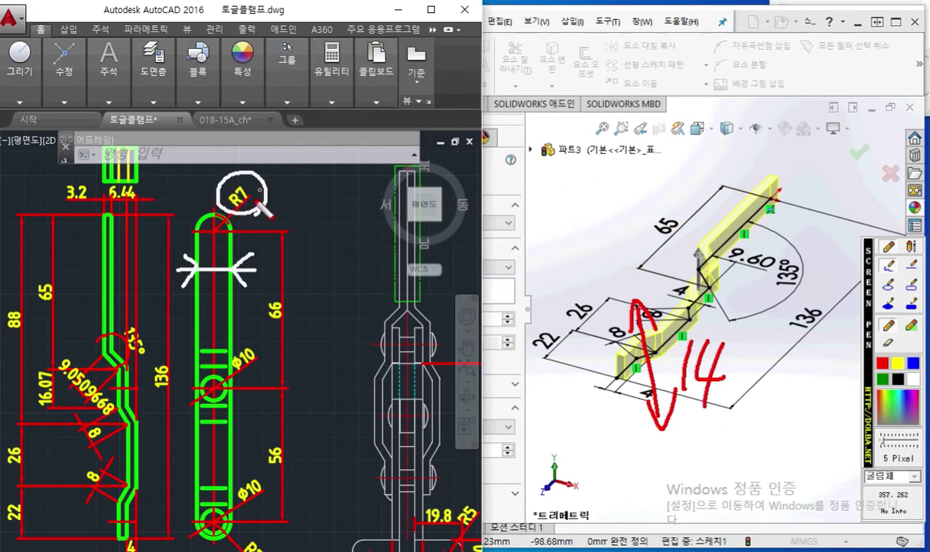
key("Escape")
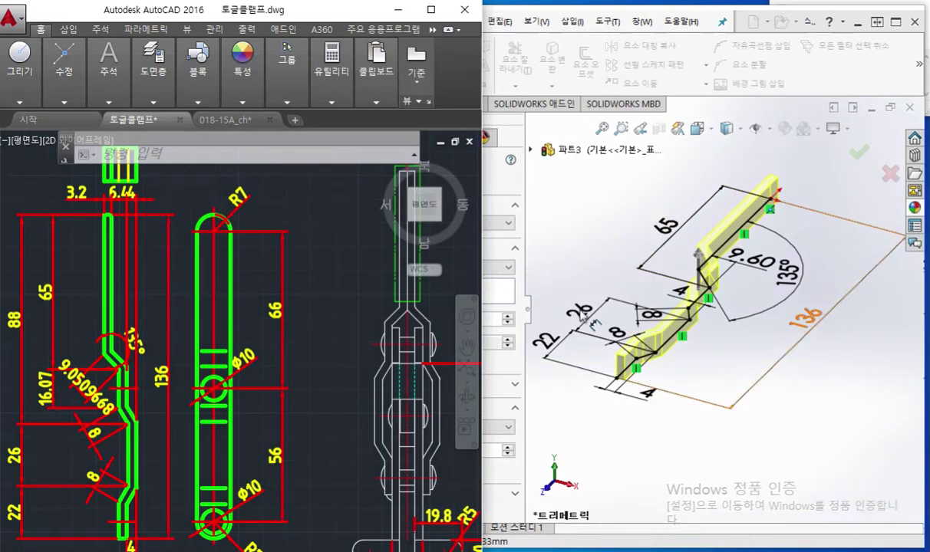
Switch to SOLIDWORKS and extrude the thin handle profile with a mid-plane end condition and a 14 mm depth
left_click(579, 237)
left_click(482, 267)
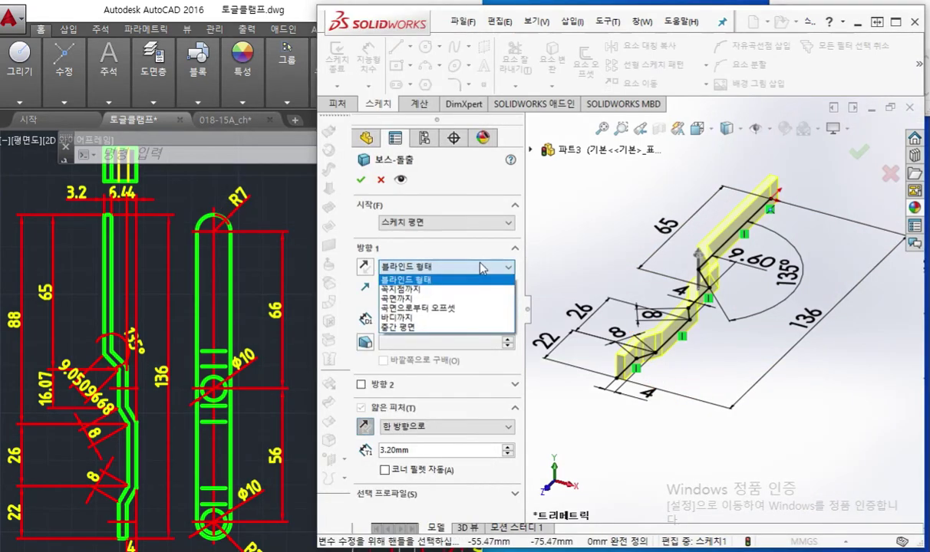
left_click(449, 328)
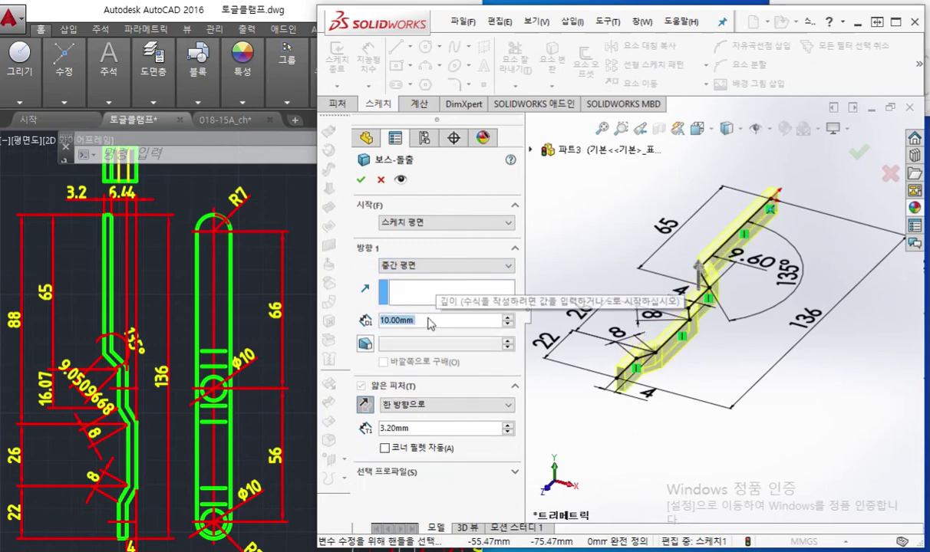
type("14")
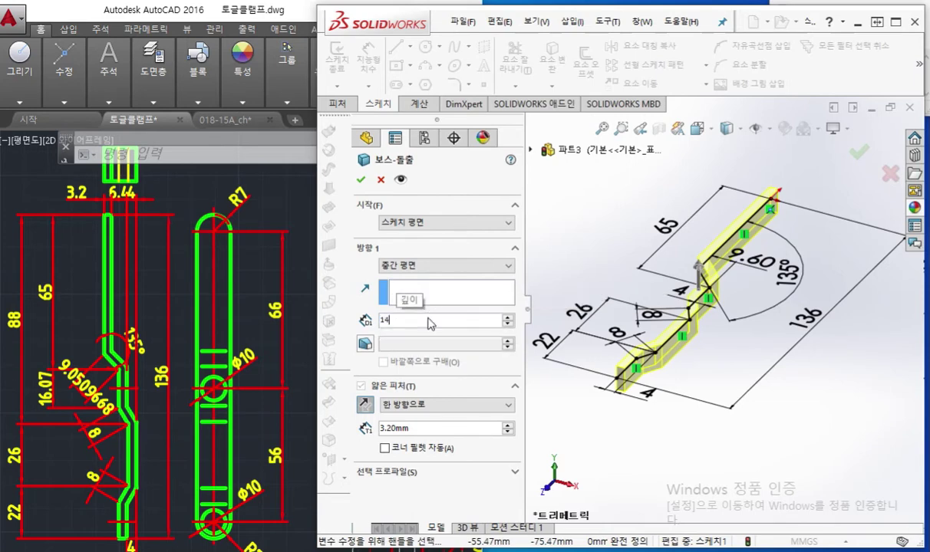
key("Return")
key("Return")
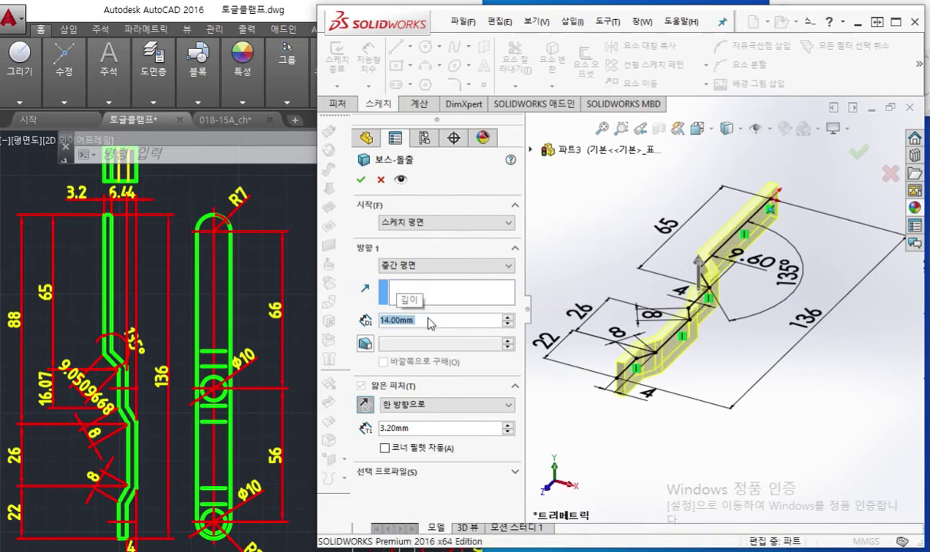
left_click(738, 362)
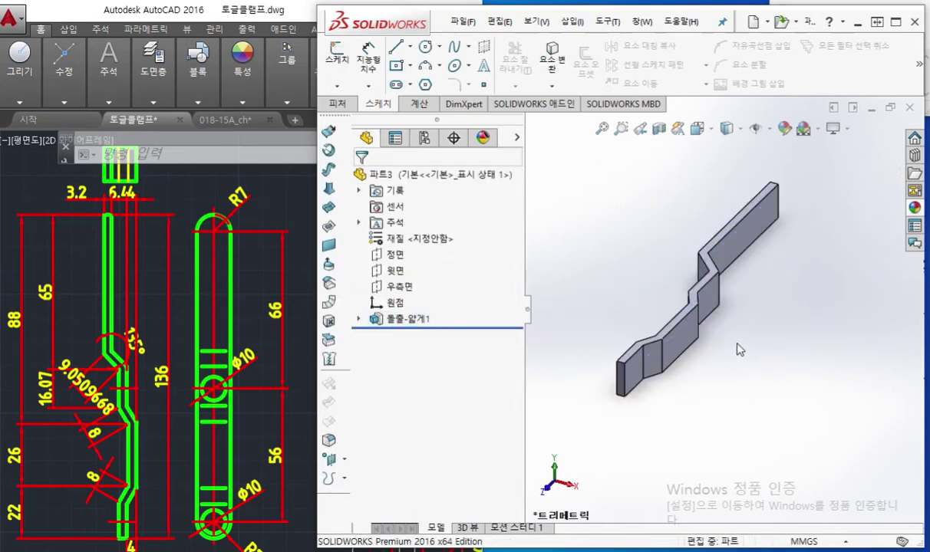
scroll(695, 321, "down", 1)
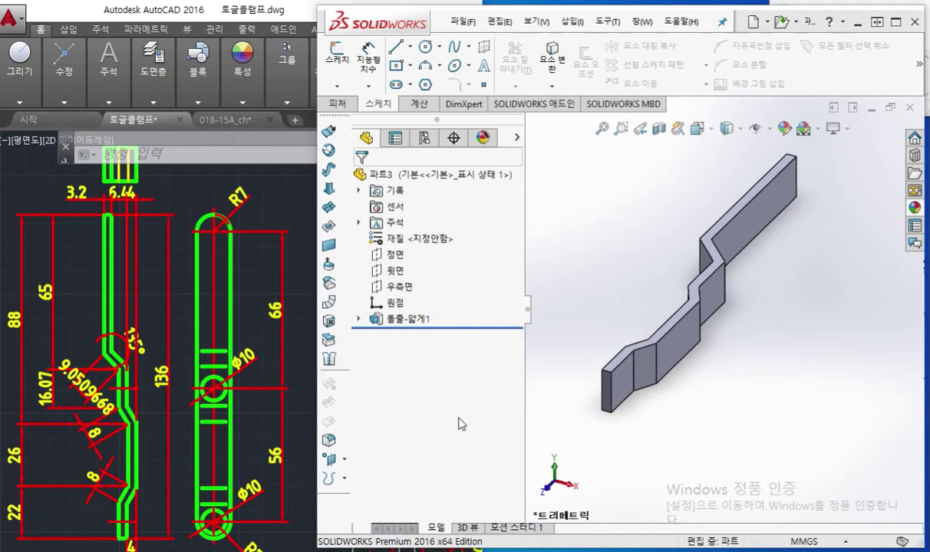
middle_click_drag(731, 314, 737, 357)
scroll(706, 334, "down", 3)
key("F9")
mouse_move(187, 245)
left_mouse_down()
mouse_move(260, 236)
mouse_move(223, 254)
left_mouse_up()
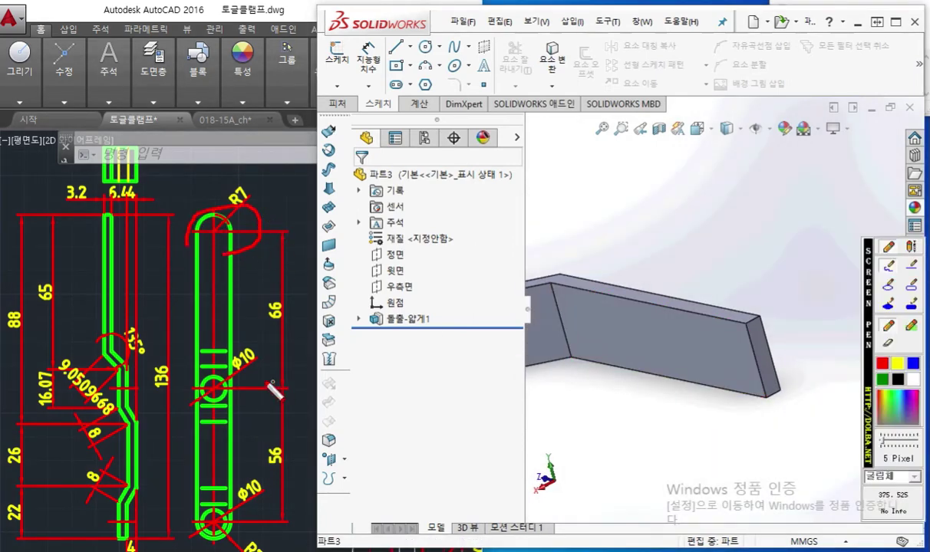
left_click_drag(182, 487, 201, 537)
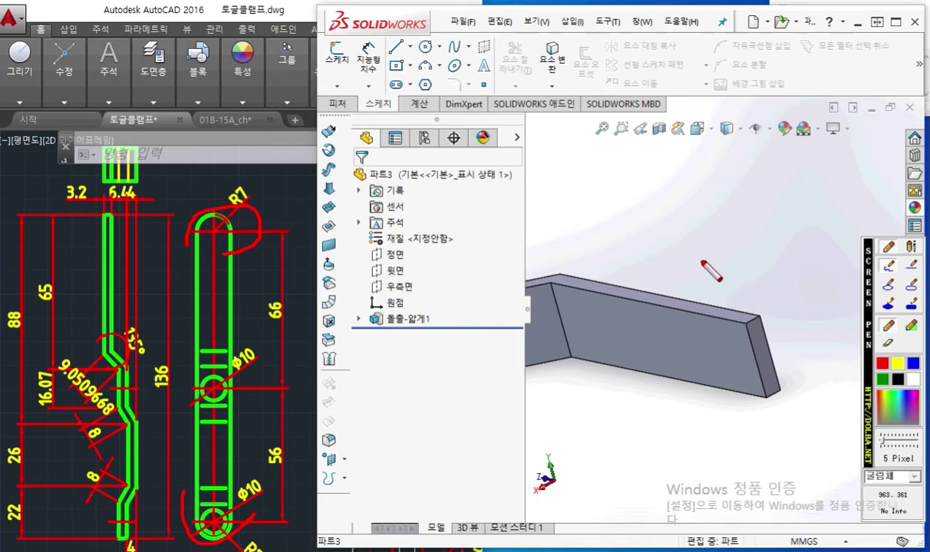
key("F9")
Start a Fillet for the handle and choose the face fillet type
left_click(338, 104)
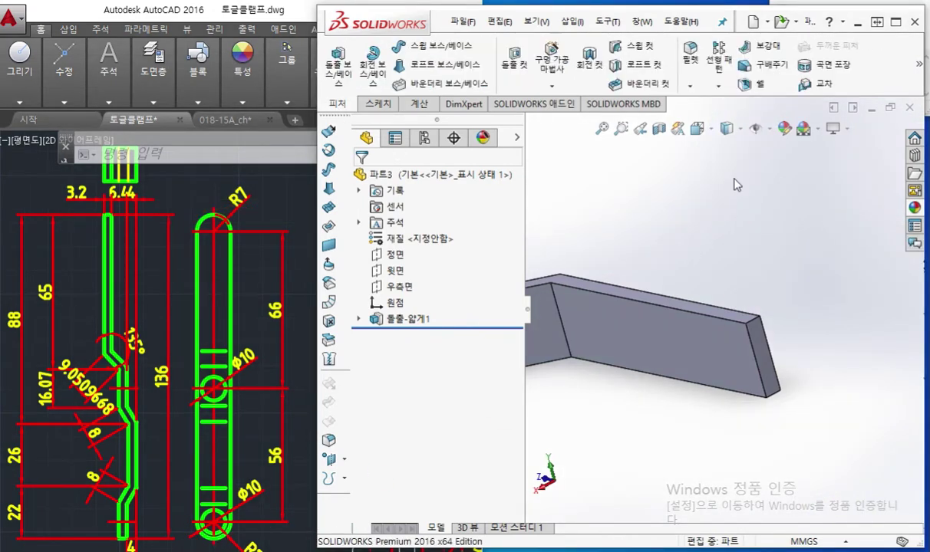
left_click(691, 54)
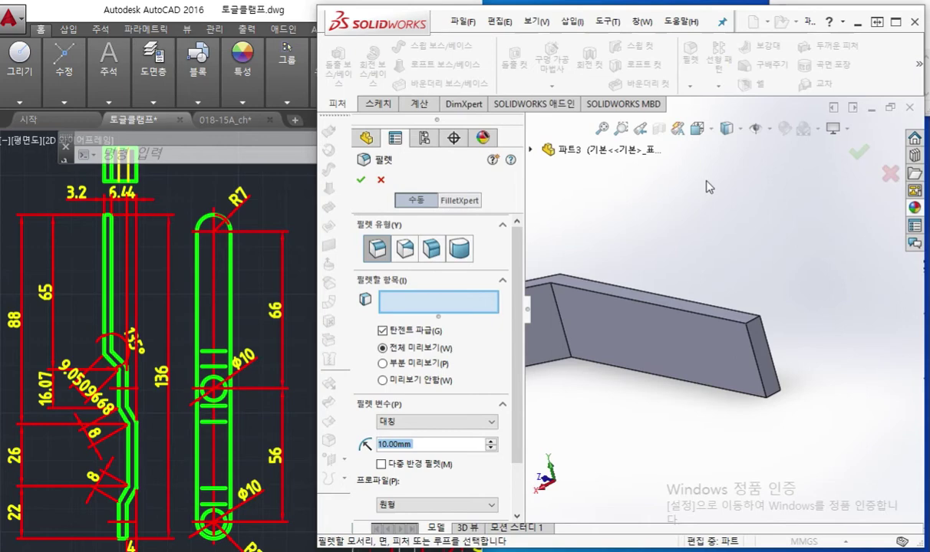
left_click(432, 249)
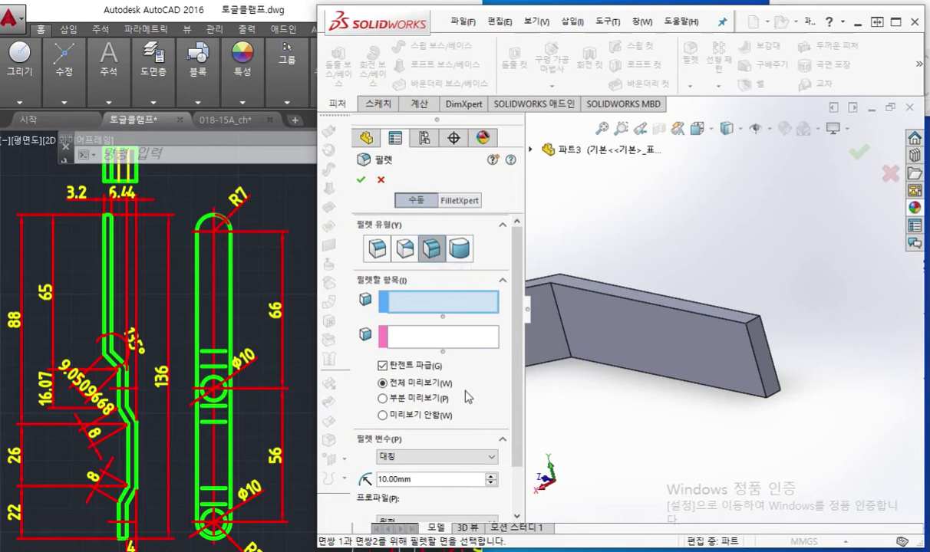
key("F12")
mouse_move(423, 468)
left_mouse_down()
mouse_move(450, 468)
mouse_move(432, 497)
left_mouse_up()
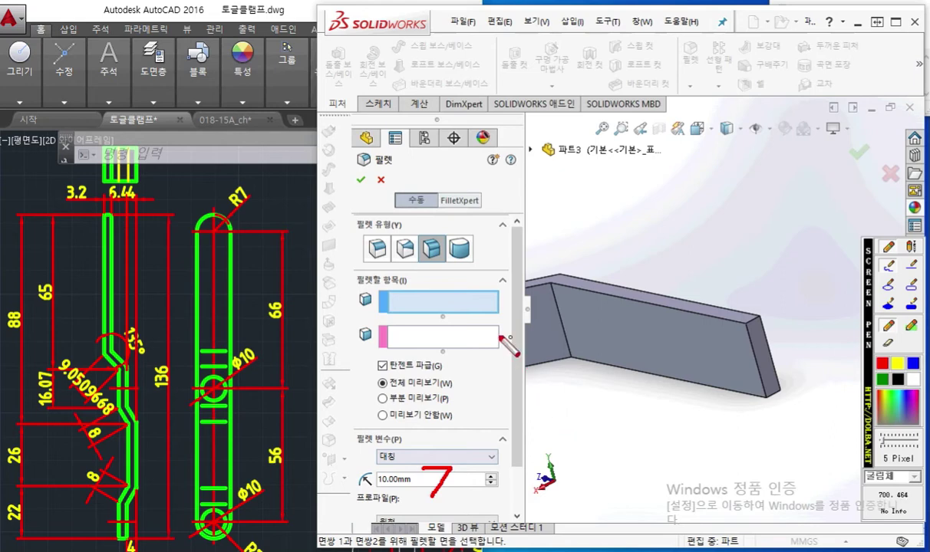
mouse_move(678, 305)
left_mouse_down()
mouse_move(692, 251)
mouse_move(713, 230)
mouse_move(724, 242)
mouse_move(738, 235)
mouse_move(760, 257)
left_mouse_up()
mouse_move(759, 351)
left_mouse_down()
mouse_move(800, 350)
mouse_move(802, 330)
mouse_move(803, 356)
mouse_move(828, 336)
mouse_move(827, 345)
left_mouse_up()
mouse_move(827, 324)
left_mouse_down()
mouse_move(832, 372)
mouse_move(855, 357)
left_mouse_up()
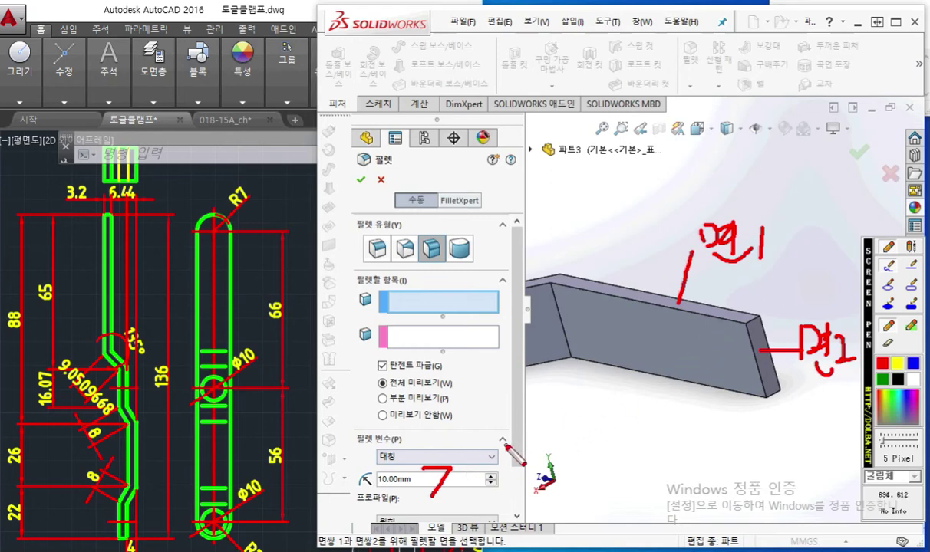
mouse_move(470, 478)
left_mouse_down()
mouse_move(713, 332)
mouse_move(702, 318)
mouse_move(717, 316)
mouse_move(758, 356)
left_mouse_up()
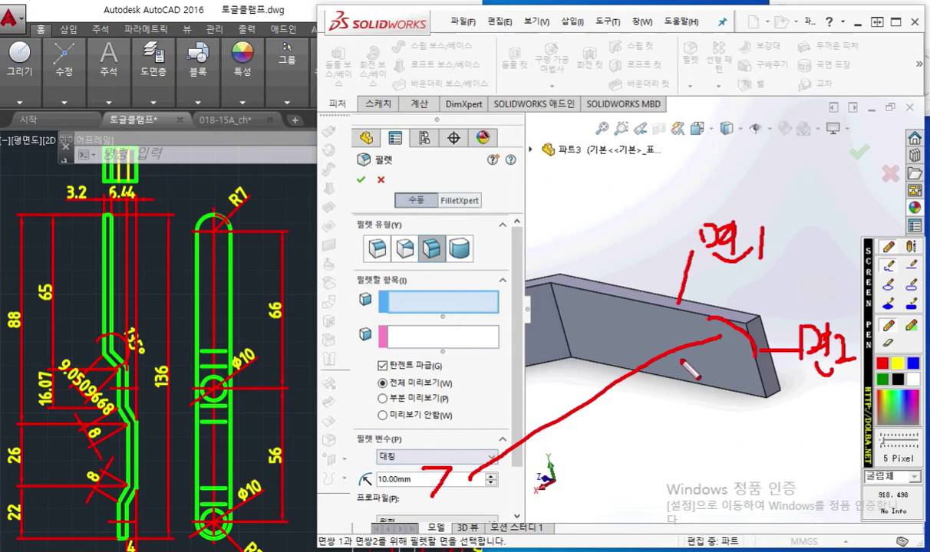
key("Escape")
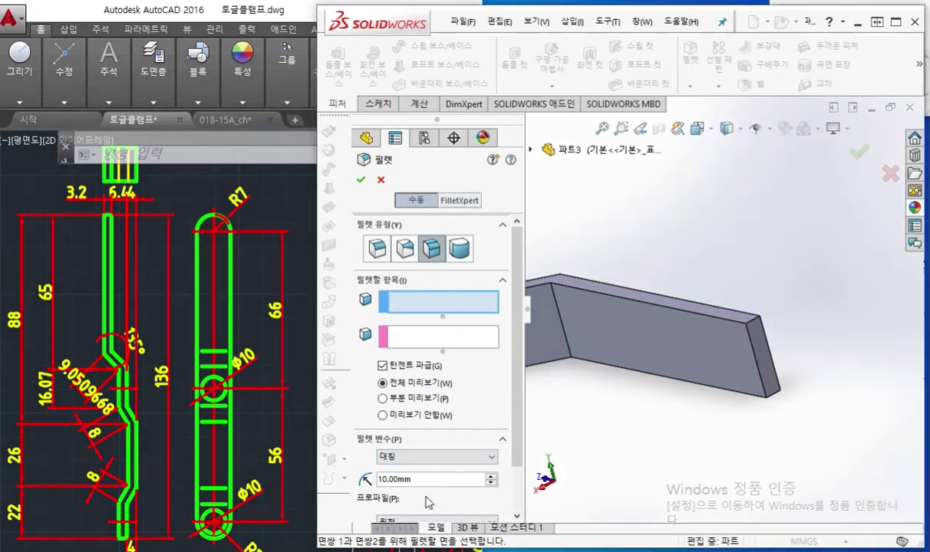
Set the face fillet's radius to 7 mm and assign the handle's long bent side face to the first face set
left_click(434, 479)
type("7")
key("Return")
left_click(733, 321)
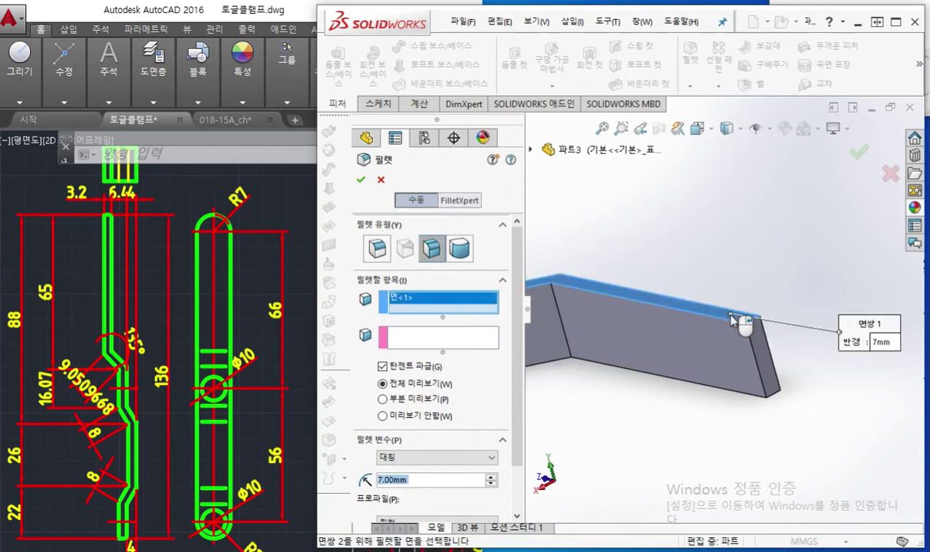
Assign the narrow end face of the 65 mm section to the second face set and create the fillet
scroll(733, 321, "down", 3)
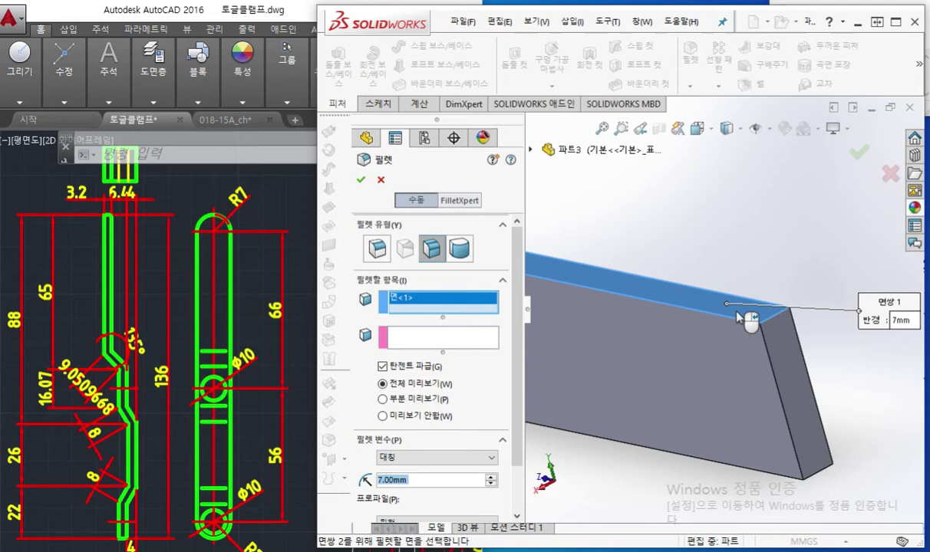
mouse_move(737, 313)
middle_mouse_down()
mouse_move(725, 374)
mouse_move(731, 326)
middle_mouse_up()
scroll(728, 329, "up", 5)
scroll(714, 434, "up", 3)
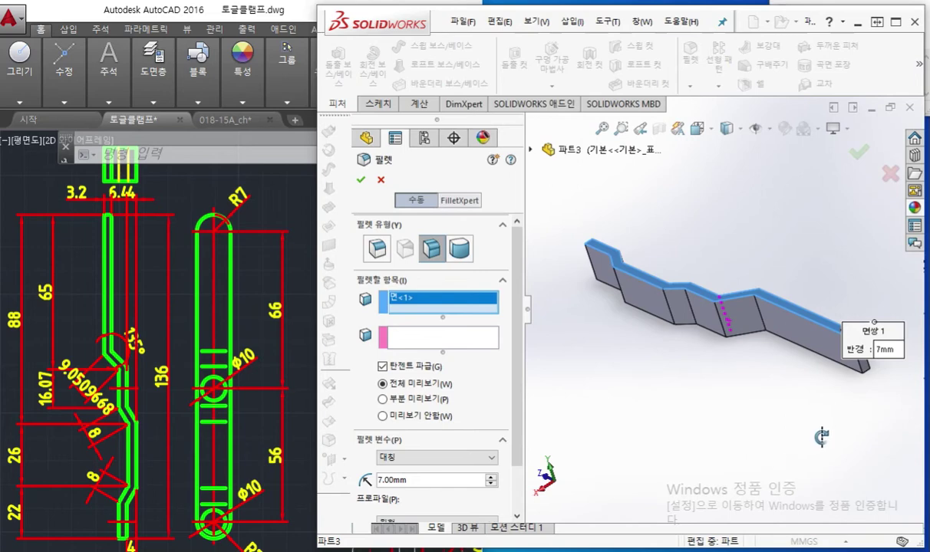
scroll(863, 380, "down", 3)
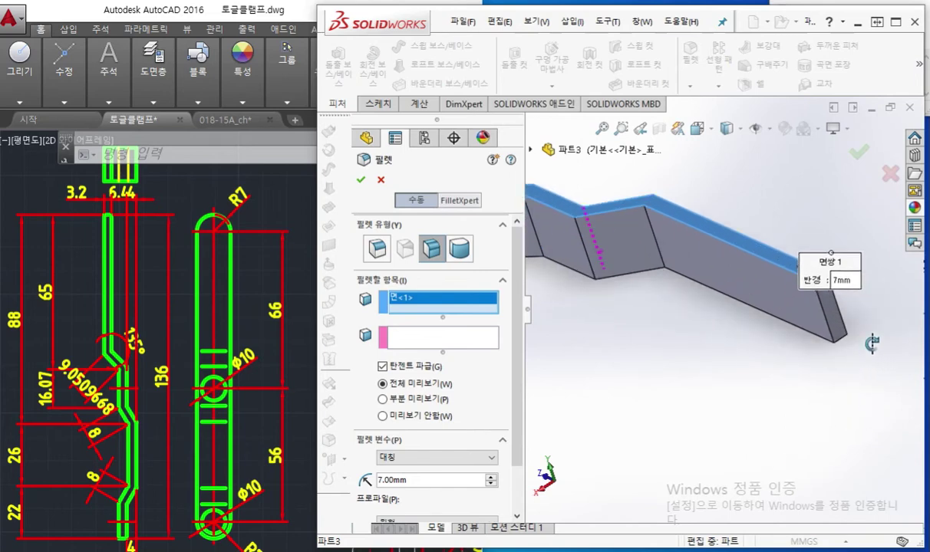
scroll(725, 265, "down", 3)
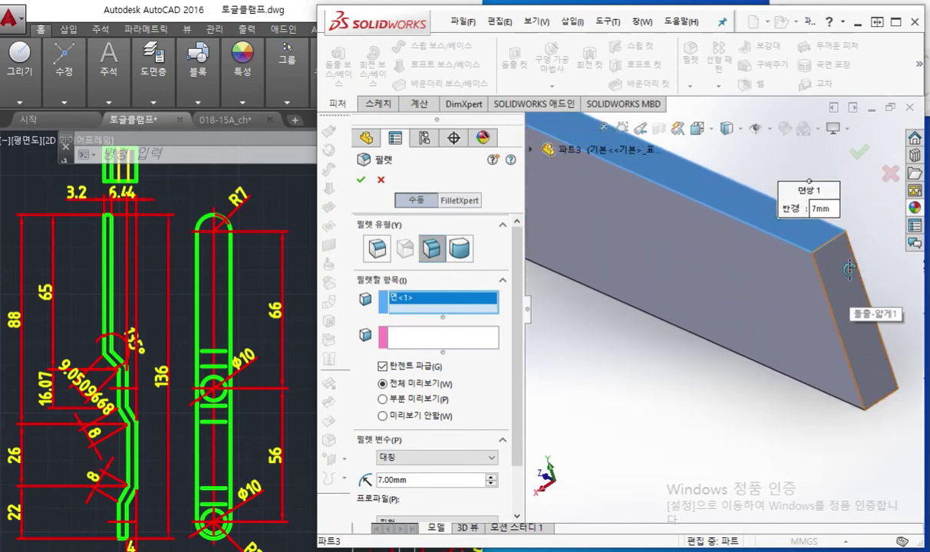
left_click(415, 339)
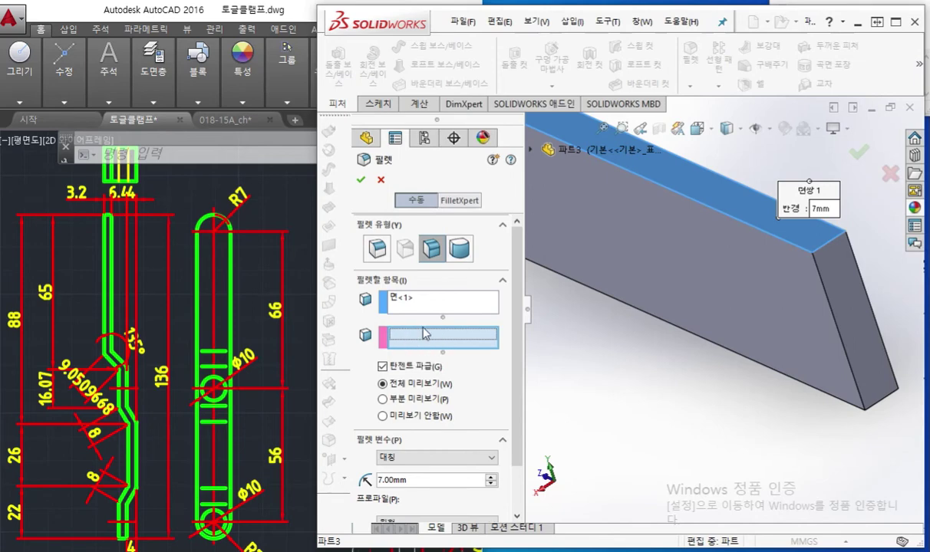
left_click(843, 294)
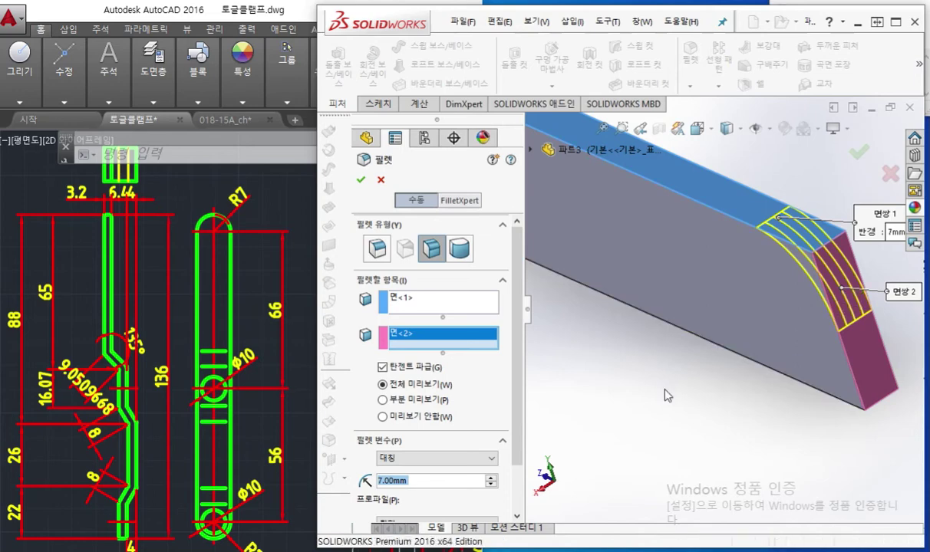
key("Return")
Add a second 7 mm face fillet between the same end face and the opposite side face of the handle
middle_click_drag(665, 399, 666, 403)
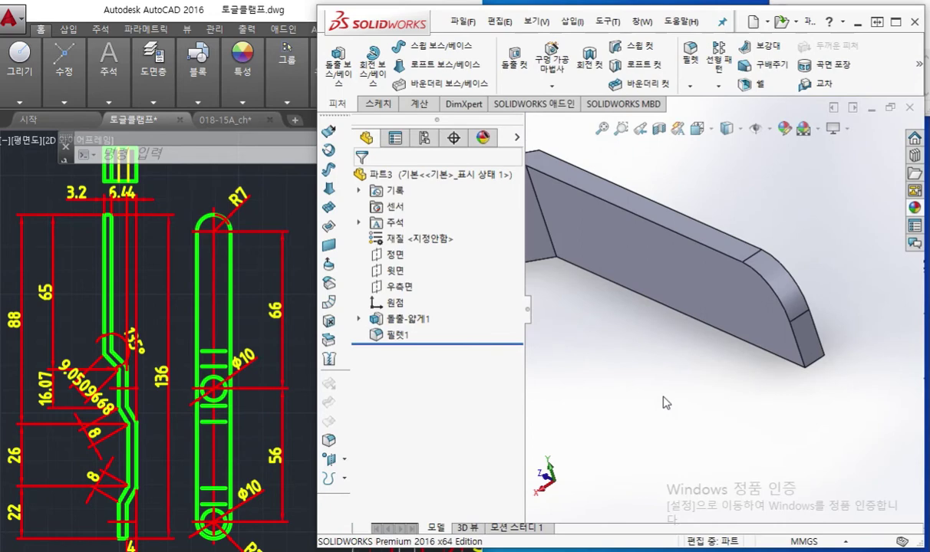
key("Return")
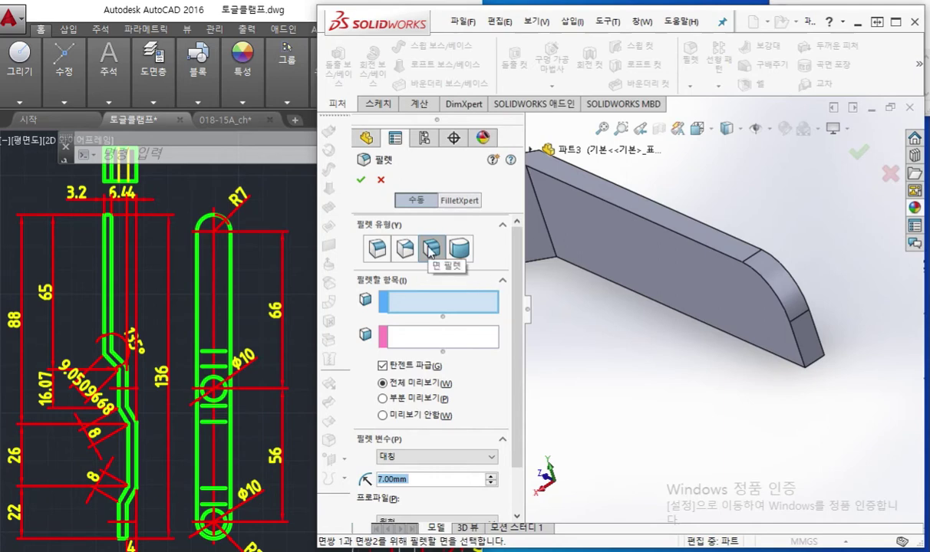
middle_click_drag(793, 396, 826, 348)
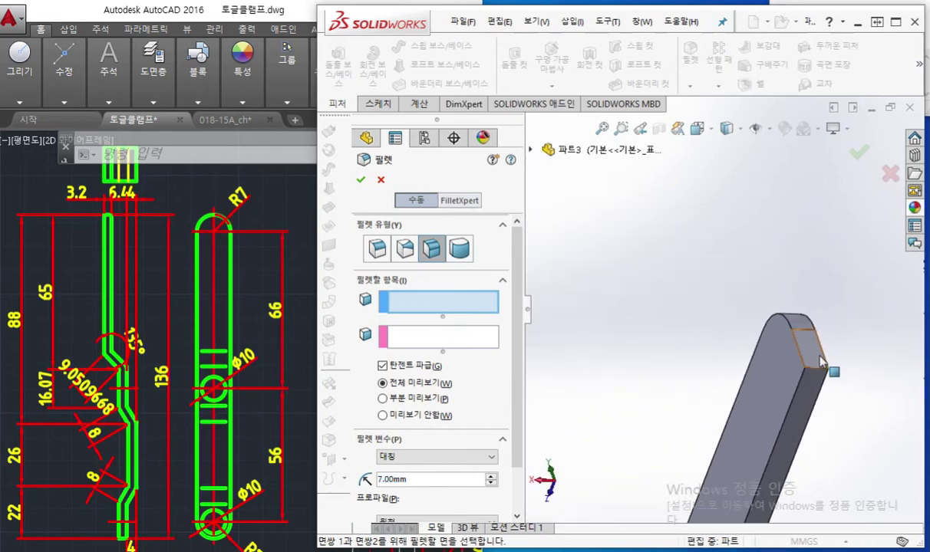
left_click(821, 359)
left_click(427, 338)
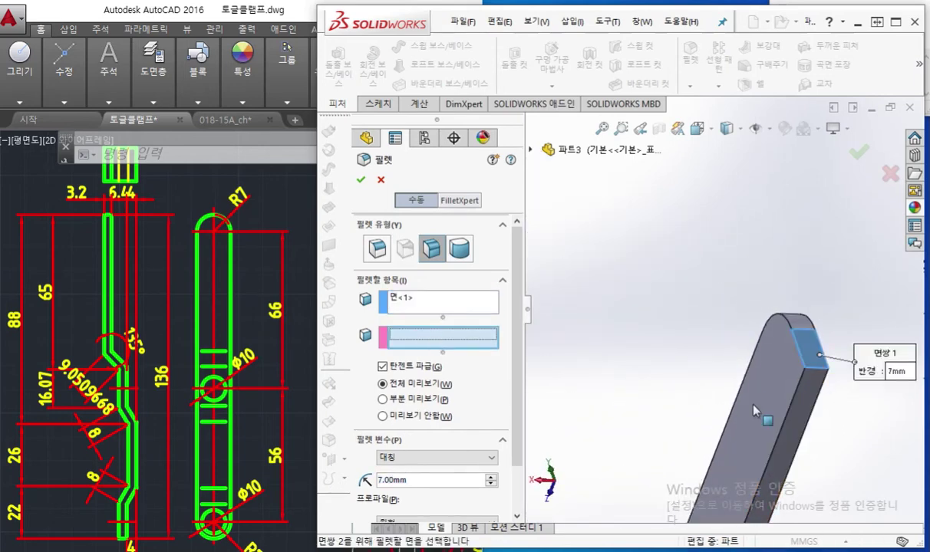
left_click(726, 399)
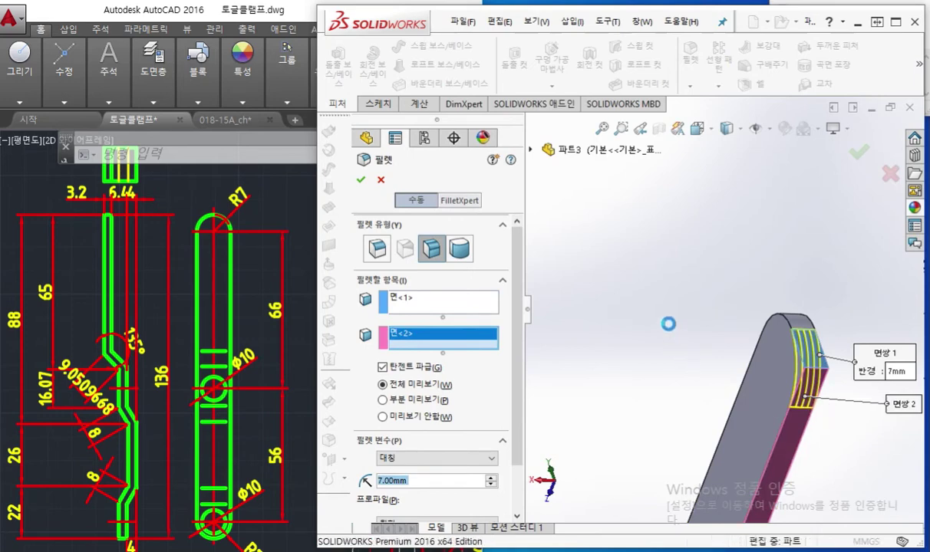
key("Return")
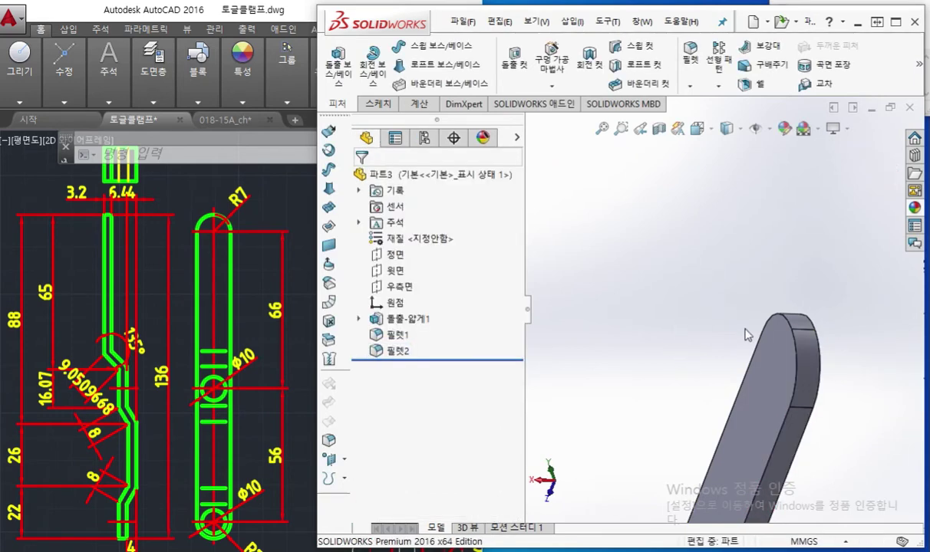
Delete both face fillets from the end of the 65 mm section
middle_click_drag(717, 297, 740, 348)
key("f")
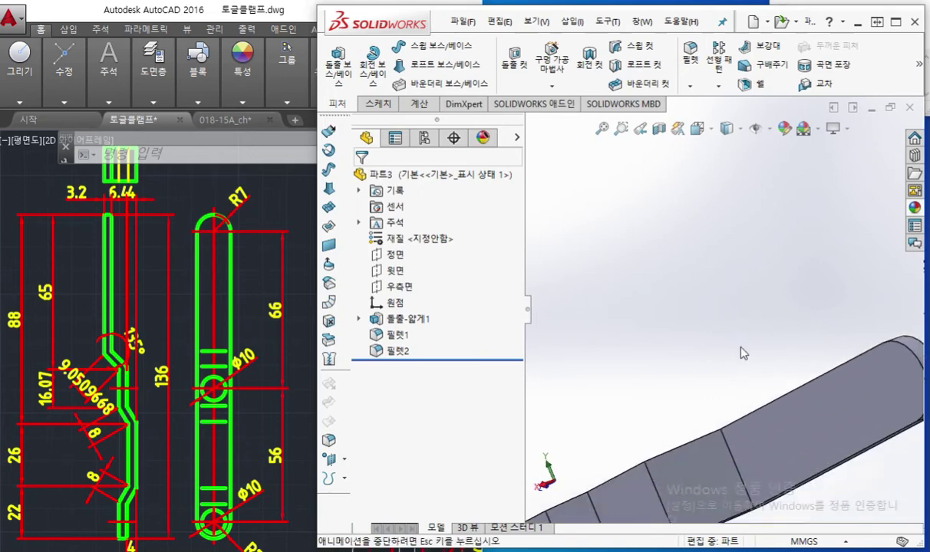
key("ctrl+7")
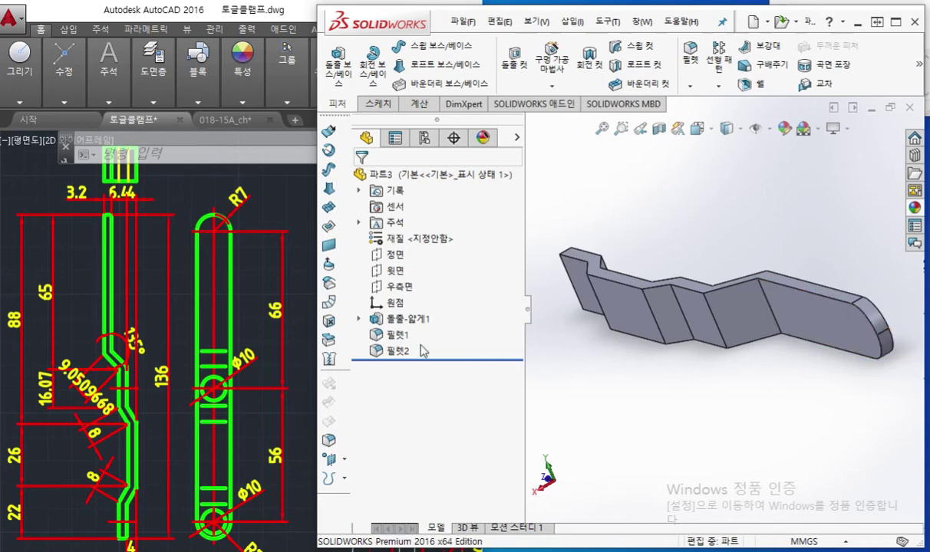
left_click(398, 335)
left_click(399, 353)
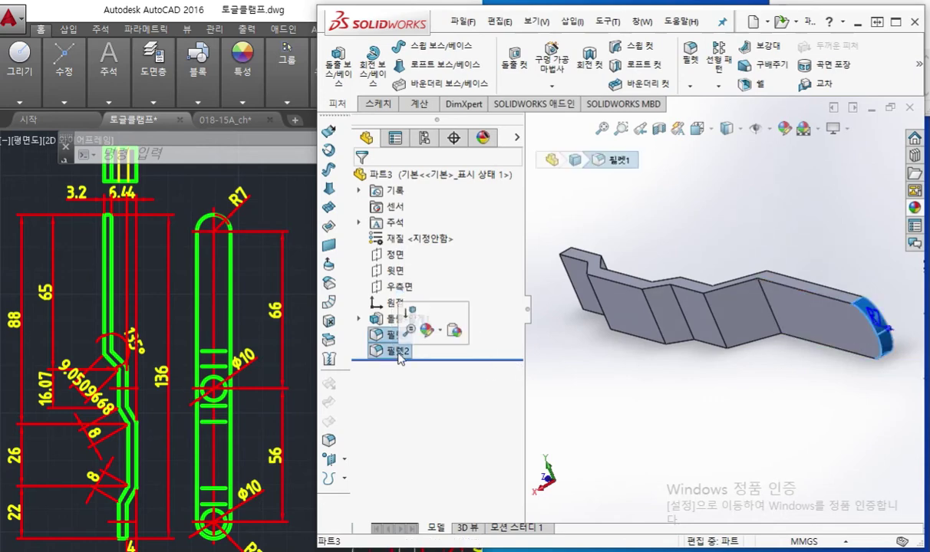
key("Delete")
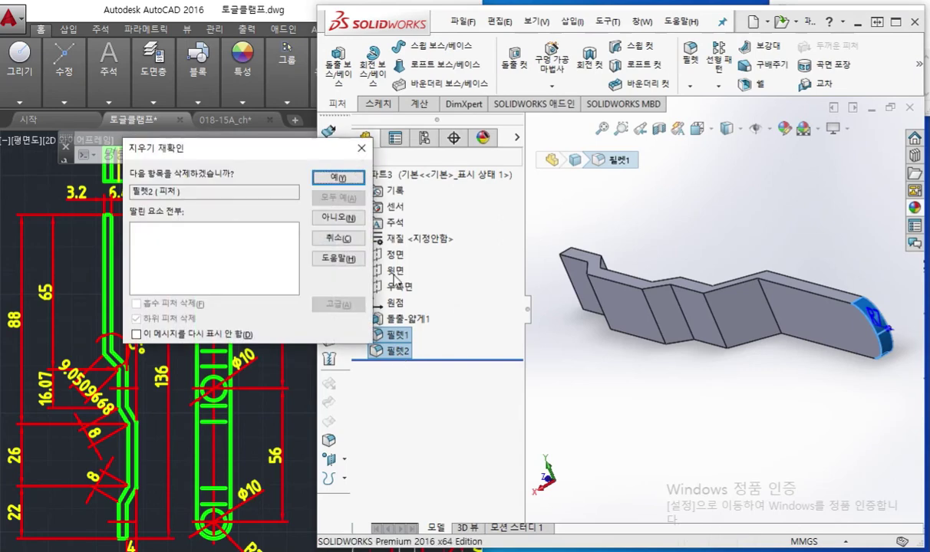
left_click(336, 177)
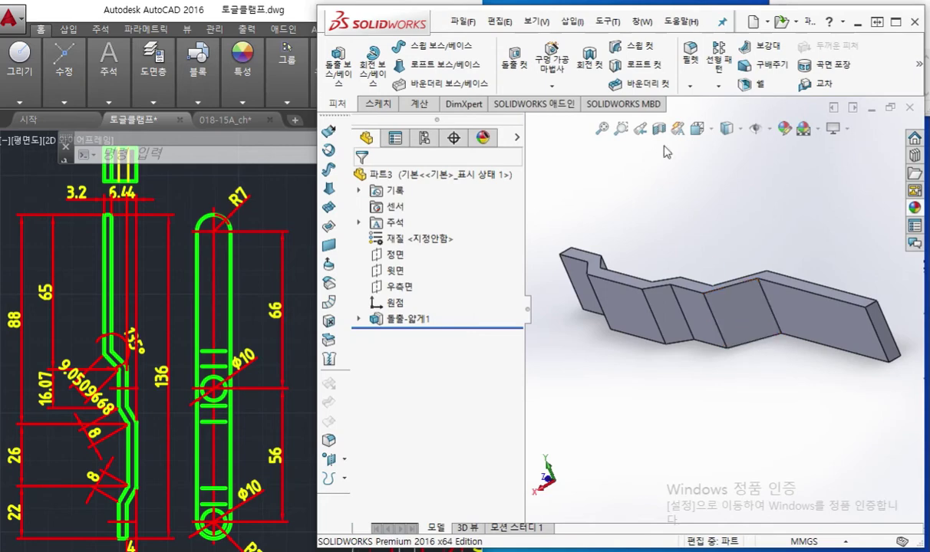
Start a Fillet for the handle and choose the full round fillet type
left_click(689, 51)
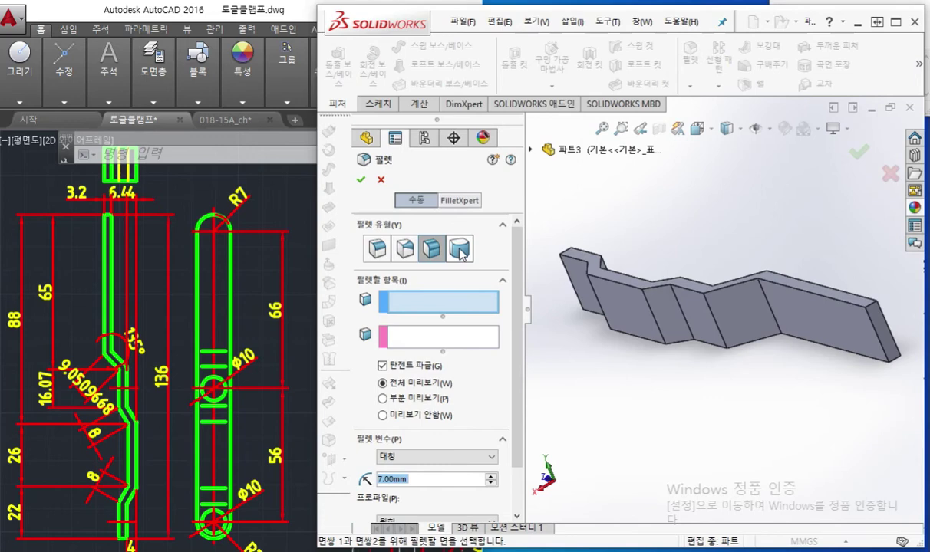
left_click(460, 253)
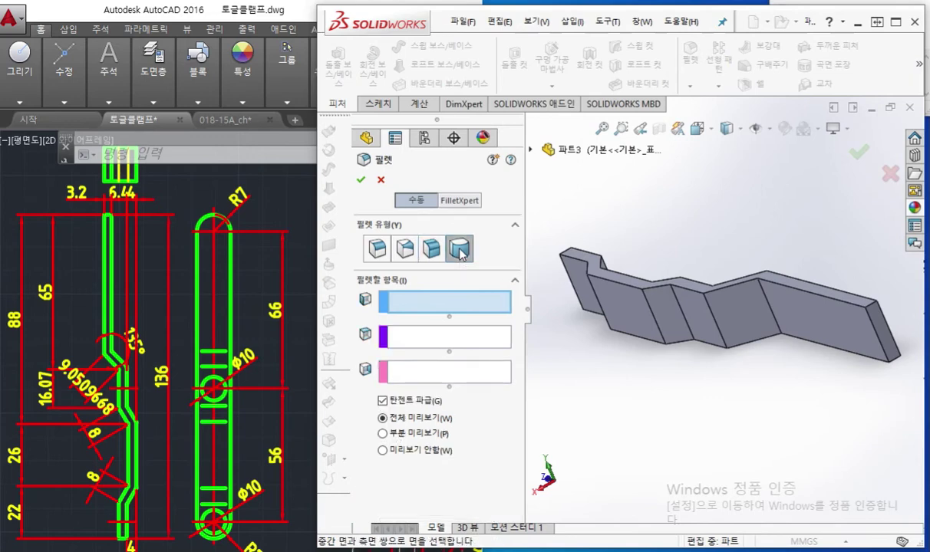
key("F12")
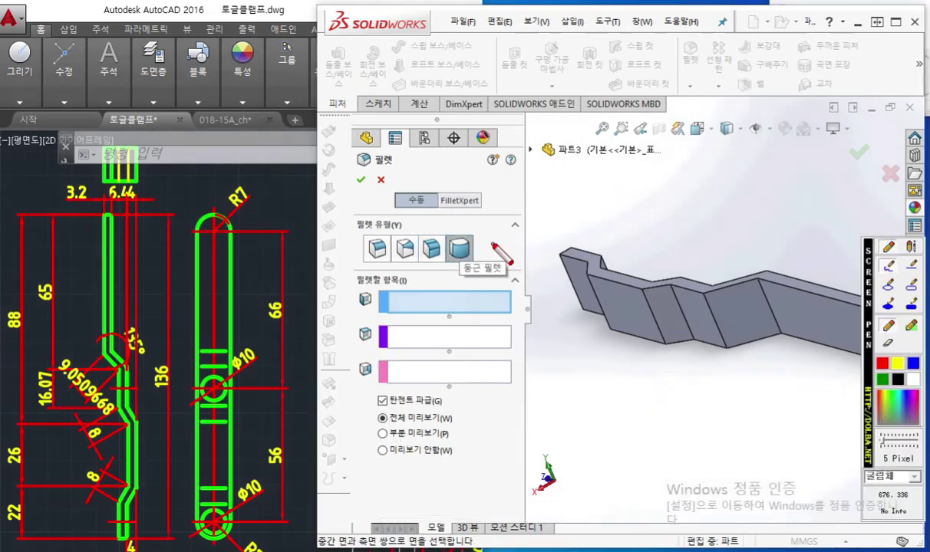
left_click_drag(872, 290, 123, 206)
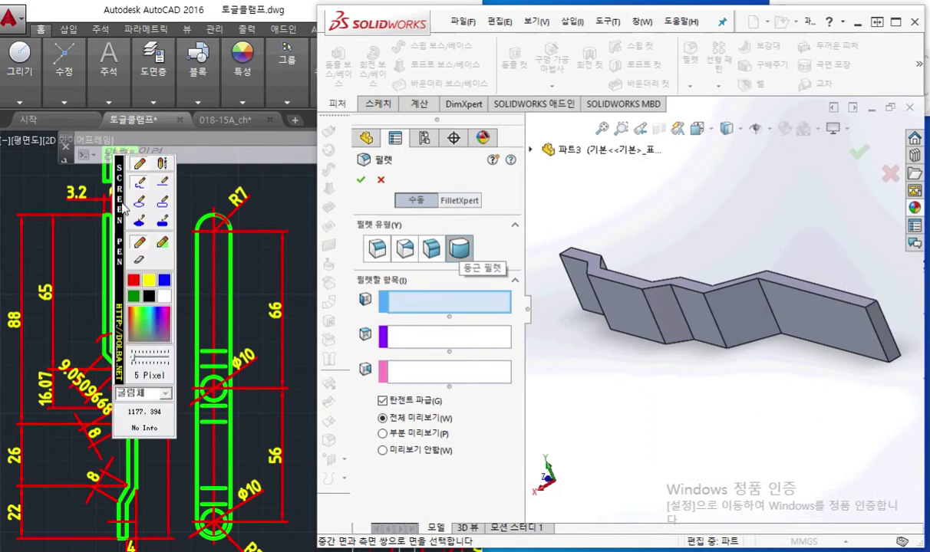
left_click_drag(462, 253, 497, 226)
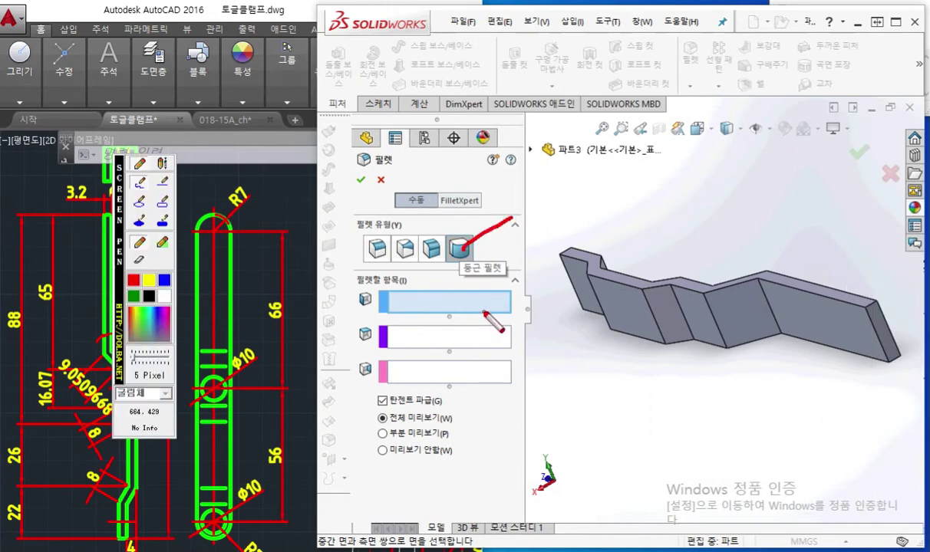
mouse_move(426, 307)
left_mouse_down()
mouse_move(438, 278)
mouse_move(455, 350)
mouse_move(483, 337)
mouse_move(494, 350)
mouse_move(515, 349)
left_mouse_up()
left_click(443, 369)
mouse_move(454, 366)
left_mouse_down()
mouse_move(461, 376)
mouse_move(446, 388)
mouse_move(438, 363)
mouse_move(467, 398)
left_mouse_up()
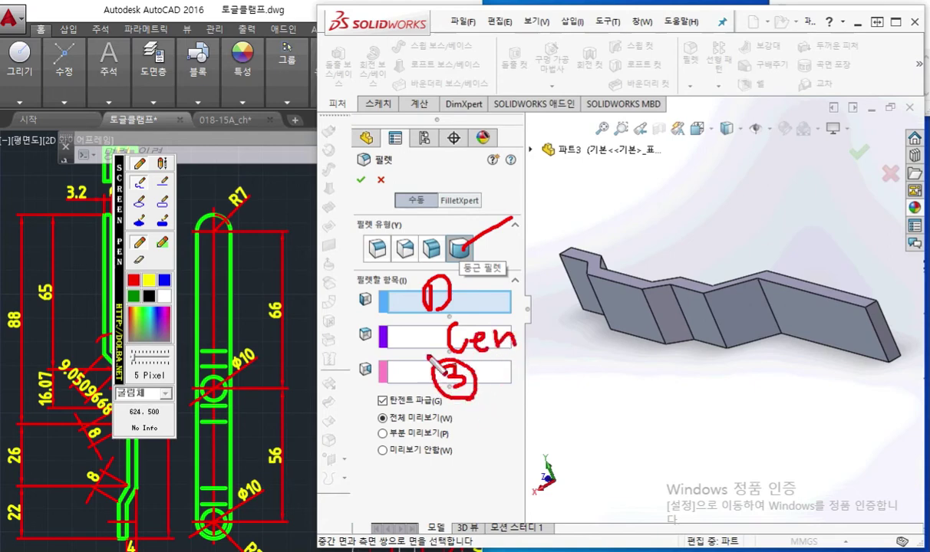
mouse_move(412, 331)
left_mouse_down()
mouse_move(428, 341)
mouse_move(420, 352)
left_mouse_up()
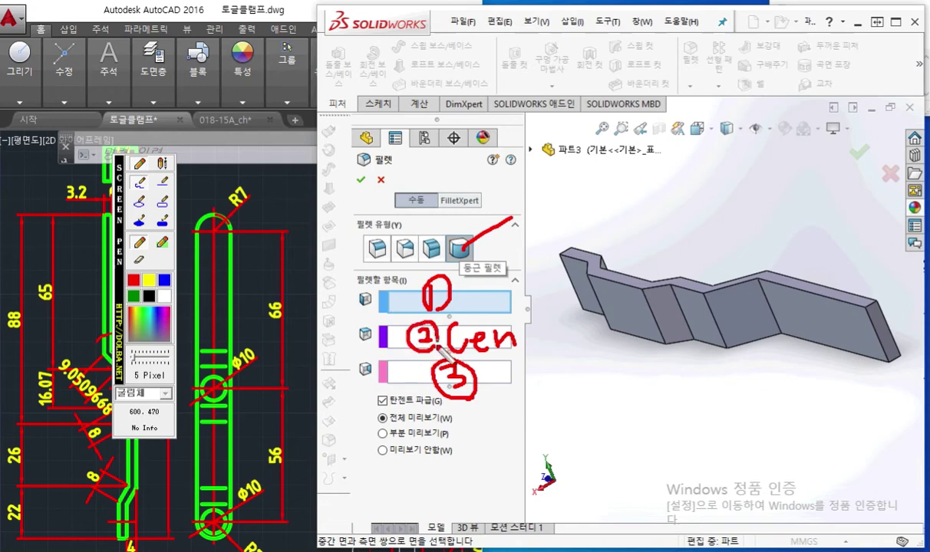
mouse_move(650, 111)
left_mouse_down()
mouse_move(766, 115)
mouse_move(664, 201)
left_mouse_up()
left_click_drag(698, 68, 698, 111)
left_click_drag(698, 112, 714, 94)
mouse_move(681, 52)
left_mouse_down()
mouse_move(702, 32)
mouse_move(693, 54)
left_mouse_up()
left_click(777, 157)
mouse_move(812, 157)
left_mouse_down()
mouse_move(773, 157)
mouse_move(790, 173)
left_mouse_up()
mouse_move(840, 146)
left_mouse_down()
mouse_move(830, 167)
mouse_move(855, 157)
mouse_move(882, 173)
left_mouse_up()
left_click_drag(704, 247, 704, 208)
mouse_move(704, 207)
left_mouse_down()
mouse_move(724, 222)
mouse_move(721, 258)
mouse_move(712, 236)
left_mouse_up()
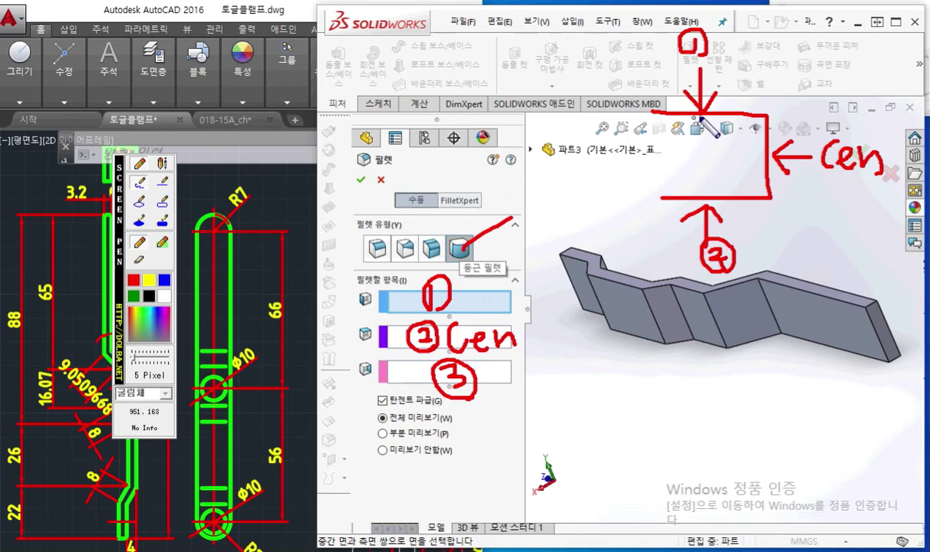
mouse_move(702, 114)
left_mouse_down()
mouse_move(754, 167)
mouse_move(689, 198)
left_mouse_up()
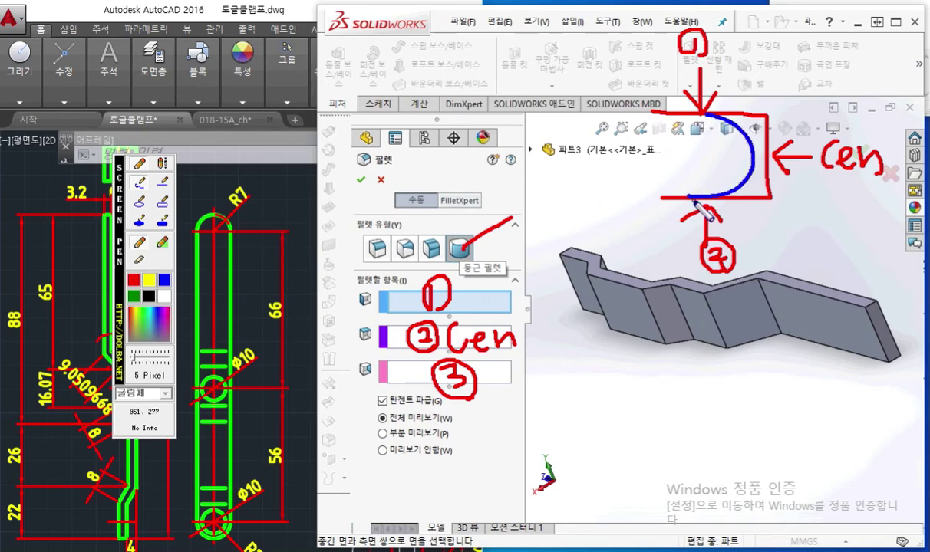
mouse_move(867, 181)
left_mouse_down()
mouse_move(909, 268)
mouse_move(876, 328)
left_mouse_up()
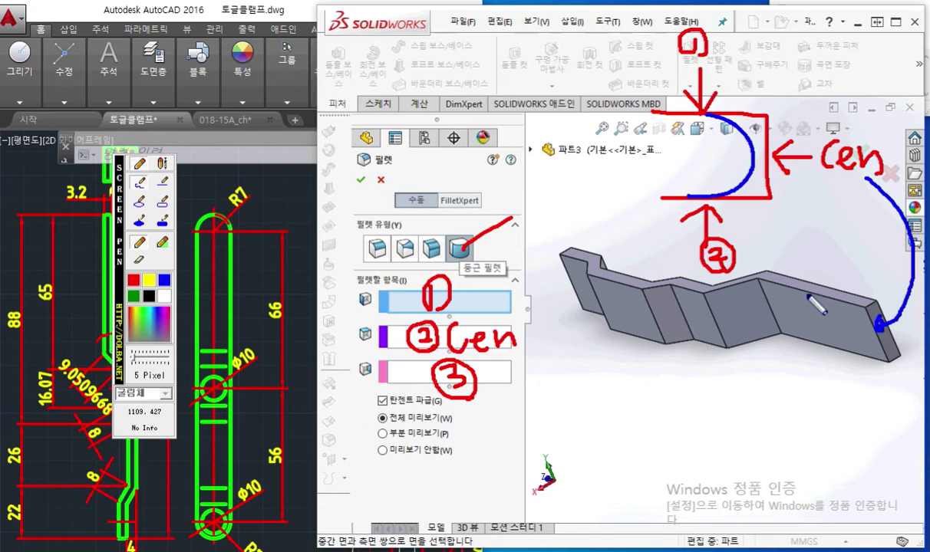
left_click_drag(810, 258, 806, 284)
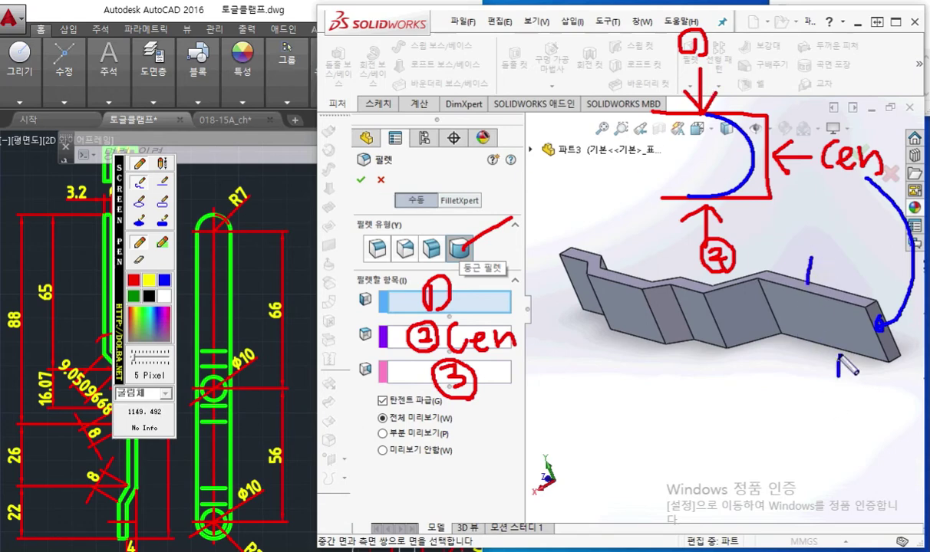
left_click_drag(839, 347, 837, 374)
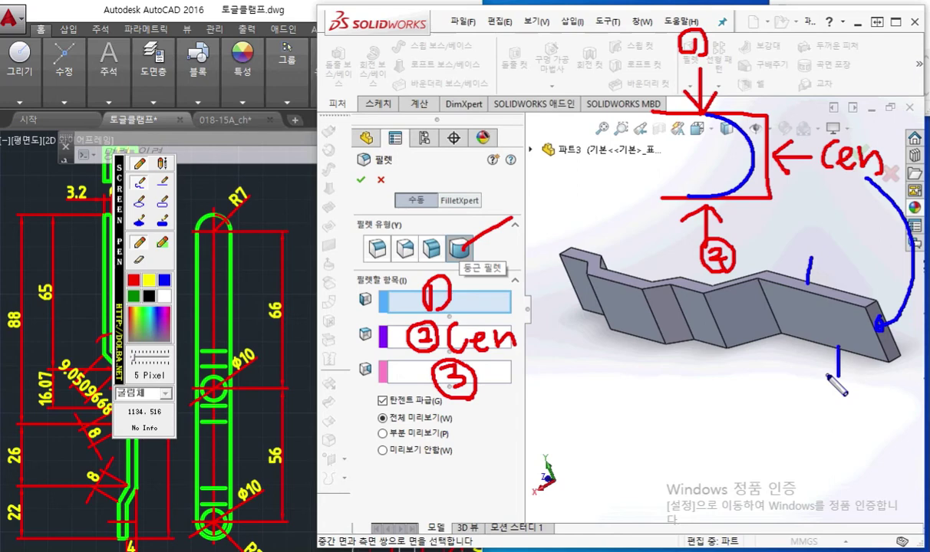
key("Escape")
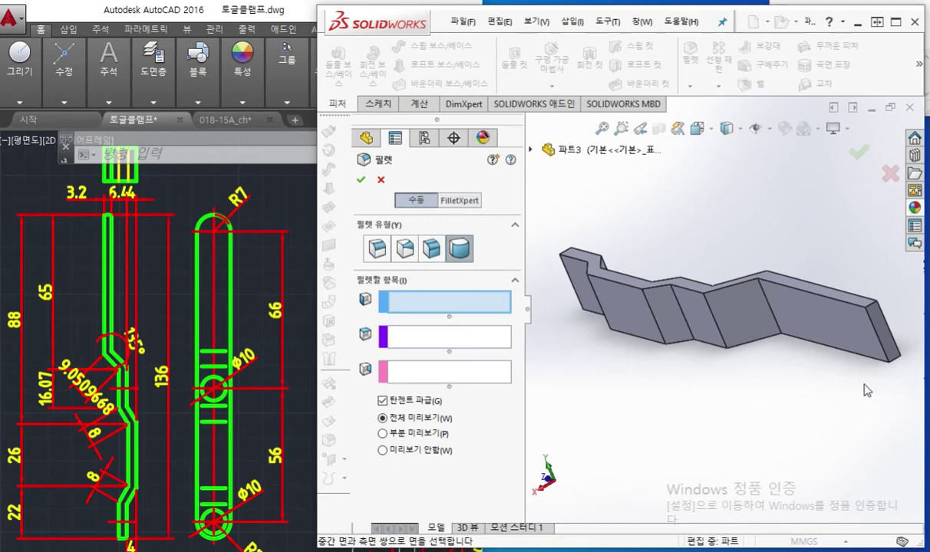
Assign the handle's long bent side face to side face set 1 and the 65 mm section's narrow end face to the center face set
middle_click_drag(866, 390, 792, 366, "ctrl")
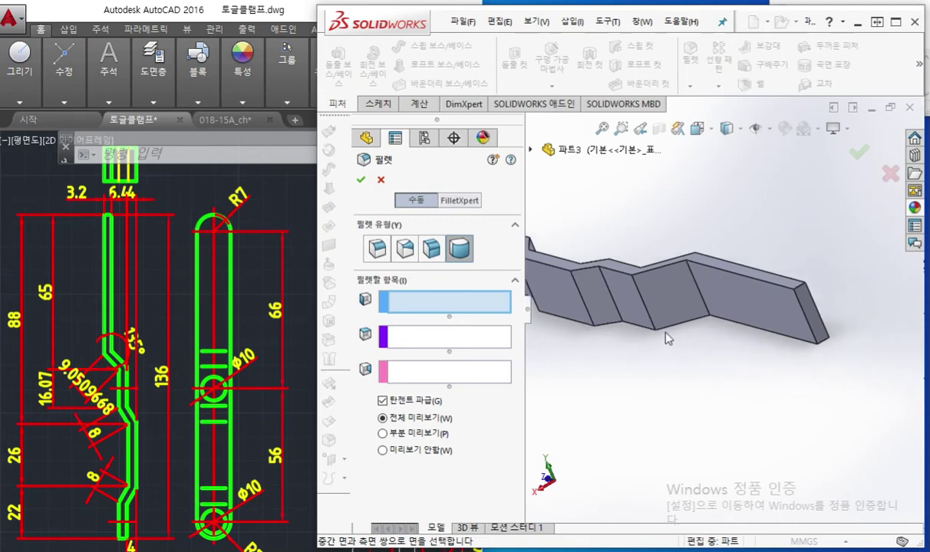
left_click(773, 283)
scroll(772, 277, "up", 1)
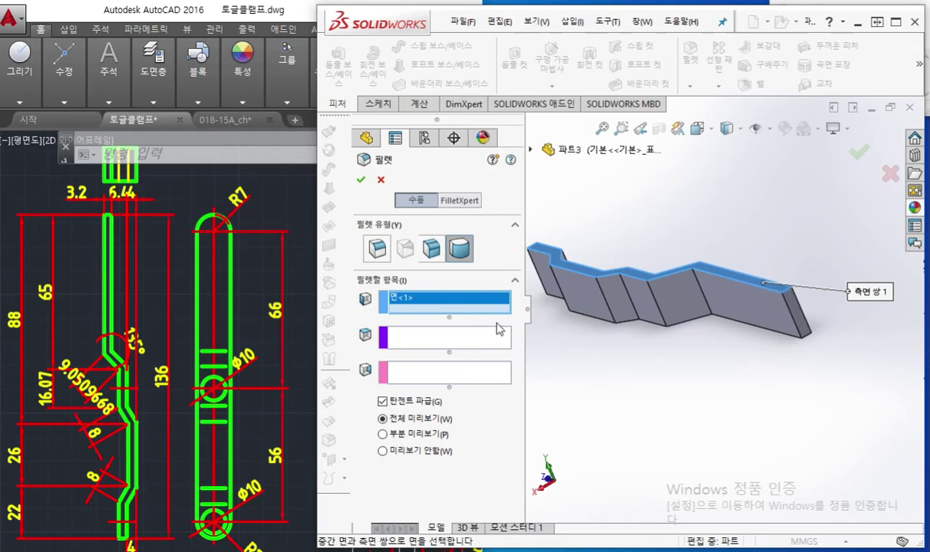
left_click(433, 346)
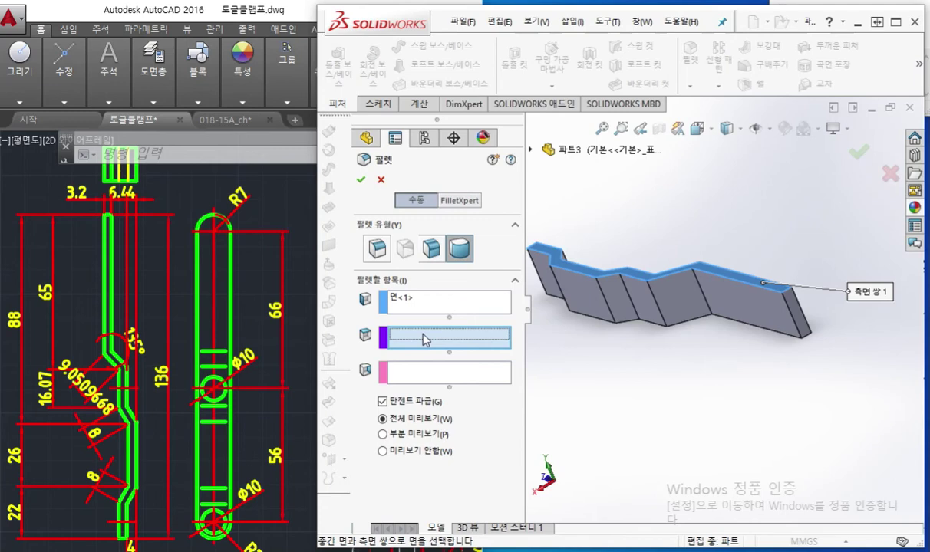
left_click(800, 325)
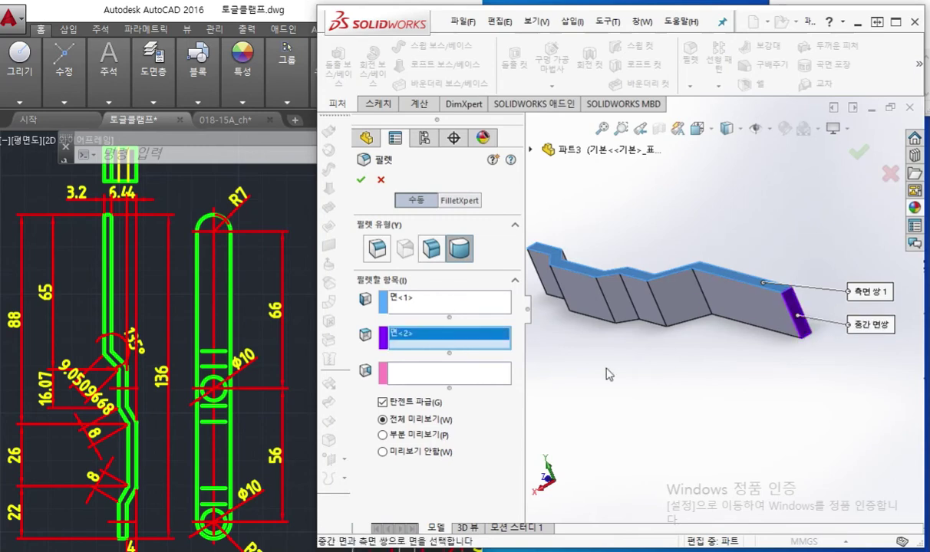
Assign the opposite long bent side face to side face set 2 and create the full round fillet
left_click(453, 380)
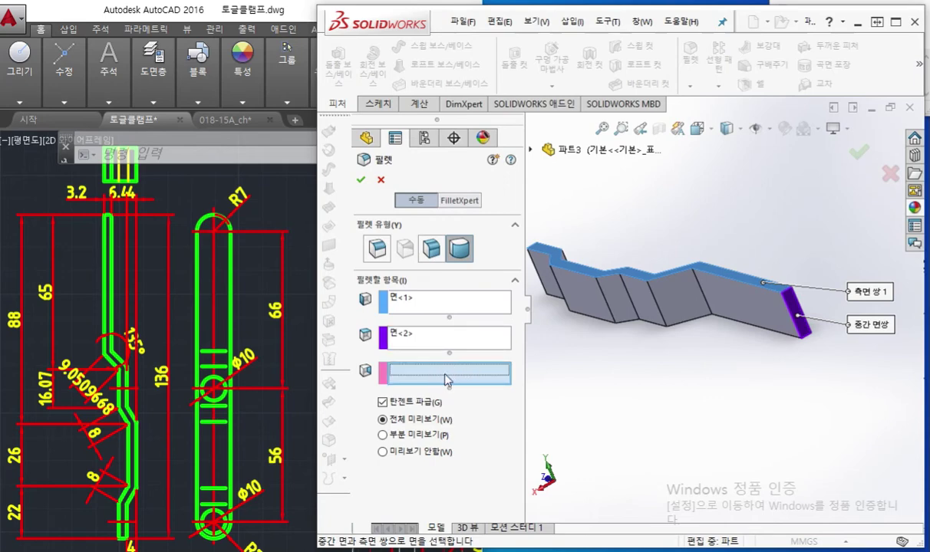
middle_click_drag(756, 378, 780, 336)
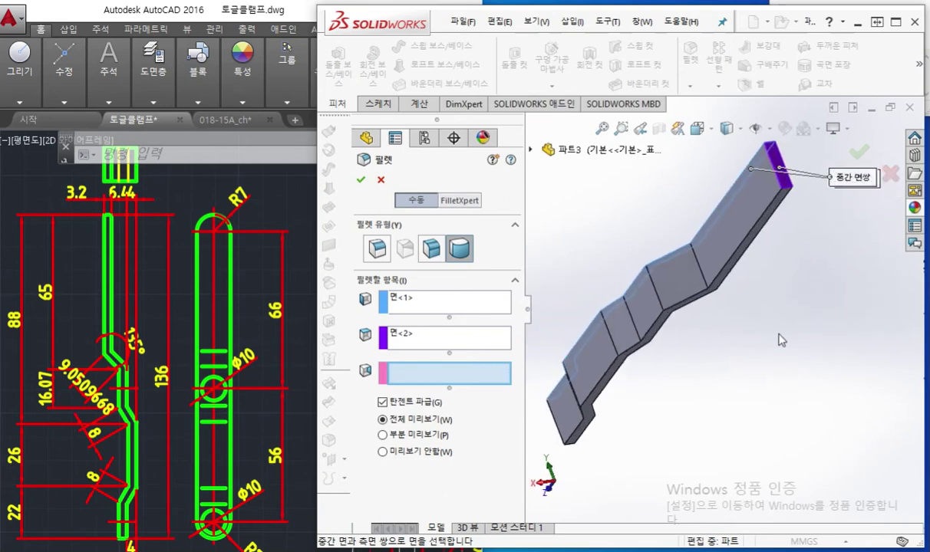
left_click(782, 203)
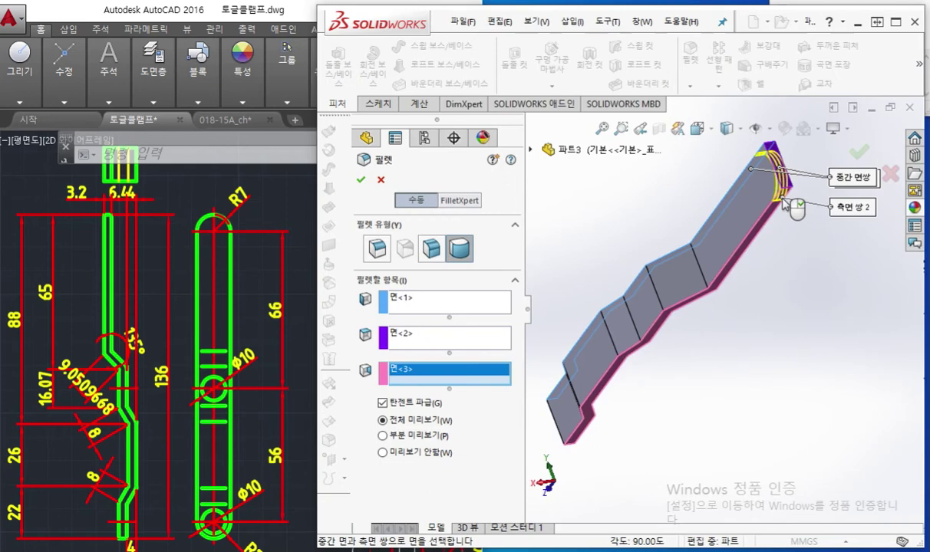
mouse_move(790, 241)
middle_mouse_down()
mouse_move(799, 222)
mouse_move(761, 253)
mouse_move(764, 281)
mouse_move(792, 207)
mouse_move(808, 259)
mouse_move(799, 322)
mouse_move(809, 193)
mouse_move(791, 290)
mouse_move(787, 237)
middle_mouse_up()
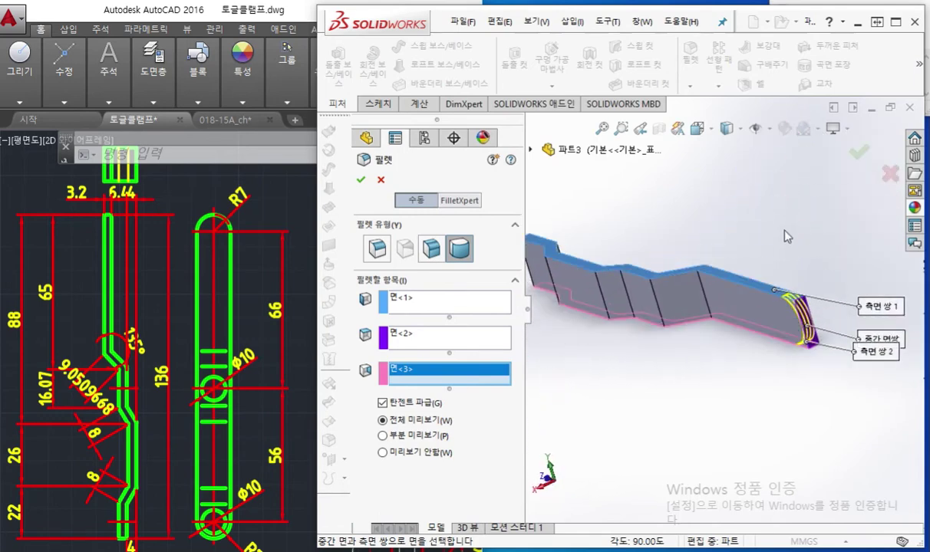
key("Return")
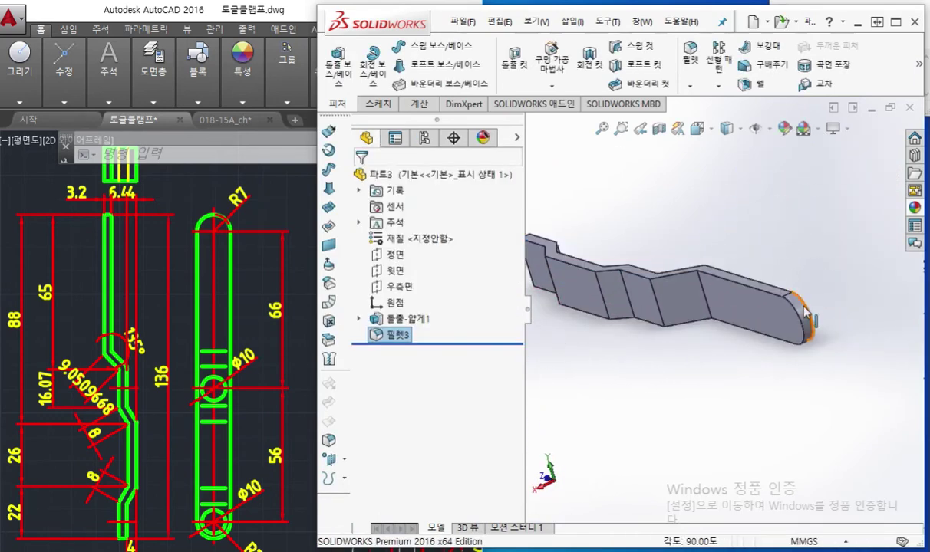
Measure the radius of the rounded face at the end of the 65 mm section
scroll(798, 322, "down", 3)
middle_click_drag(646, 211, 633, 239, "ctrl")
left_click(422, 108)
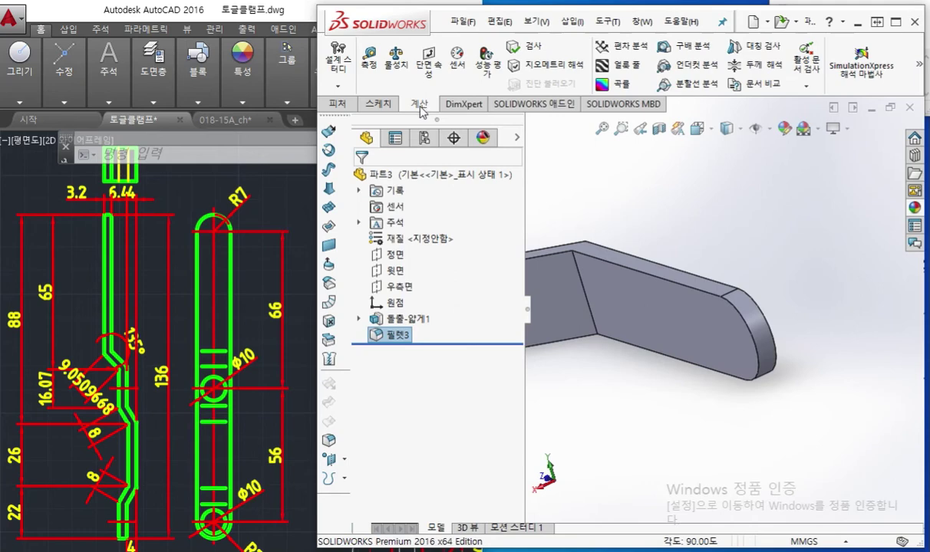
left_click(378, 72)
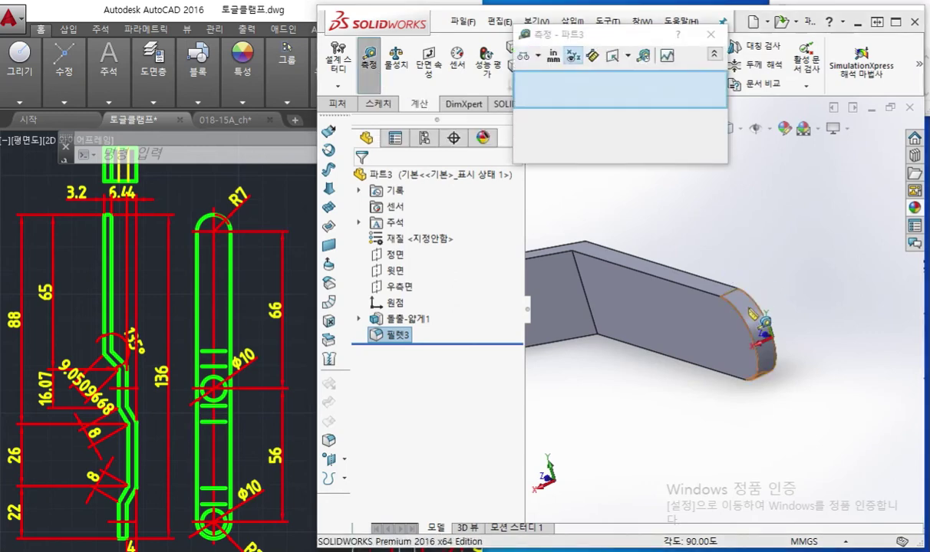
left_click(750, 310)
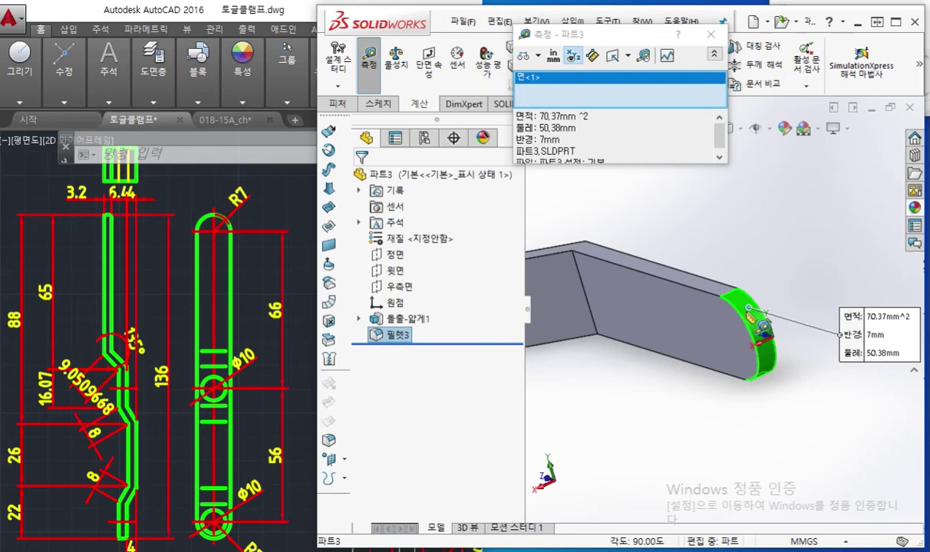
left_click(759, 231)
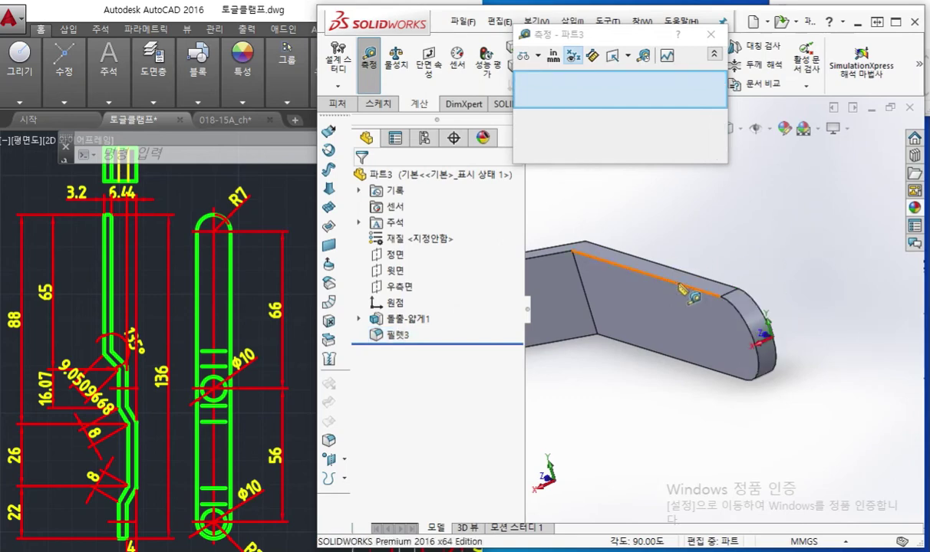
Measure the handle's width between the long side face and the opposite edge of the 65 mm section
left_click(687, 281)
scroll(685, 318, "down", 4)
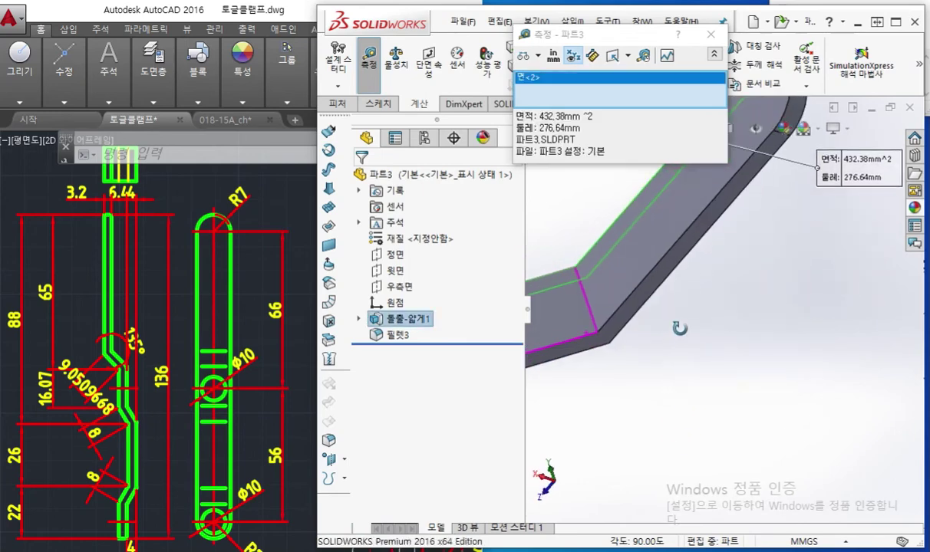
left_click(682, 258)
scroll(732, 281, "up", 3)
middle_click_drag(733, 281, 740, 228)
scroll(740, 227, "up", 3)
scroll(713, 173, "down", 5)
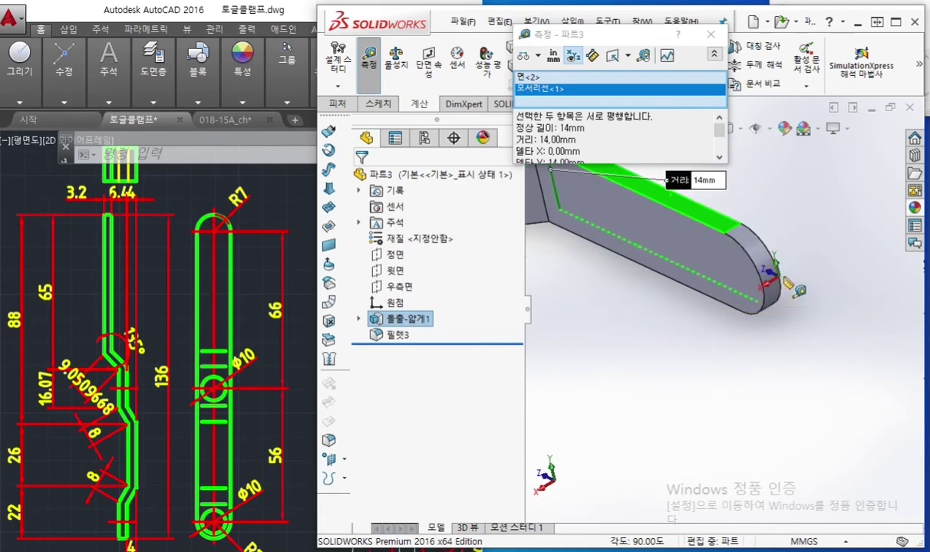
key("Escape")
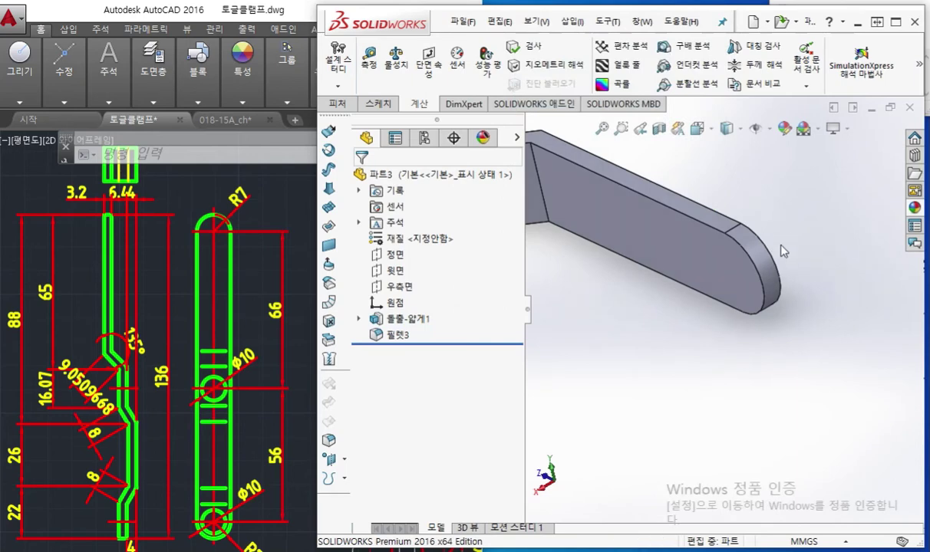
scroll(782, 251, "up", 4)
middle_click_drag(720, 328, 751, 286)
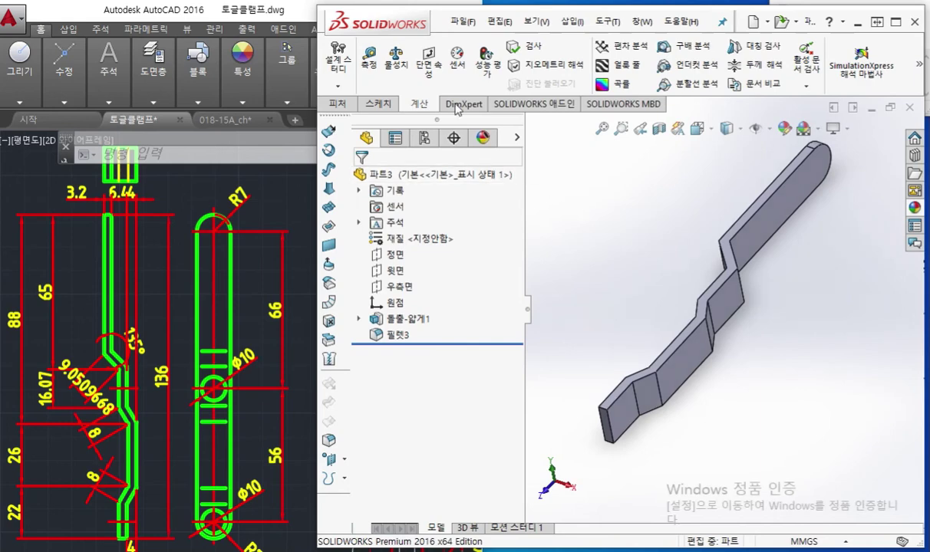
Start a full round fillet with the handle's long bent side face as side face set 1 and the short section's end face as center face set
left_click(337, 104)
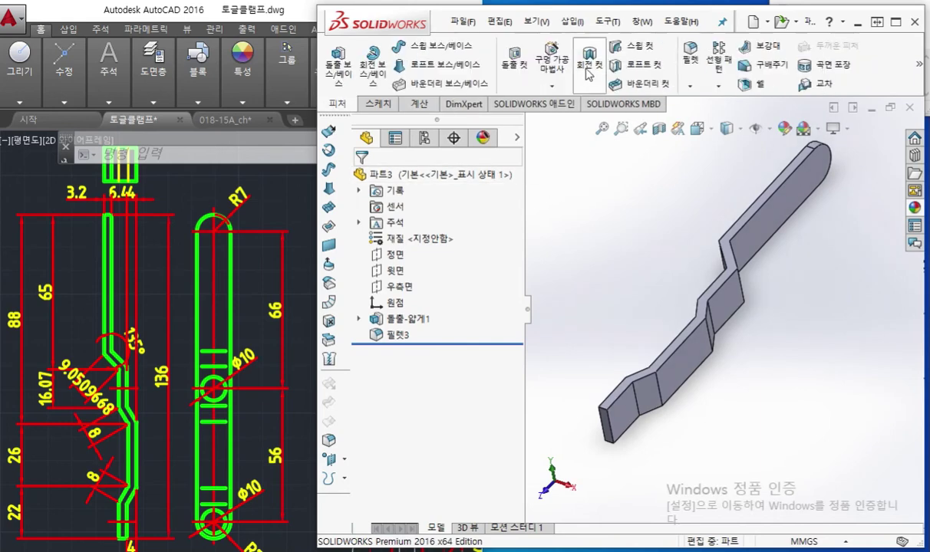
left_click(689, 52)
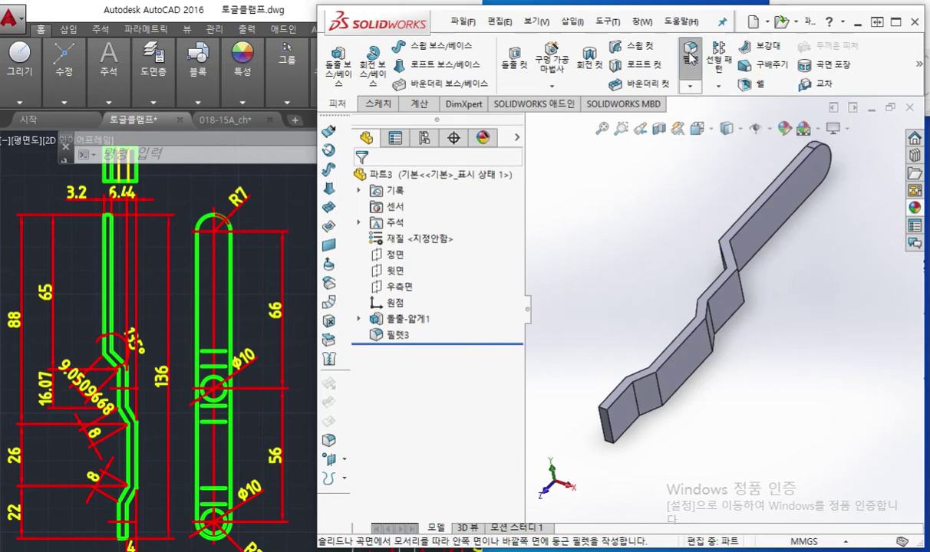
left_click(616, 402)
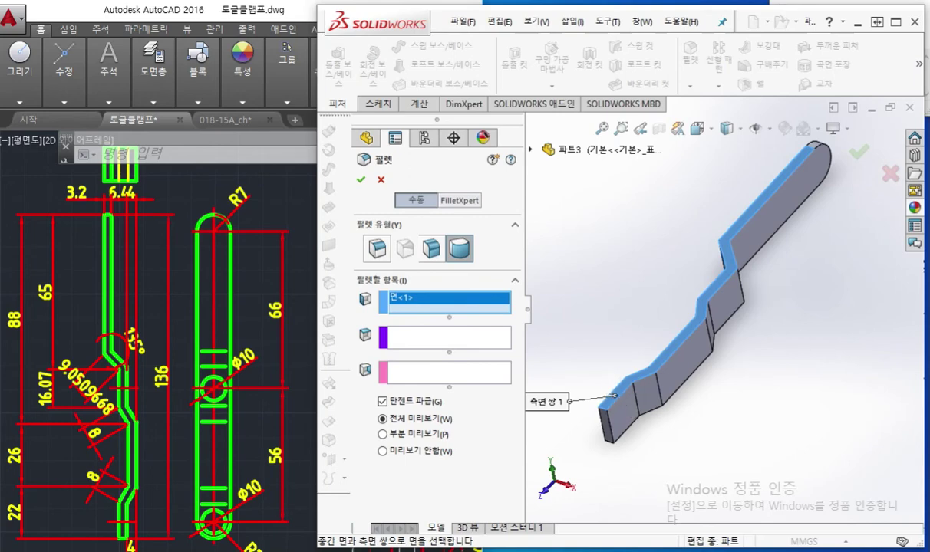
left_click(448, 339)
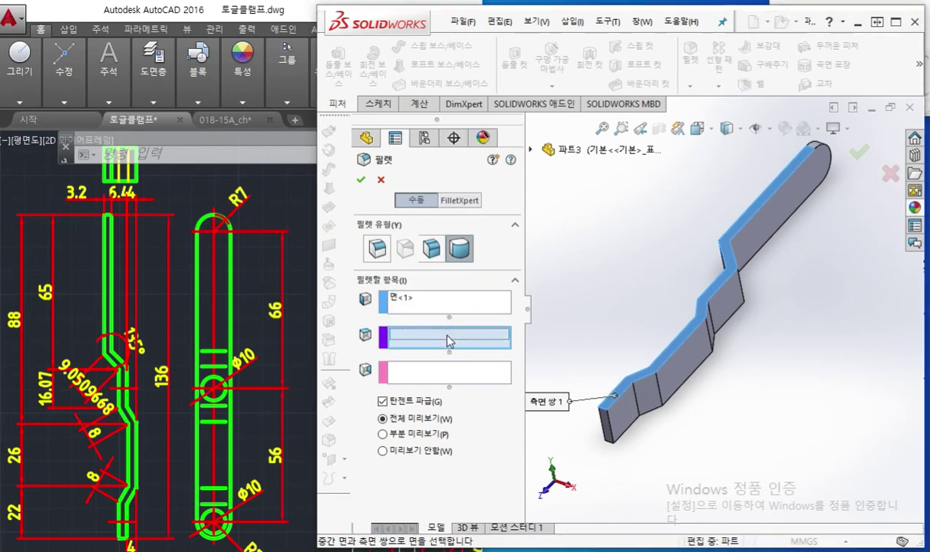
left_click(610, 433)
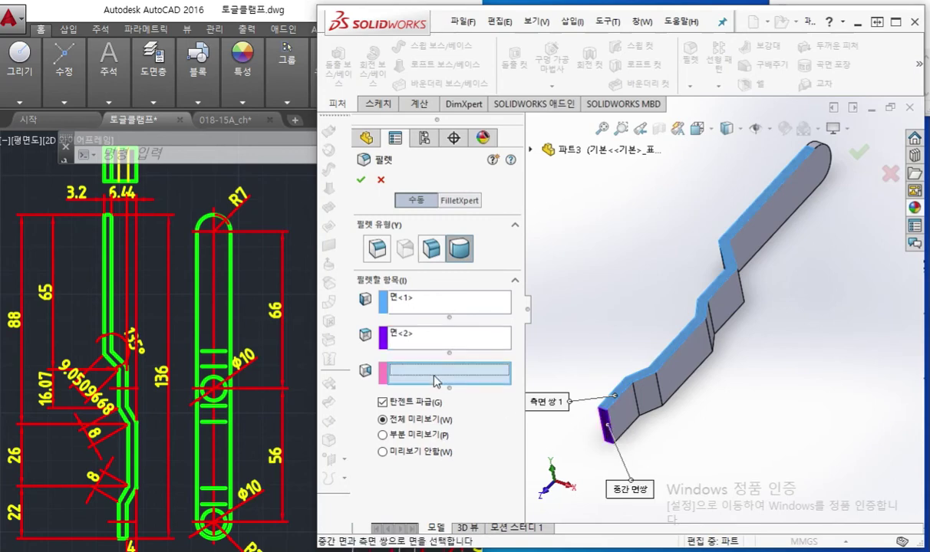
Assign the opposite long side face to side face set 2 and create the full round fillet on the short section's end
middle_click_drag(640, 445, 784, 399)
left_click(669, 253)
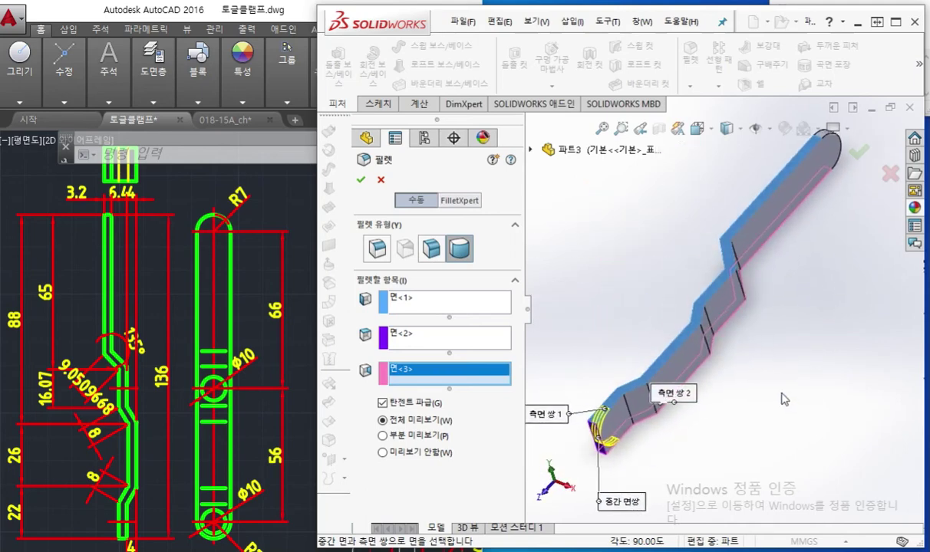
key("F12")
mouse_move(267, 202)
left_mouse_down()
mouse_move(221, 218)
mouse_move(211, 203)
mouse_move(214, 219)
mouse_move(253, 224)
left_mouse_up()
left_click(164, 296)
mouse_move(277, 526)
left_mouse_down()
mouse_move(239, 537)
mouse_move(289, 548)
left_mouse_up()
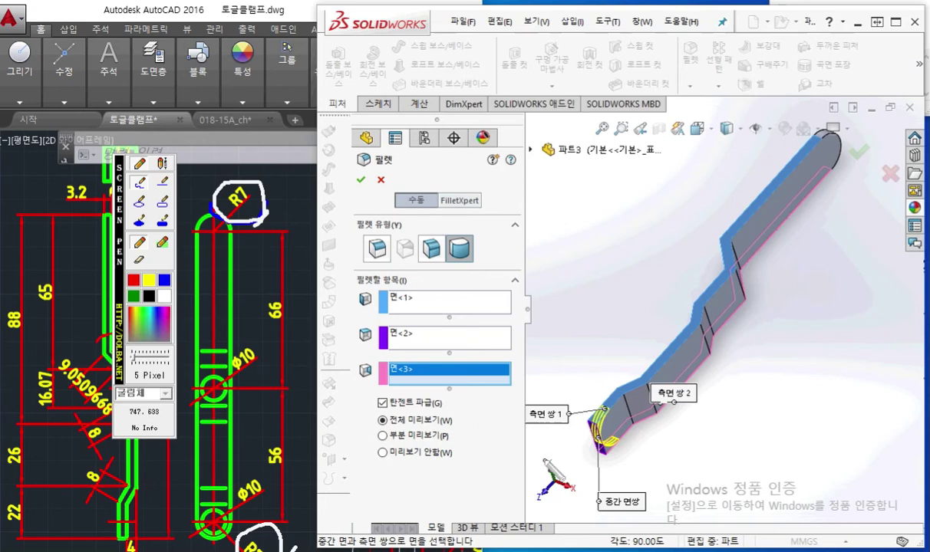
key("Escape")
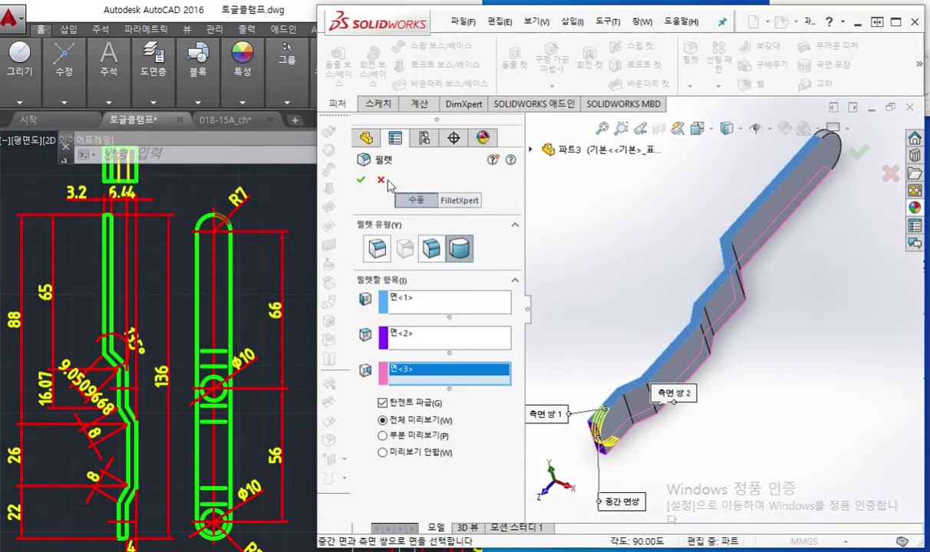
left_click(360, 180)
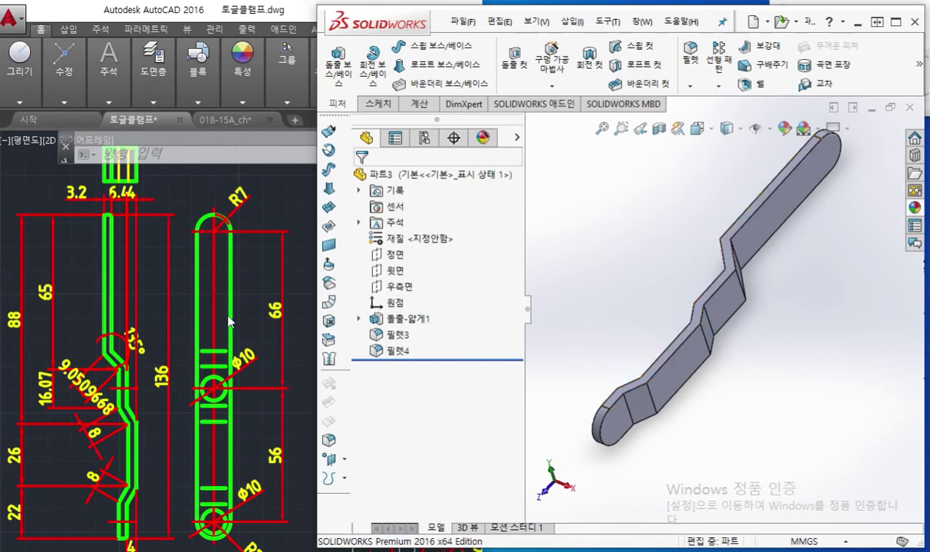
left_click_drag(123, 277, 10, 358)
mouse_move(154, 400)
left_mouse_down()
mouse_move(175, 373)
mouse_move(148, 359)
mouse_move(173, 385)
mouse_move(168, 409)
left_mouse_up()
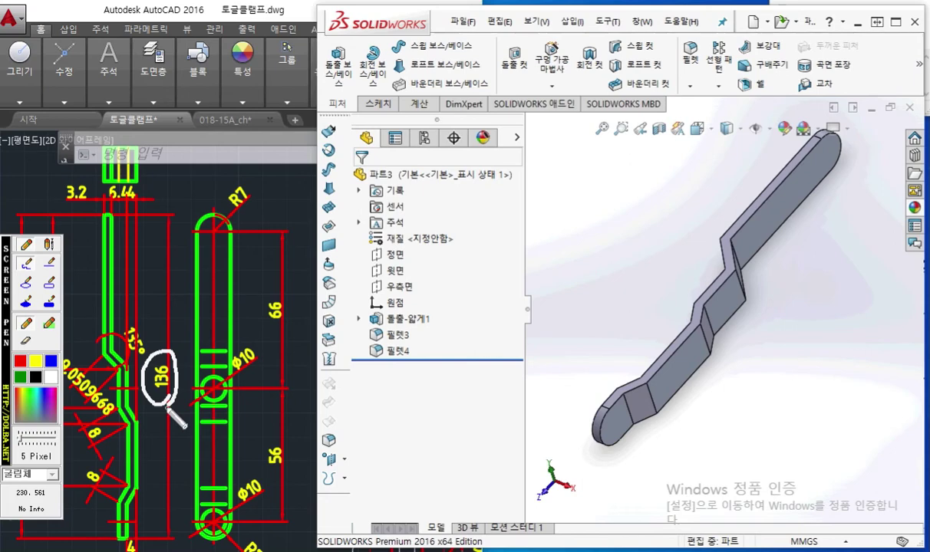
mouse_move(285, 439)
left_mouse_down()
mouse_move(257, 464)
mouse_move(295, 476)
left_mouse_up()
mouse_move(293, 326)
left_mouse_down()
mouse_move(266, 286)
mouse_move(296, 321)
mouse_move(293, 348)
left_mouse_up()
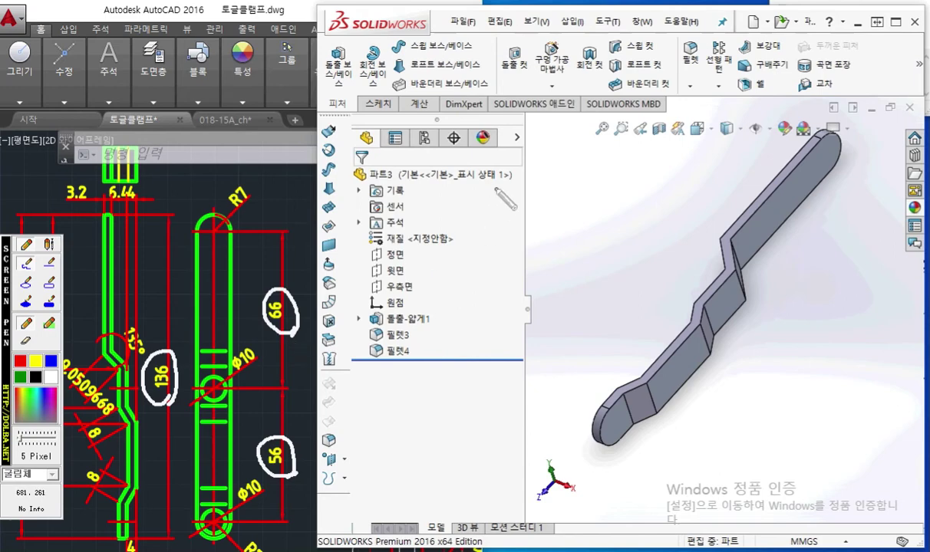
key("Escape")
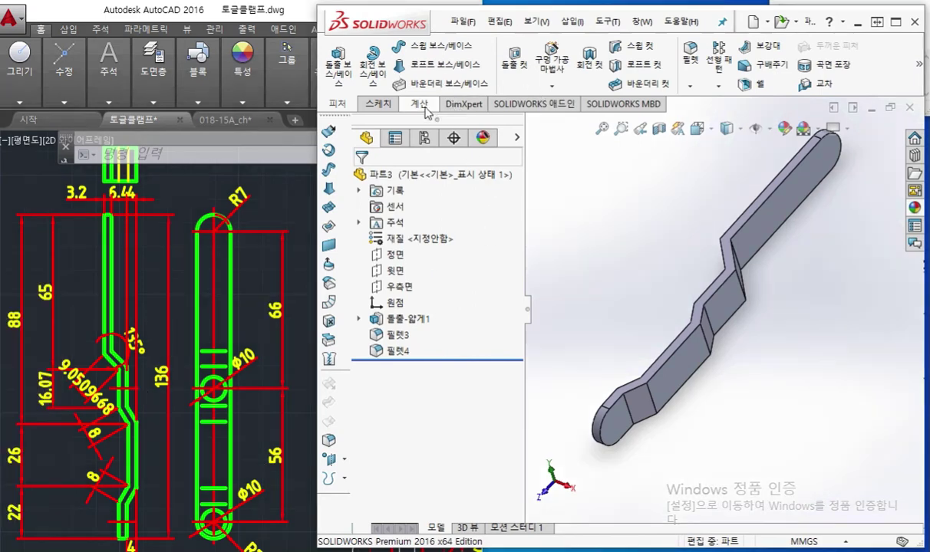
Measure the radius of the short section's rounded end face and the center distance to the rounded face at the other end
left_click(424, 106)
left_click(369, 64)
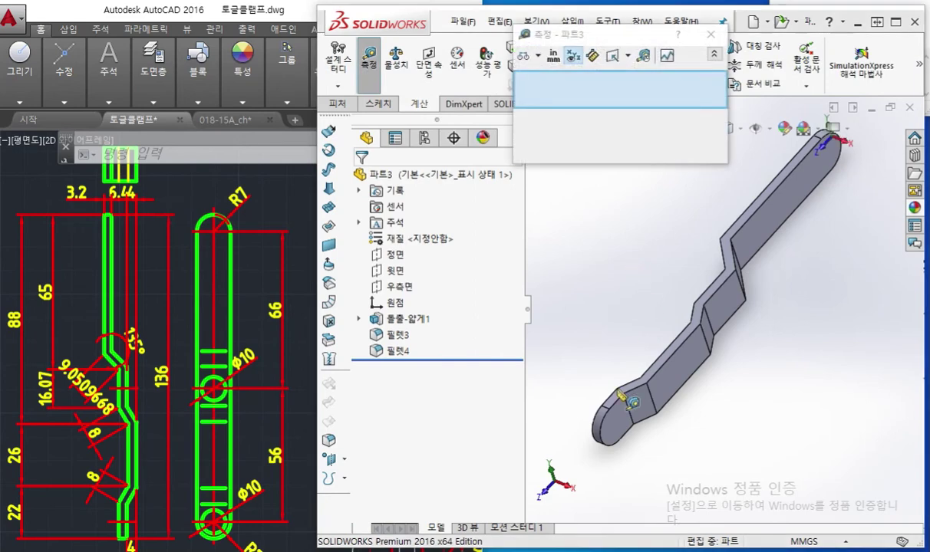
left_click(606, 420)
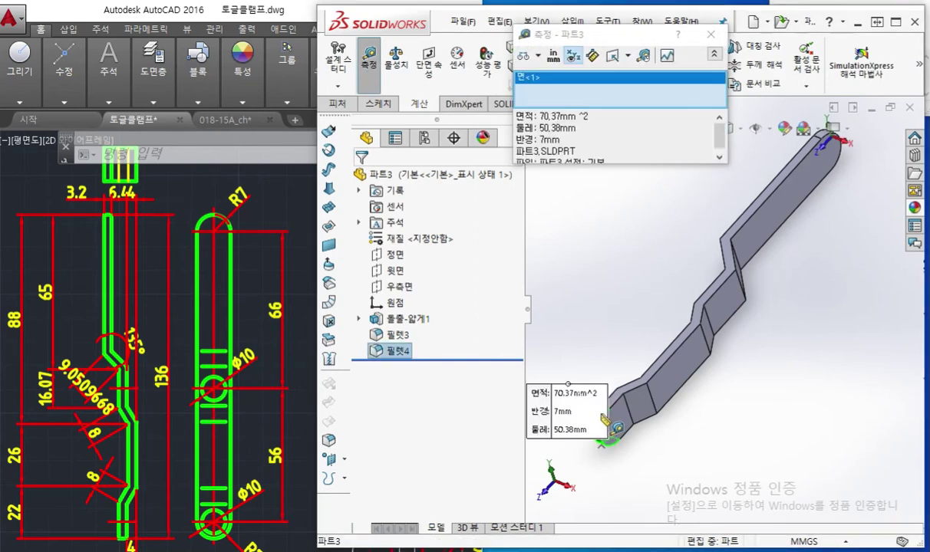
mouse_move(794, 198)
middle_mouse_down()
mouse_move(789, 204)
mouse_move(840, 251)
mouse_move(819, 201)
mouse_move(798, 185)
middle_mouse_up()
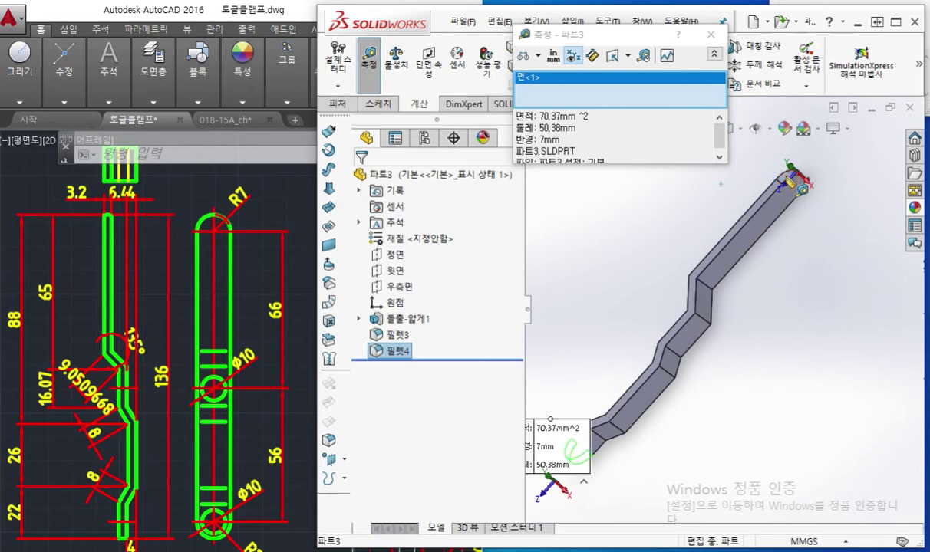
left_click(795, 186)
middle_click_drag(769, 344, 744, 288)
key("F12")
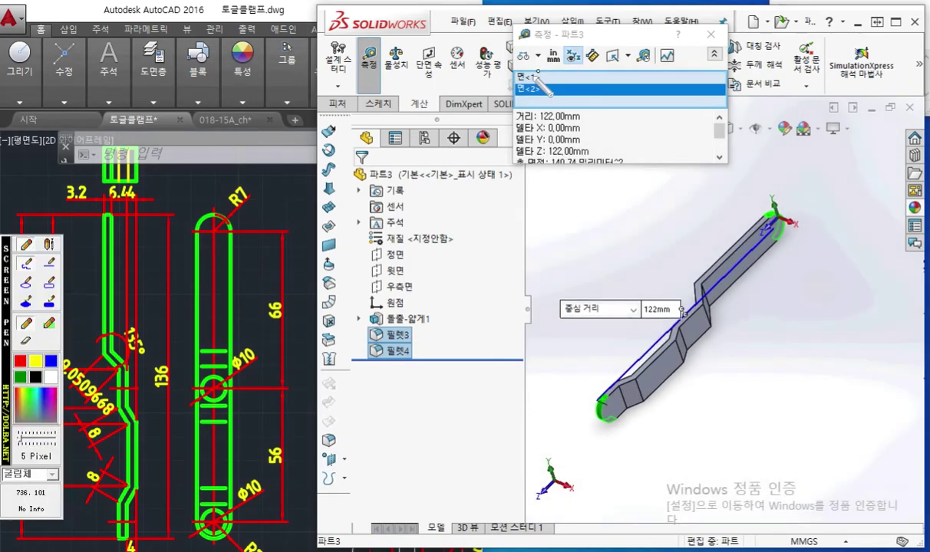
left_click(20, 362)
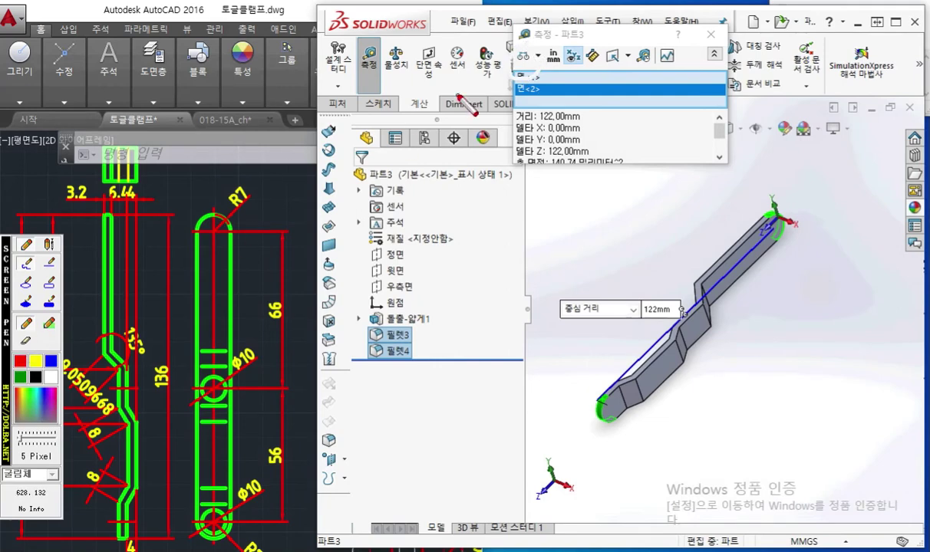
mouse_move(525, 77)
left_mouse_down()
mouse_move(499, 46)
mouse_move(541, 86)
left_mouse_up()
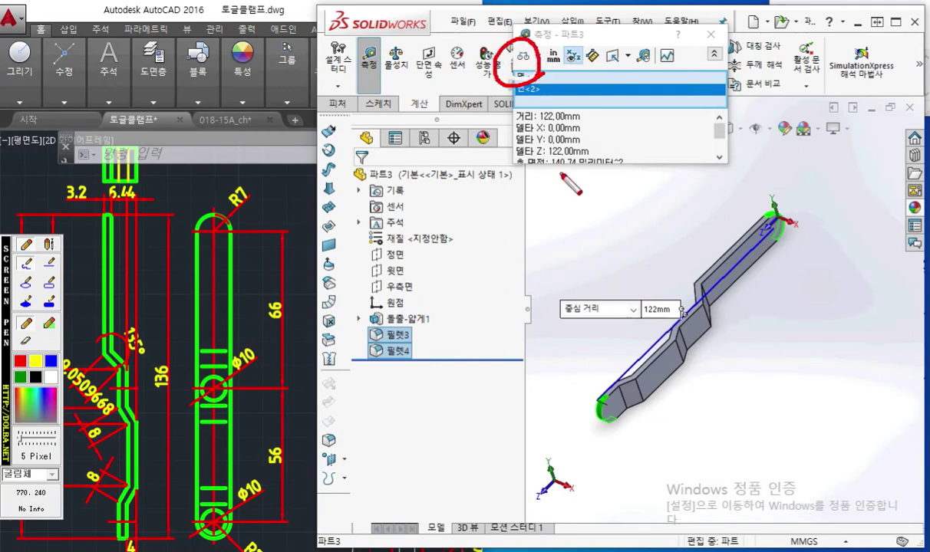
mouse_move(587, 107)
left_mouse_down()
mouse_move(580, 135)
mouse_move(649, 133)
left_mouse_up()
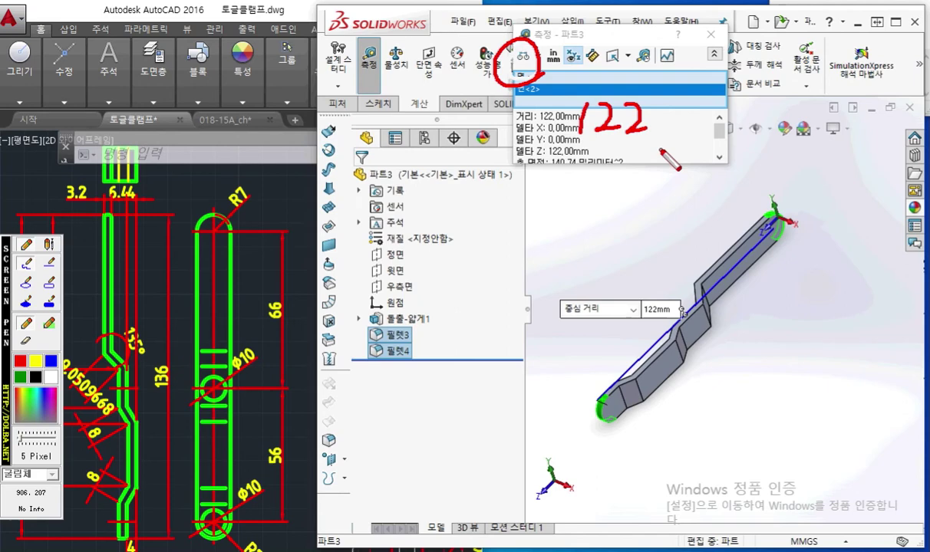
key("Escape")
key("Escape")
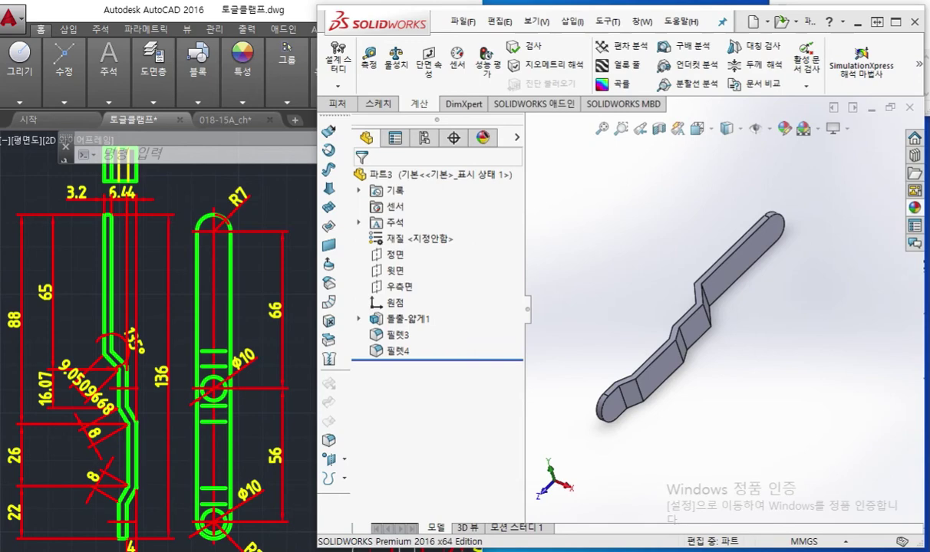
Switch to Notepad and replace the note text with link_handle
key("alt+Tab")
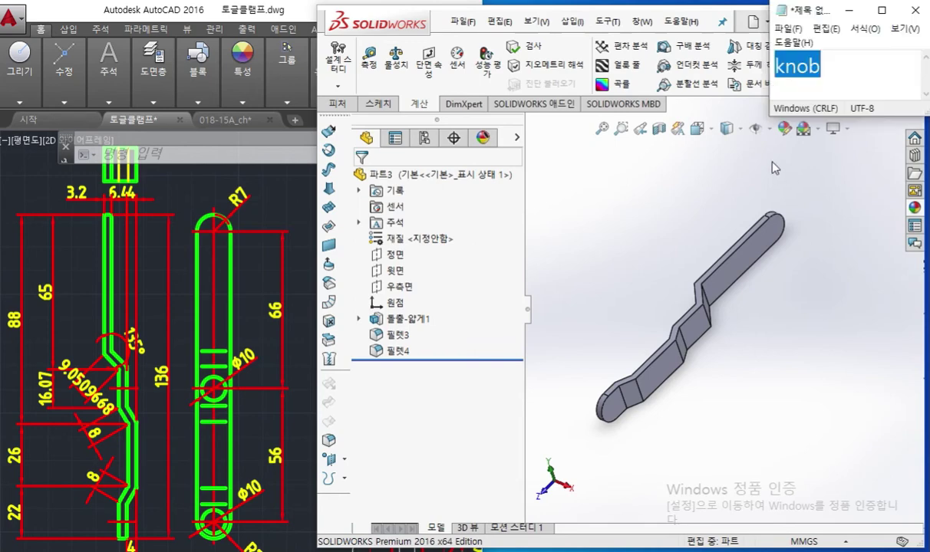
type("l")
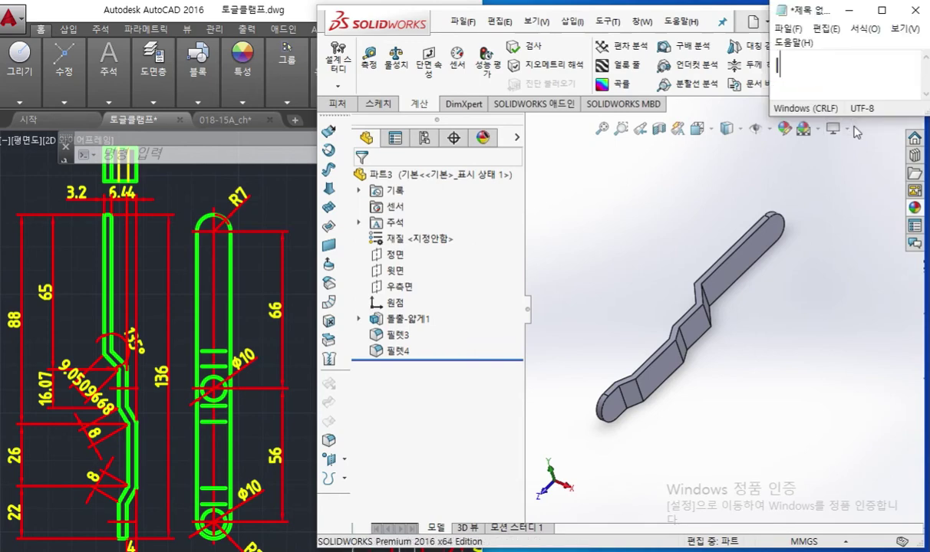
type("ink")
type("_guide")
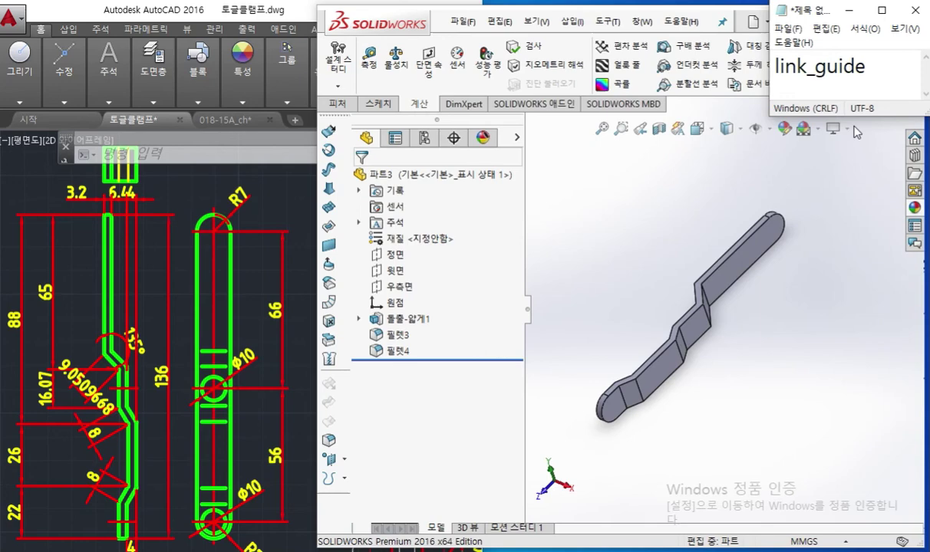
key("BackSpace")
key("BackSpace")
key("BackSpace")
key("BackSpace")
key("BackSpace")
key("BackSpace")
type("_handle")
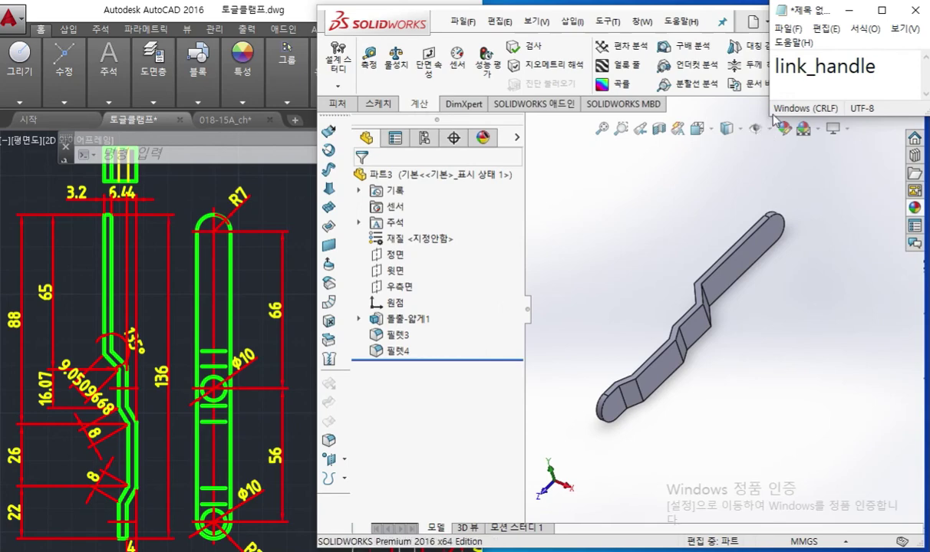
Copy the name link_handle from the note and save the SOLIDWORKS part under it in the 토글클램프 folder
left_click_drag(770, 115, 665, 117)
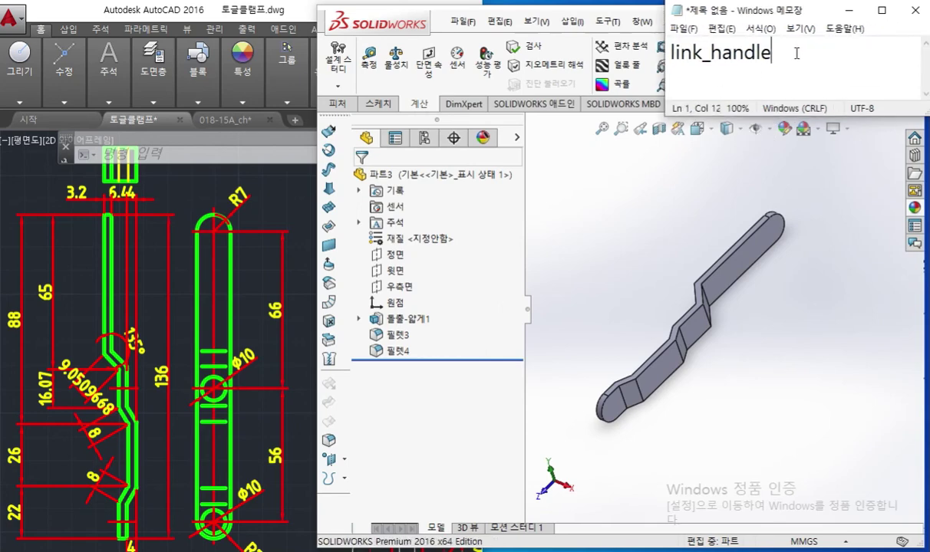
double_click(755, 51)
key("ctrl+c")
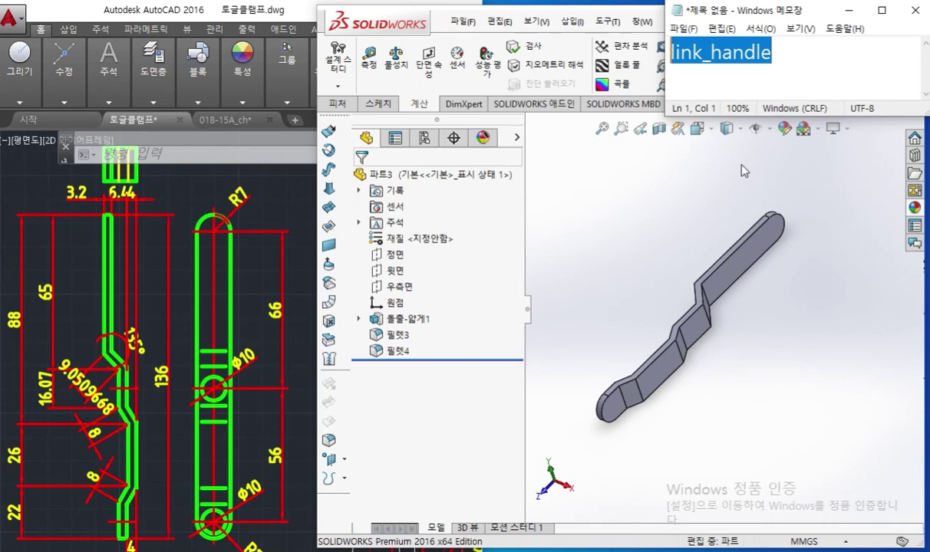
left_click(637, 237)
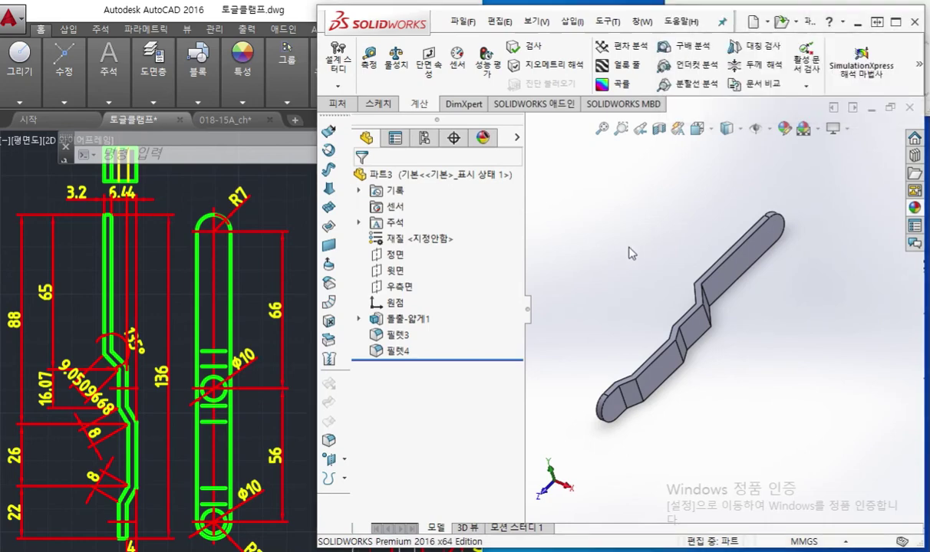
key("ctrl+s")
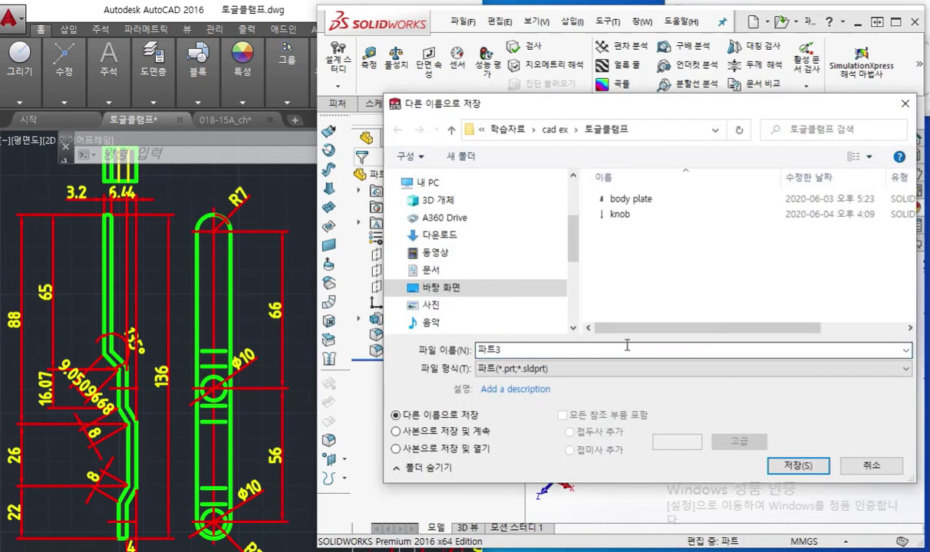
key("ctrl+v")
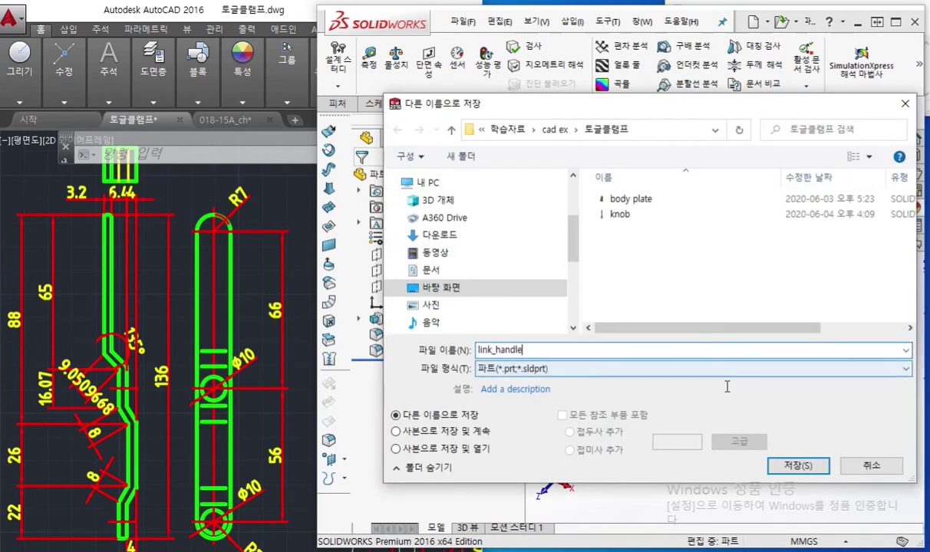
left_click(796, 466)
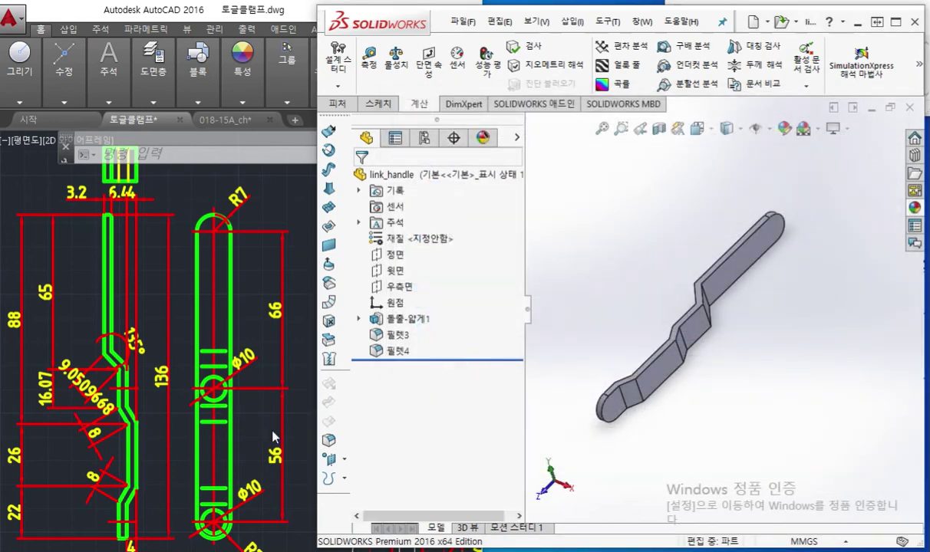
Switch to AutoCAD and examine the locations of the two Ø10 holes in the handle's side and front views
left_click(260, 414)
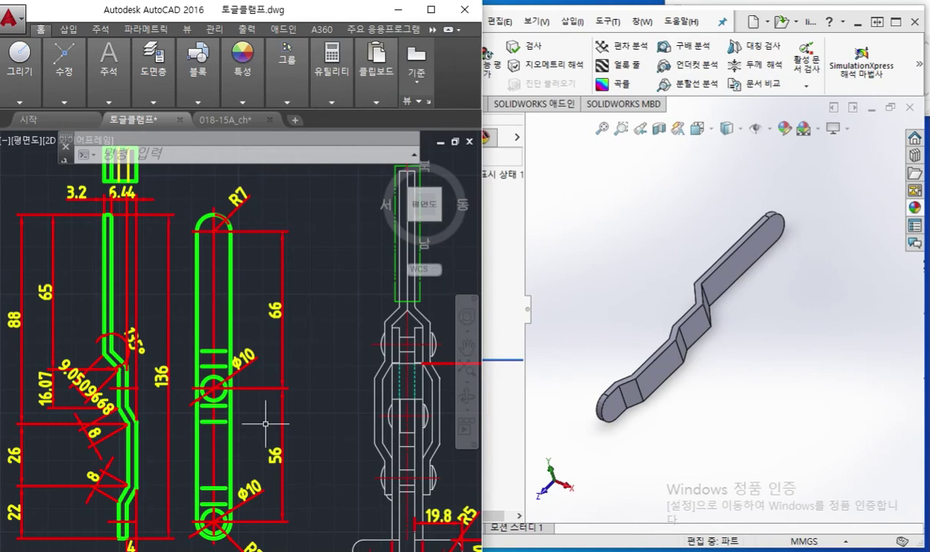
key("F12")
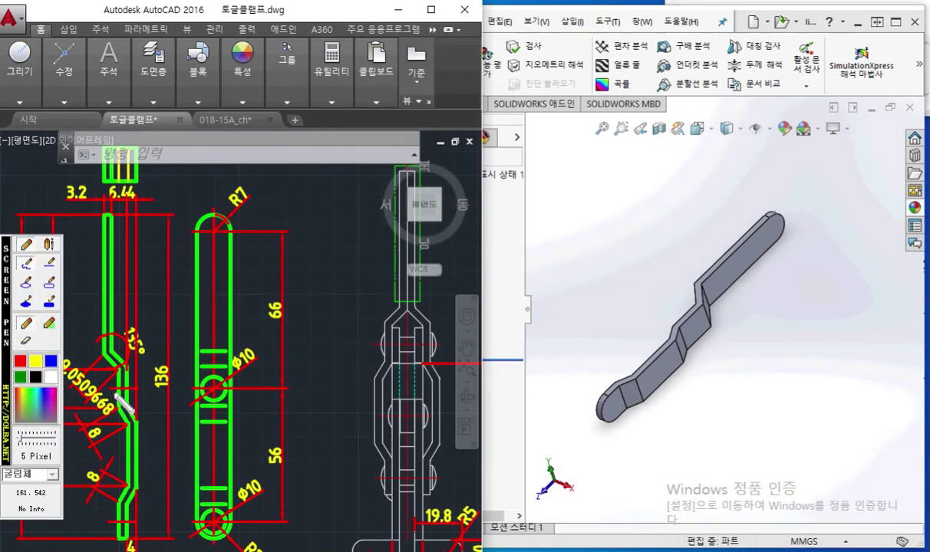
left_click_drag(107, 391, 141, 388)
left_click_drag(98, 523, 159, 523)
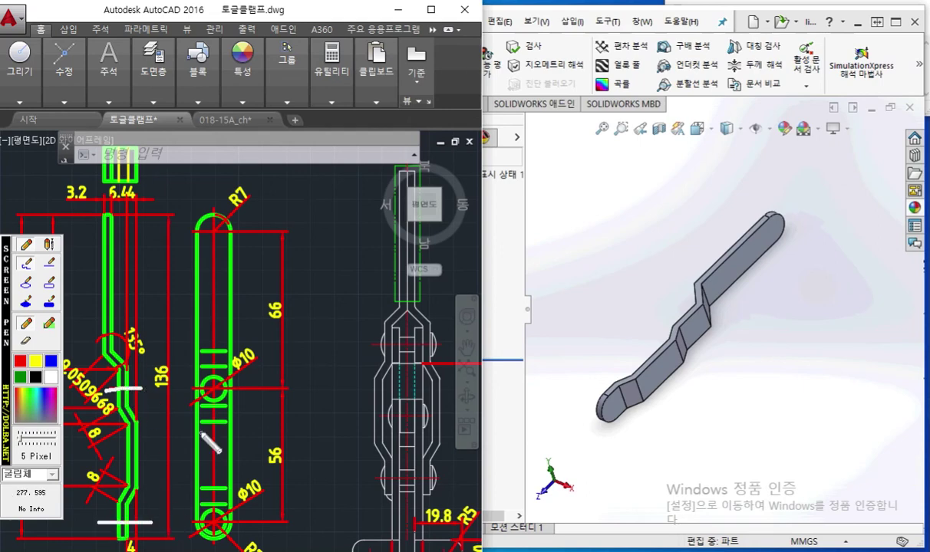
mouse_move(206, 382)
left_mouse_down()
mouse_move(226, 391)
mouse_move(205, 381)
left_mouse_up()
mouse_move(221, 512)
left_mouse_down()
mouse_move(216, 534)
mouse_move(201, 516)
mouse_move(224, 510)
left_mouse_up()
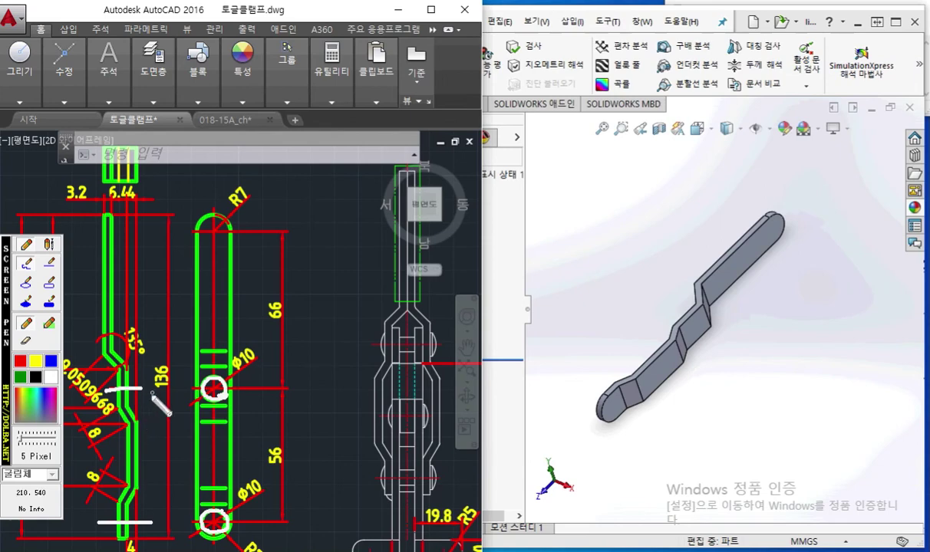
mouse_move(144, 399)
left_mouse_down()
mouse_move(151, 395)
mouse_move(140, 397)
mouse_move(165, 416)
left_mouse_up()
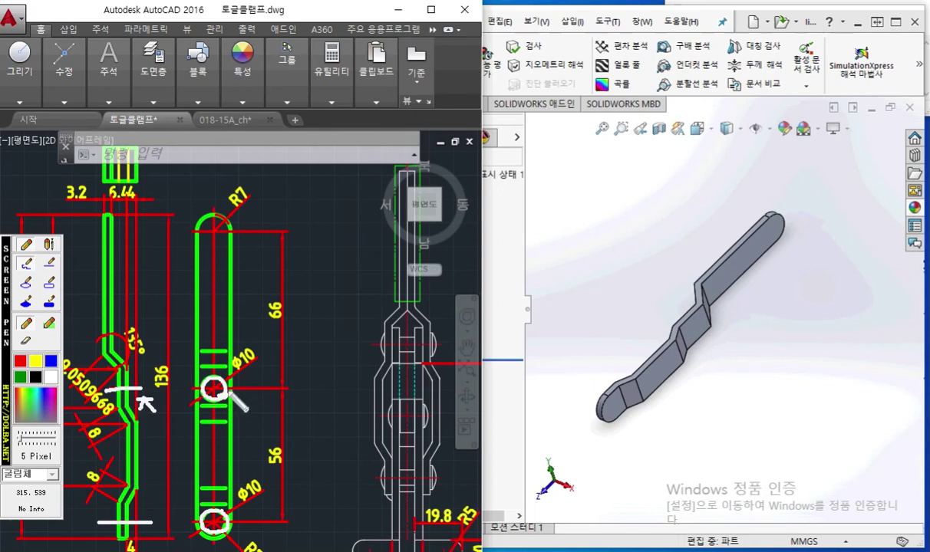
Examine the 56 mm hole spacing in the drawing, and switch to SOLIDWORKS to compare the Right plane with the handle's flat faces
mouse_move(277, 438)
left_mouse_down()
mouse_move(258, 450)
mouse_move(296, 470)
left_mouse_up()
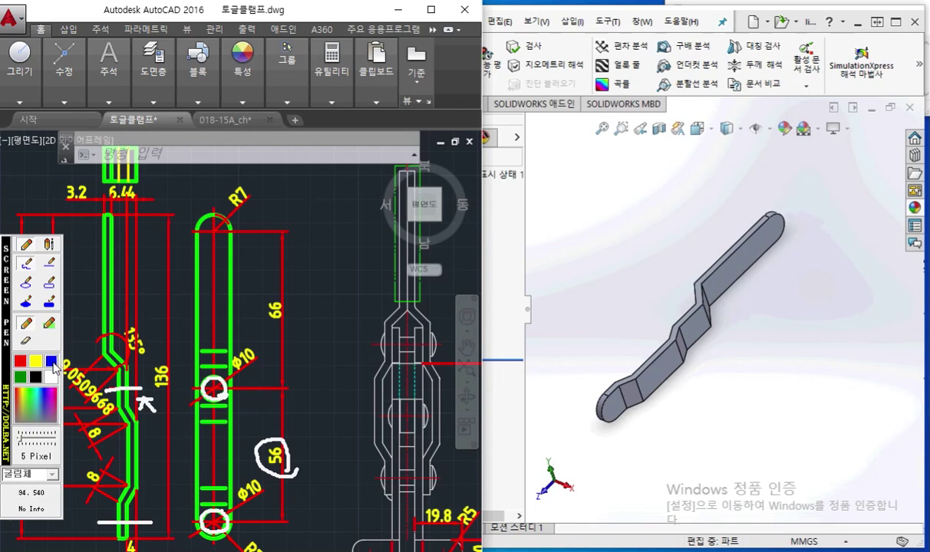
key("Escape")
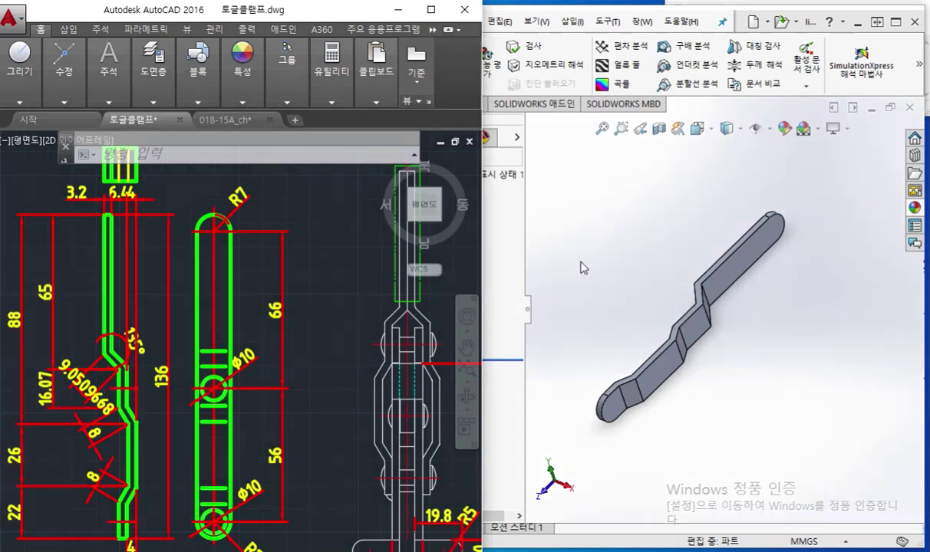
left_click(585, 255)
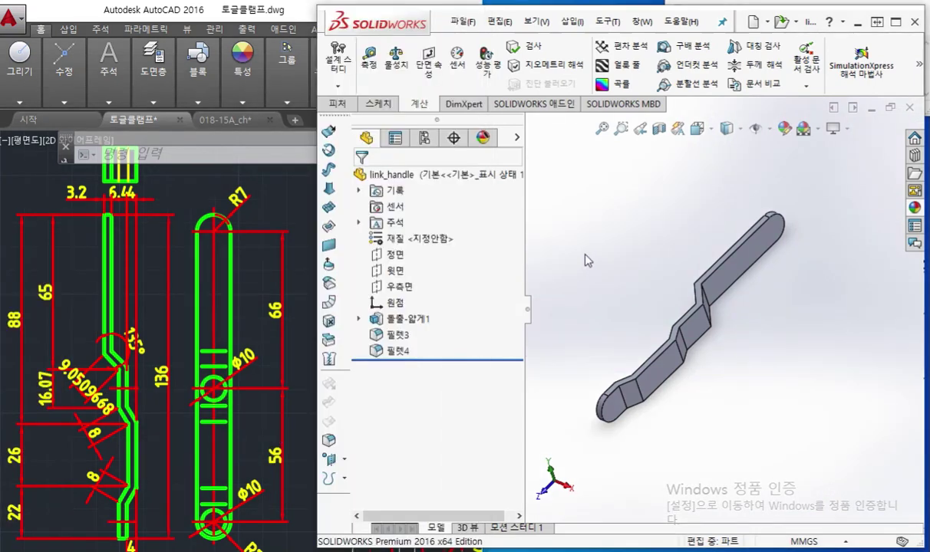
left_click(403, 288)
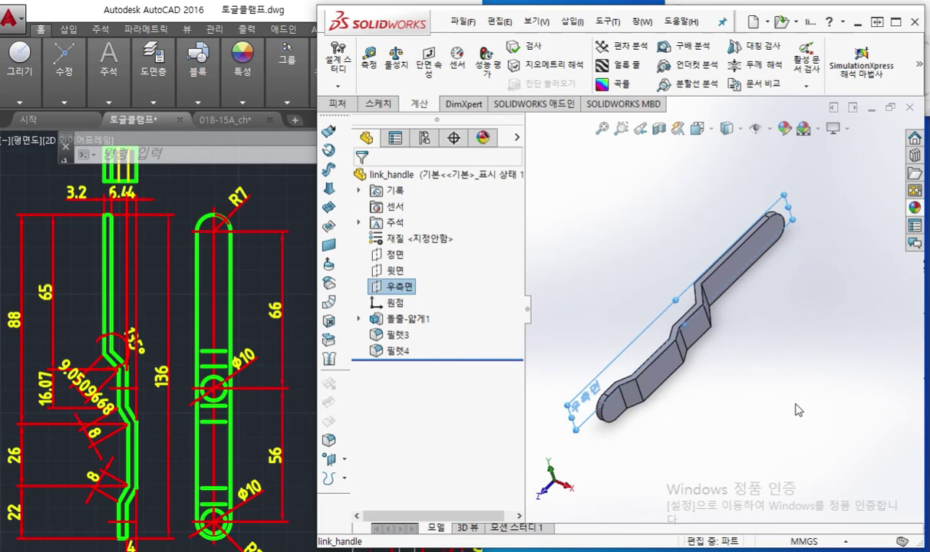
key("F12")
left_click_drag(672, 206, 798, 279)
mouse_move(780, 246)
left_mouse_down()
mouse_move(809, 290)
mouse_move(766, 305)
left_mouse_up()
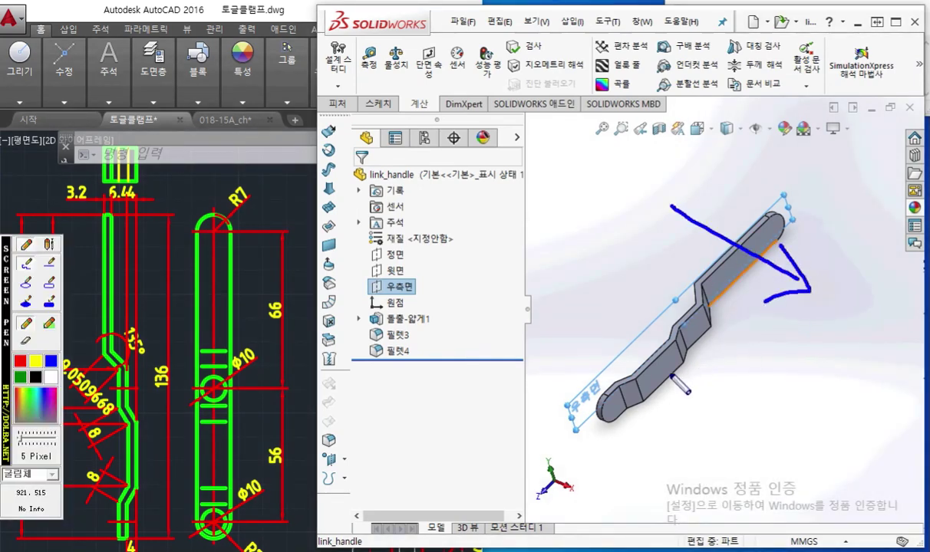
mouse_move(651, 367)
left_mouse_down()
mouse_move(648, 390)
mouse_move(672, 379)
left_mouse_up()
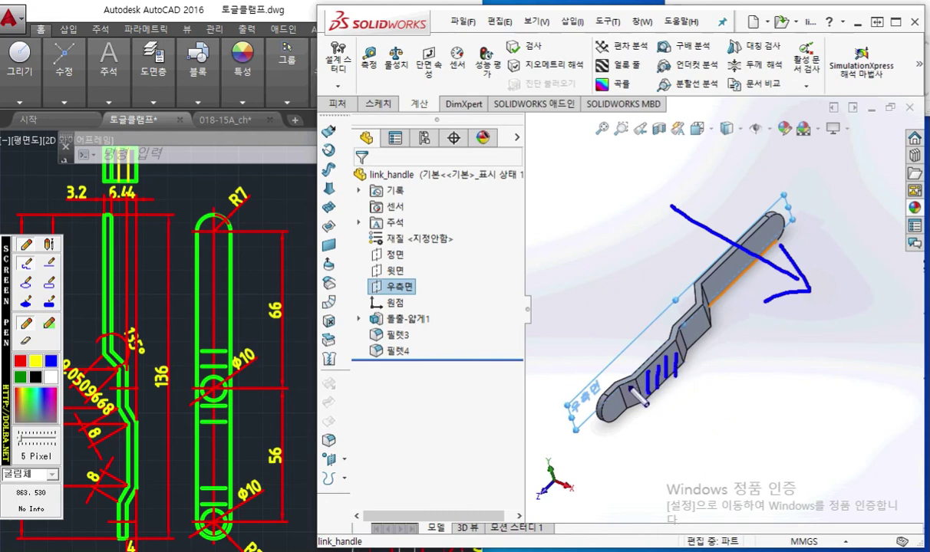
mouse_move(661, 422)
left_mouse_down()
mouse_move(610, 390)
mouse_move(569, 381)
mouse_move(592, 351)
left_mouse_up()
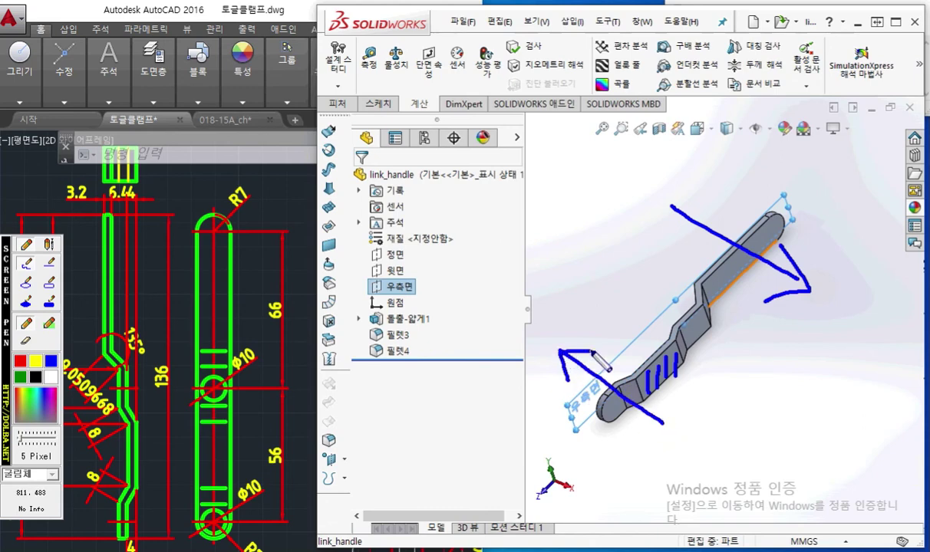
key("Escape")
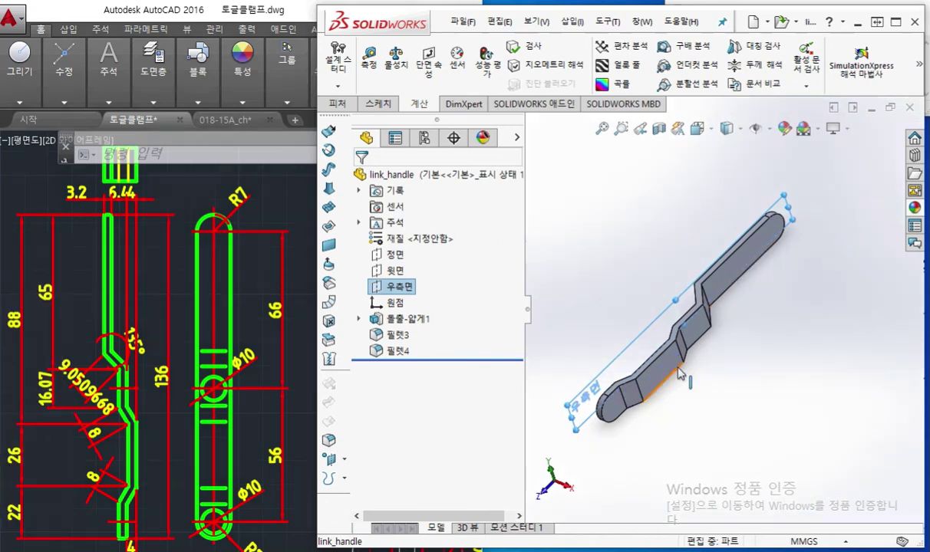
Start a sketch on the flat outer face of the section beside the handle's short rounded end and view it face-on
left_click(668, 373)
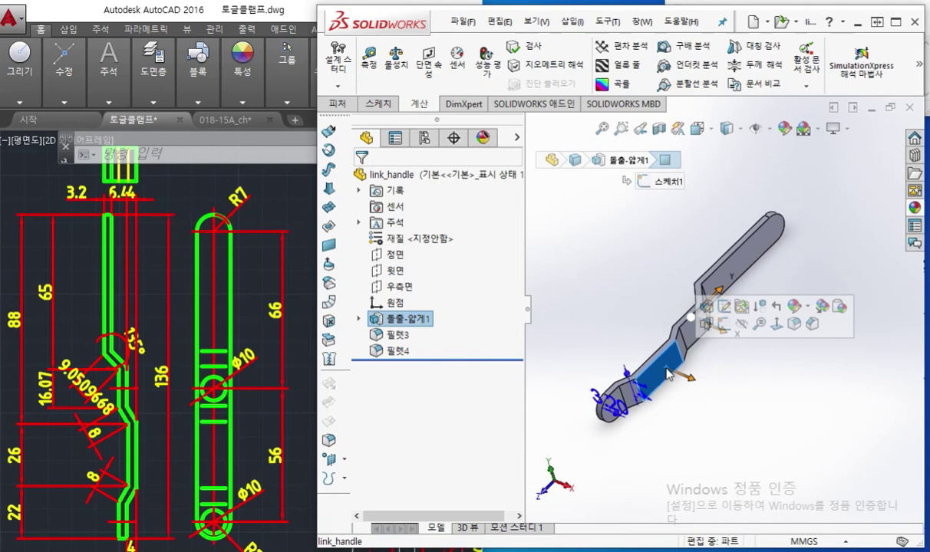
left_click(723, 323)
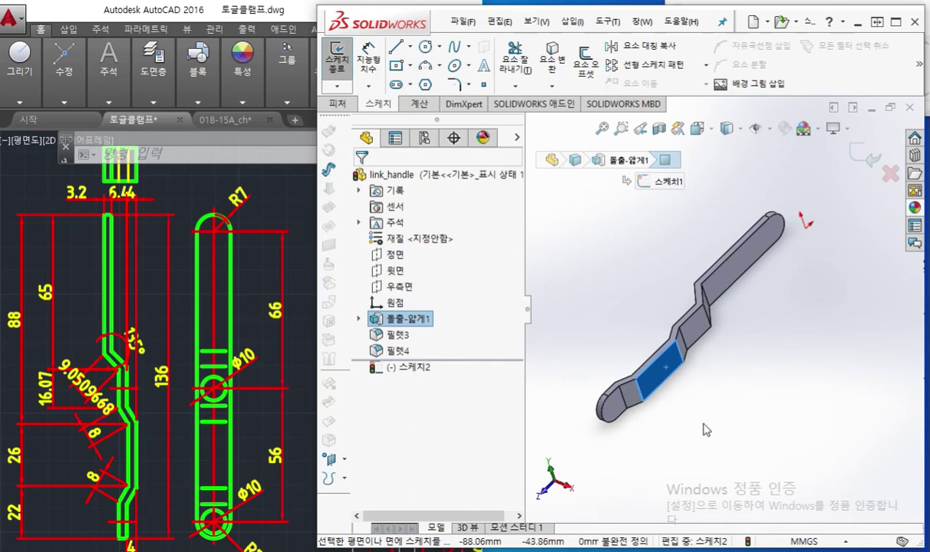
key("F12")
mouse_move(636, 409)
left_mouse_down()
mouse_move(620, 425)
mouse_move(639, 405)
left_mouse_up()
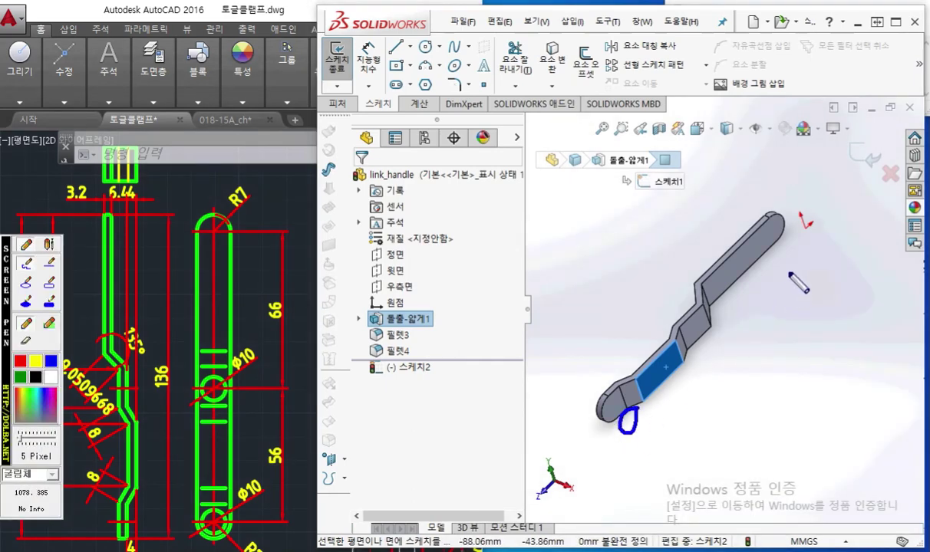
mouse_move(717, 284)
left_mouse_down()
mouse_move(738, 308)
mouse_move(756, 298)
left_mouse_up()
left_click_drag(691, 270, 646, 246)
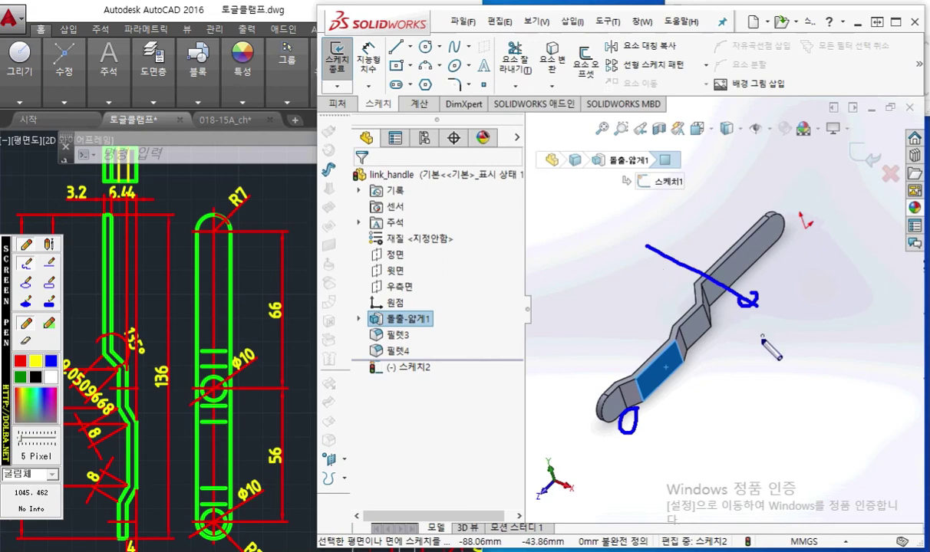
key("Escape")
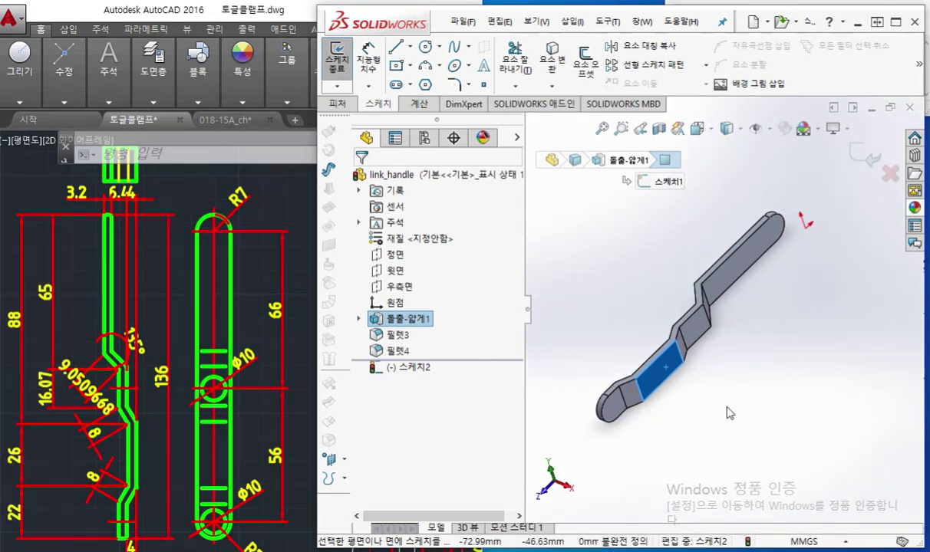
key("ctrl+8")
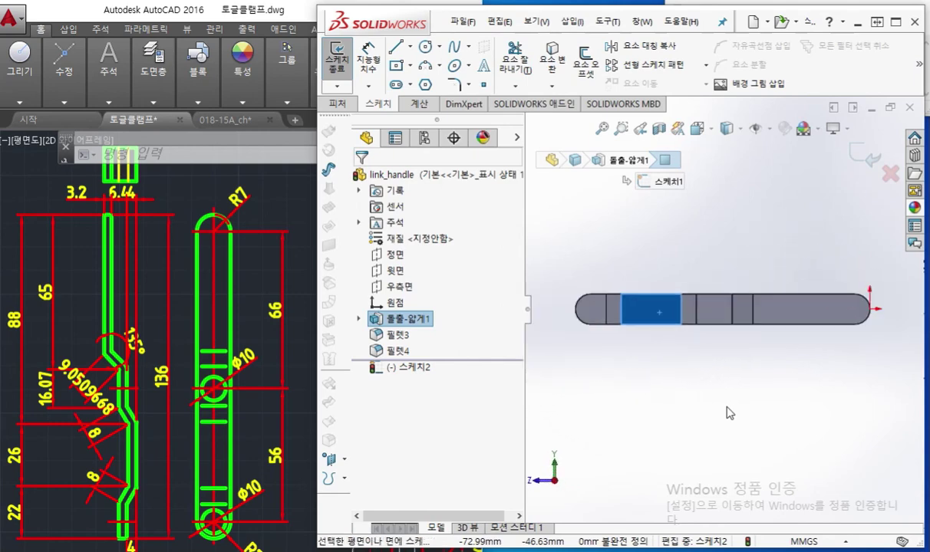
Sketch a circle of about 4.8 mm radius centered on the arc center of the handle's short rounded end
left_click(612, 250)
scroll(604, 246, "down", 2)
right_click_drag(602, 253, 713, 254)
scroll(606, 369, "down", 2)
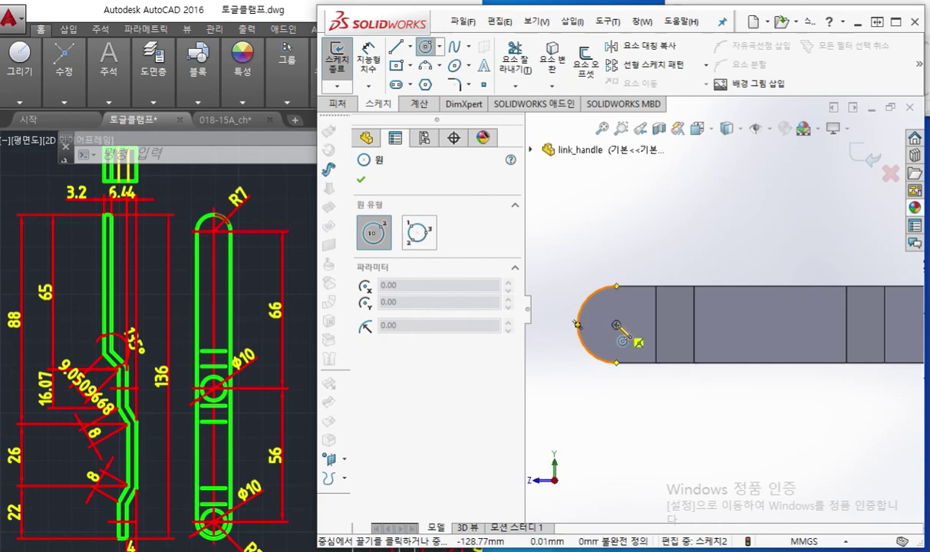
left_click(616, 326)
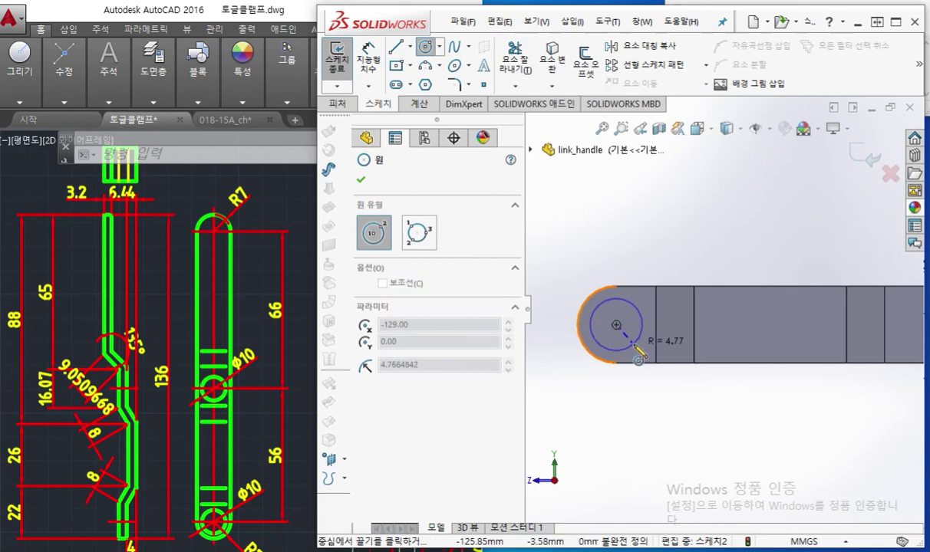
left_click(633, 342)
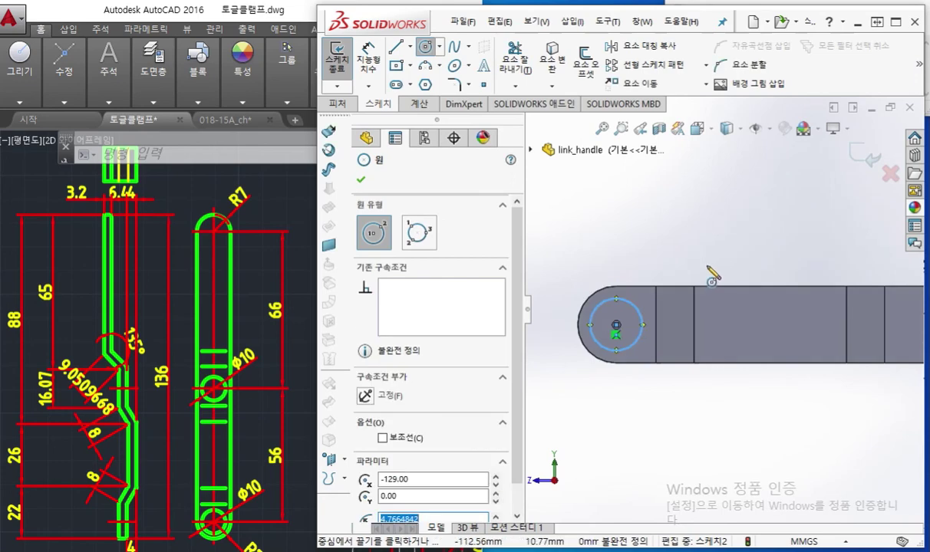
scroll(706, 266, "up", 3)
middle_click_drag(723, 270, 660, 272, "ctrl")
scroll(666, 272, "up", 1)
right_click(685, 217)
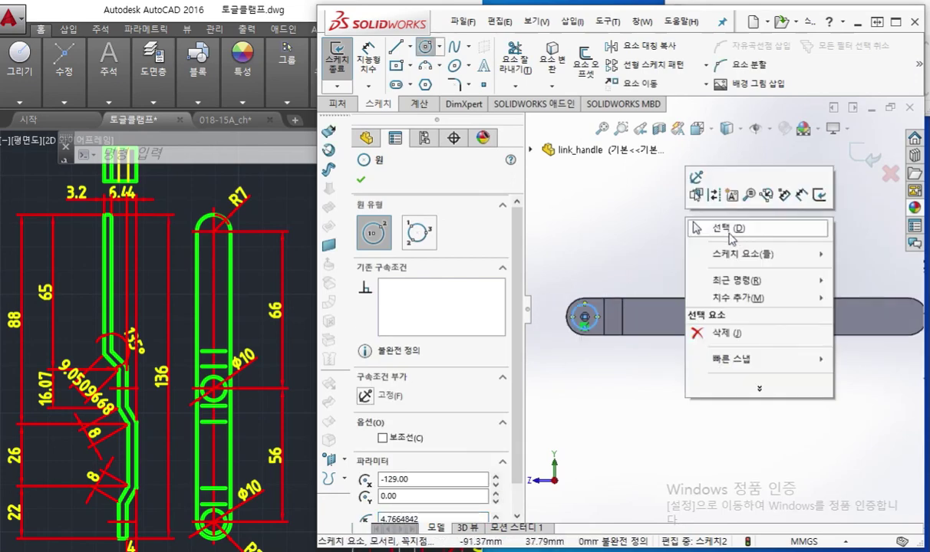
left_click(728, 232)
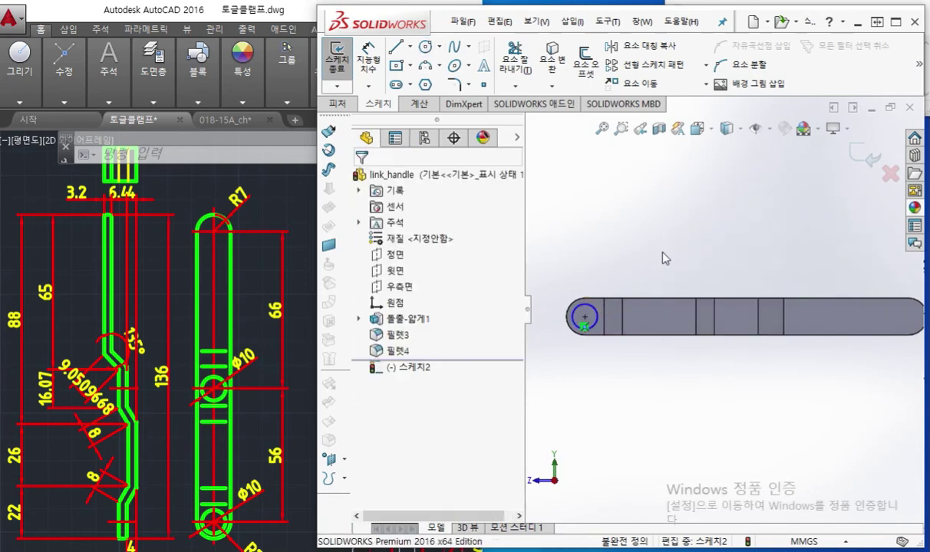
Copy the end circle onto the handle's middle flat section, about 58 mm along the handle
left_click(597, 314)
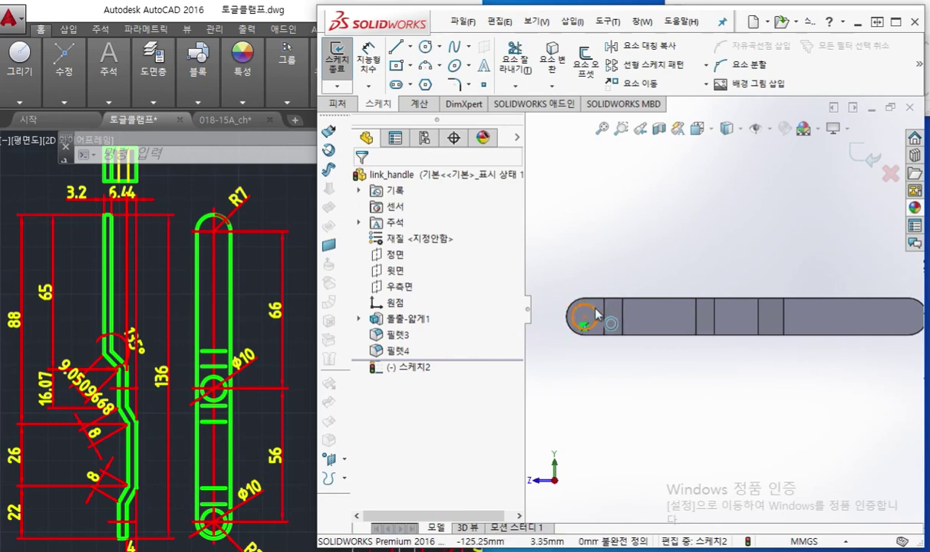
left_click(750, 311)
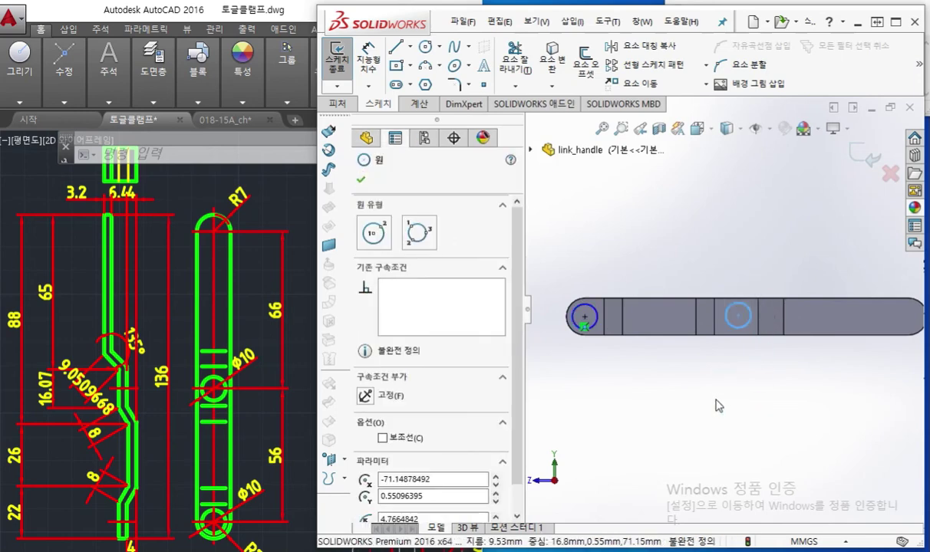
key("Escape")
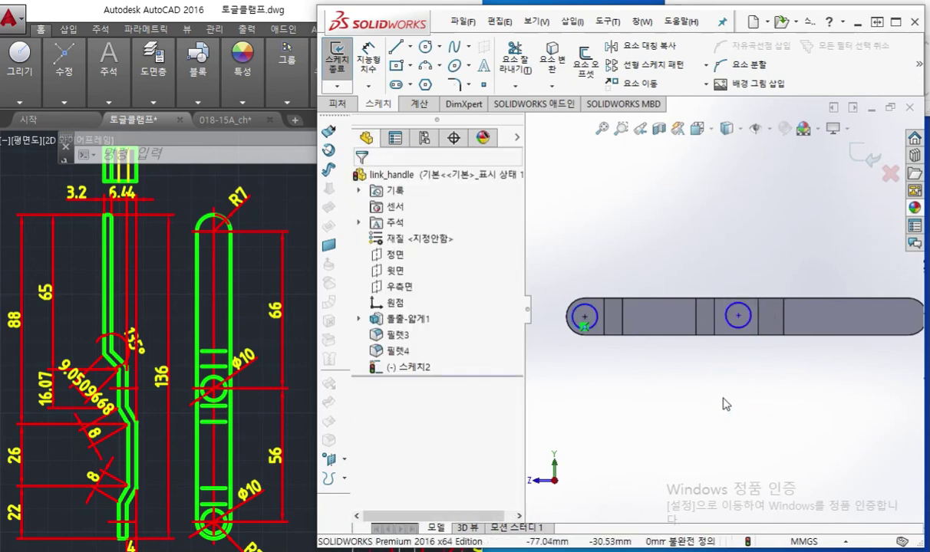
Select both circles together and give them an Equal relation
left_click_drag(555, 243, 784, 394)
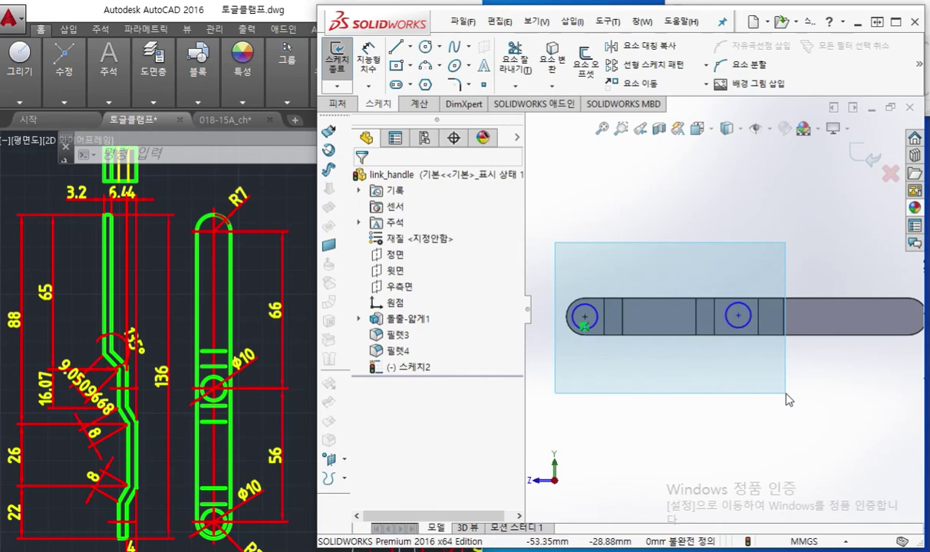
left_click_drag(788, 399, 786, 398)
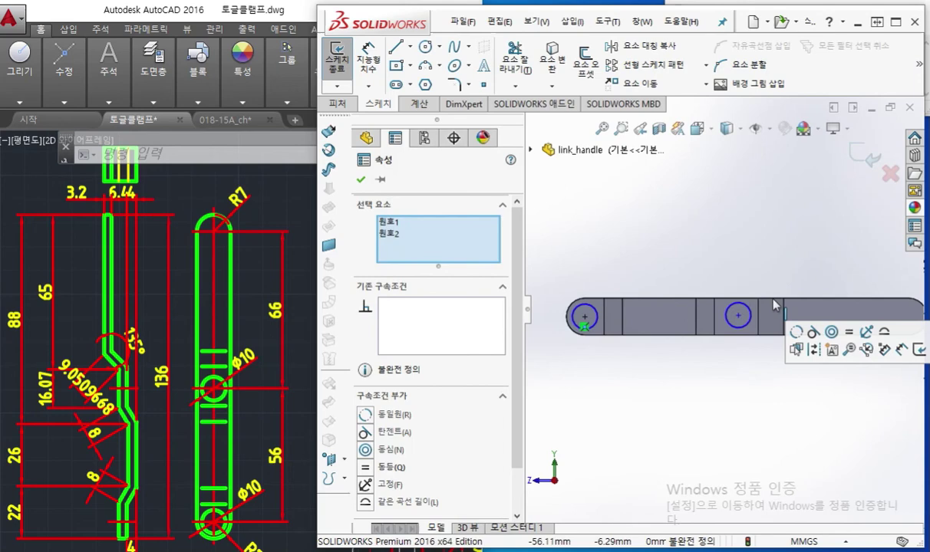
left_click(849, 332)
left_click(675, 337)
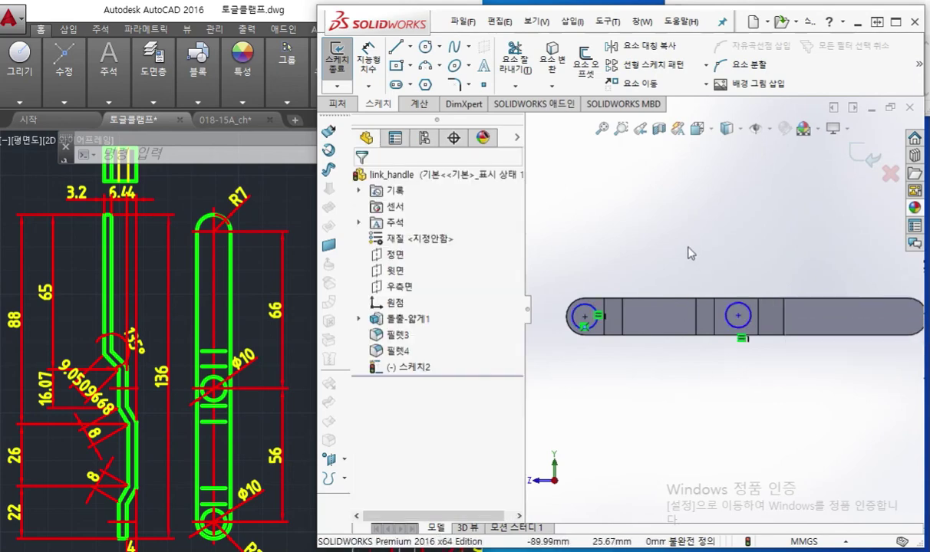
Check the holes' common centerline in the drawing and add a Horizontal relation between the two circles' center points
key("F9")
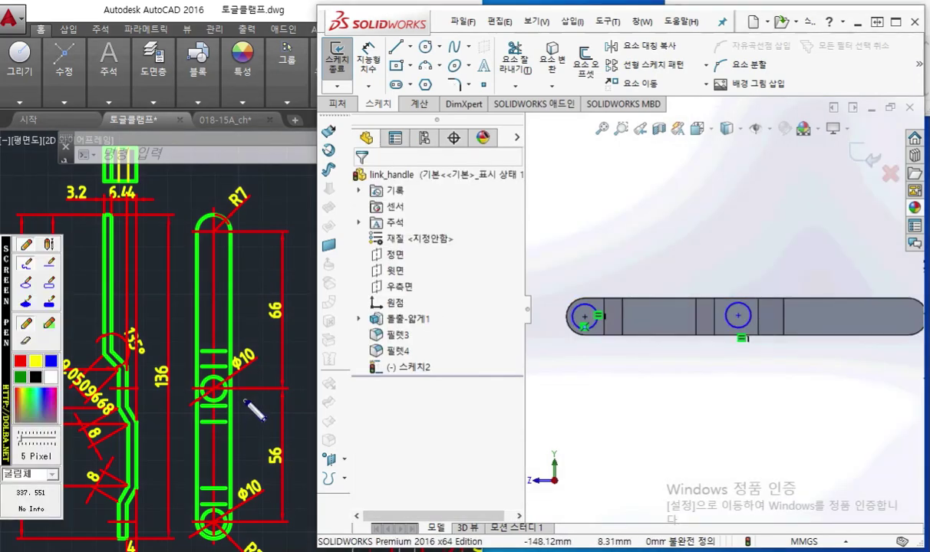
left_click(52, 378)
left_click_drag(213, 351, 216, 537)
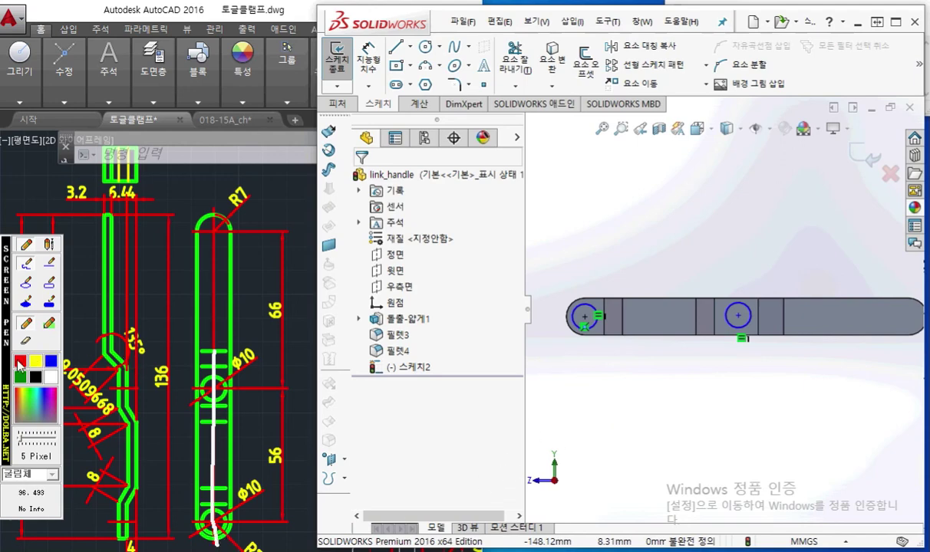
left_click_drag(602, 314, 583, 319)
left_click_drag(730, 317, 748, 314)
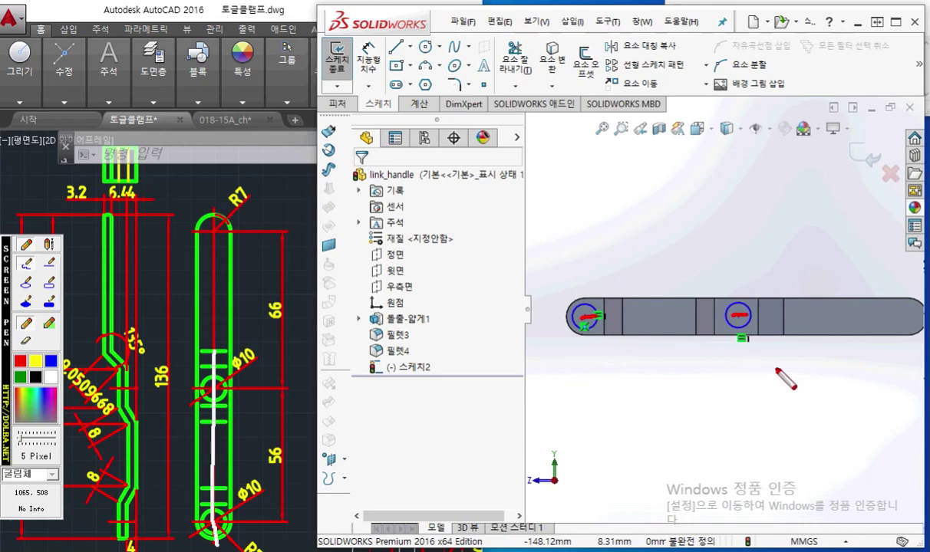
key("Escape")
left_click(585, 318)
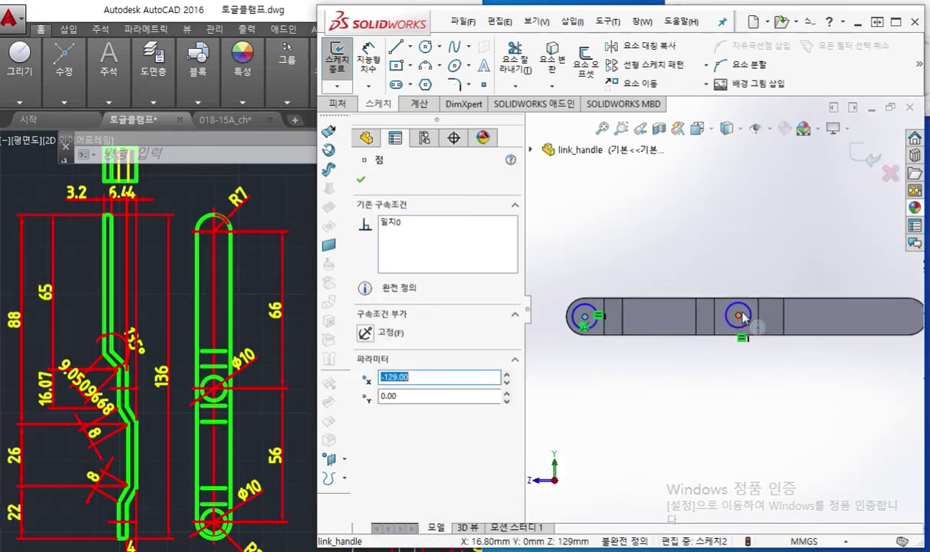
left_click(738, 317, "ctrl")
left_click(778, 256)
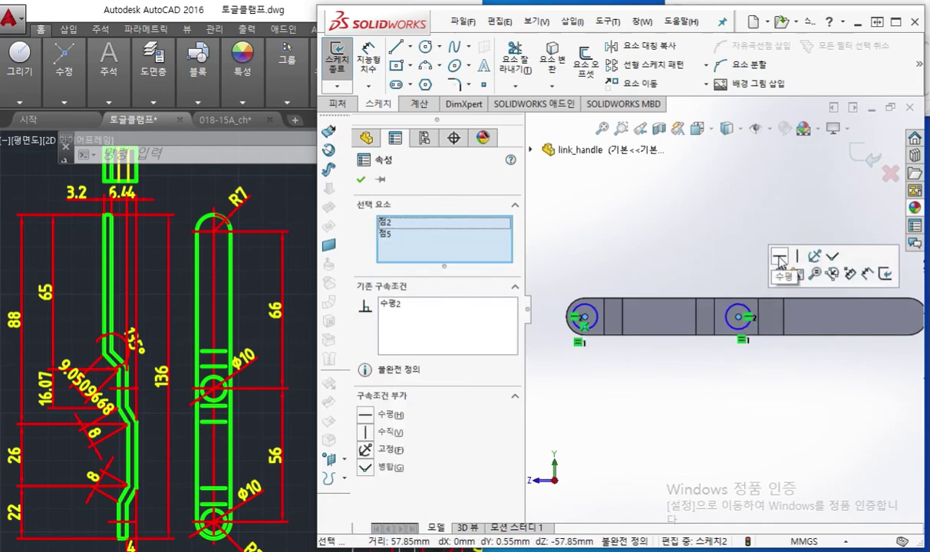
left_click(793, 227)
Dimension the diameter of the circle at the rounded end and set it to 10 mm
right_click(729, 205)
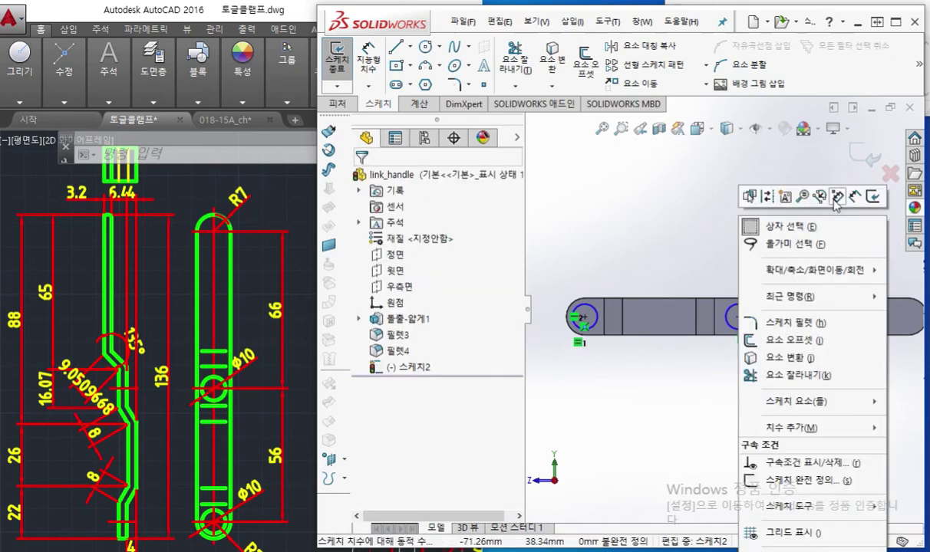
left_click(856, 195)
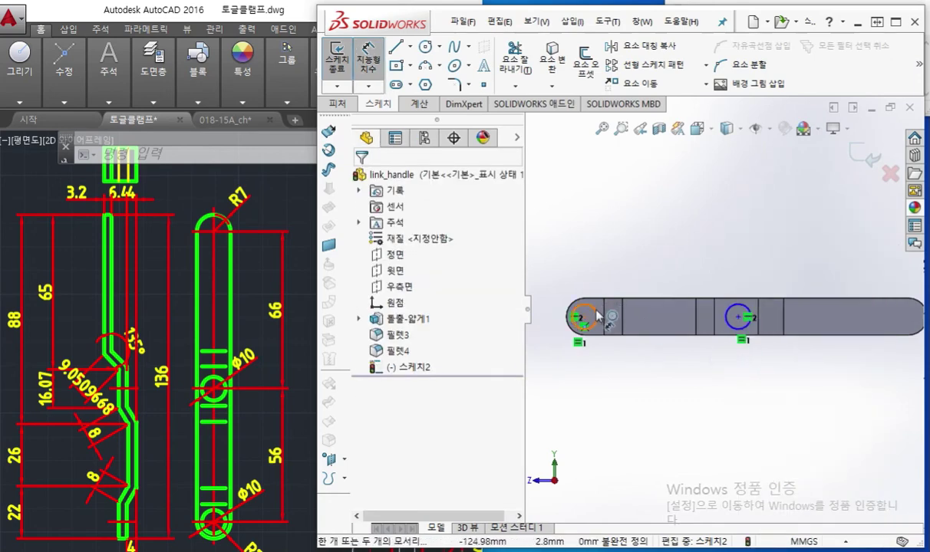
left_click(597, 316)
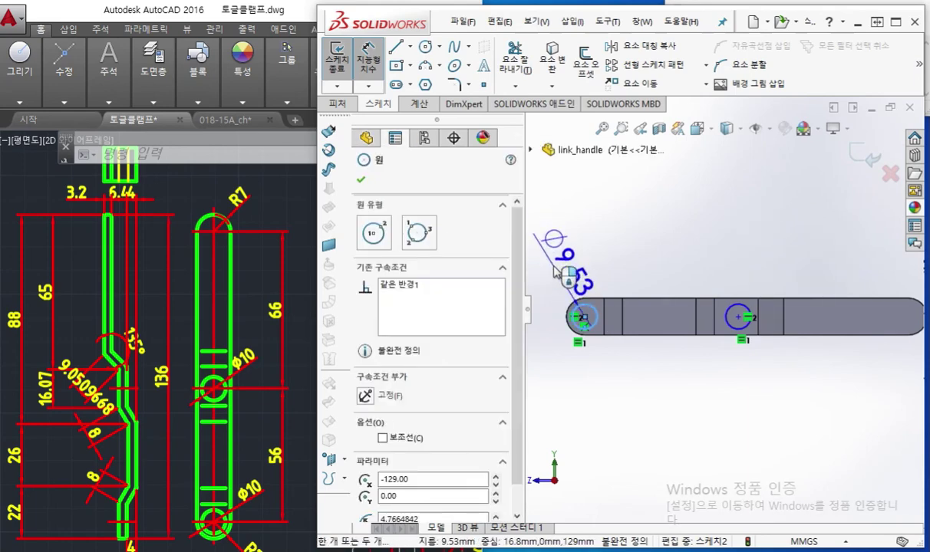
left_click(558, 272)
type("1")
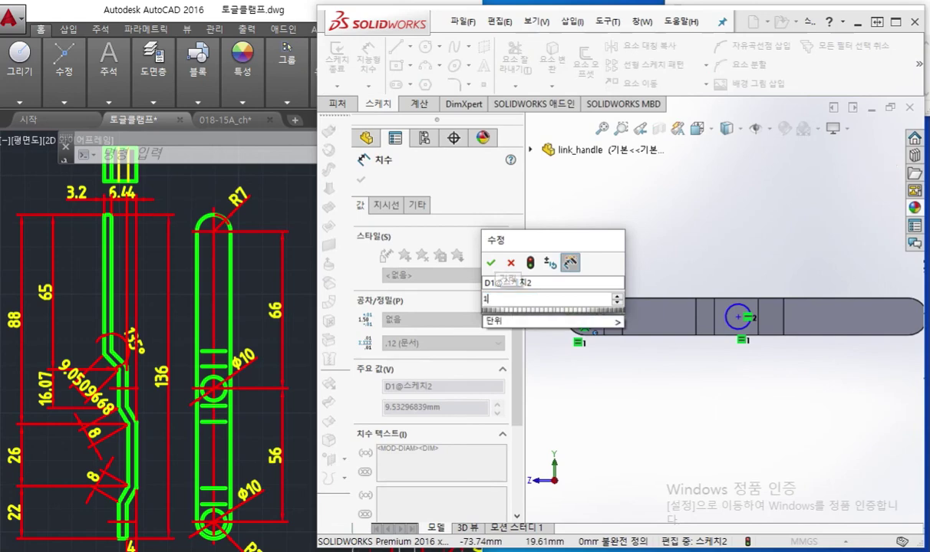
type("0")
key("Return")
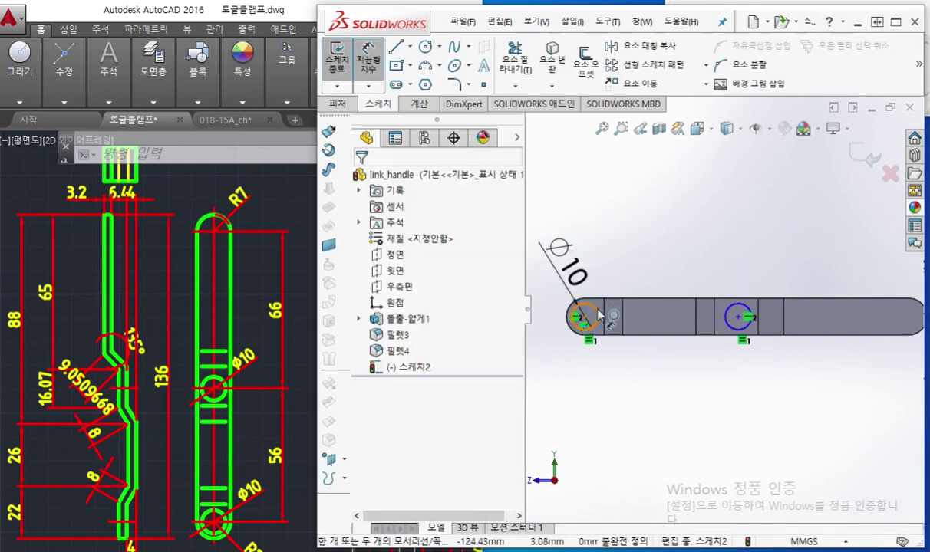
Dimension the center distance between the two circles and set it to 56 mm
left_click(597, 316)
left_click(737, 314)
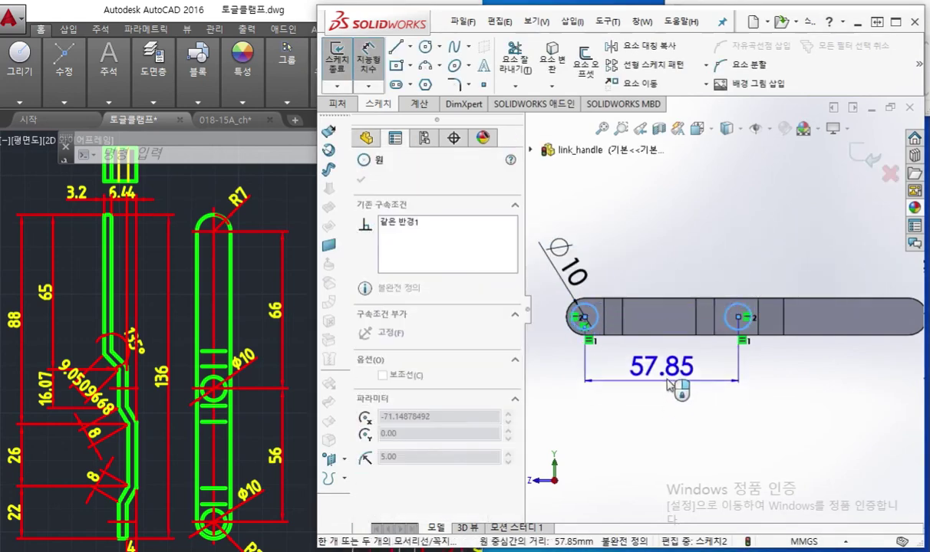
left_click(674, 381)
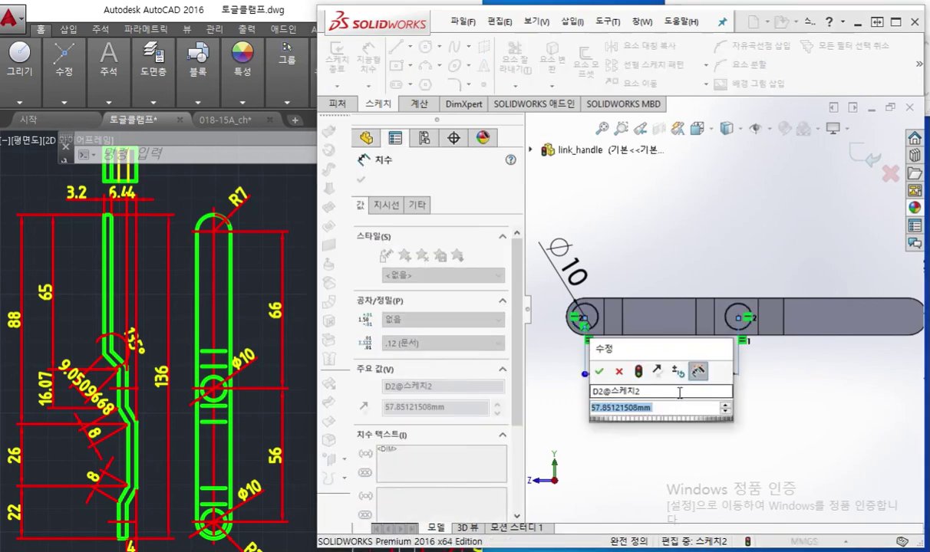
type("56")
key("Return")
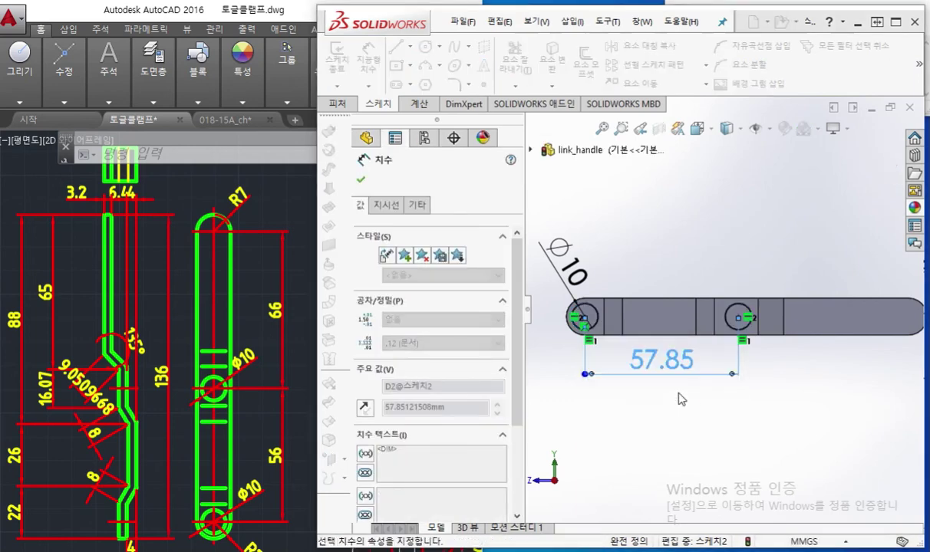
key("Escape")
right_click(773, 222)
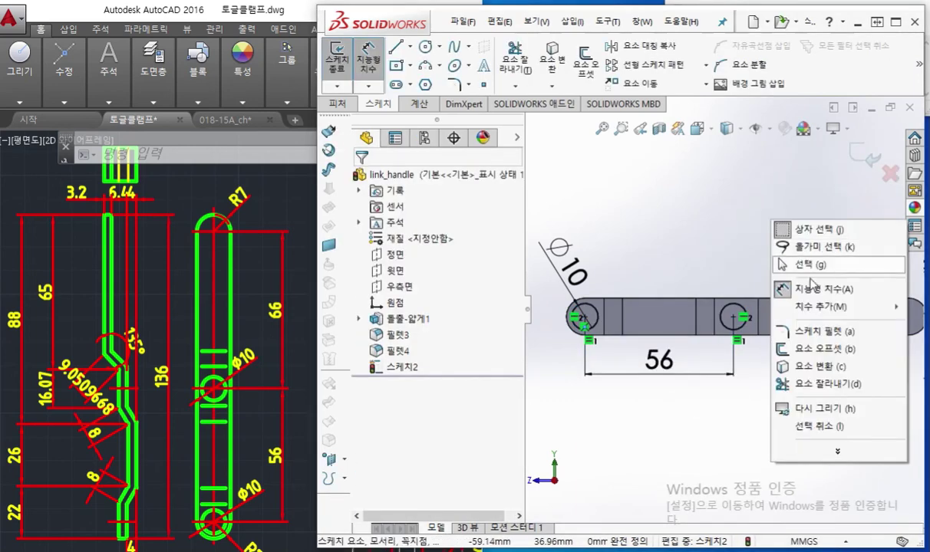
left_click(804, 264)
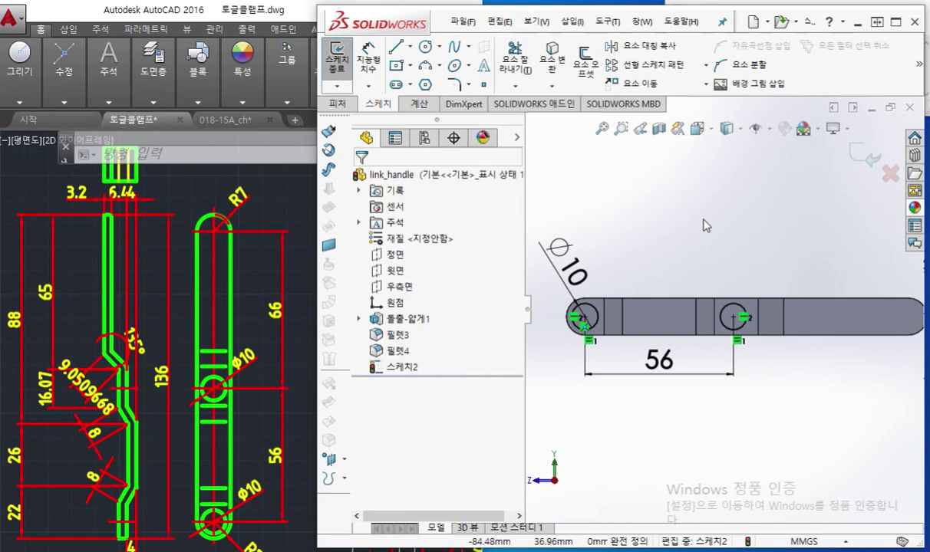
Cut-extrude the two circles through the handle with the Up To Next end condition (다음까지)
middle_click_drag(651, 211, 653, 276)
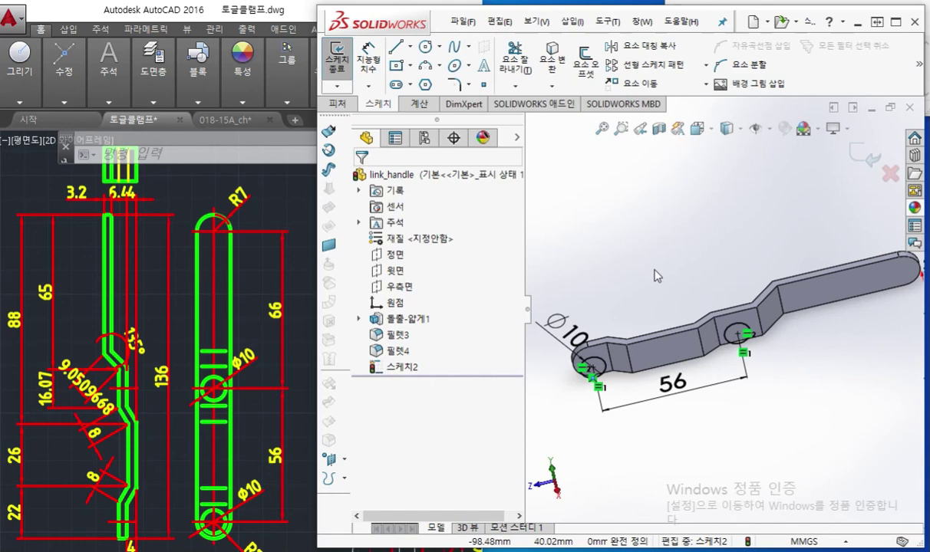
key("s")
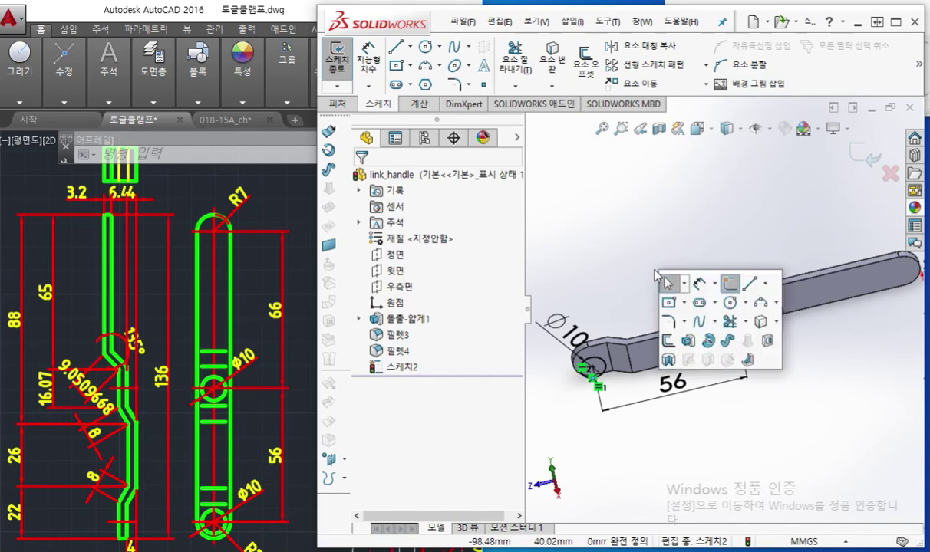
left_click(747, 357)
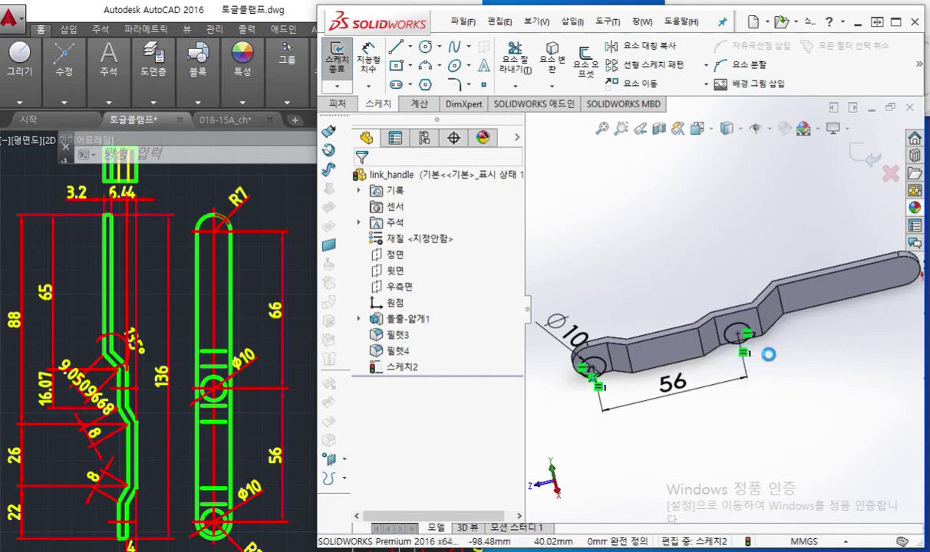
left_click(426, 269)
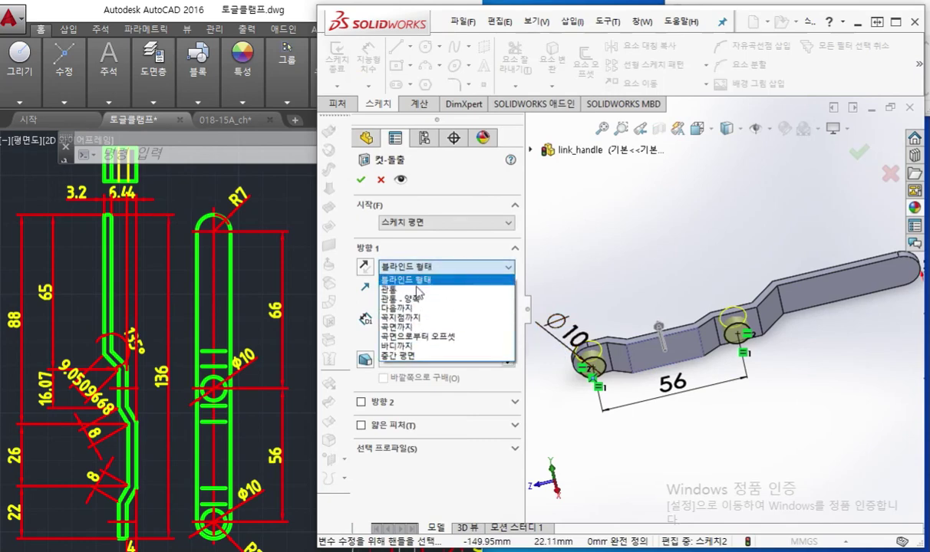
left_click(430, 303)
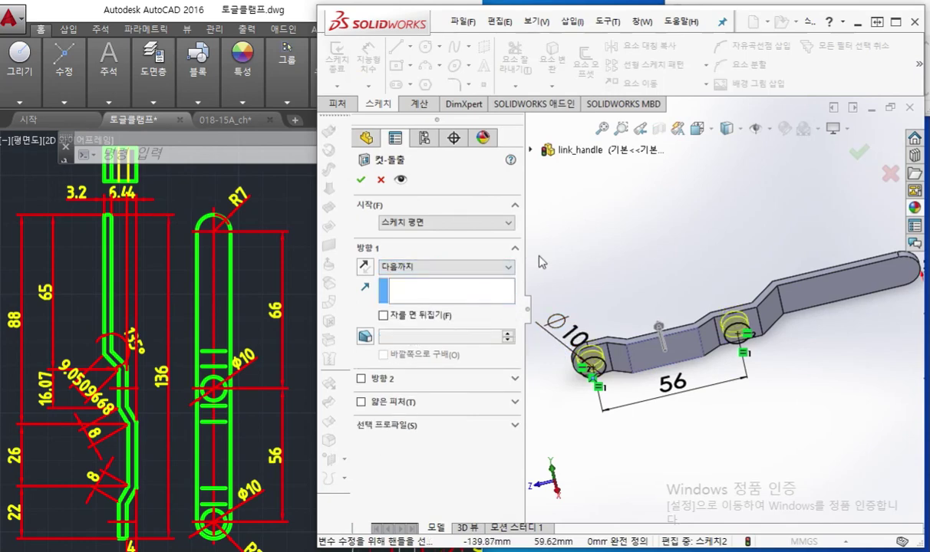
key("Return")
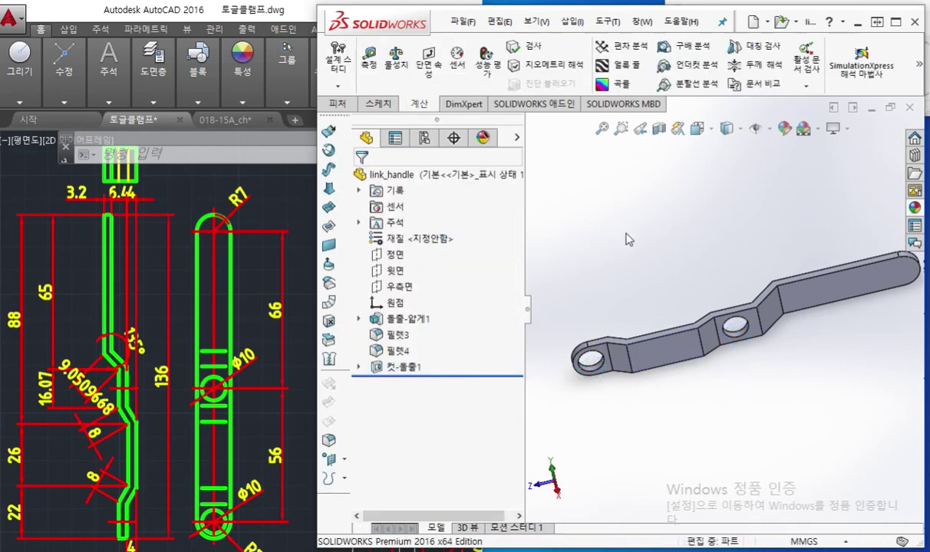